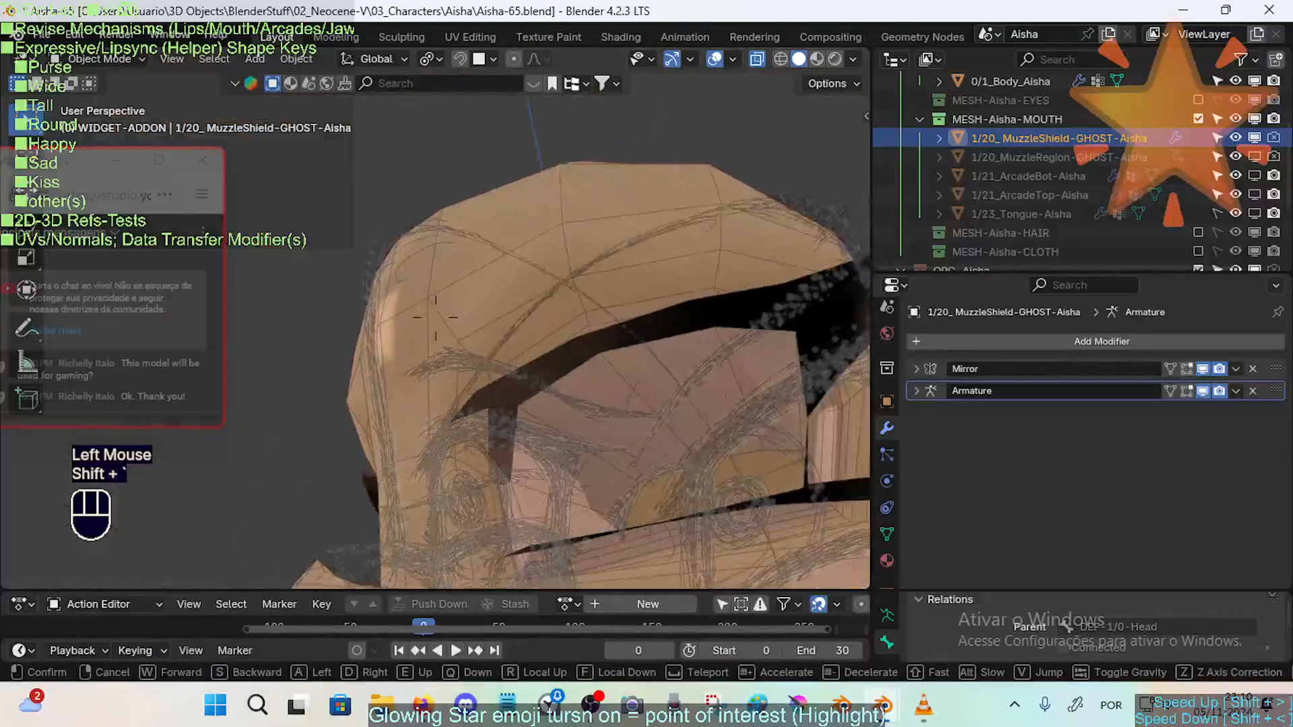
Move the browser chat window clear of the model view and hide the 1/20_ MuzzleShield-GHOST-Aisha mesh.
left_click(475, 251)
left_click_drag(67, 163, 1034, 655)
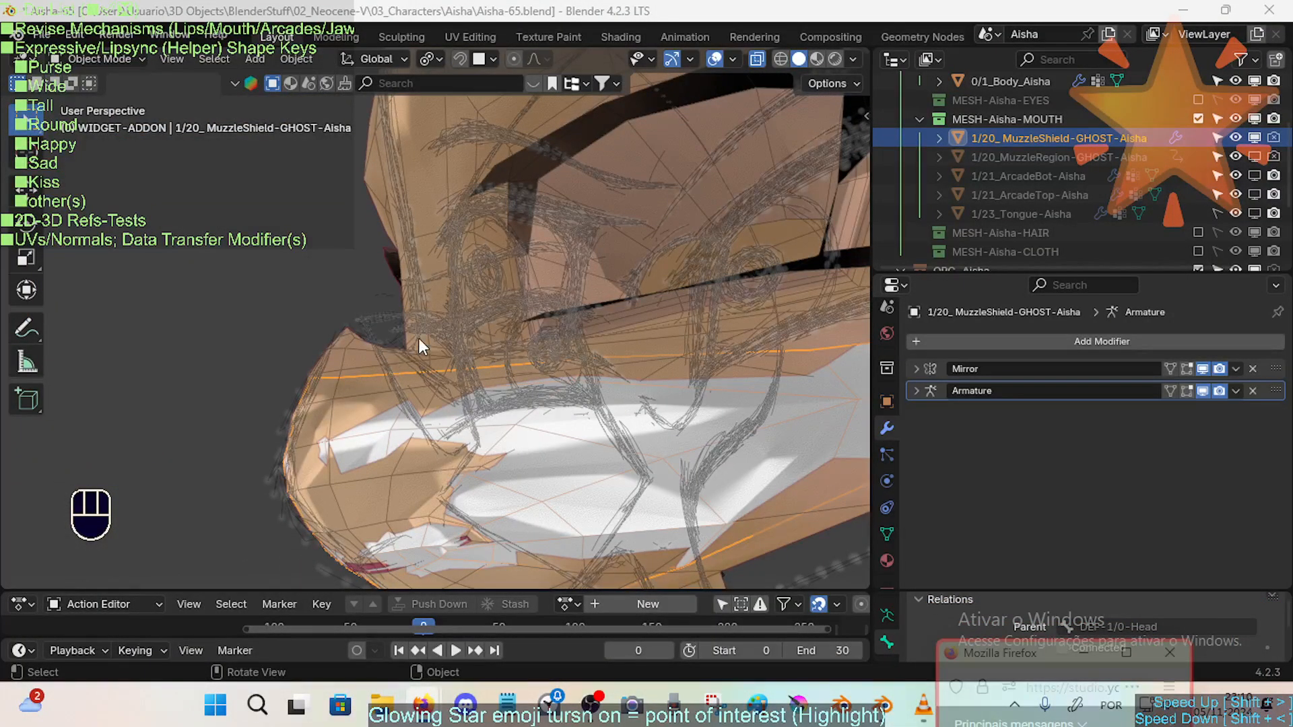
left_click(324, 244)
middle_click_drag(324, 244, 362, 313)
left_click(578, 428)
middle_click_drag(577, 427, 456, 471, "shift")
scroll(552, 397, "down", 2)
key("h")
Select the 0/1_Body_Aisha mesh and examine its muzzle up close with walk navigation.
left_click(454, 466)
scroll(456, 470, "down", 2)
key("shift+grave")
key("a")
key("w")
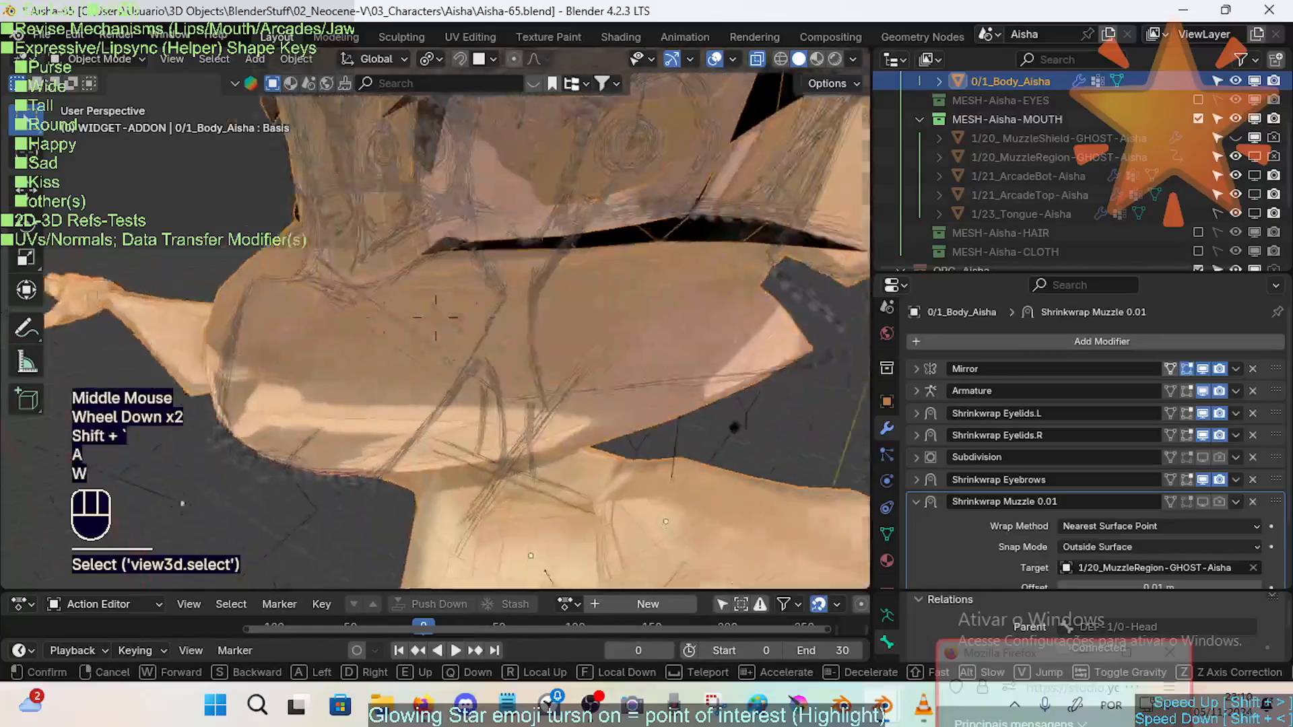
key("q")
key("q")
key("w")
key("e")
key("e")
key("e")
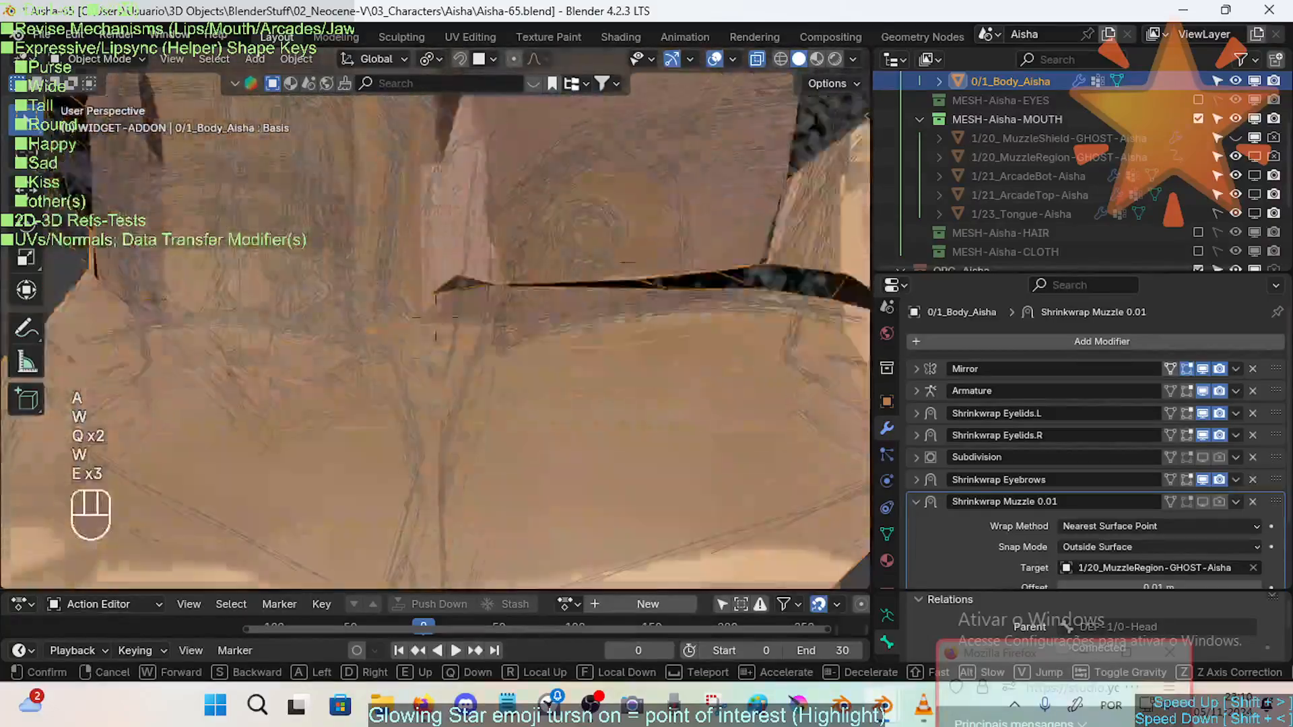
key("e")
key("e")
key("s")
key("s")
key("w")
key("w")
left_click(470, 490)
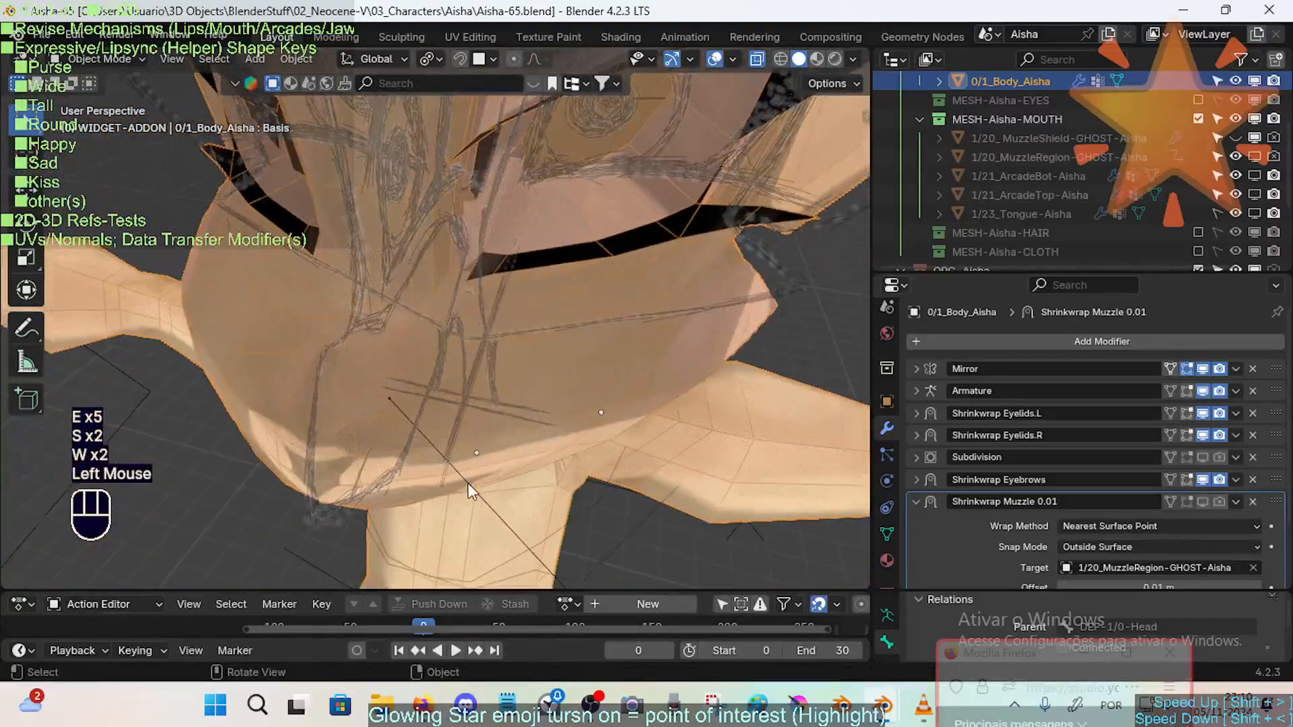
Enter Edit Mode on the body mesh with face selection and view the head from the top.
left_click(467, 483)
key("Tab")
middle_click_drag(467, 483, 567, 473)
scroll(591, 428, "down", 1)
scroll(592, 429, "down", 1)
key("KP_7")
key("3")
Turn off X-ray and circle-select the visible faces along the muzzle's side.
key("c")
left_click(529, 515)
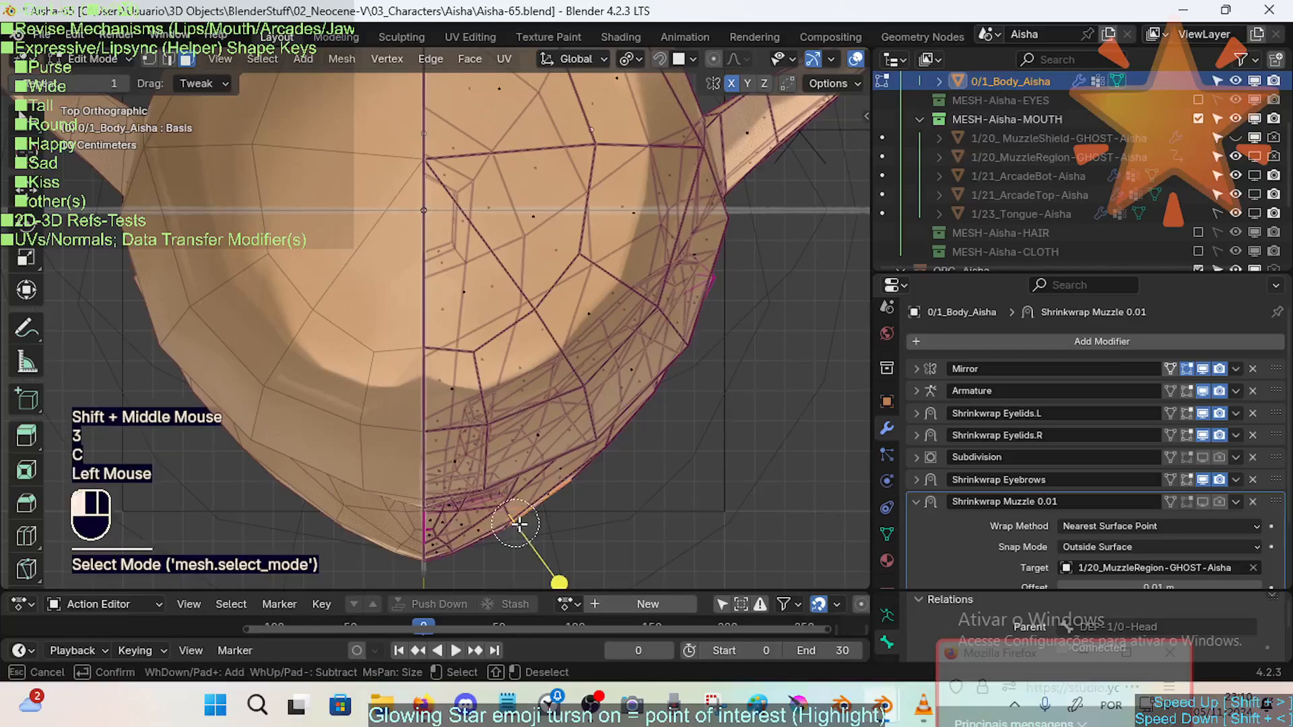
right_click(542, 513)
key("alt+z")
key("c")
left_click_drag(538, 511, 522, 531)
right_click(523, 532)
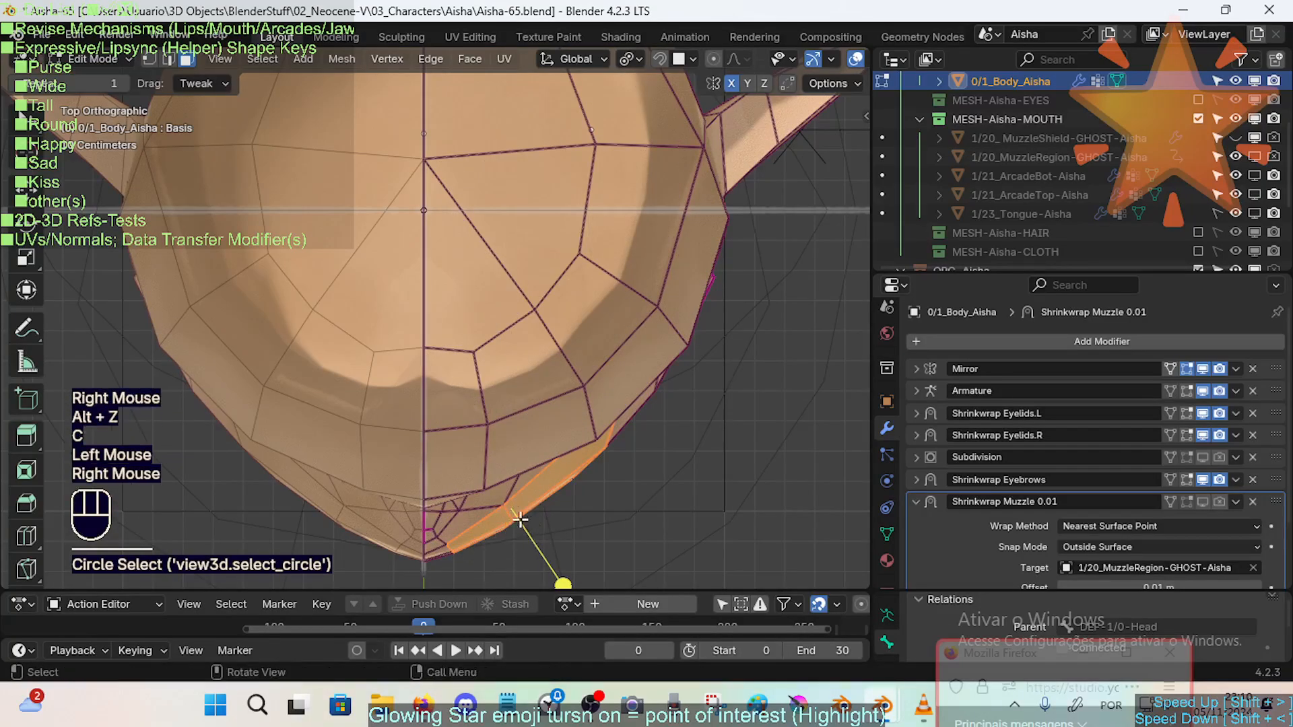
Replace the selection with the face loop running along the muzzle's side.
key("3")
key("alt+a")
left_click(509, 529, "alt+shift")
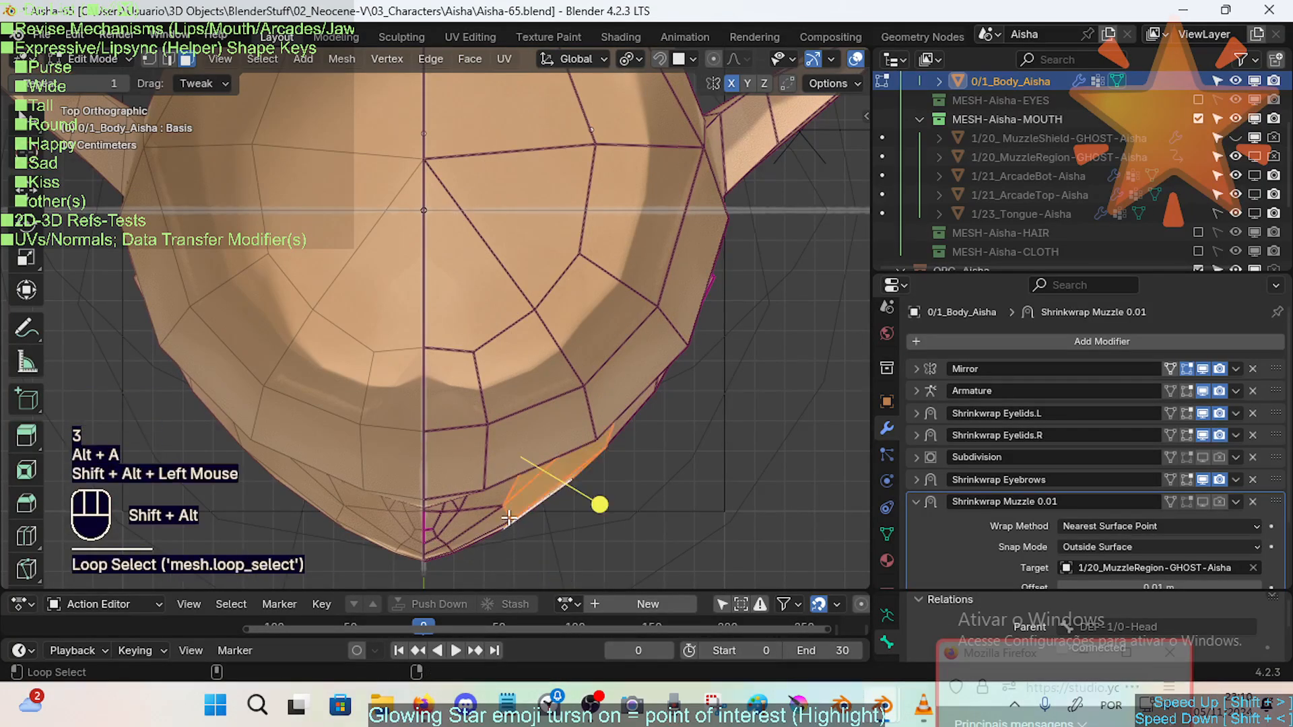
left_click(505, 520, "alt+shift")
key("alt+a")
left_click(505, 522, "alt+shift")
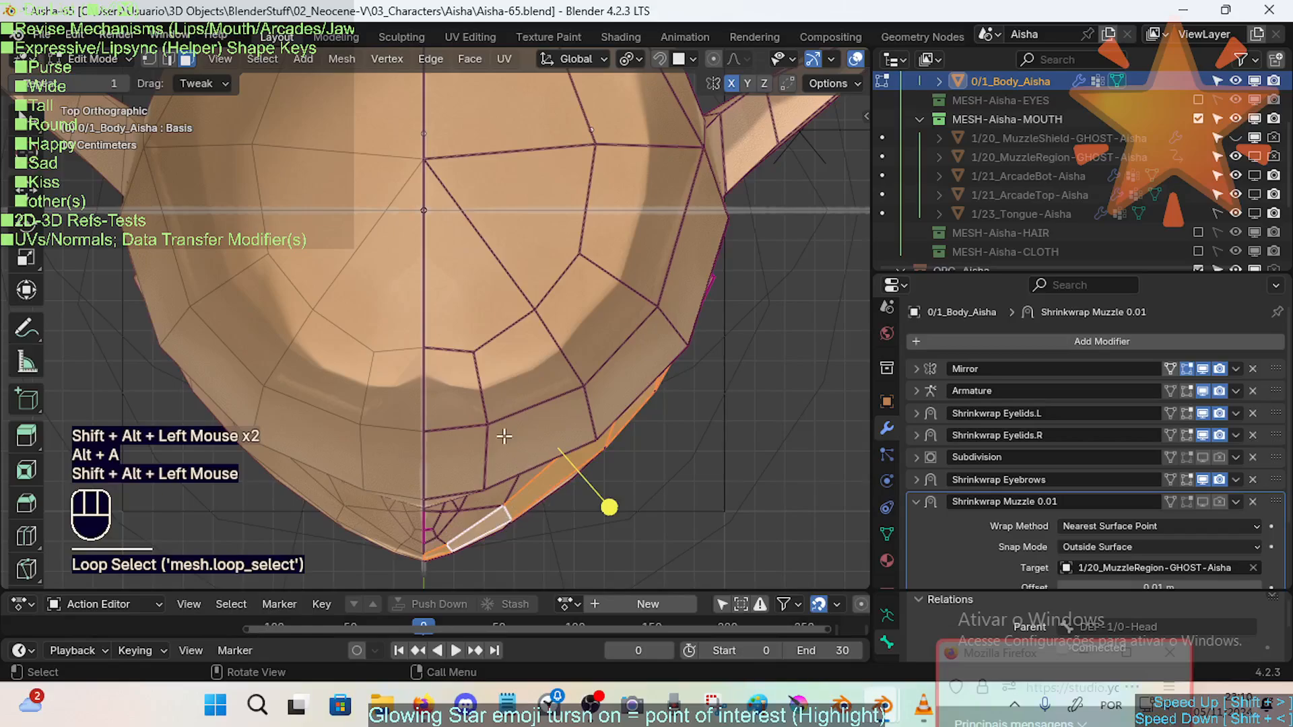
Add the face loop around the head above the muzzle to the selection, then clear the whole selection.
left_click(490, 450, "alt+shift")
left_click(490, 450, "alt+shift")
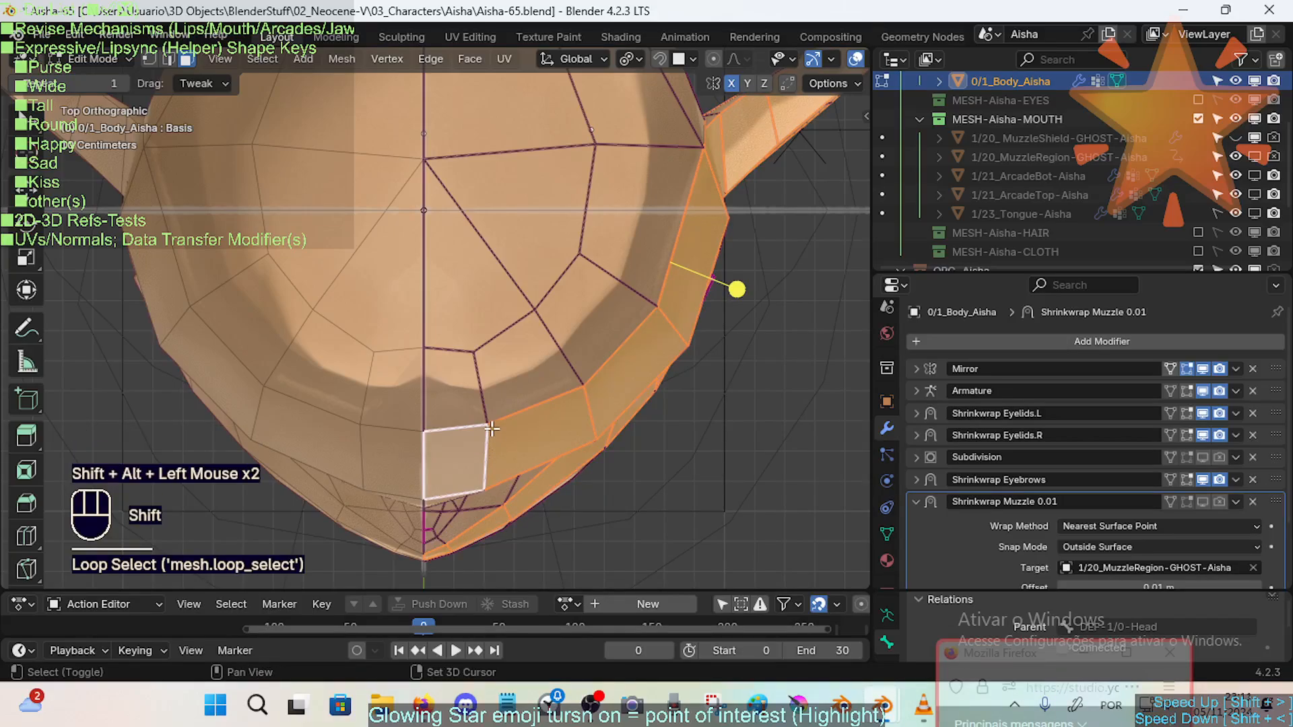
middle_click_drag(491, 451, 531, 450, "shift")
key("alt+a")
left_click(600, 400, "alt+shift")
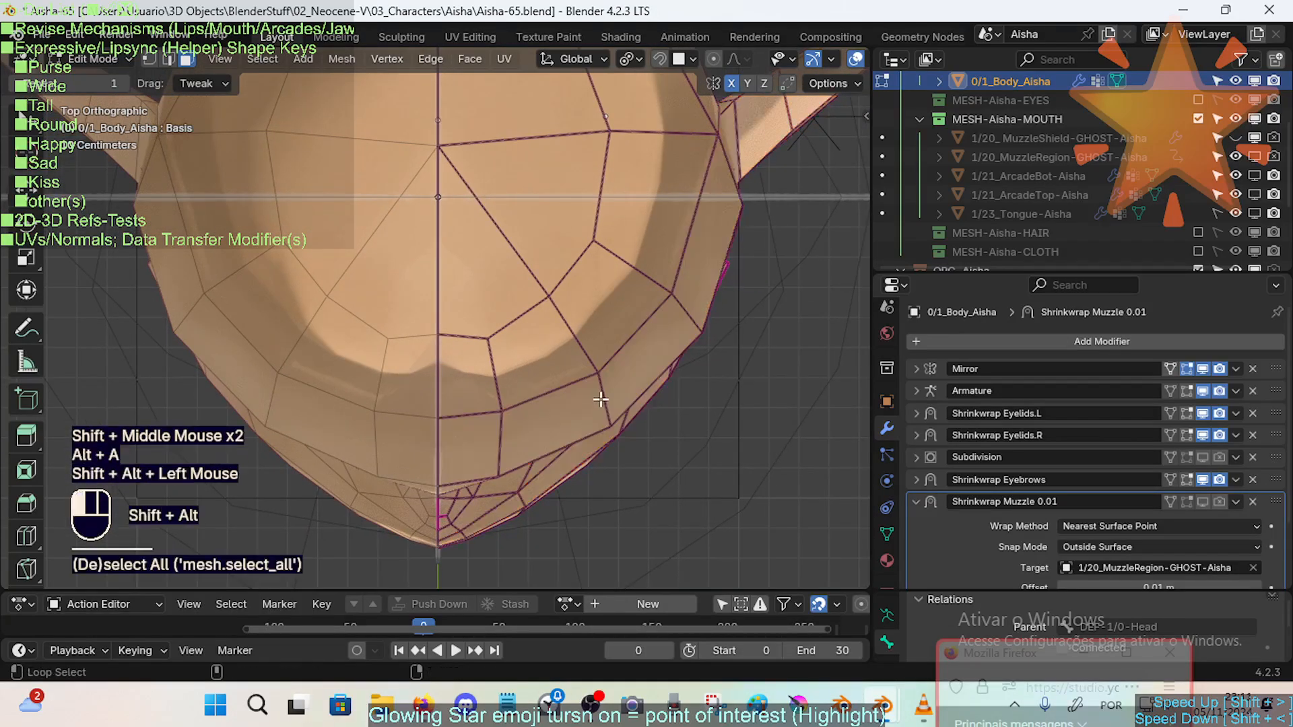
key("alt+a")
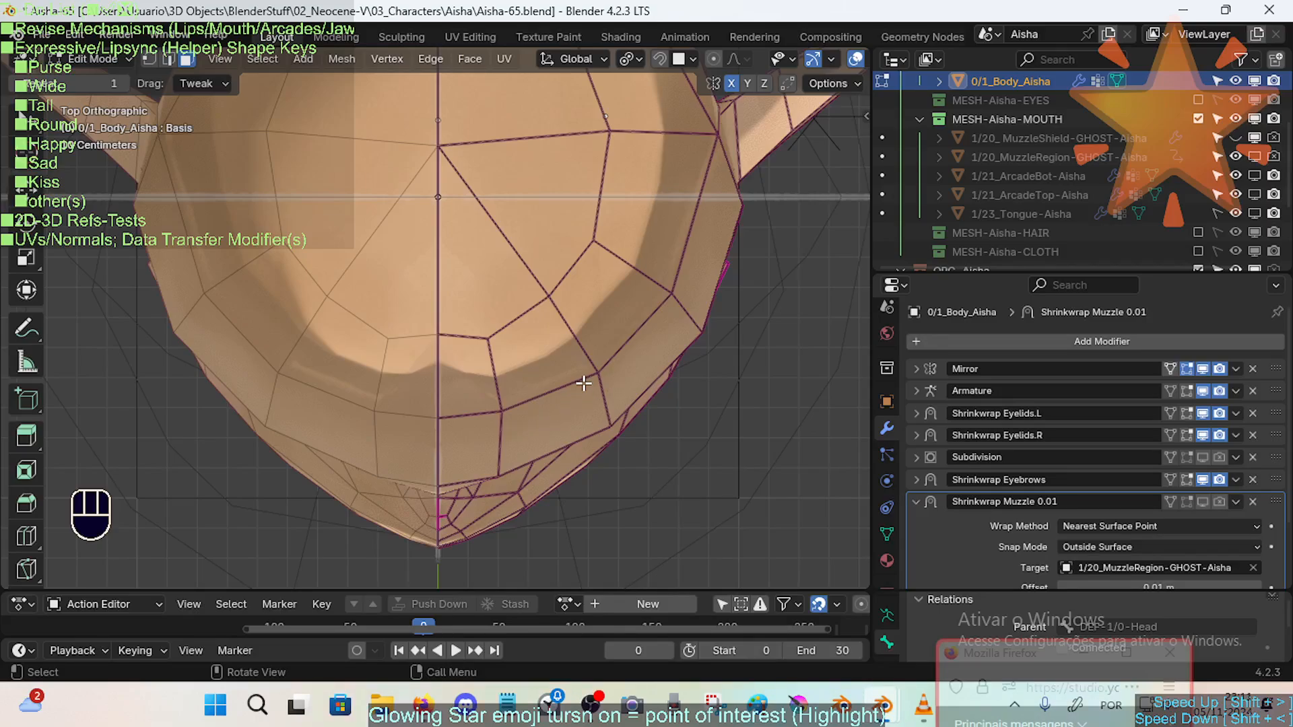
Vertex-slide the forehead vertex beside the centre line slightly towards the centre.
left_click(506, 395)
key("1")
left_click(499, 410)
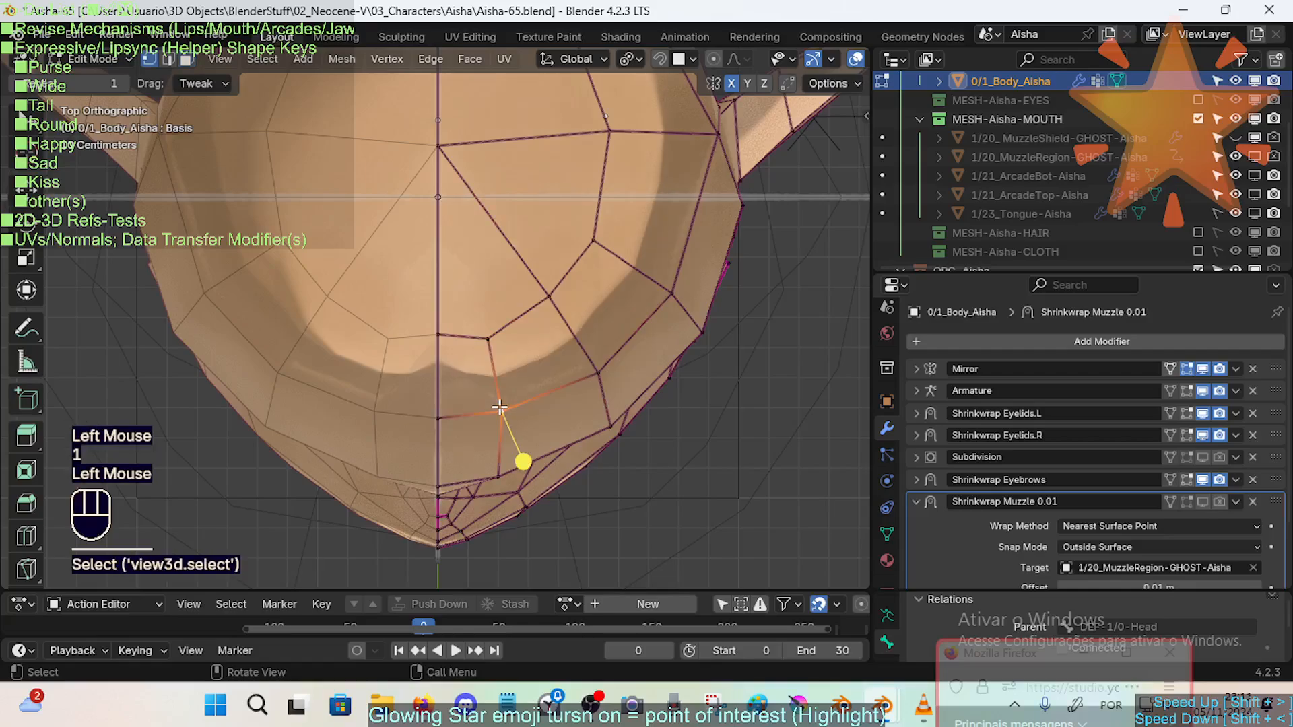
key("g")
key("g")
left_click(515, 462)
key("g")
key("g")
left_click(515, 461)
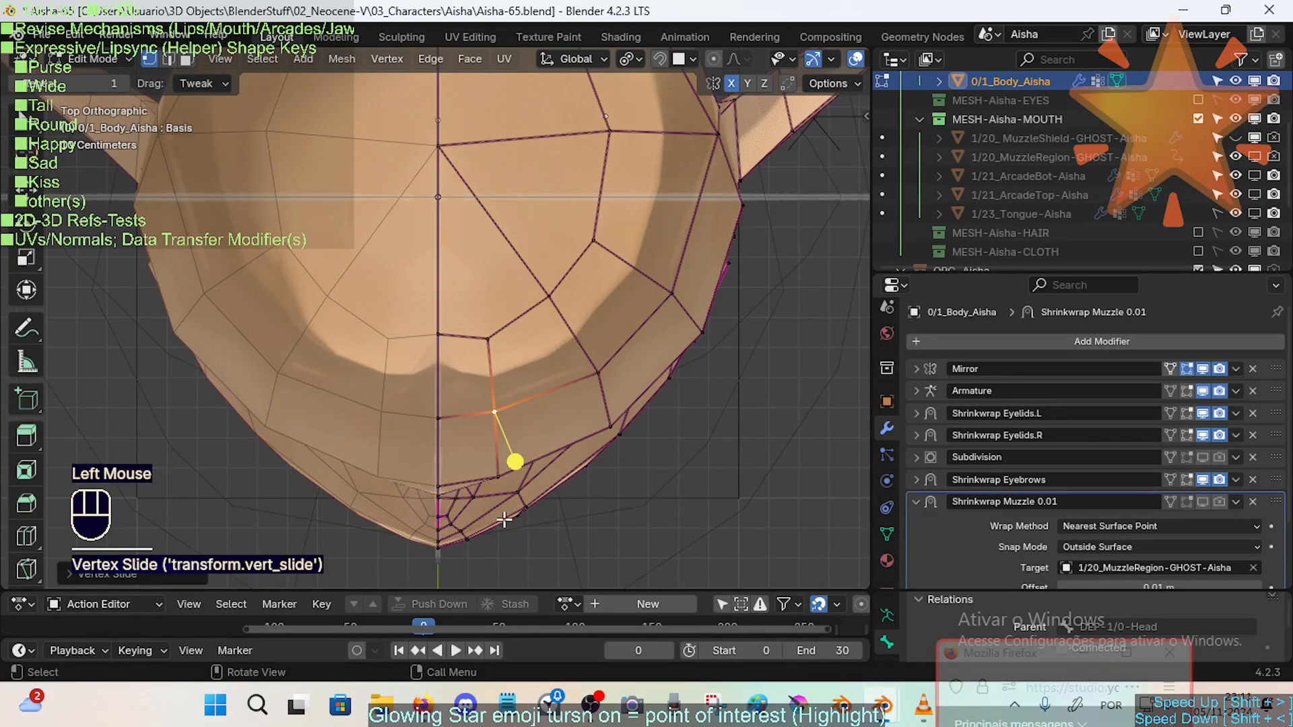
Select the muzzle tip vertex on the centre line and examine the head from the front round to the right side.
key("1")
left_click(435, 547)
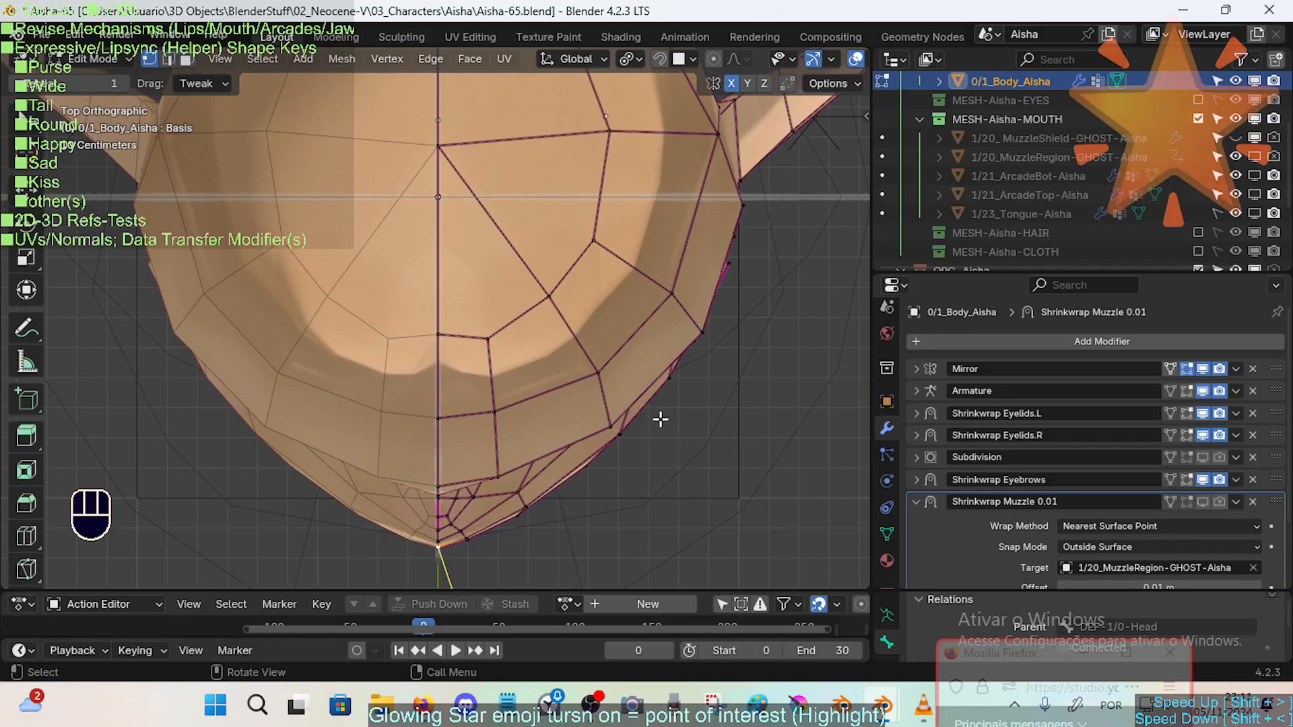
key("KP_1")
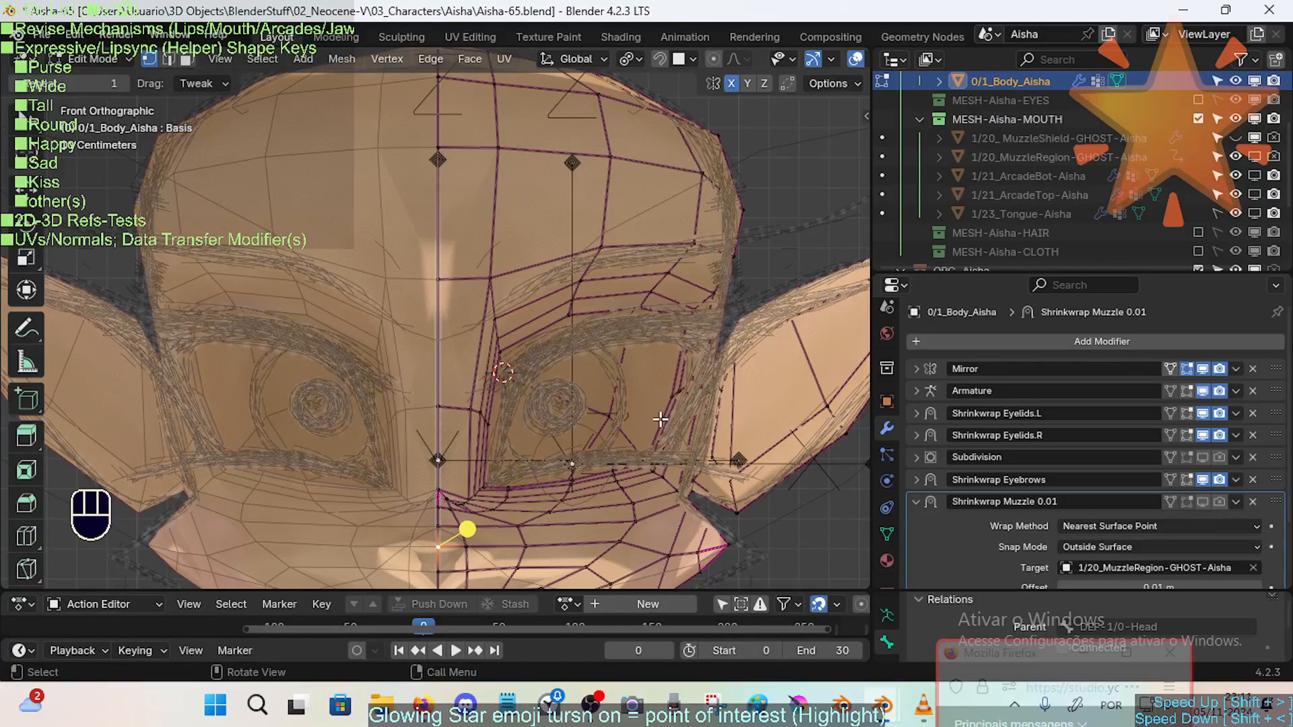
key("KP_6")
key("KP_6")
key("KP_6")
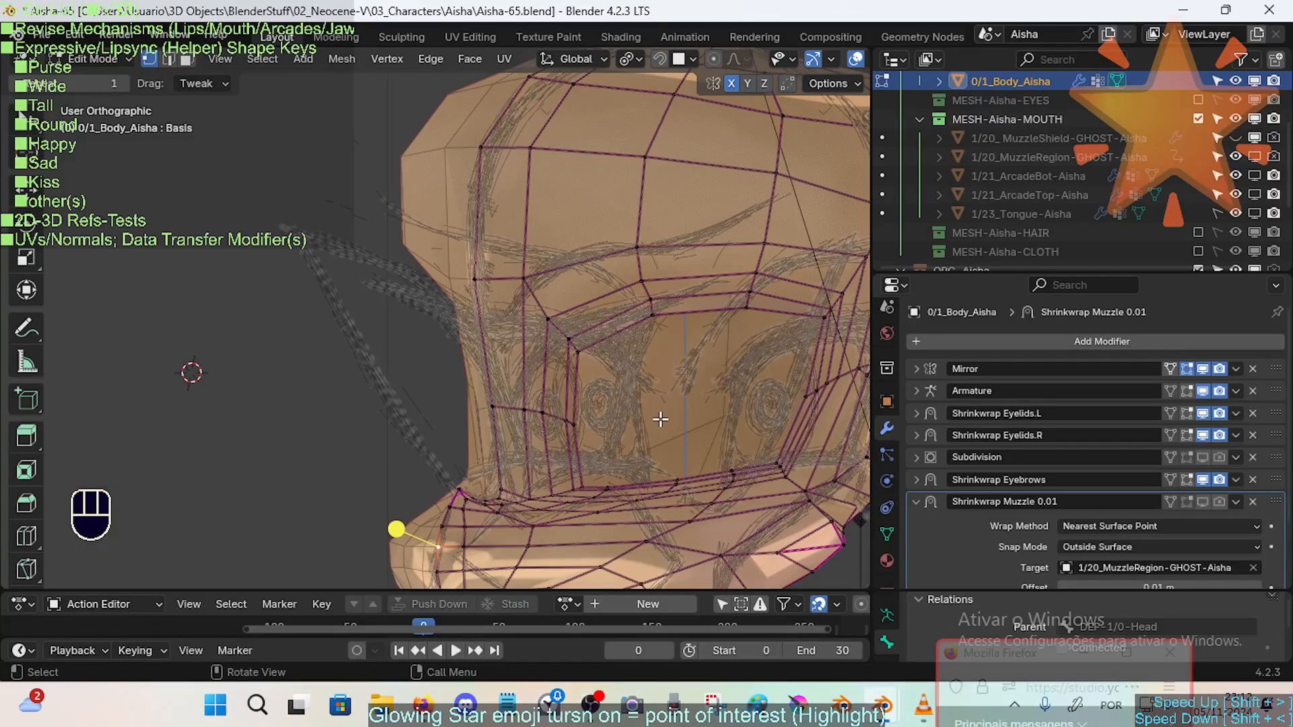
scroll(660, 419, "down", 2)
scroll(651, 421, "up", 1)
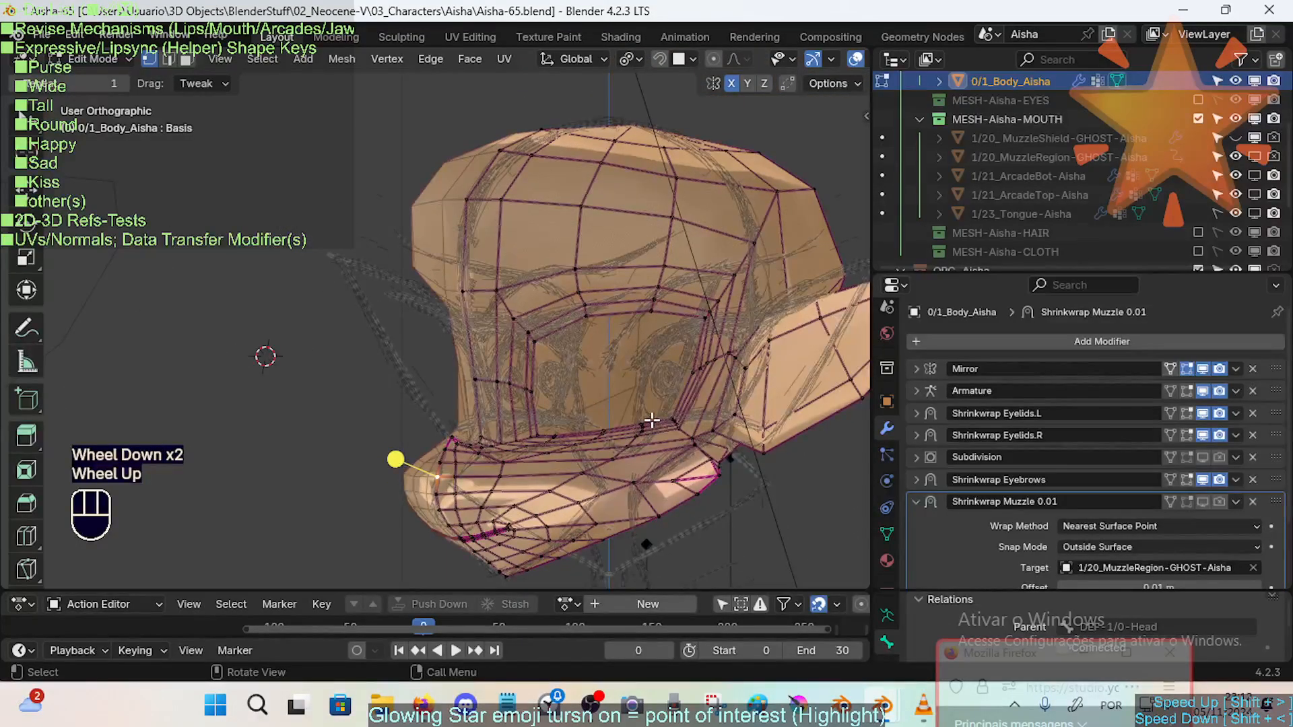
key("KP_6")
key("KP_6")
key("KP_6")
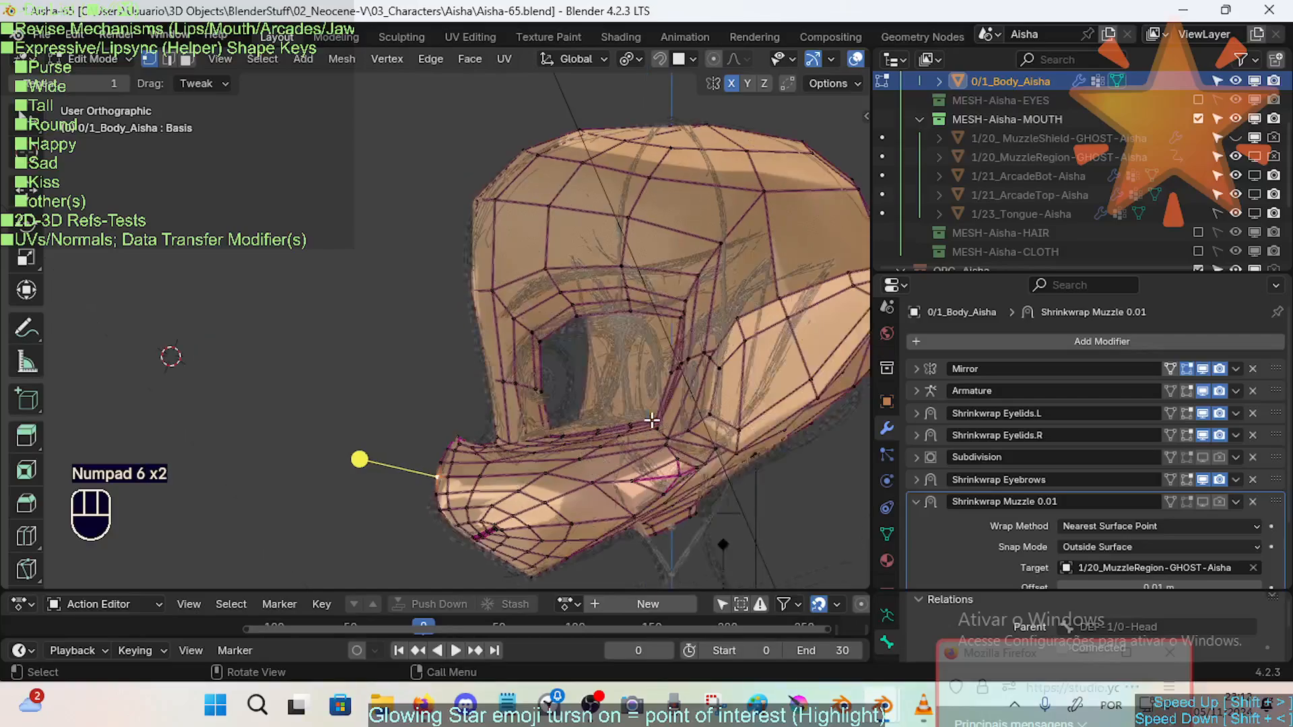
key("KP_3")
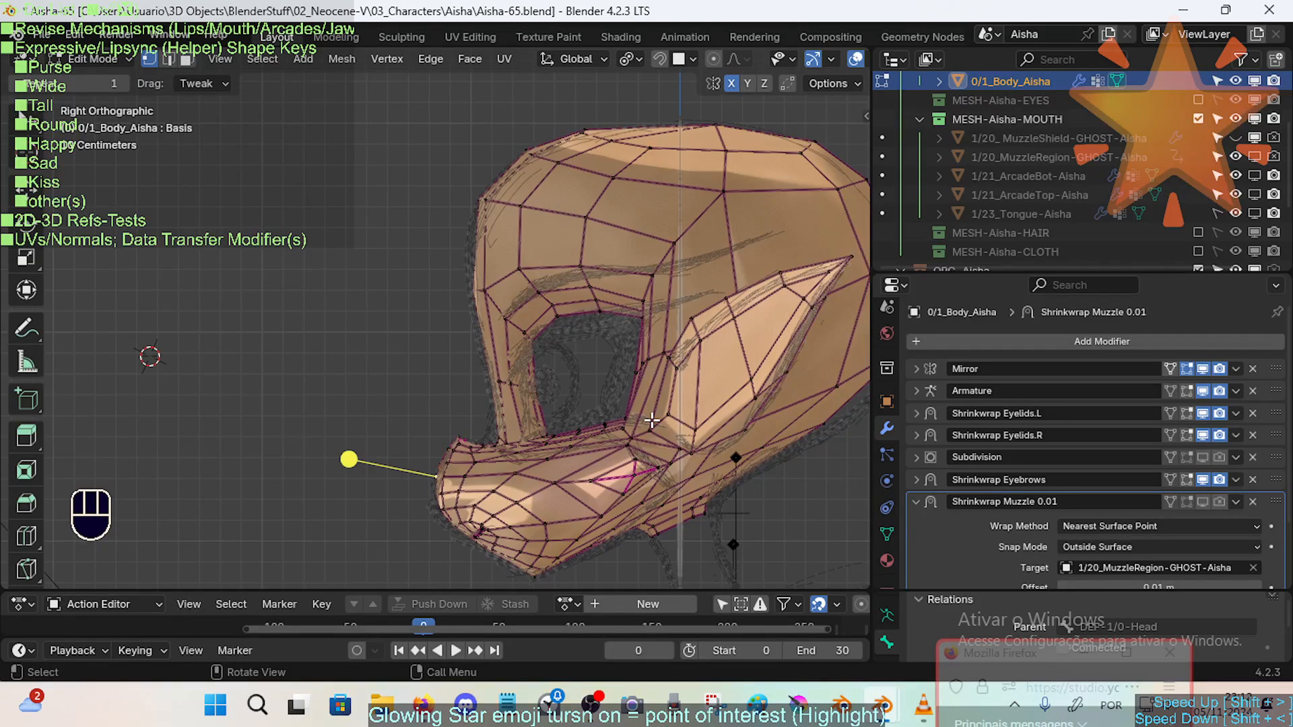
Examine the head's silhouette at stepped angles between the right and front orthographic views.
key("KP_4")
key("KP_4")
key("KP_4")
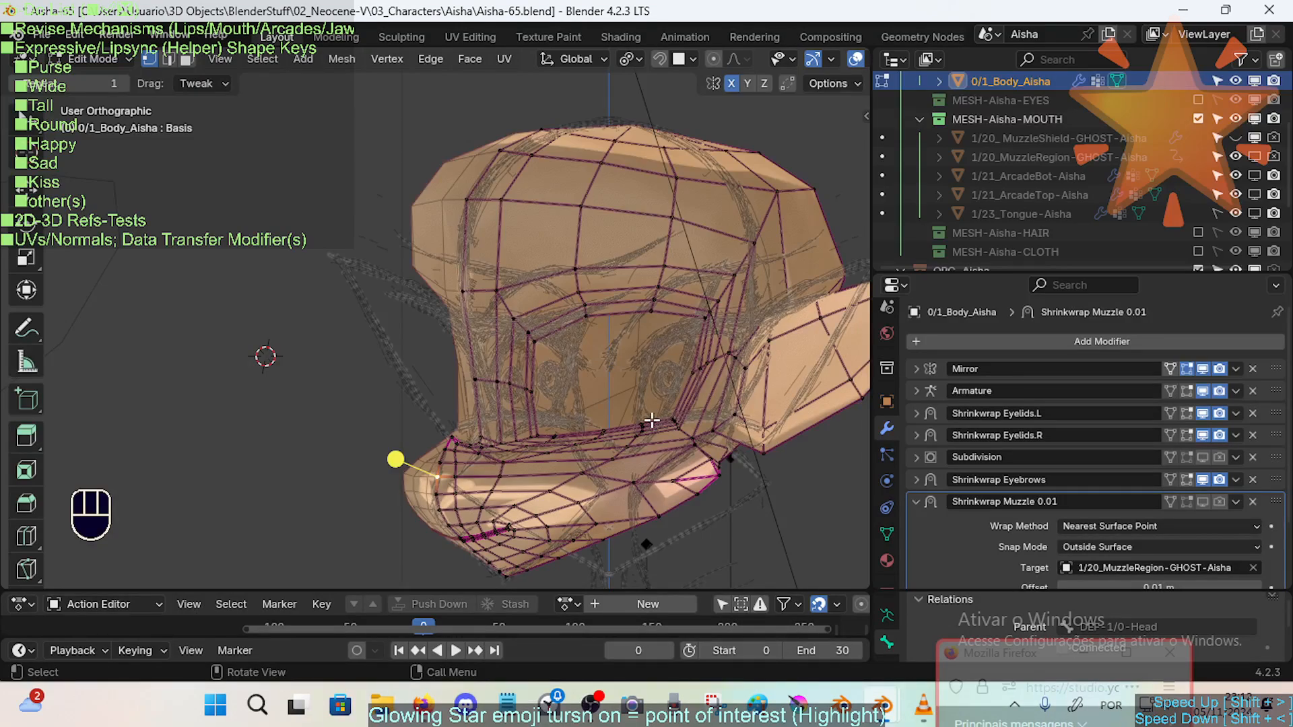
key("KP_4")
key("KP_4")
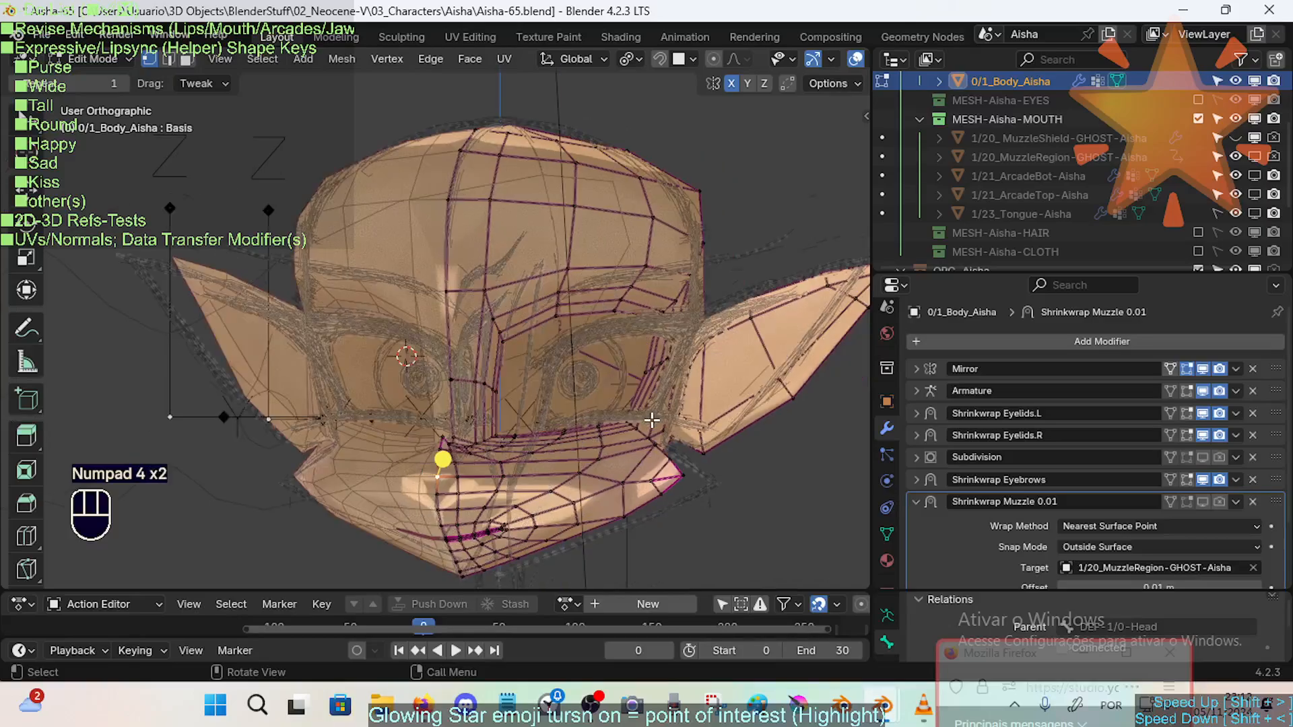
key("KP_4")
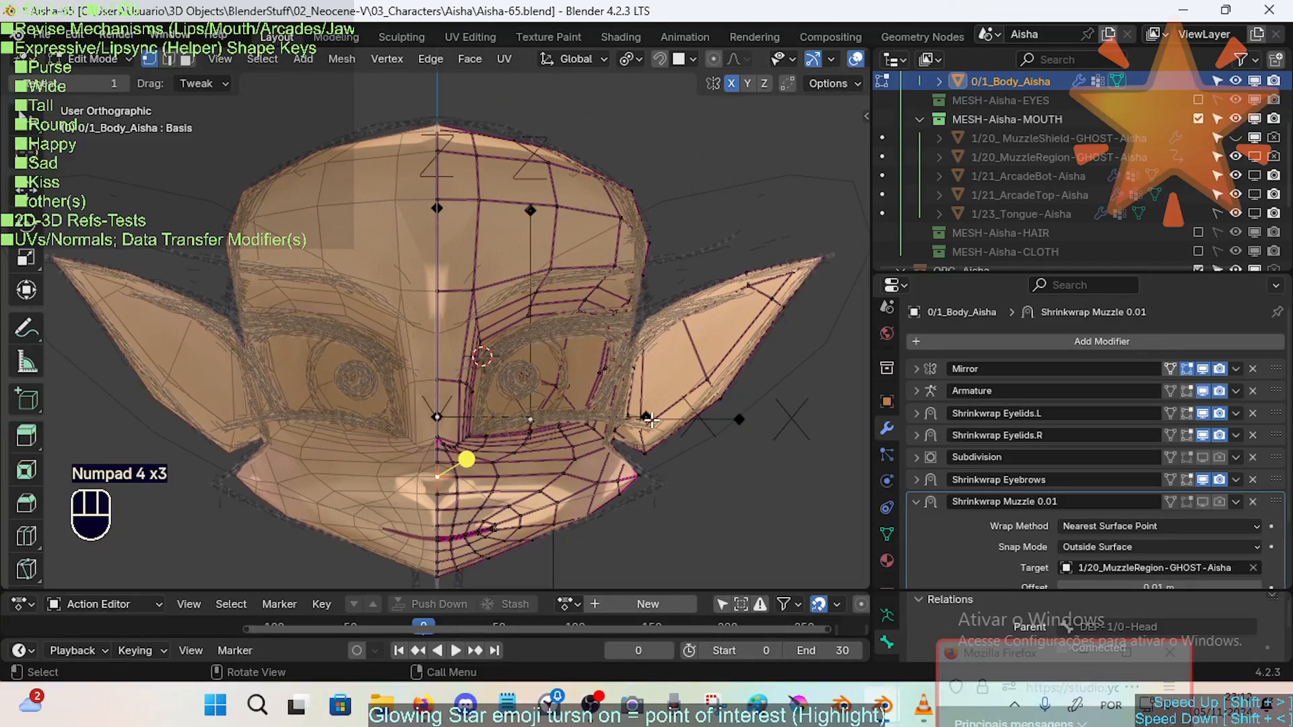
key("KP_1")
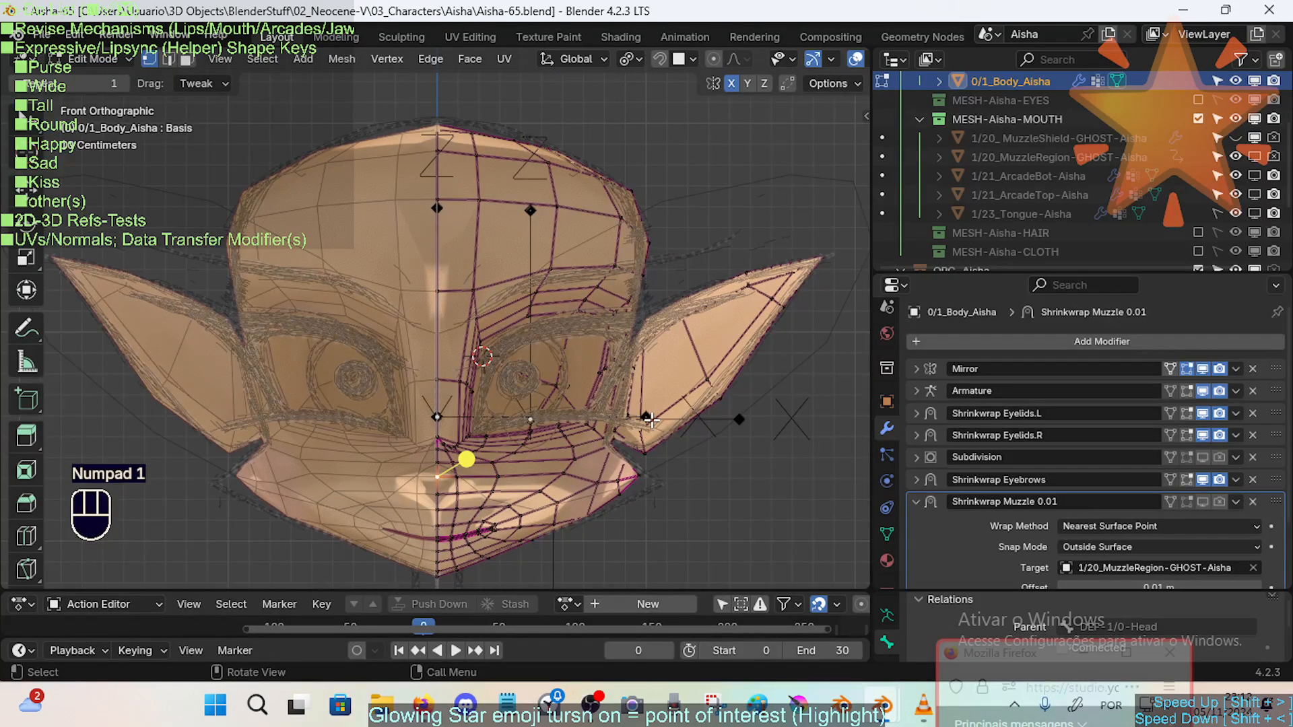
key("KP_6")
key("KP_6")
key("KP_6")
key("KP_6")
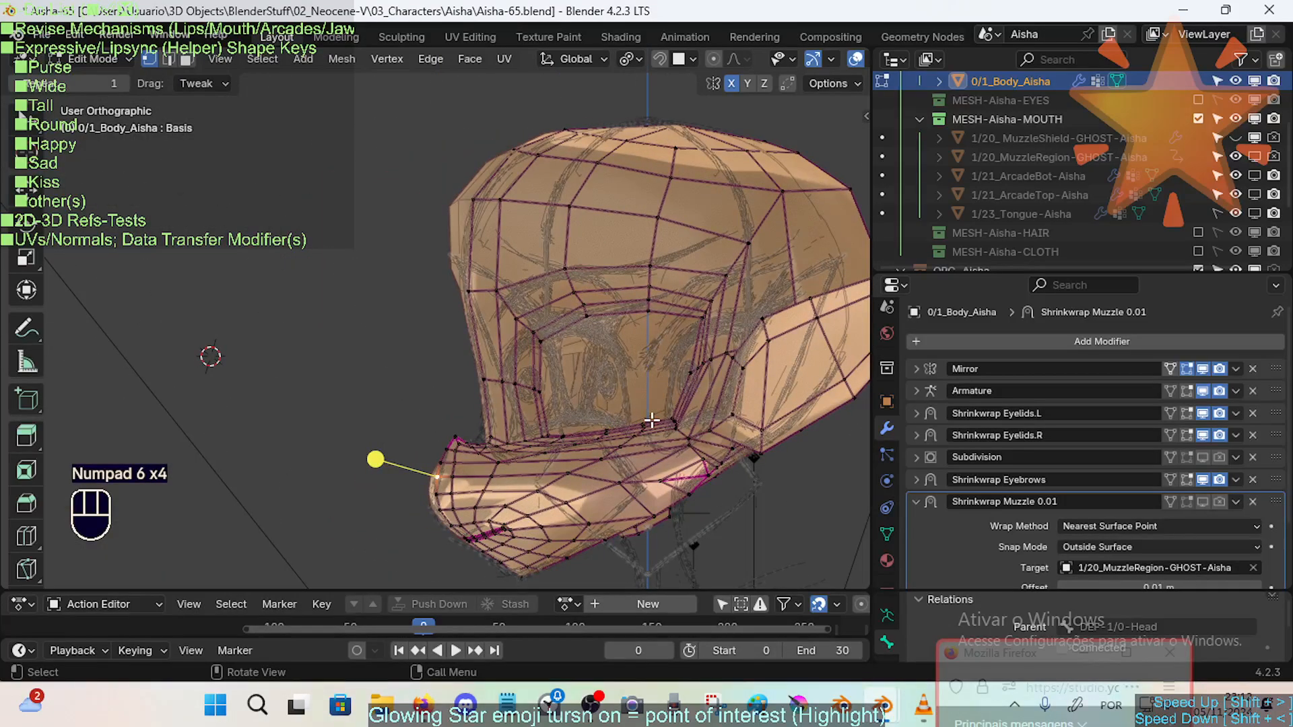
key("KP_6")
key("KP_6")
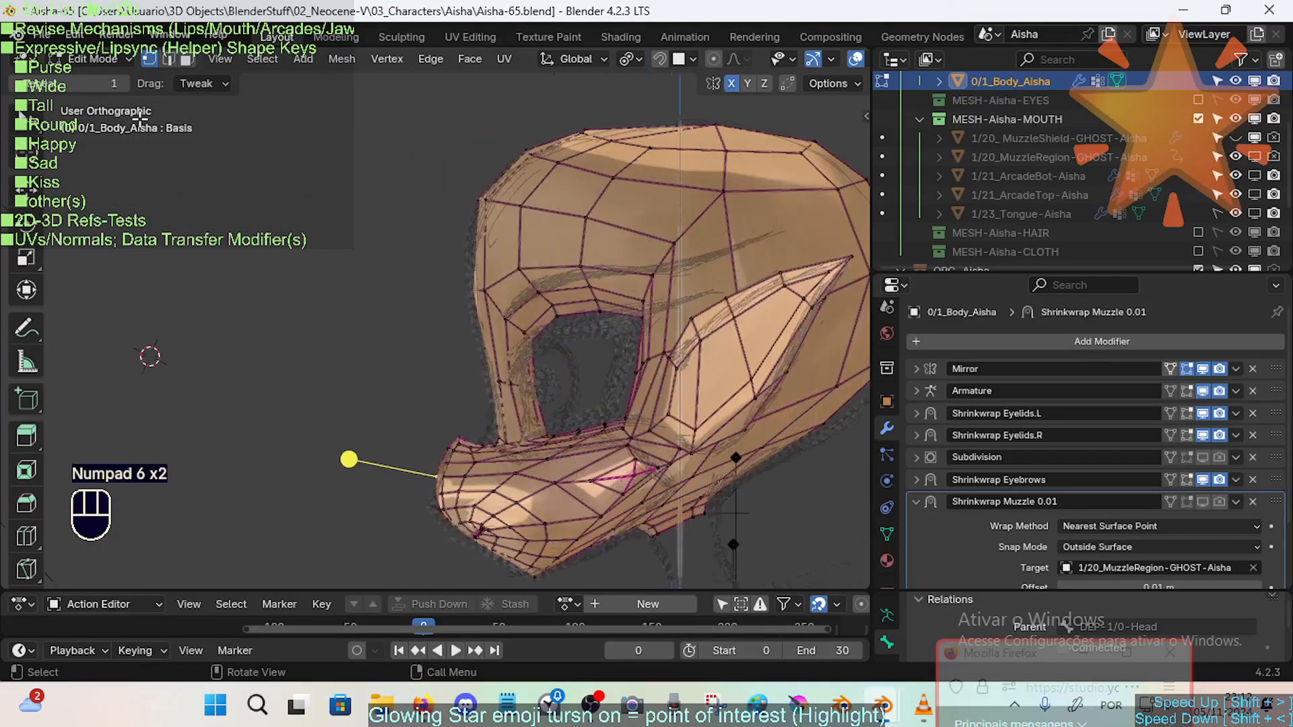
key("KP_3")
key("KP_4")
key("KP_4")
key("KP_4")
key("KP_4")
key("KP_4")
key("KP_4")
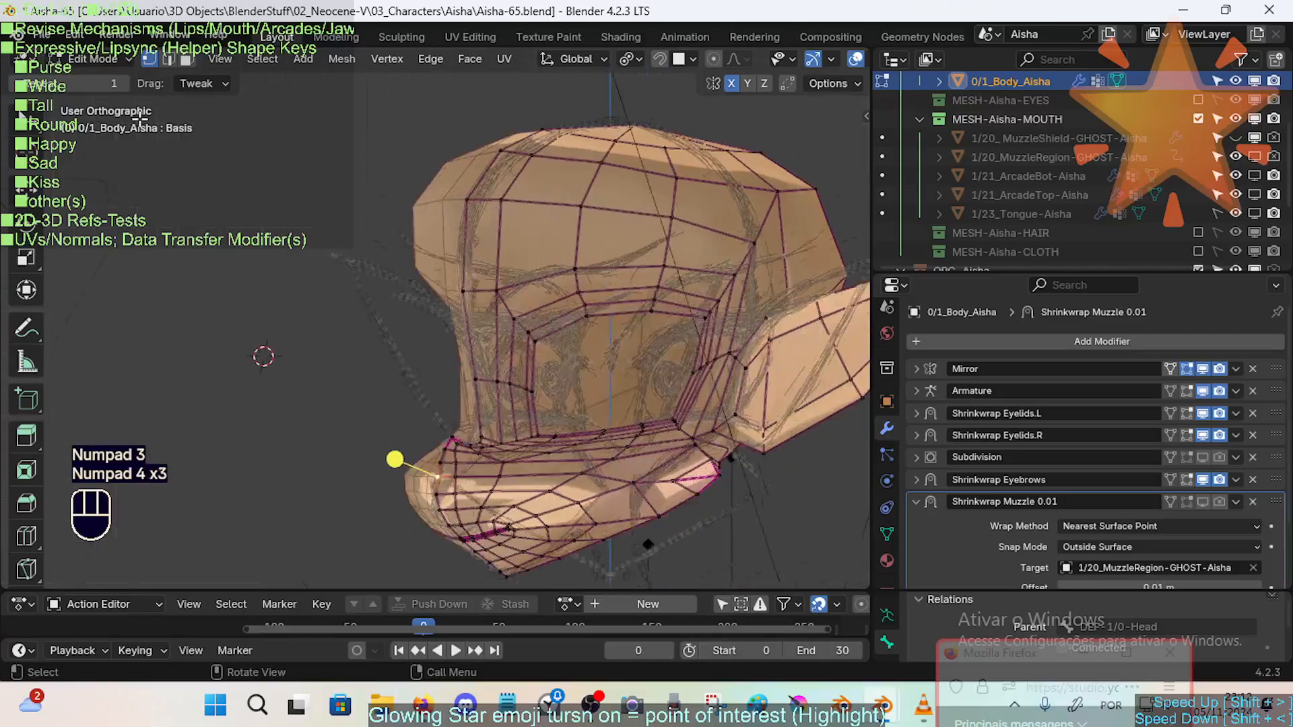
key("KP_1")
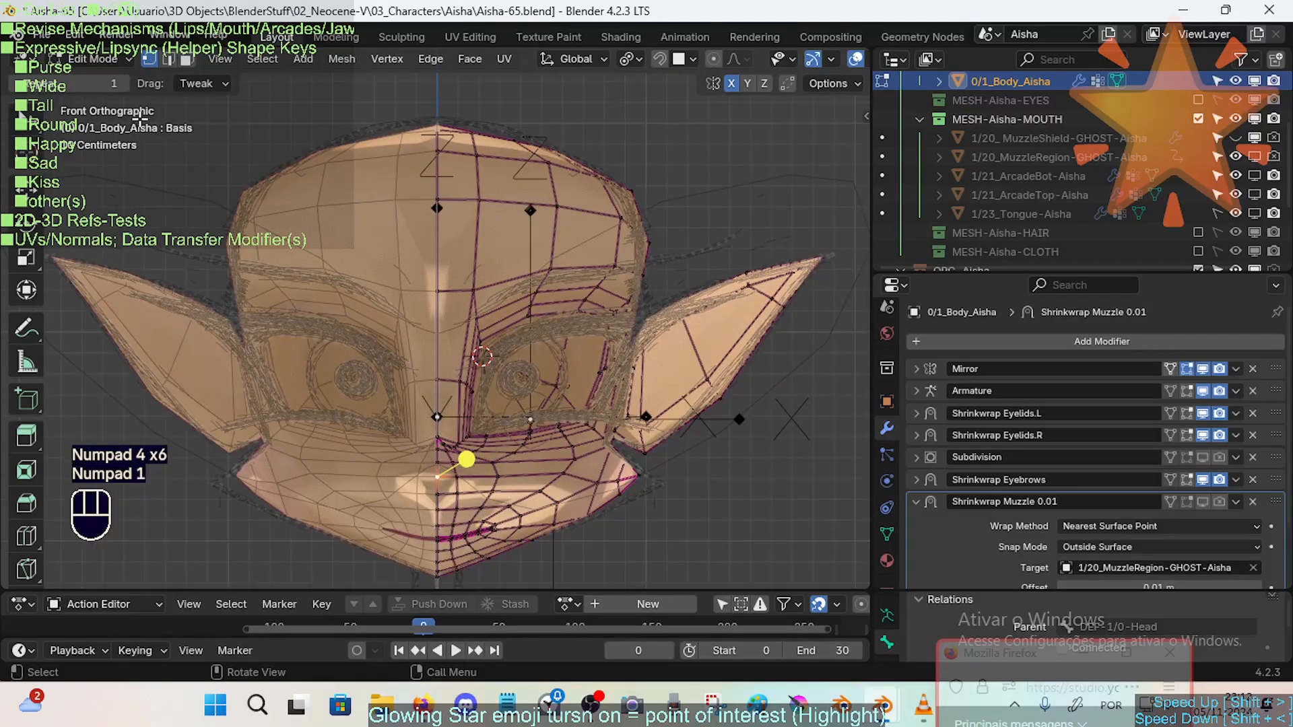
Review the view rotation angle in the Navigation preferences and close the preferences.
key("ctrl+comma")
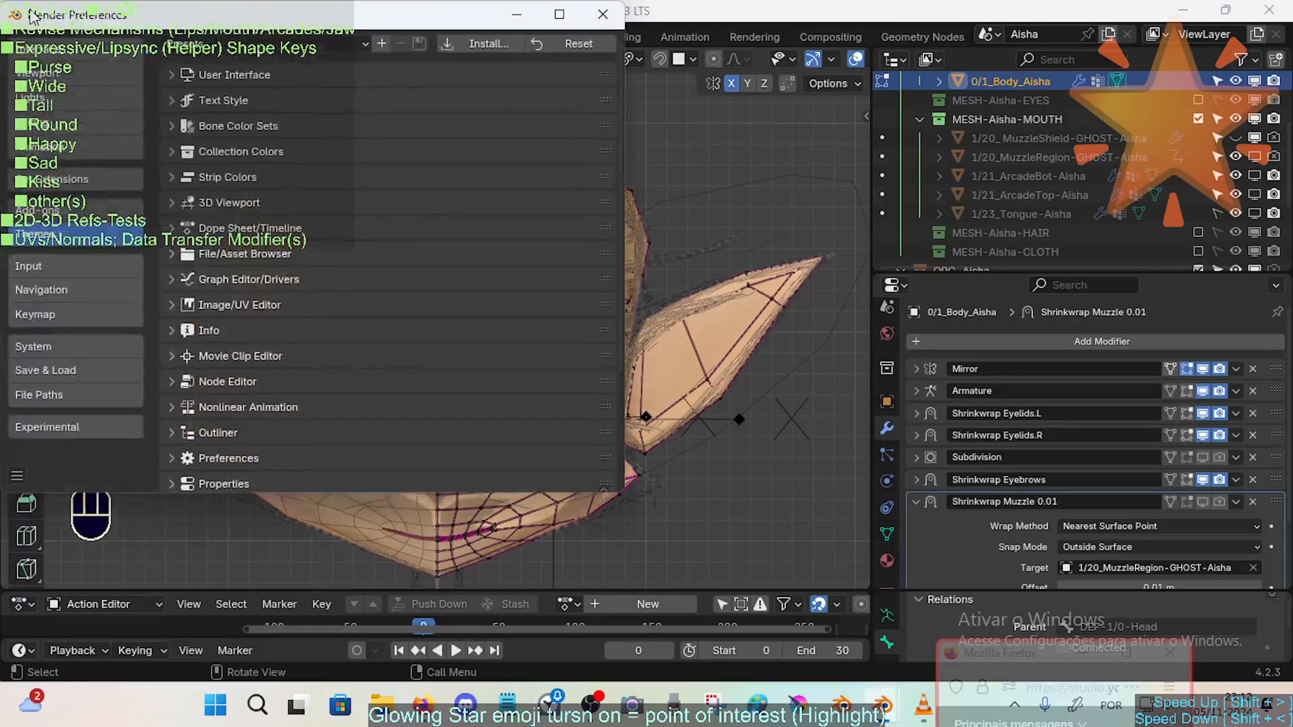
left_click(60, 51)
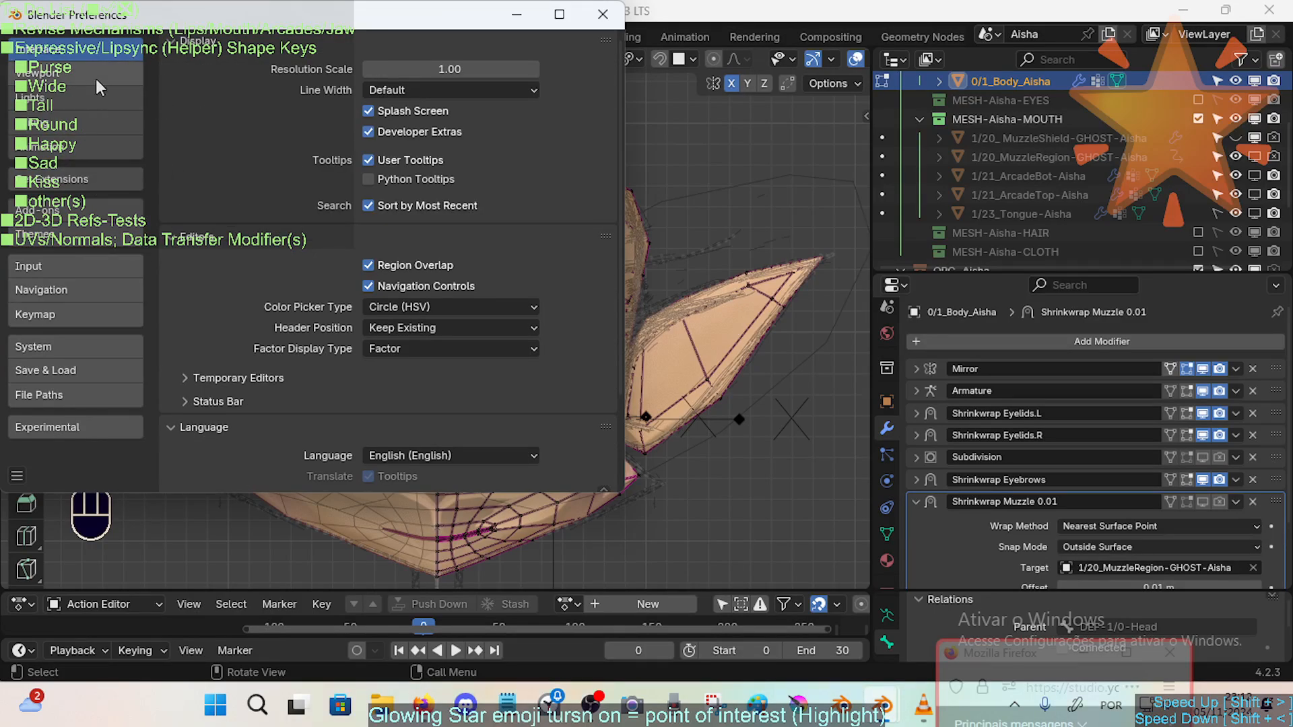
left_click(42, 290)
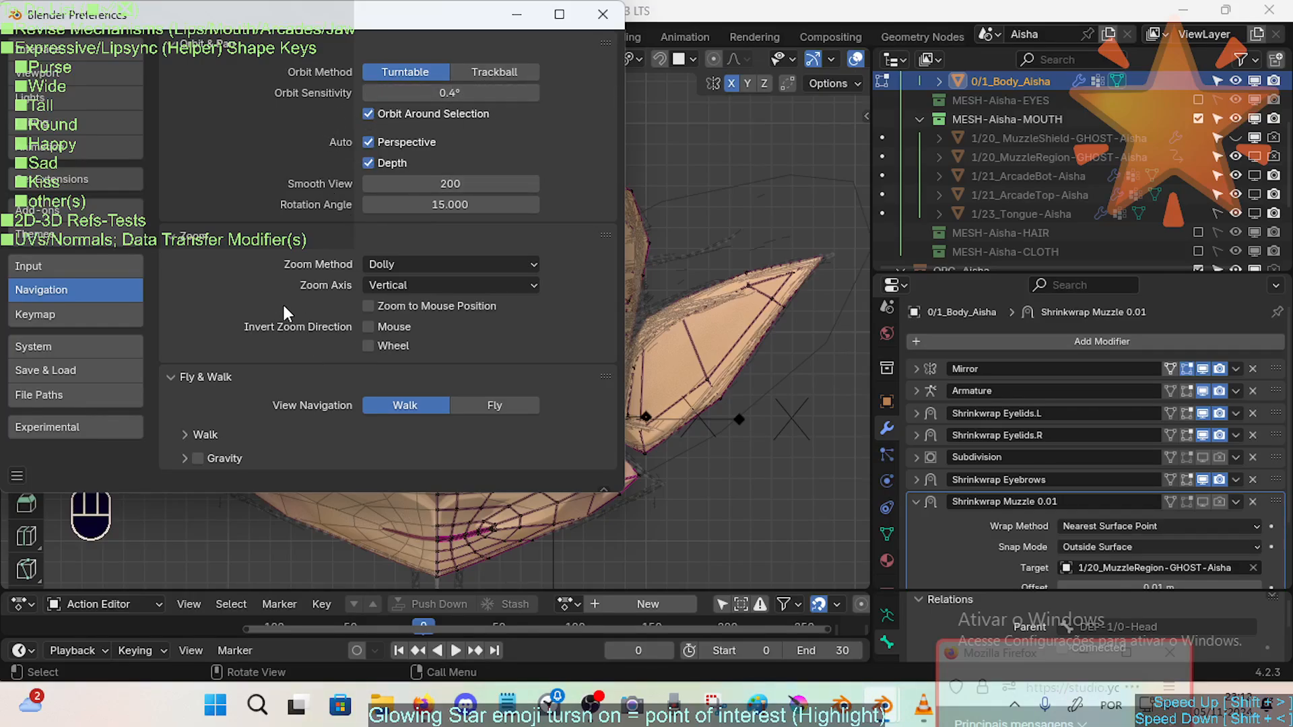
left_click(602, 13)
Clear the selection and select the face loop along the muzzle's lower side in face mode.
middle_click_drag(547, 486, 513, 467, "shift")
key("alt+a")
key("shift+grave")
key("w")
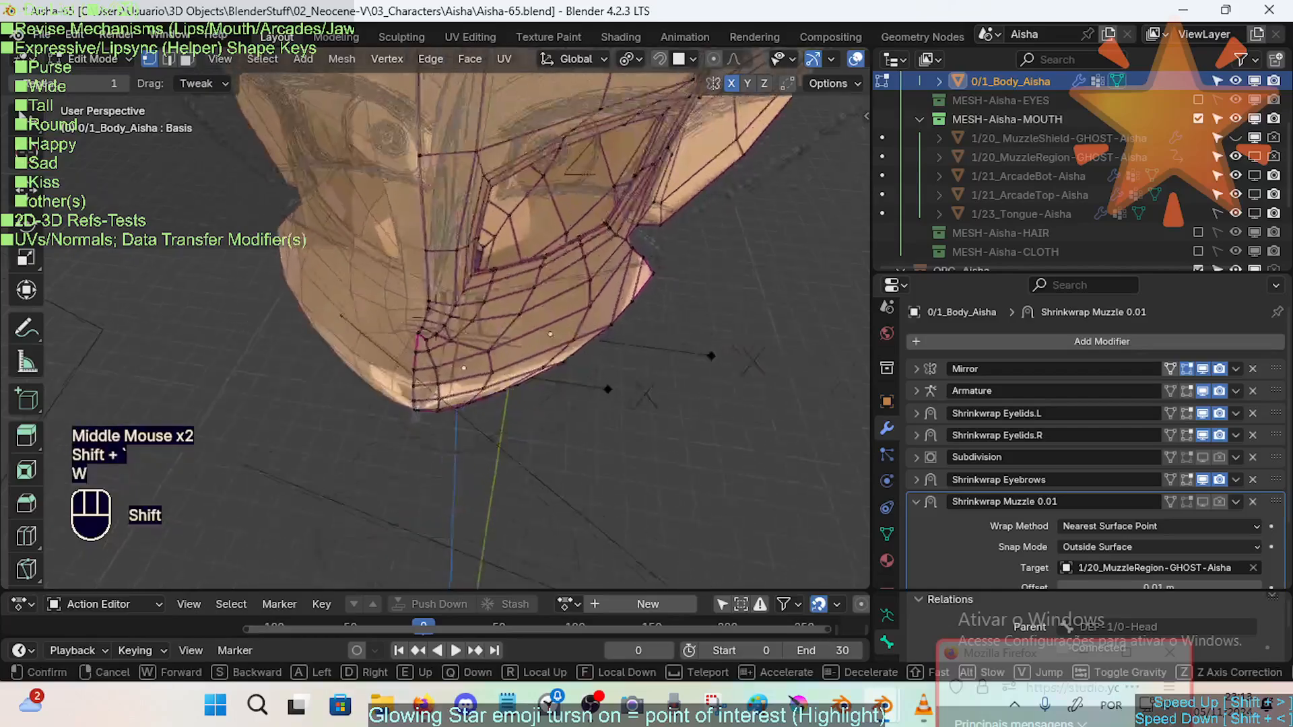
key("shift+d")
key("s")
key("a")
key("w")
key("w")
key("e")
left_click(435, 330)
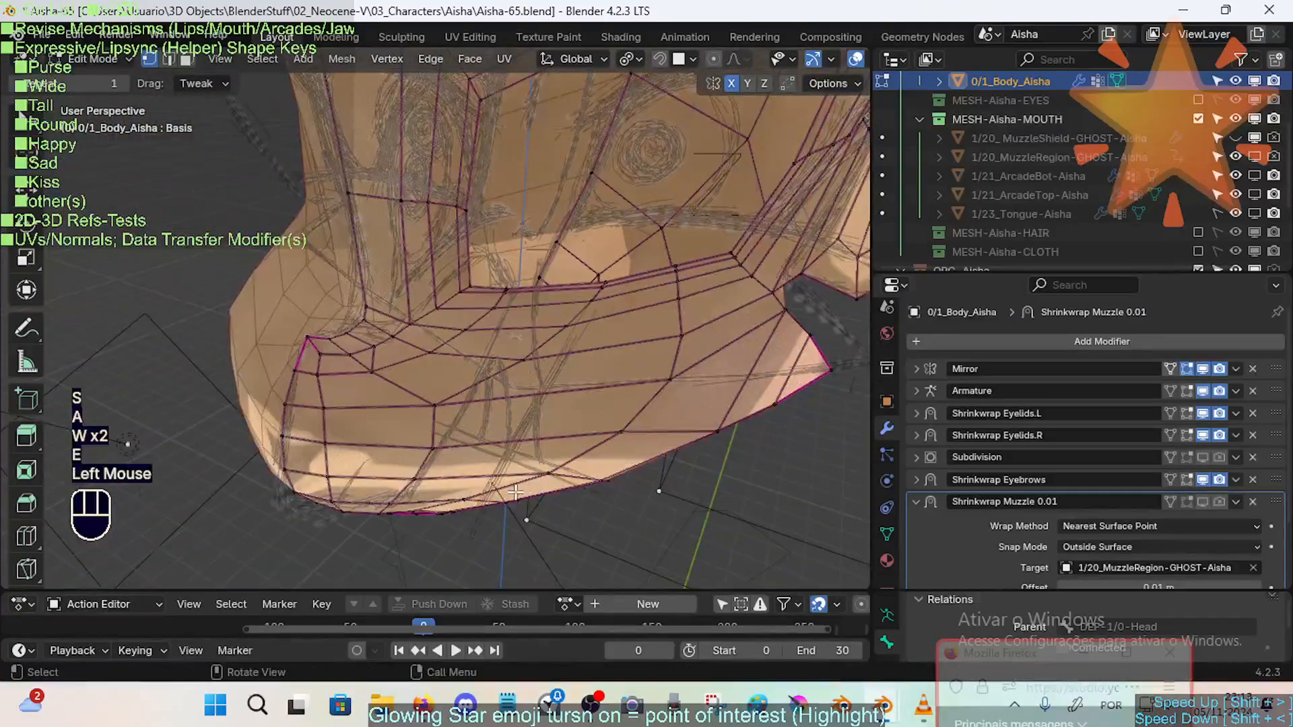
key("3")
left_click(542, 507, "alt+shift")
key("alt+a")
left_click(398, 506, "alt+shift")
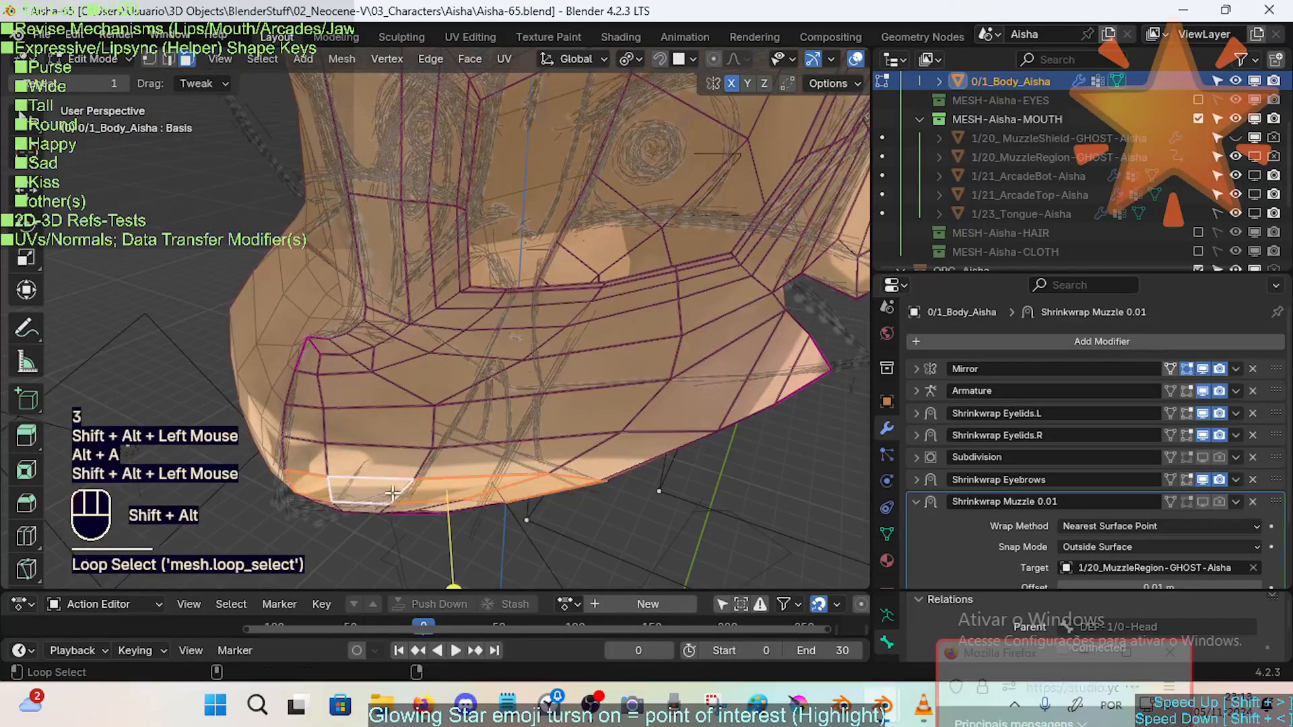
Select the face on the muzzle's lower side in face mode and rotate it slightly outwards in the top view.
middle_click_drag(404, 498, 528, 346)
scroll(528, 347, "down", 2)
middle_click_drag(506, 395, 519, 462, "shift")
scroll(515, 464, "down", 1)
key("KP_7")
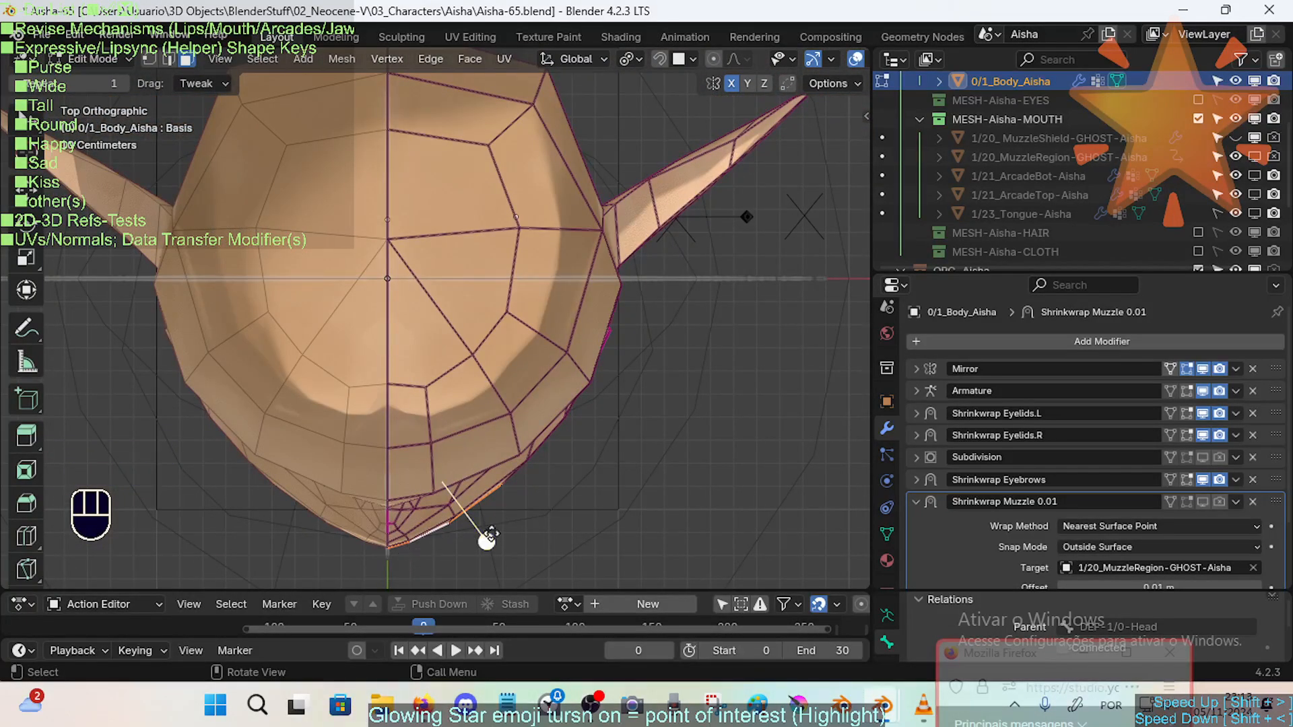
scroll(477, 540, "up", 1)
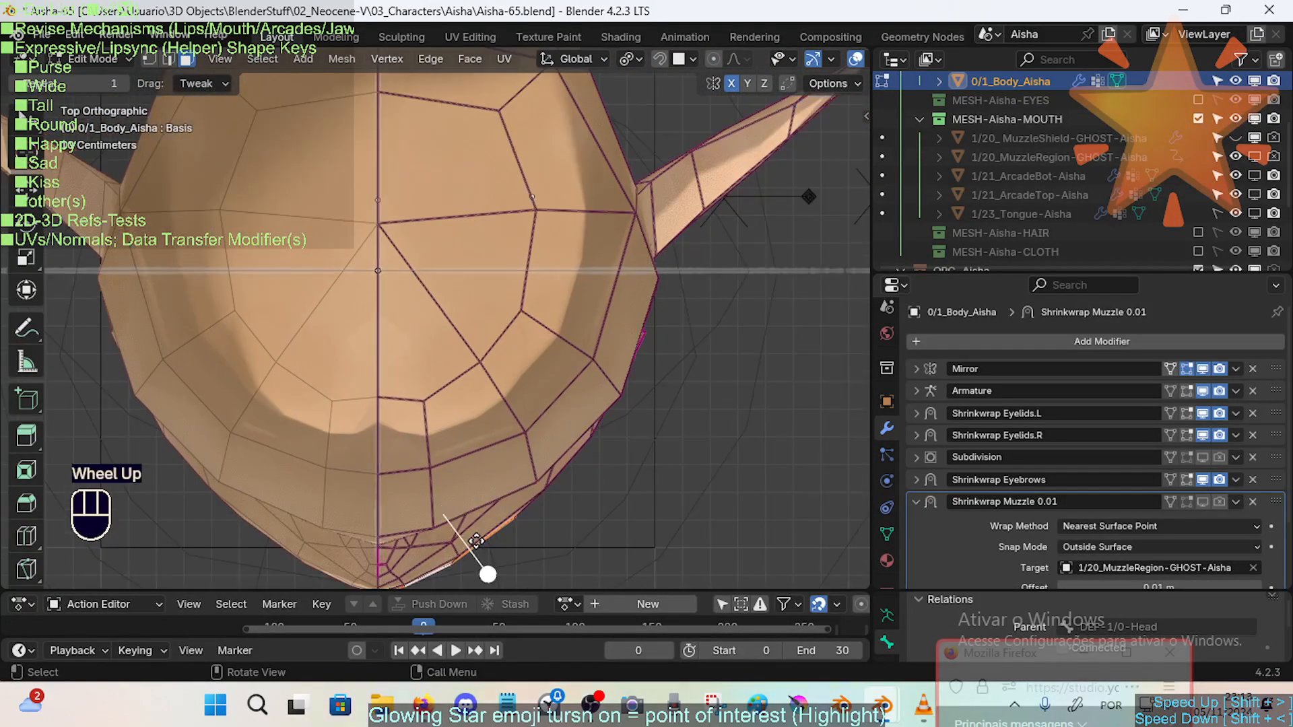
key("3")
left_click(515, 523)
key("g")
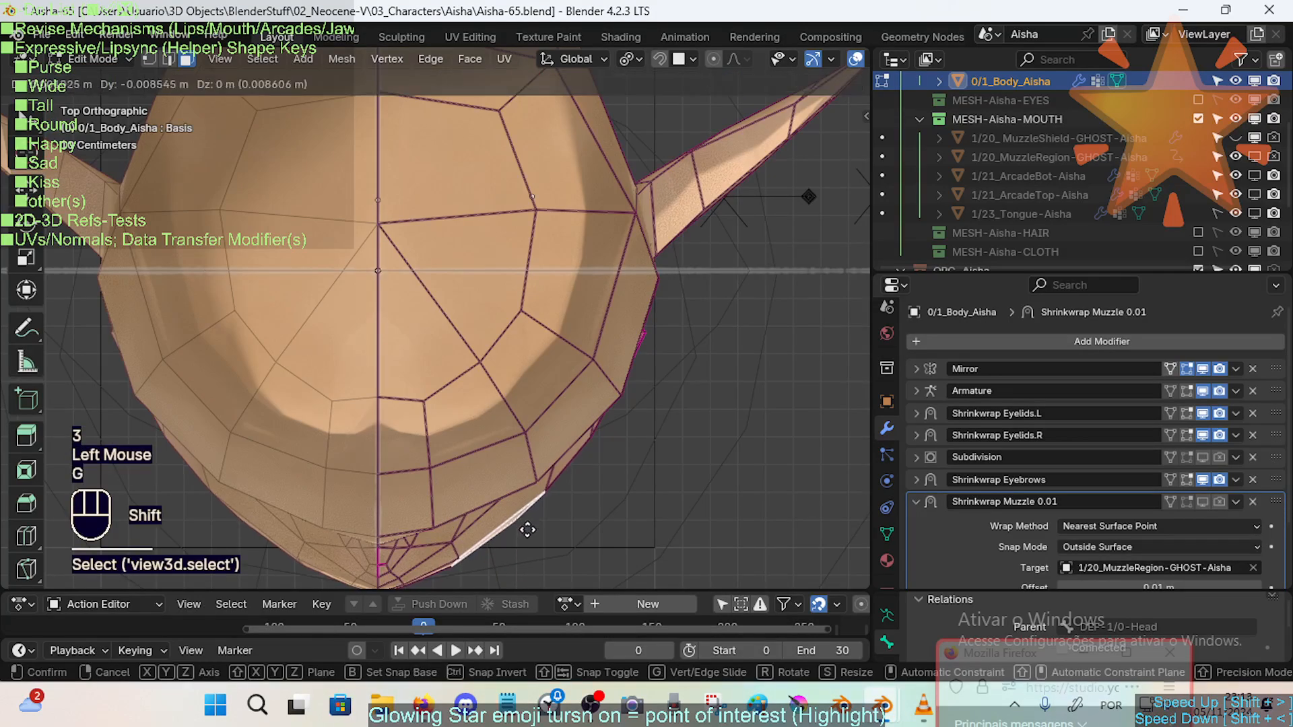
key("Escape")
key("r")
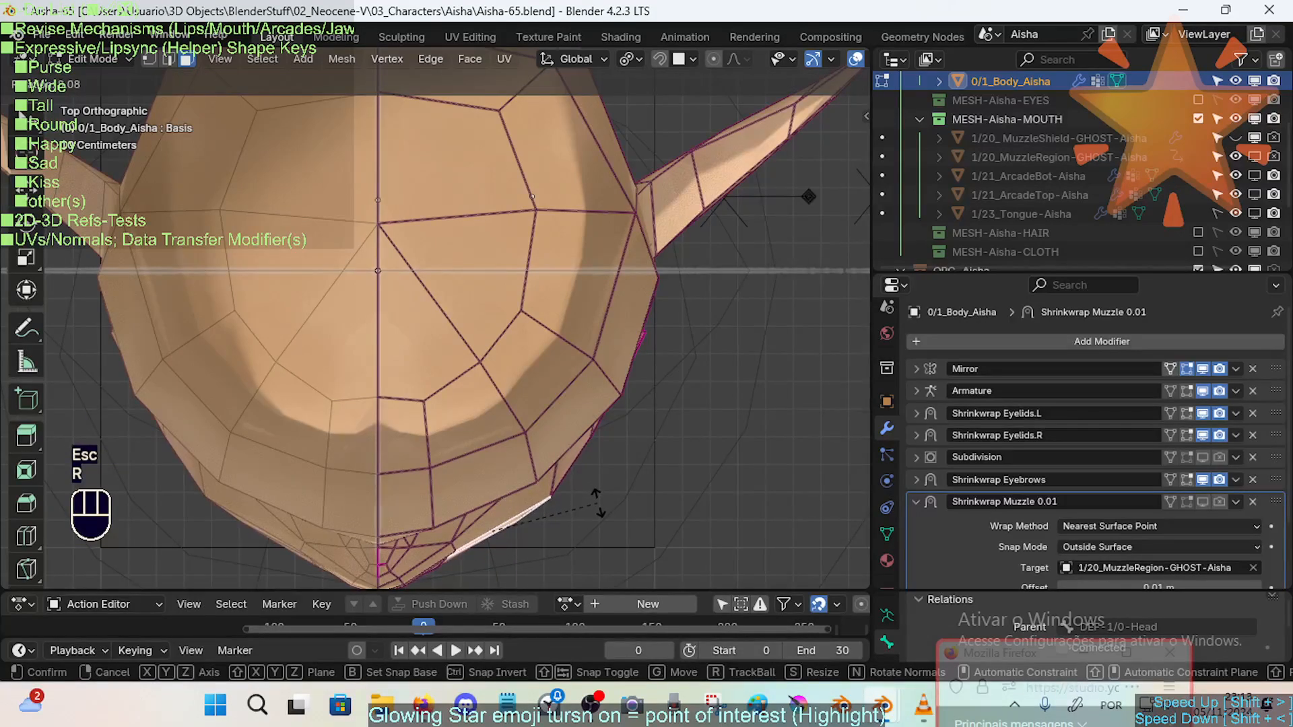
left_click(598, 510)
Try to move the rotated muzzle face slightly forward and undo the move.
key("g")
left_click(609, 552, "shift")
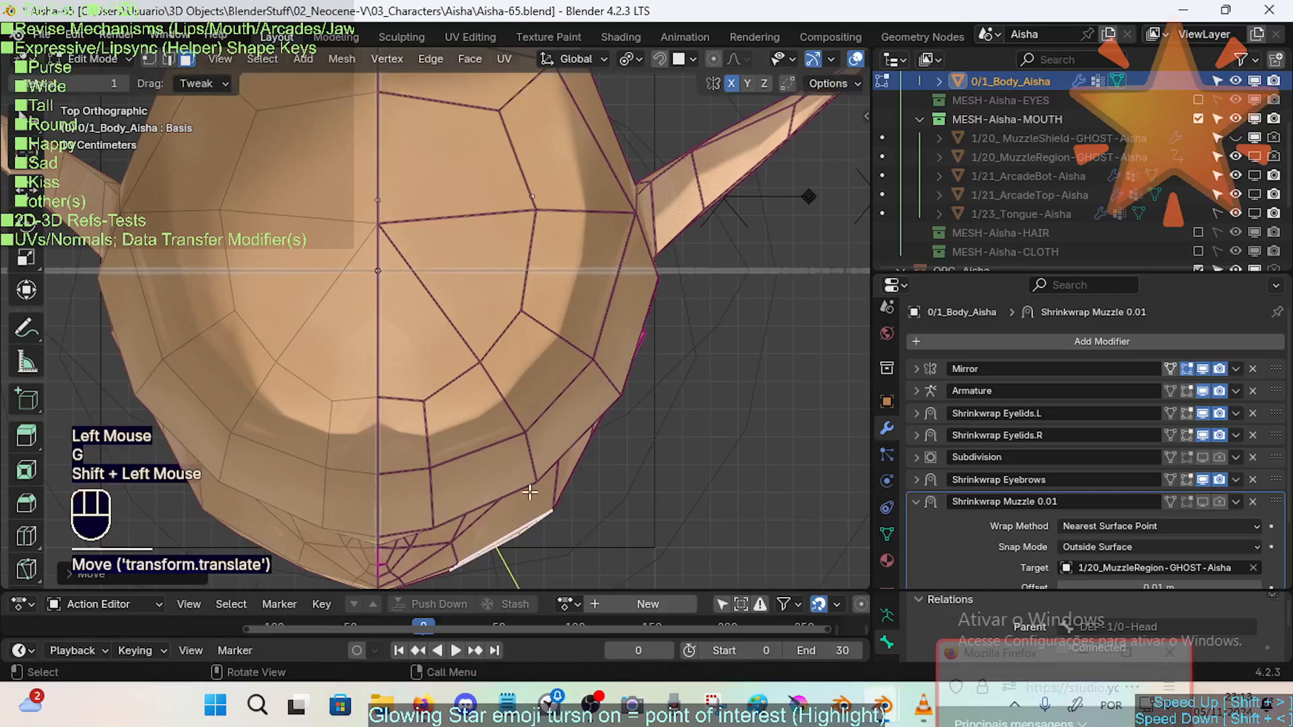
key("ctrl+z")
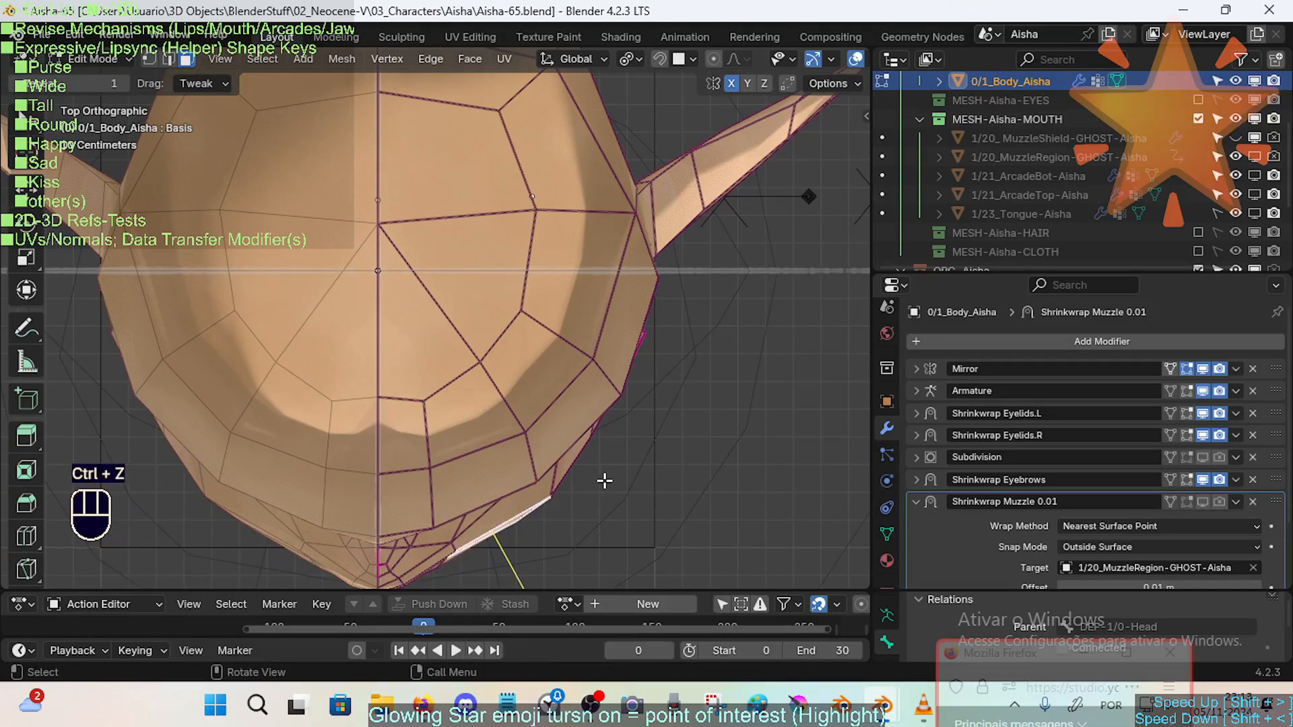
Leave body editing, unhide the 1/20_ MuzzleShield-GHOST-Aisha mesh and open it for editing.
middle_click_drag(603, 479, 525, 270)
middle_click_drag(533, 348, 517, 446)
key("ctrl+Tab")
scroll(523, 418, "up", 1, "ctrl")
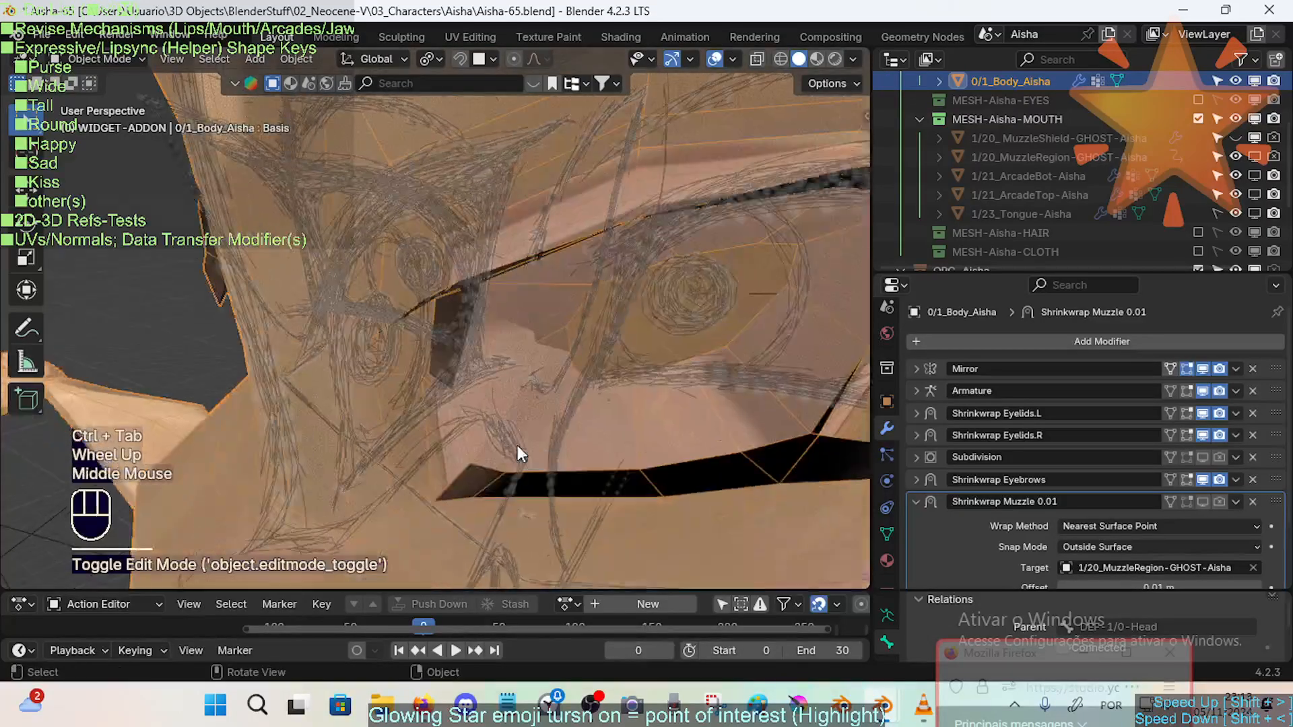
left_click(1068, 137)
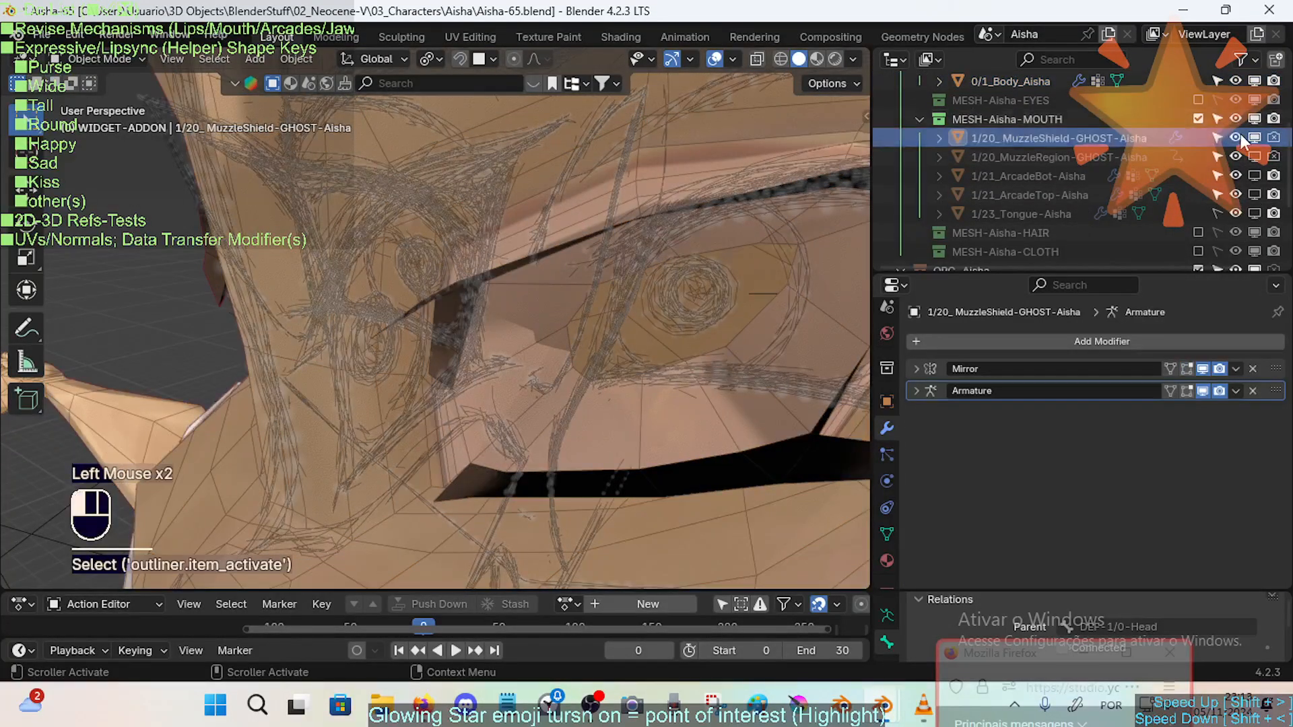
scroll(533, 401, "down", 2)
middle_click_drag(533, 401, 543, 273, "shift")
left_click(648, 435)
scroll(653, 461, "up", 2)
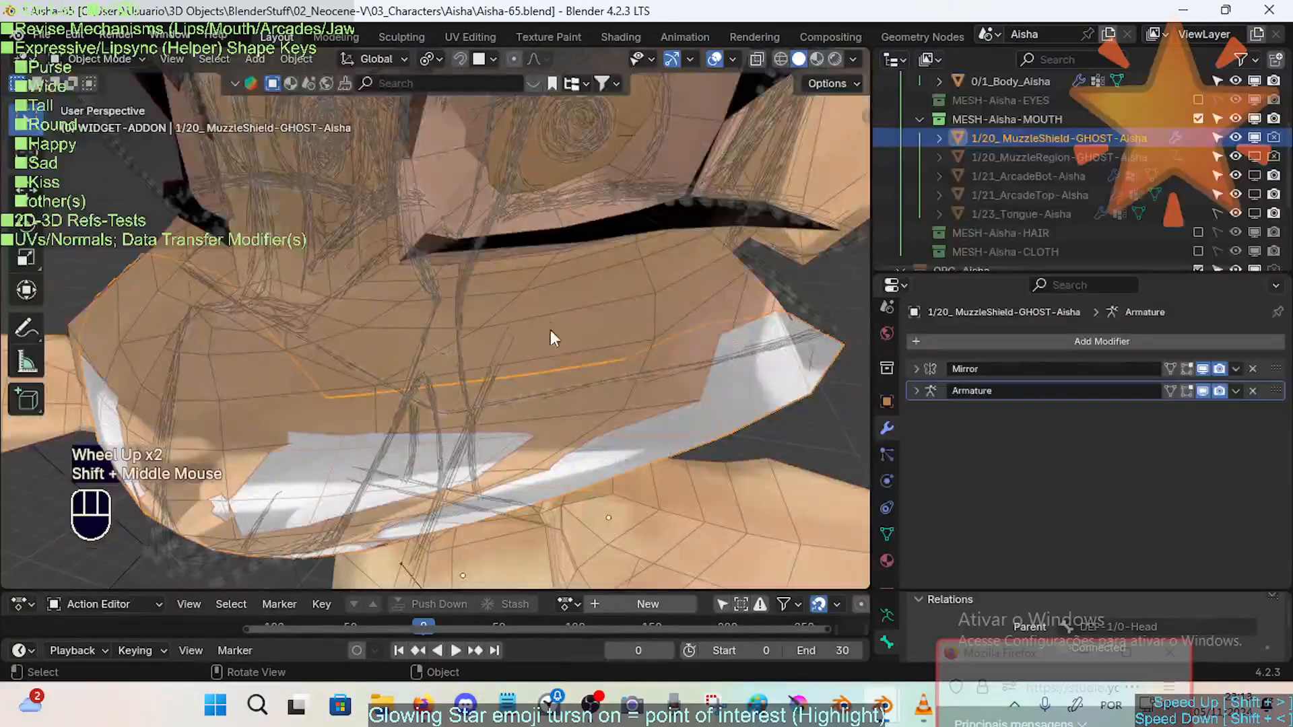
middle_click_drag(629, 401, 552, 430)
key("Tab")
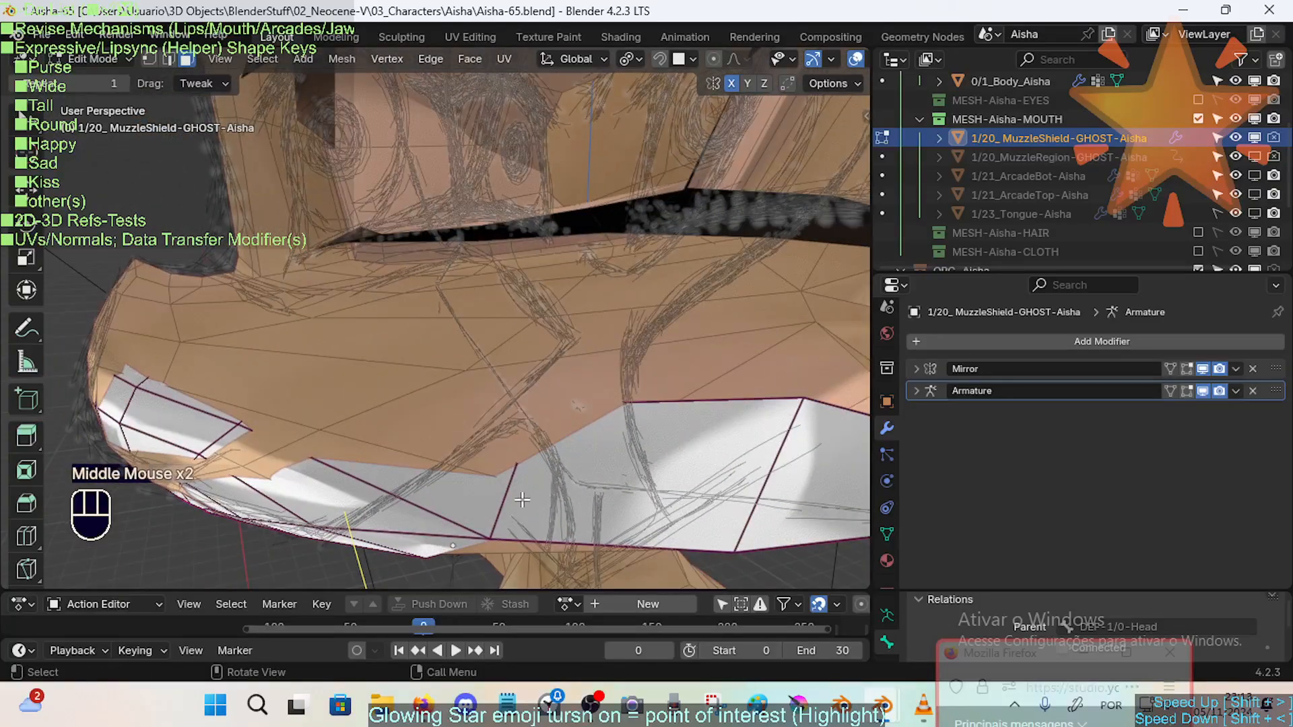
Select the face loop along the front and lower side of the muzzle shield in face mode.
scroll(522, 498, "down", 1)
middle_click_drag(510, 491, 349, 445)
middle_click_drag(382, 454, 486, 387)
key("3")
left_click(377, 459, "alt+shift")
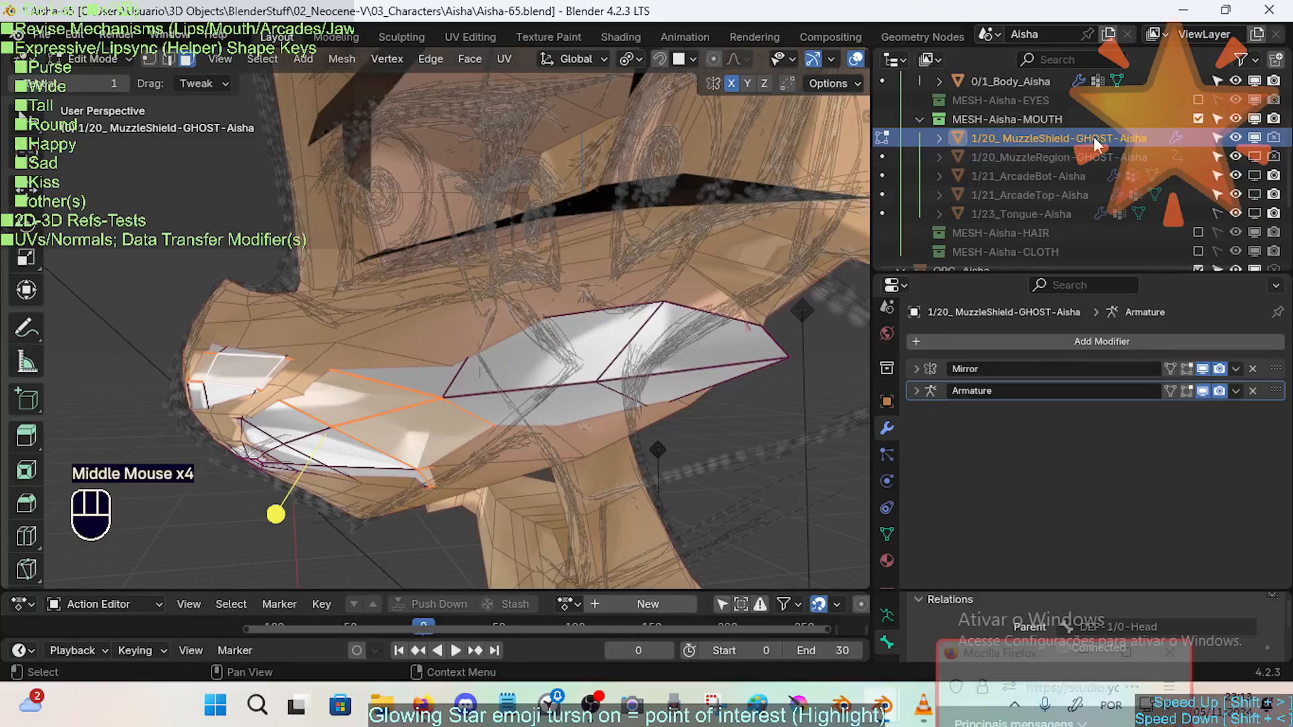
Select the whole muzzle shield and set its Display As option to Wire.
middle_click_drag(471, 364, 427, 355)
key("a")
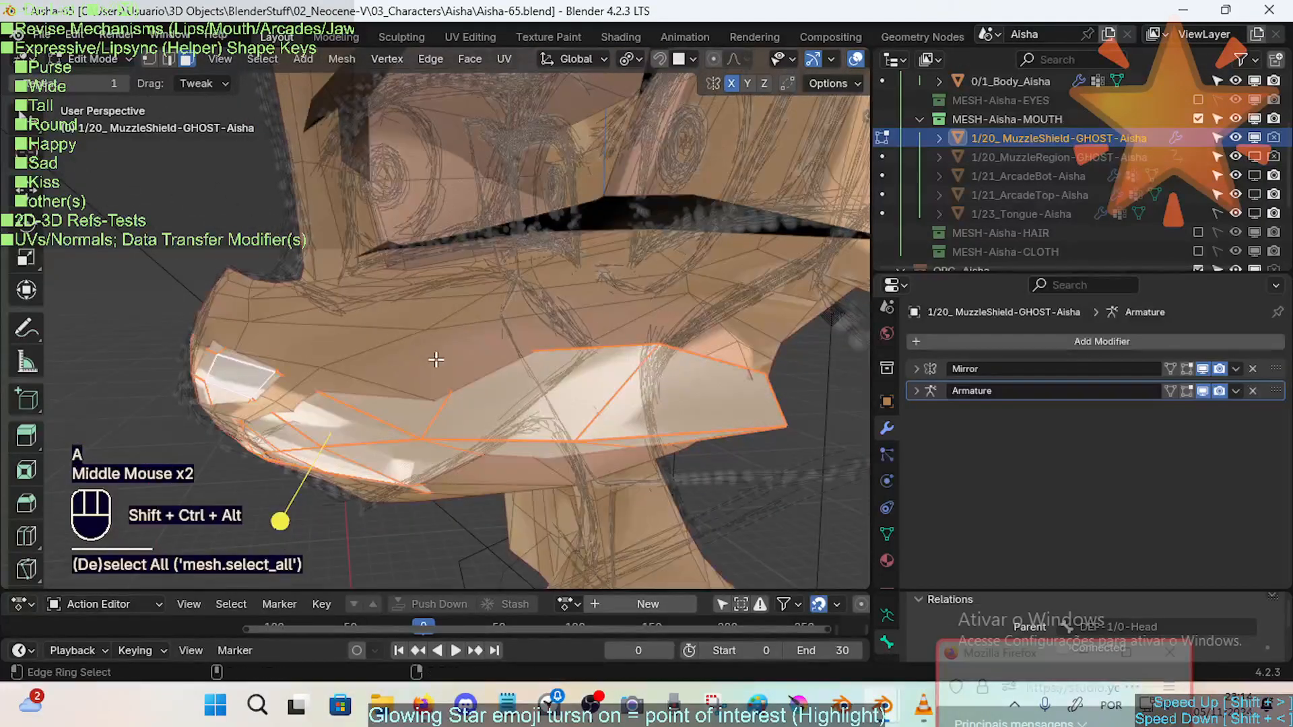
key("shift+ctrl+alt+h")
left_click(419, 339)
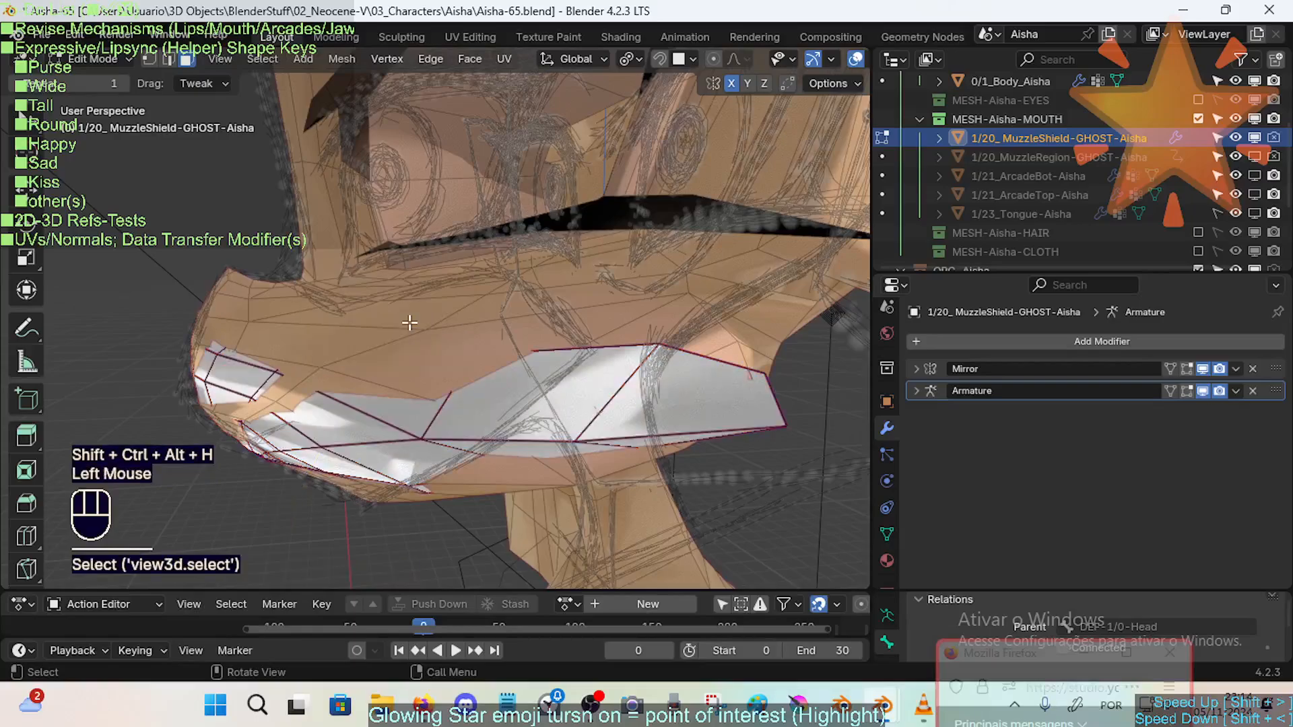
key("shift+ctrl+alt+h")
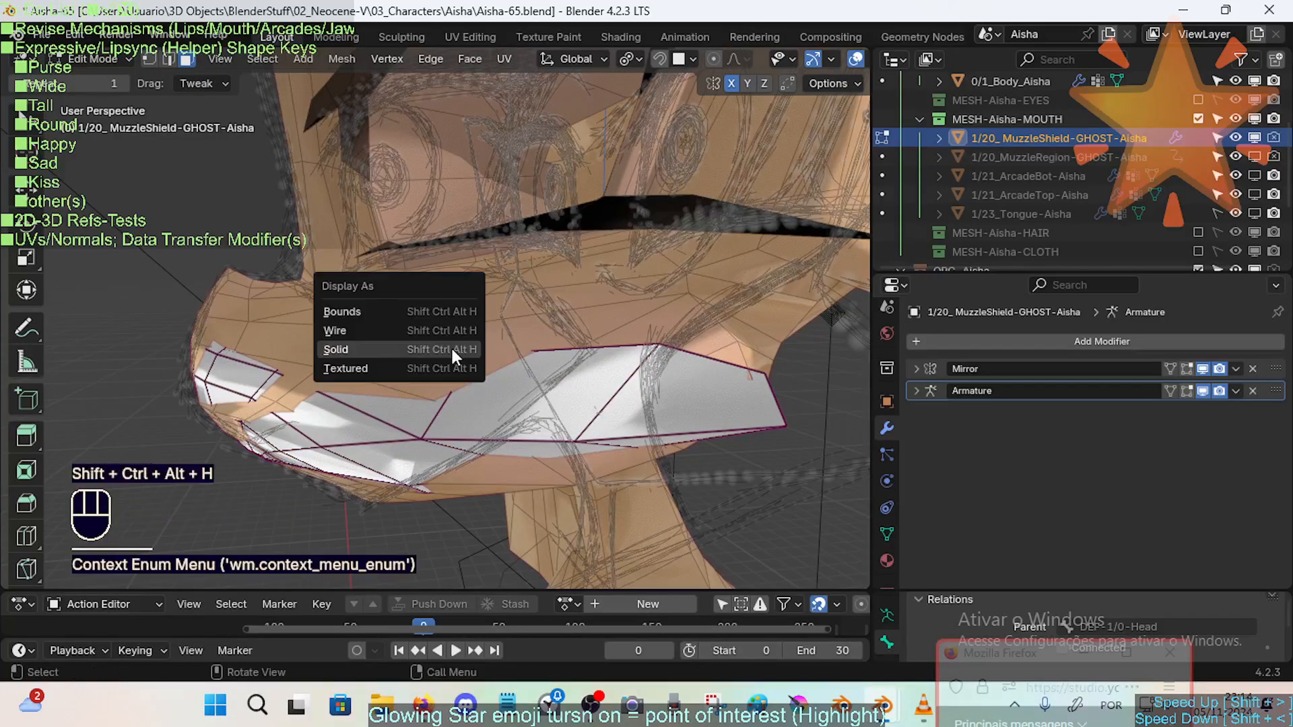
left_click(453, 323)
Turn on X-ray in the top view and nudge the muzzle shield's side vertices slightly forward in vertex mode.
key("ctrl+Tab")
middle_click_drag(434, 439, 517, 485)
key("KP_7")
scroll(568, 515, "down", 2)
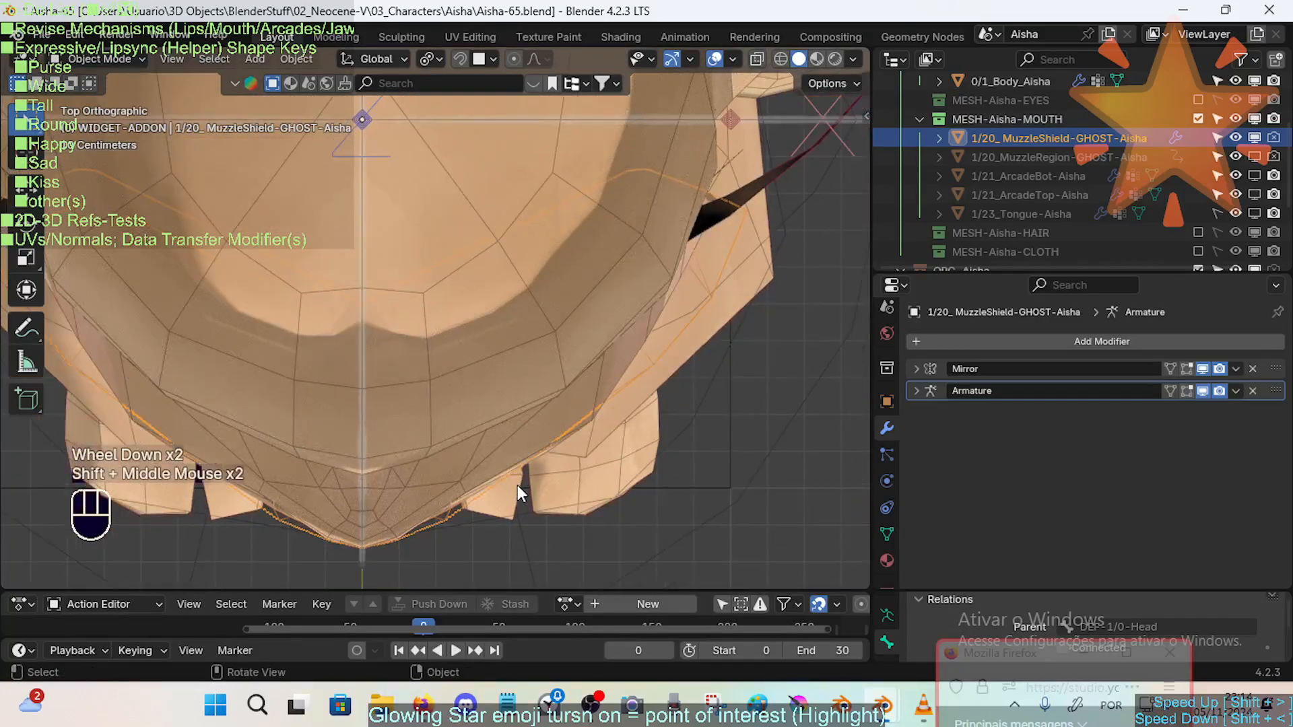
key("Tab")
key("1")
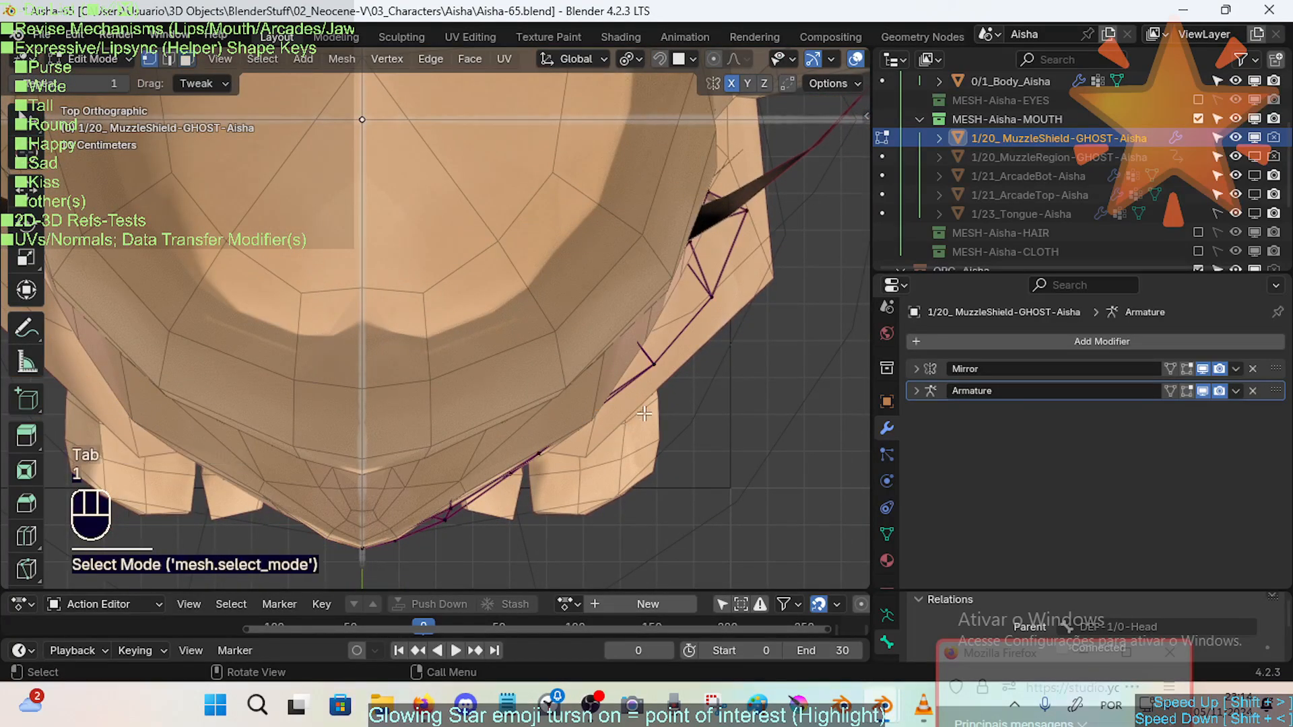
key("alt+z")
key("c")
left_click(576, 434)
right_click(579, 432)
key("g")
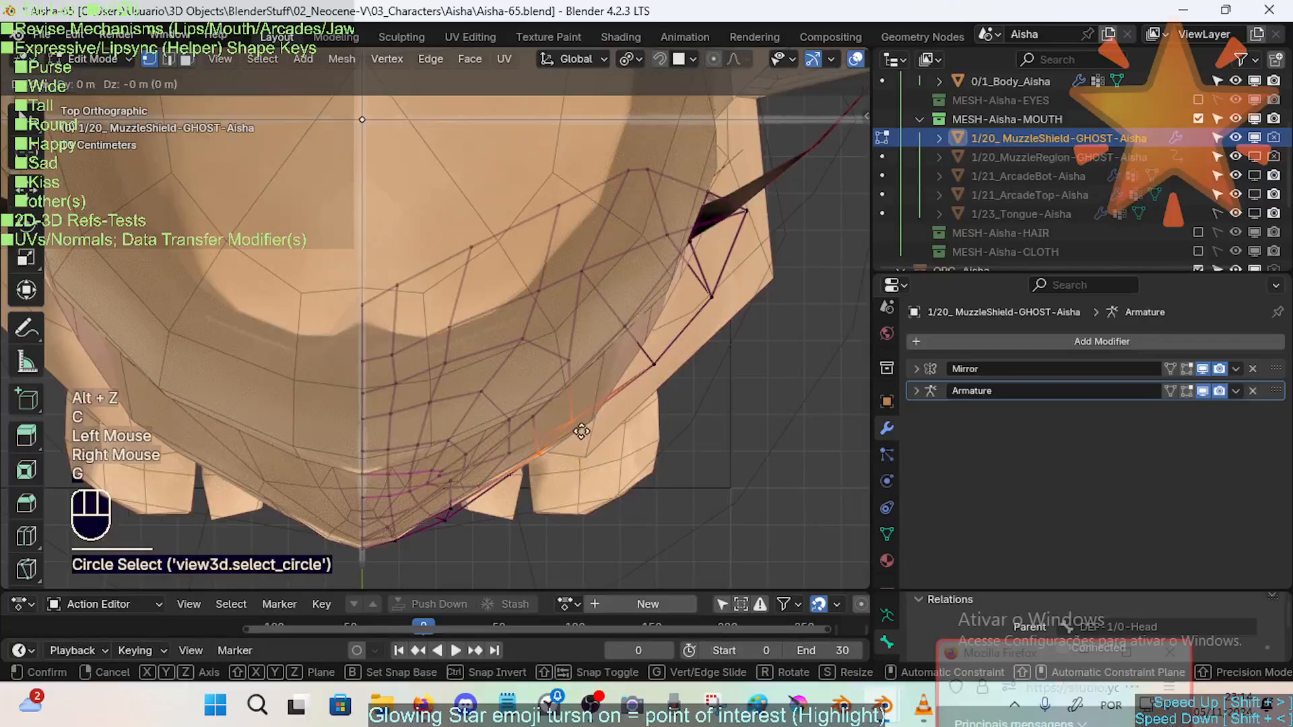
left_click(611, 481, "shift")
Clear the selection and nudge the shield's outer vertices farther back along the cheek slightly forward.
key("alt+a")
key("c")
left_click(652, 358)
right_click(653, 357)
key("g")
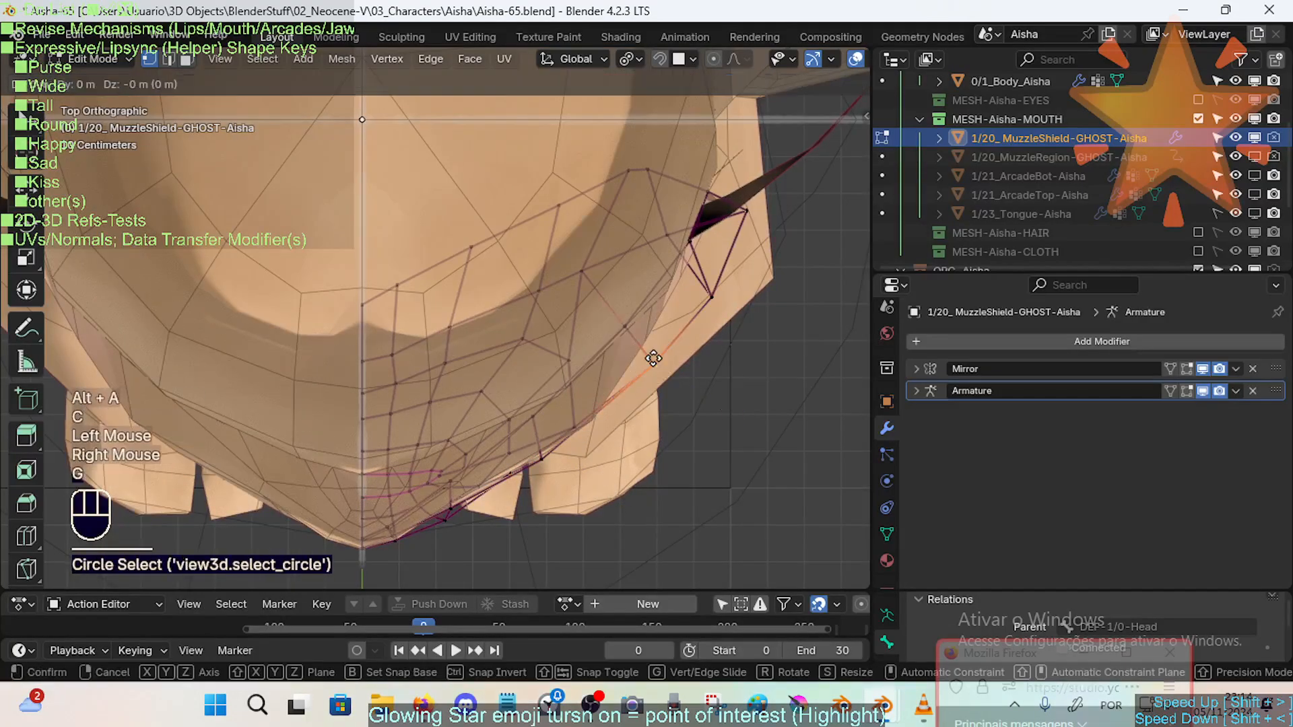
left_click(675, 491, "shift")
Circle-select the shield vertices just beside the muzzle tip and nudge them slightly outwards.
key("alt+a")
key("c")
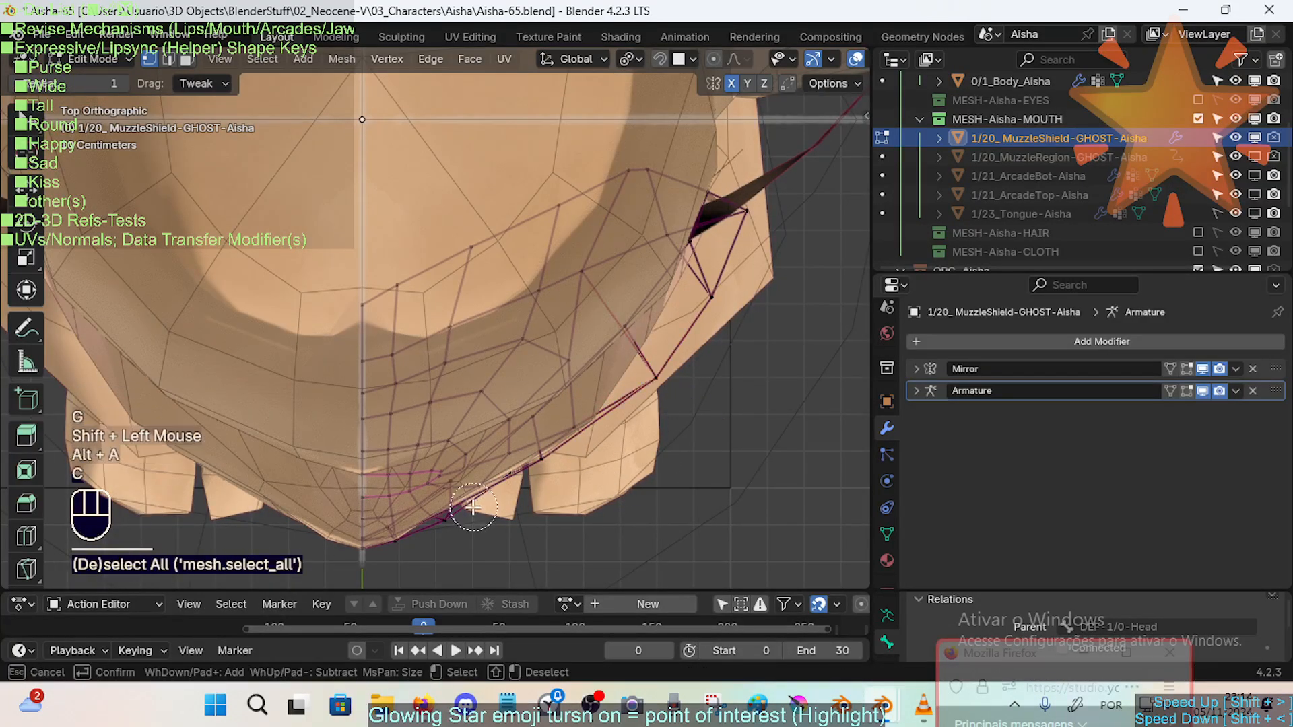
left_click(459, 513)
right_click(460, 513)
key("g")
left_click(477, 523, "shift")
Clear the selection and nudge the shield vertices midway along the muzzle's side slightly forward again.
key("alt+a")
key("c")
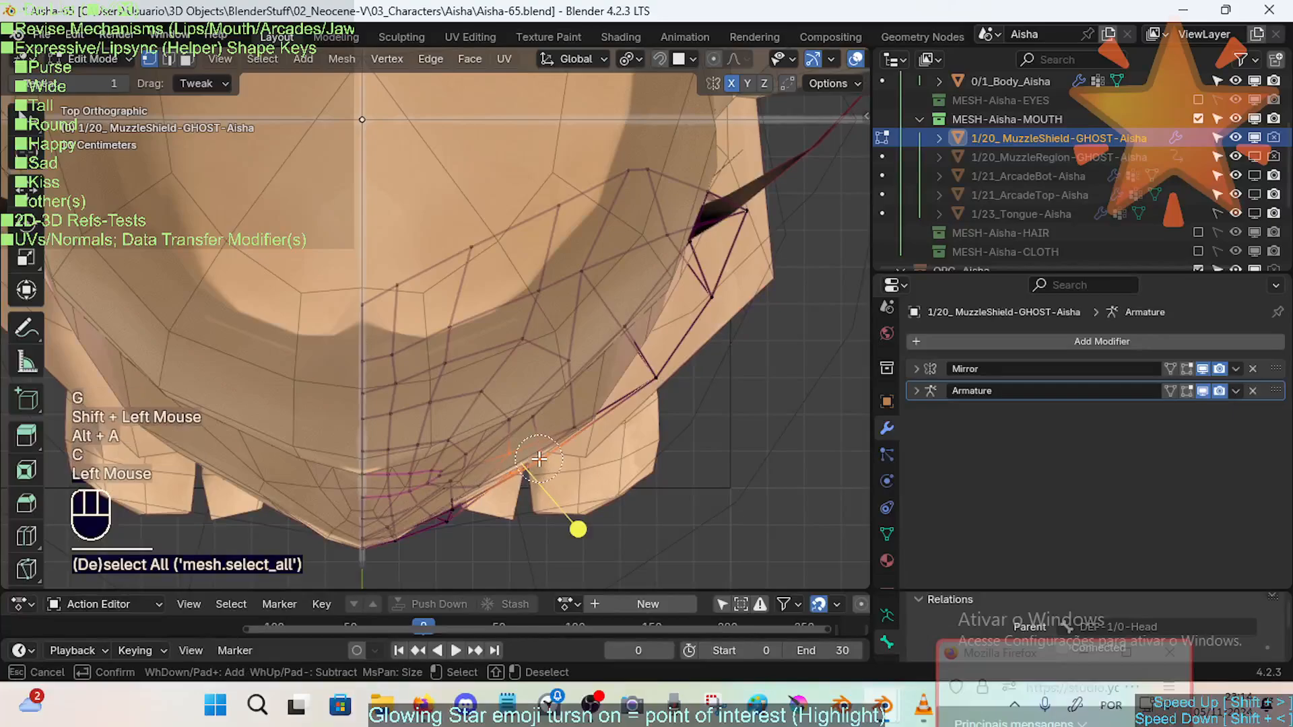
left_click(535, 465)
right_click(535, 464)
key("g")
left_click(549, 497, "shift")
Clear the test selection on the shield's lower side and select an edge loop near its front in edge mode.
key("Tab")
middle_click_drag(564, 463, 407, 392)
key("Tab")
middle_click_drag(477, 428, 222, 433)
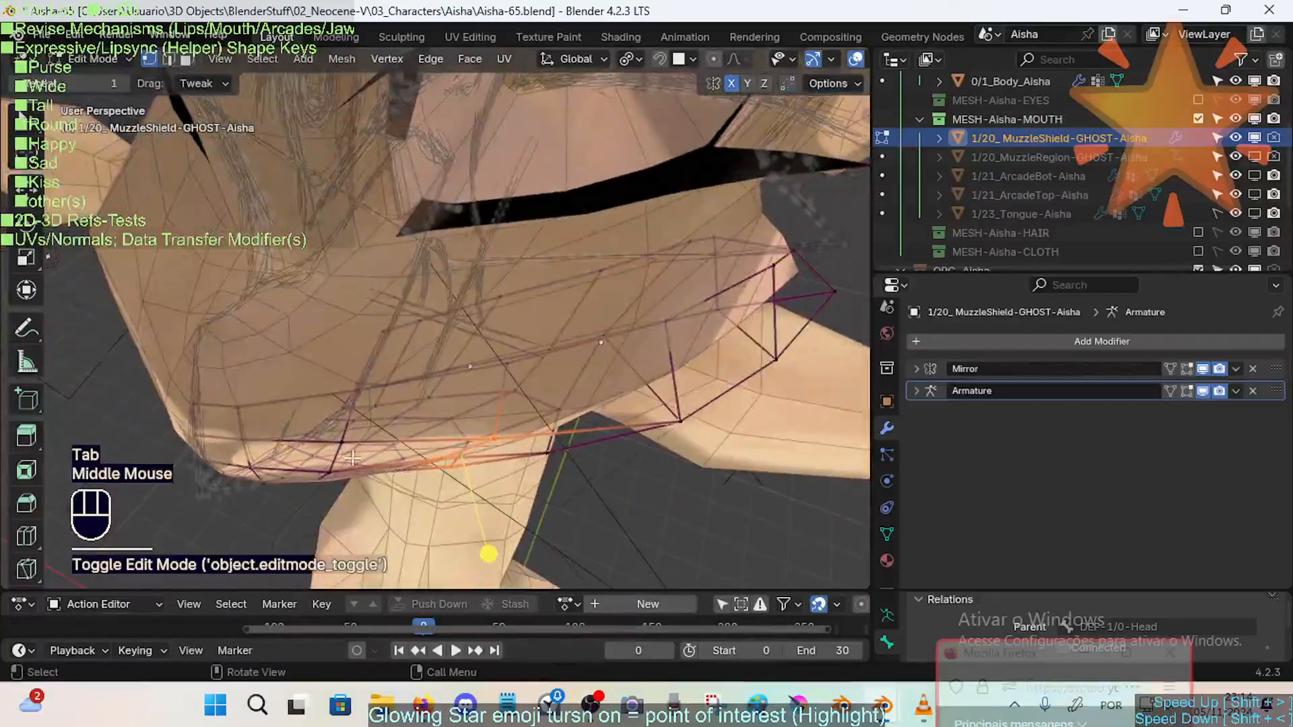
key("2")
key("alt+a")
key("c")
mouse_move(435, 416)
left_mouse_down()
mouse_move(448, 495)
mouse_move(464, 498)
left_mouse_up()
right_click(465, 498)
key("alt+a")
key("2")
left_click(188, 431, "alt+shift")
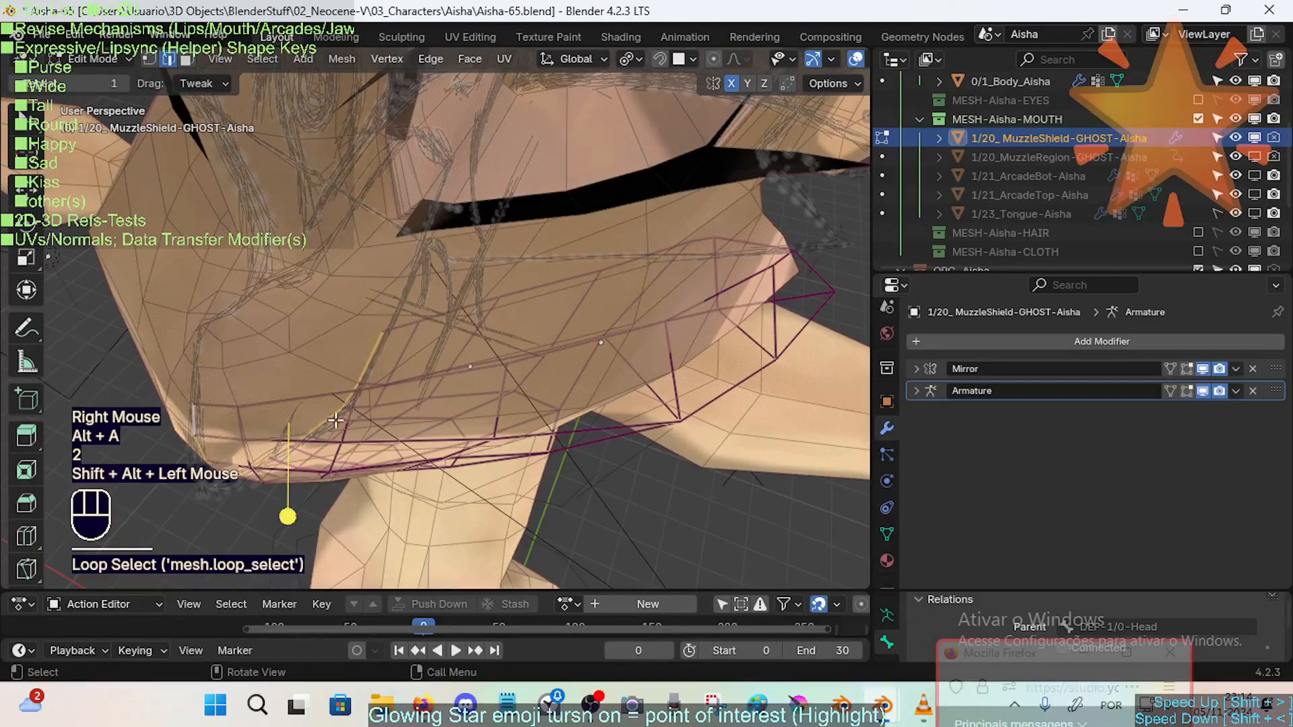
Add the muzzle shield's rear and side edges to the selection with circle select.
middle_click_drag(728, 326, 720, 319)
key("c")
left_click_drag(734, 326, 713, 312)
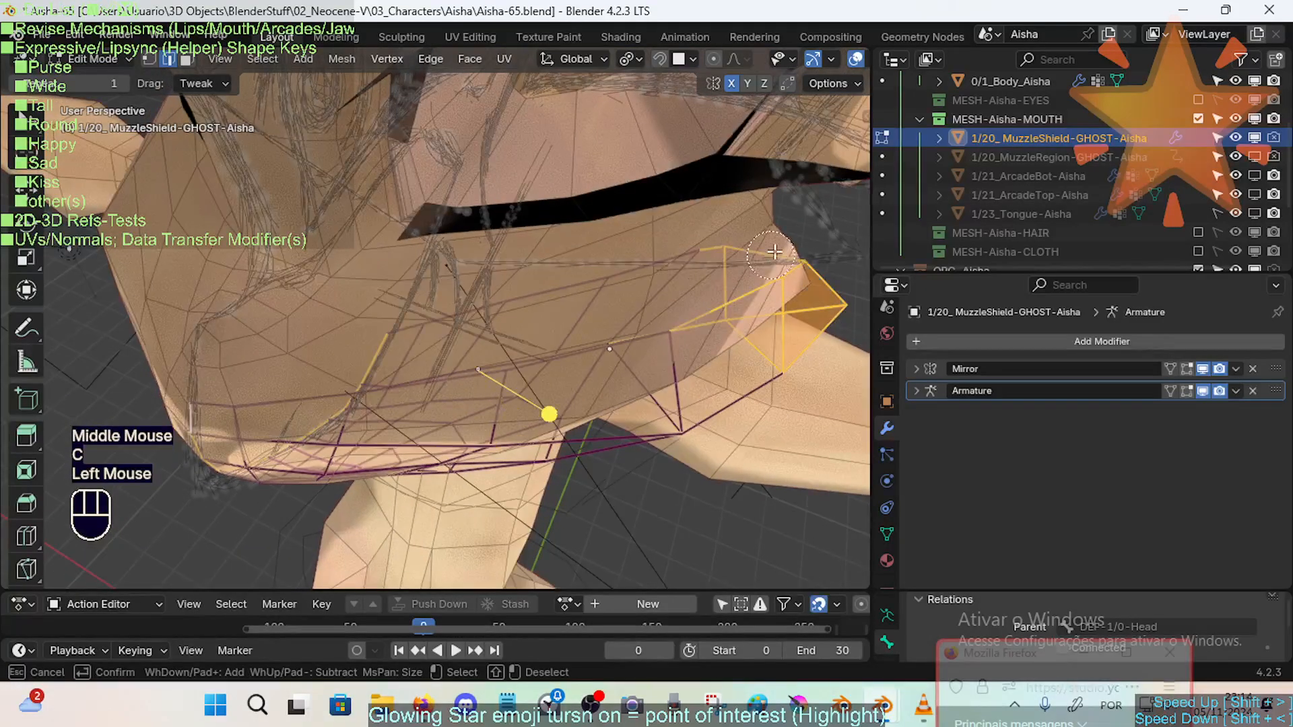
right_click(772, 254)
middle_click_drag(754, 263, 489, 313)
key("c")
mouse_move(285, 282)
left_mouse_down()
mouse_move(236, 280)
mouse_move(657, 289)
left_mouse_up()
right_click(659, 363)
Switch to vertex mode and circle-select more vertices across the side of the muzzle shield.
middle_click_drag(658, 417, 627, 296)
key("1")
middle_click_drag(467, 473, 466, 410)
mouse_move(466, 411)
middle_mouse_down("shift")
mouse_move(472, 358)
mouse_move(562, 297)
mouse_move(609, 332)
mouse_move(536, 424)
mouse_move(441, 443)
middle_mouse_up("shift")
key("c")
mouse_move(662, 262)
left_mouse_down()
mouse_move(543, 433)
mouse_move(522, 427)
left_mouse_up()
right_click(517, 377)
Clear the selection and circle-select the vertices along the muzzle shield's lower front edge.
mouse_move(517, 357)
middle_mouse_down()
mouse_move(514, 380)
mouse_move(462, 358)
mouse_move(447, 370)
mouse_move(485, 375)
mouse_move(452, 359)
mouse_move(378, 366)
mouse_move(411, 425)
middle_mouse_up()
key("alt+a")
key("c")
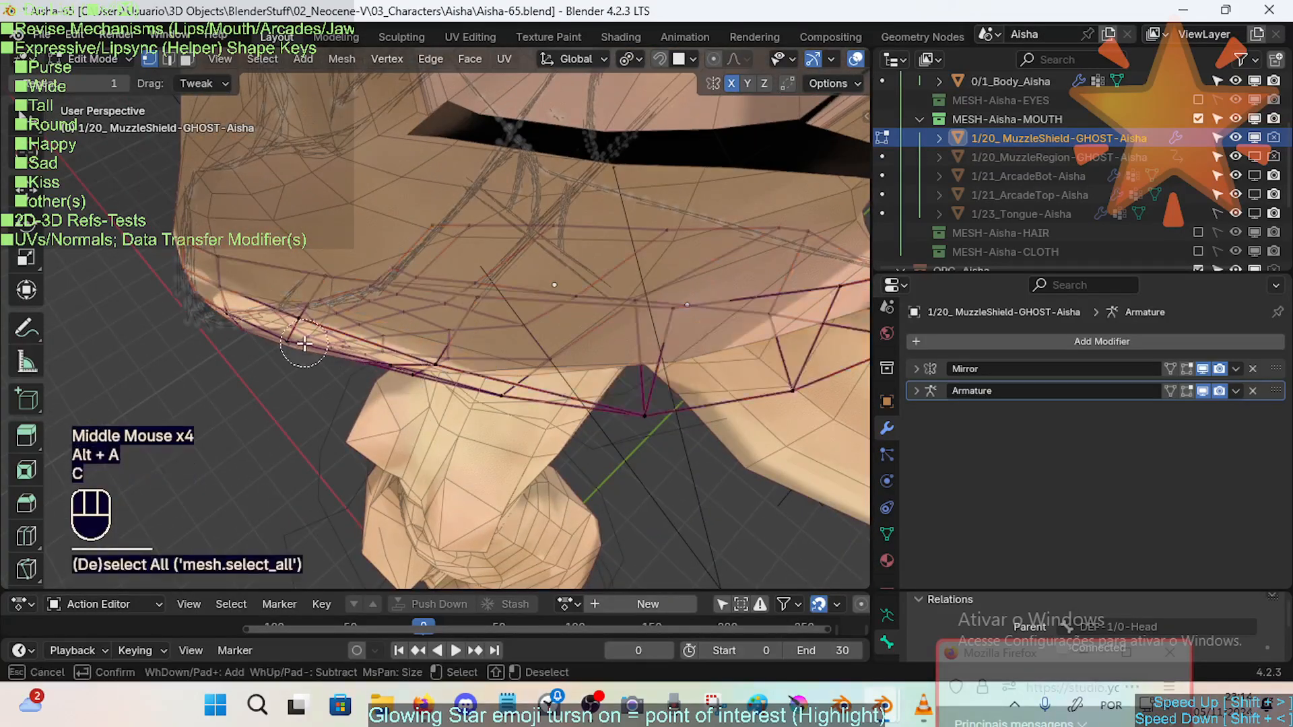
left_click_drag(303, 345, 506, 389)
right_click(501, 392)
Switch to Object Mode, select the body mesh and collapse its Shrinkwrap Muzzle 0.01 modifier.
middle_click_drag(461, 392, 470, 361)
mouse_move(470, 360)
middle_mouse_down()
mouse_move(473, 318)
mouse_move(471, 350)
mouse_move(478, 338)
middle_mouse_up()
scroll(473, 319, "up", 1)
scroll(473, 319, "up", 1, "shift")
key("ctrl+tab")
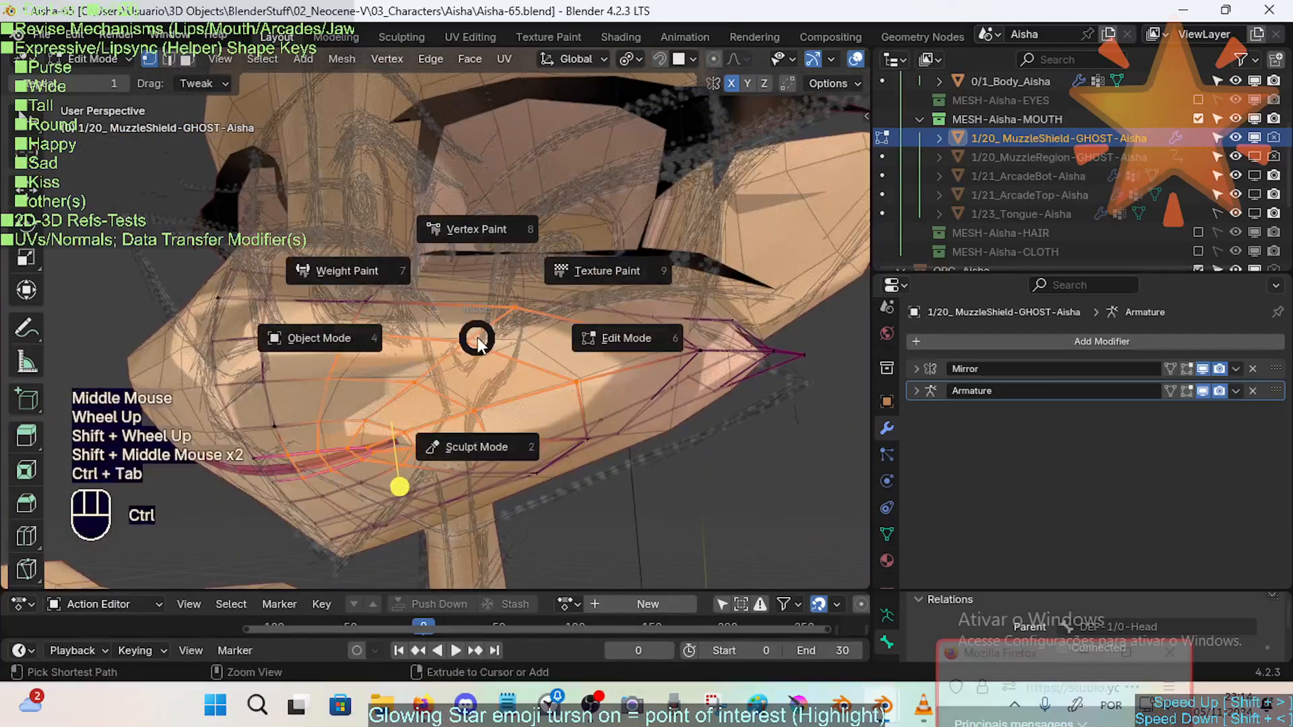
left_click(531, 351)
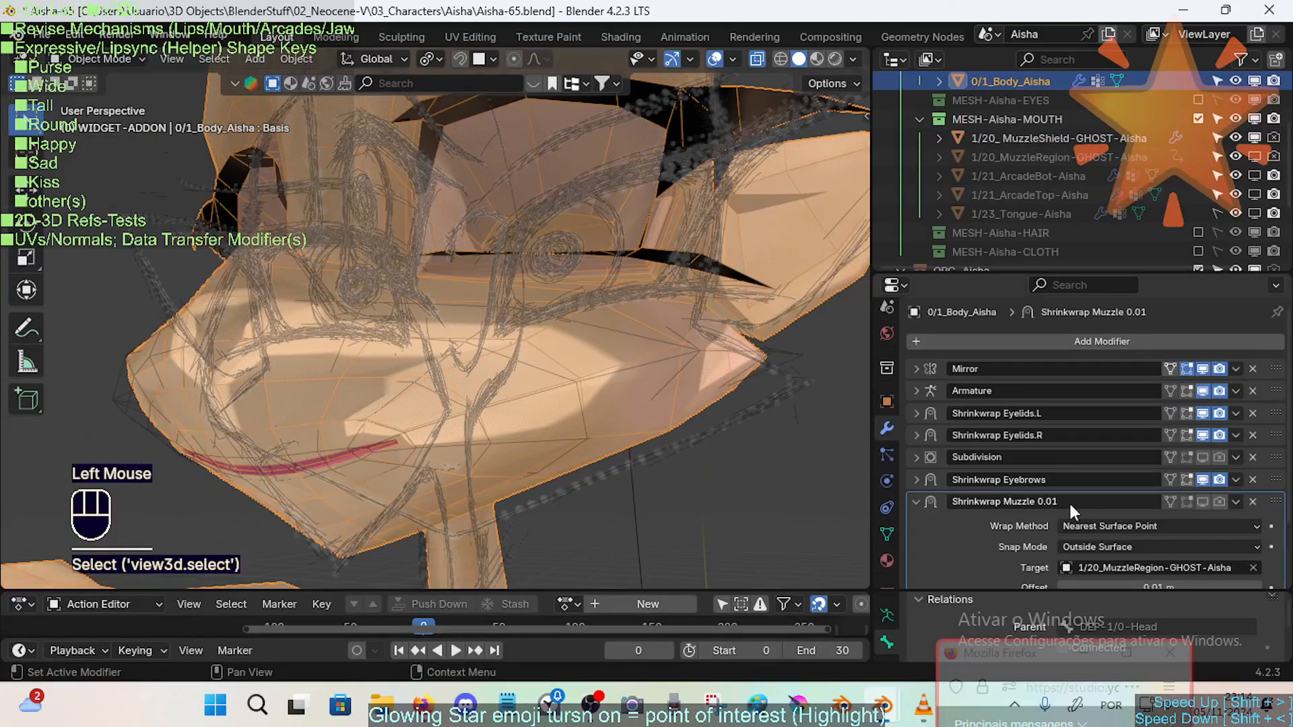
scroll(1183, 520, "down", 2)
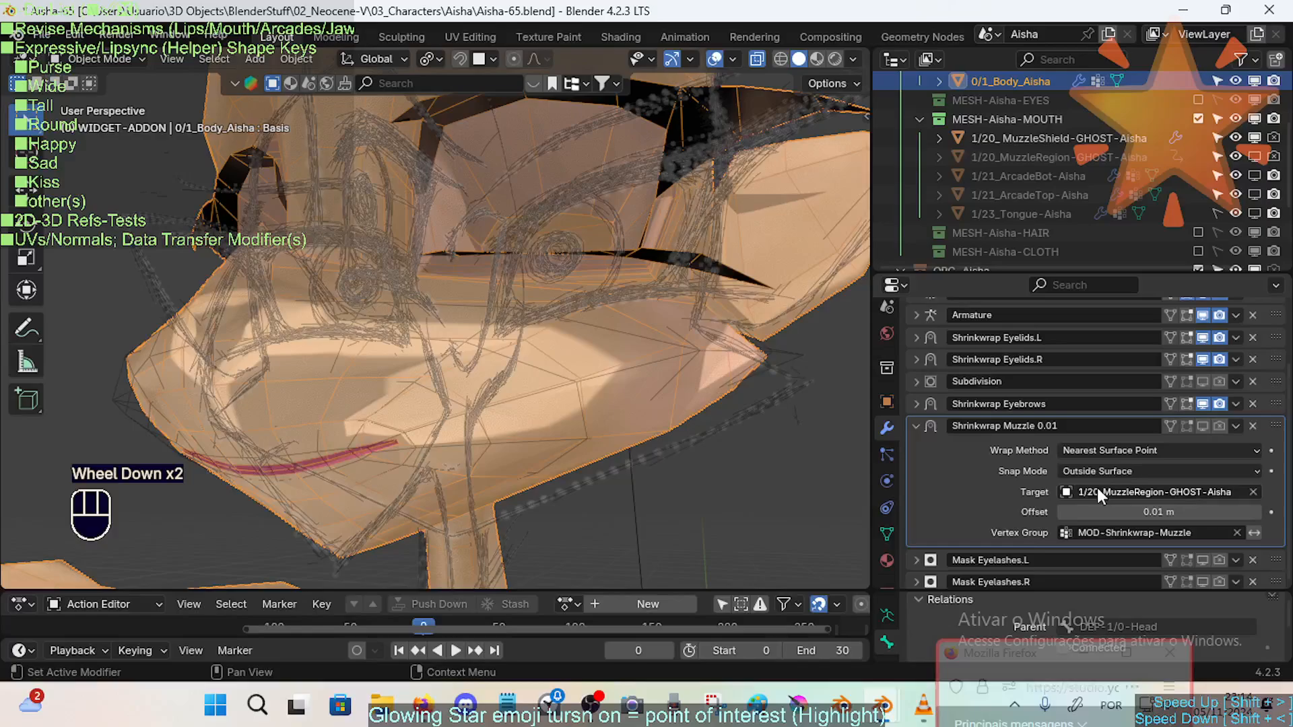
left_click(909, 430)
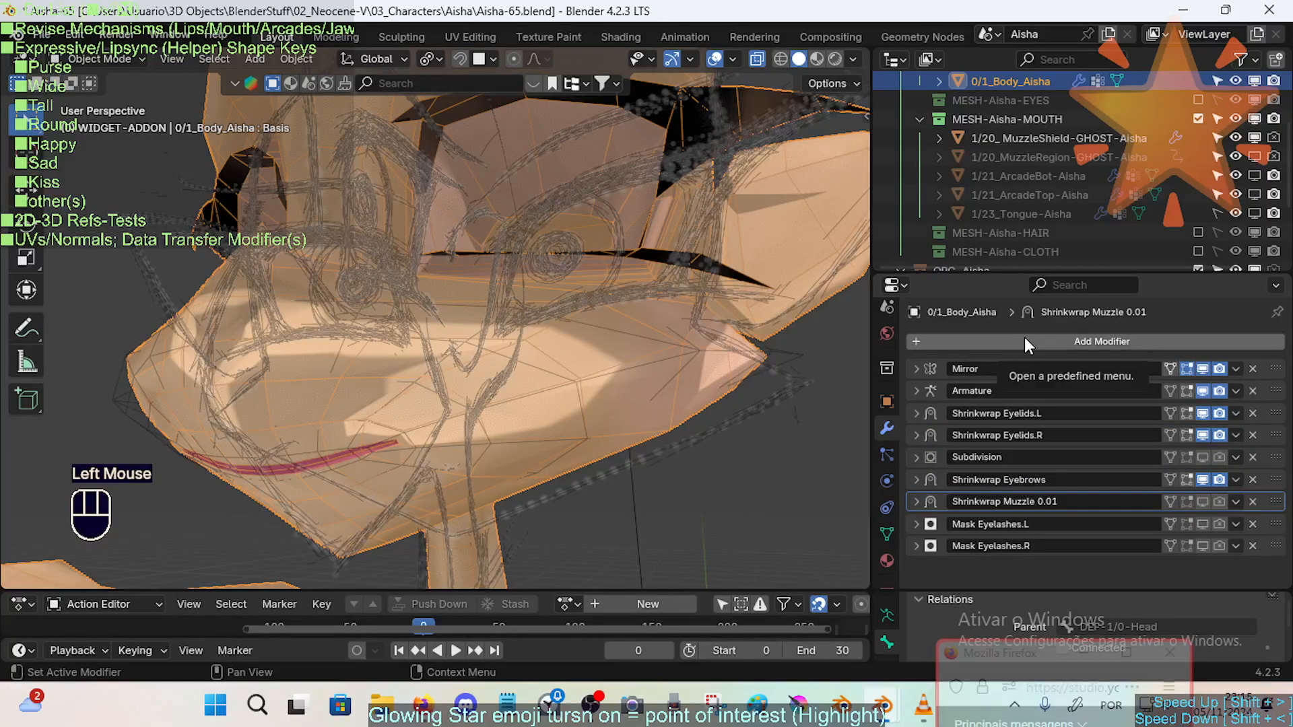
left_click(615, 383)
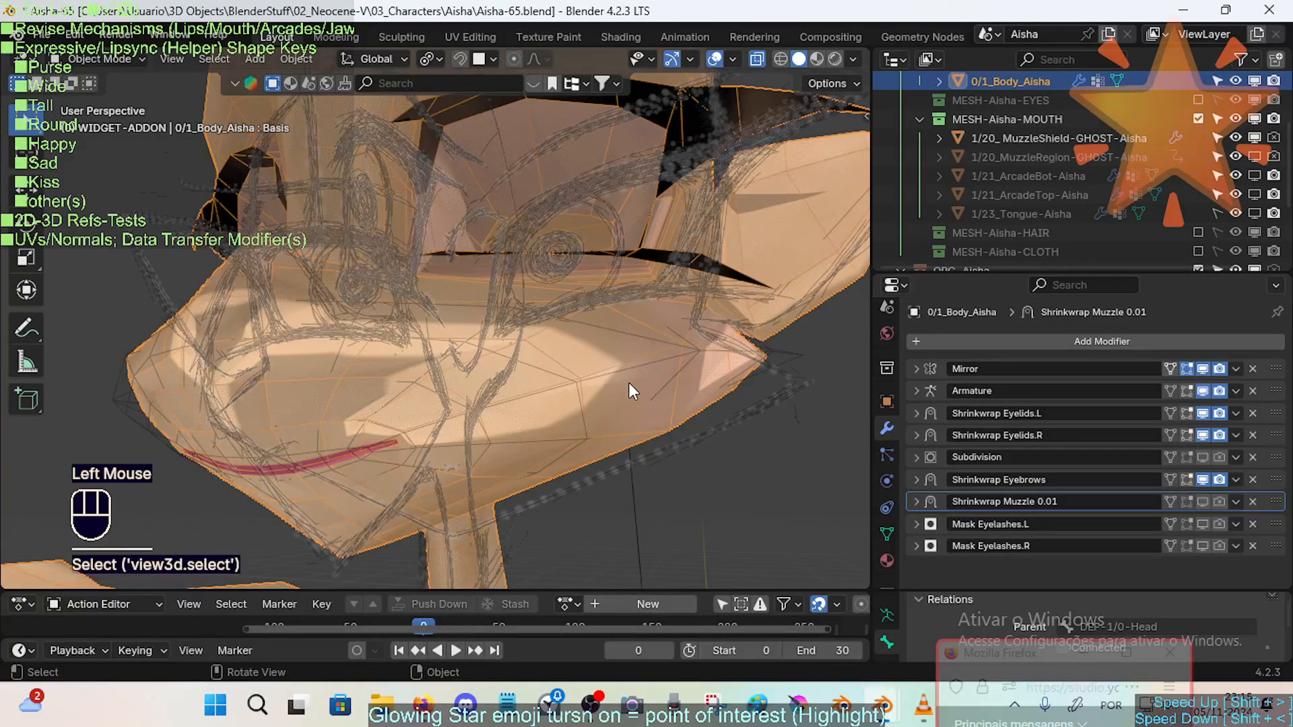
Open the body for editing, clear the selection and circle-select the vertices on the muzzle's side above the mouth.
key("Tab")
middle_click_drag(462, 386, 485, 351, "shift")
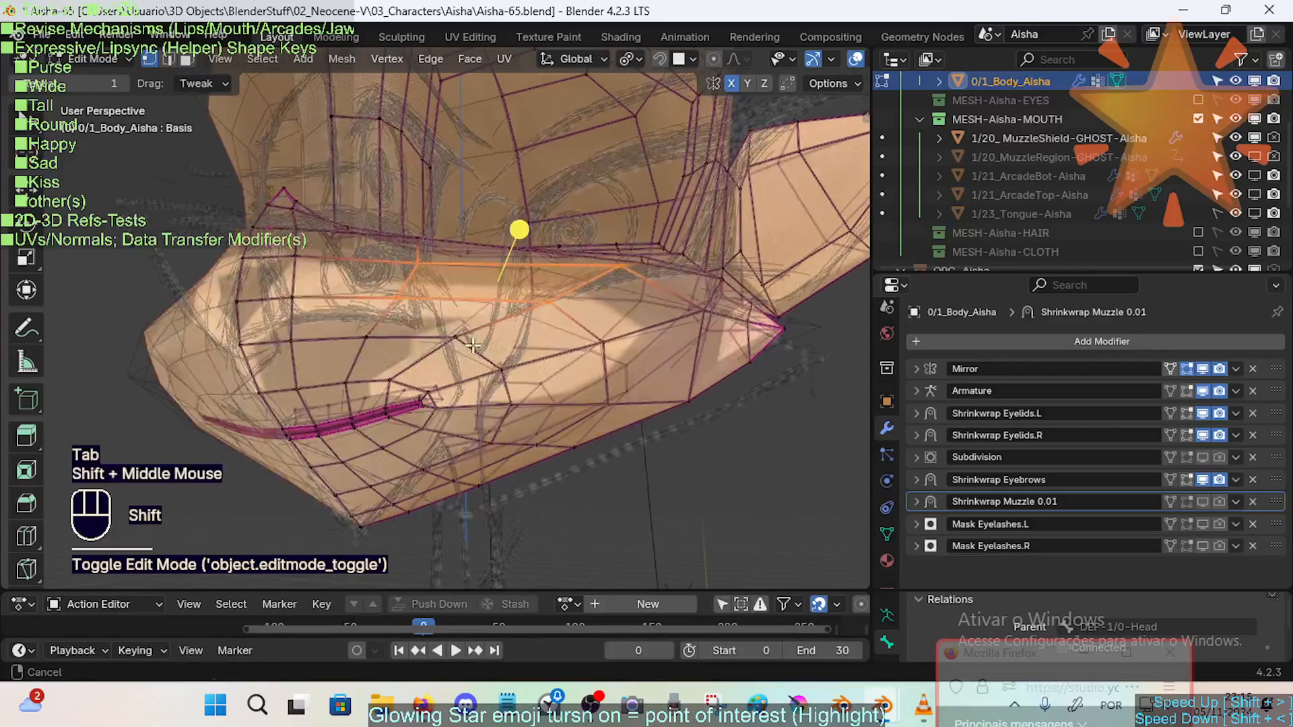
key("alt+a")
key("c")
right_click(348, 355)
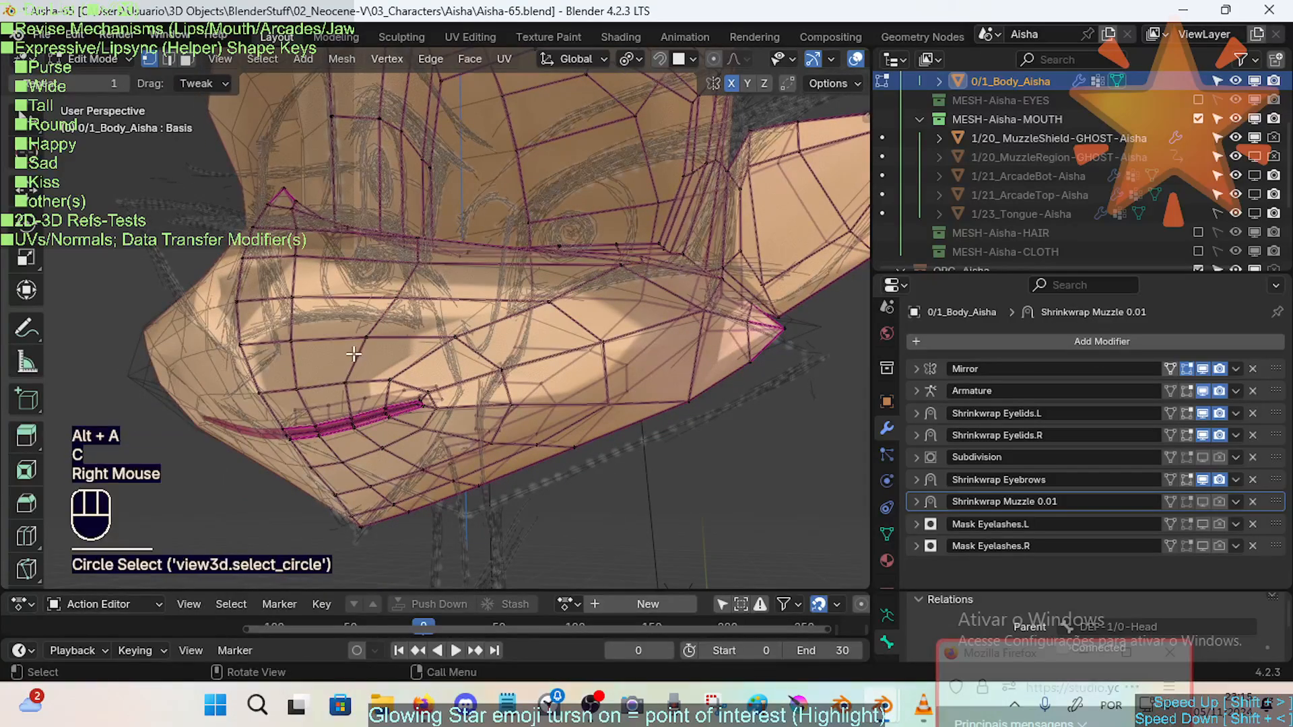
key("c")
left_click_drag(367, 340, 466, 352)
right_click(456, 456)
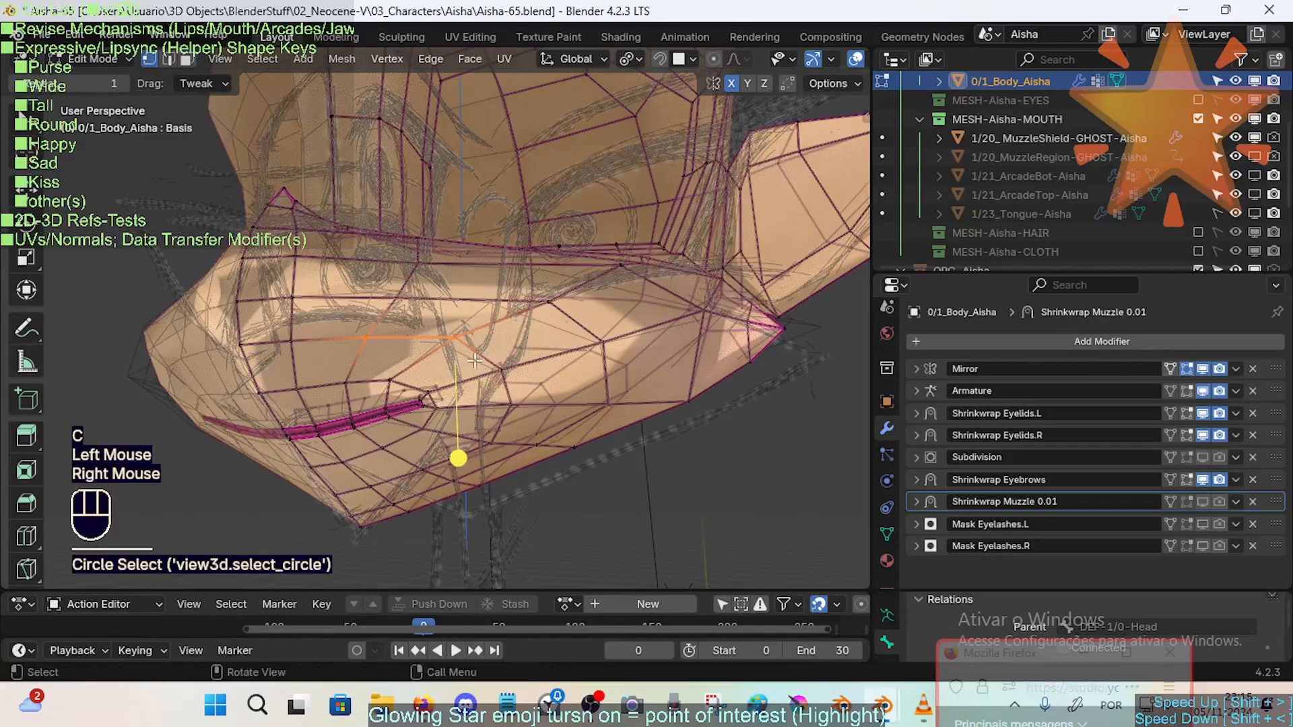
Circle-select the faces covering the muzzle's side around the mouth, up the cheek and underneath in face mode.
key("3")
key("c")
mouse_move(330, 401)
left_mouse_down()
mouse_move(312, 404)
mouse_move(323, 341)
mouse_move(496, 331)
mouse_move(431, 342)
mouse_move(488, 423)
mouse_move(402, 471)
mouse_move(519, 419)
left_mouse_up()
mouse_move(607, 335)
left_mouse_down()
mouse_move(593, 300)
mouse_move(452, 301)
left_mouse_up()
left_click(624, 362)
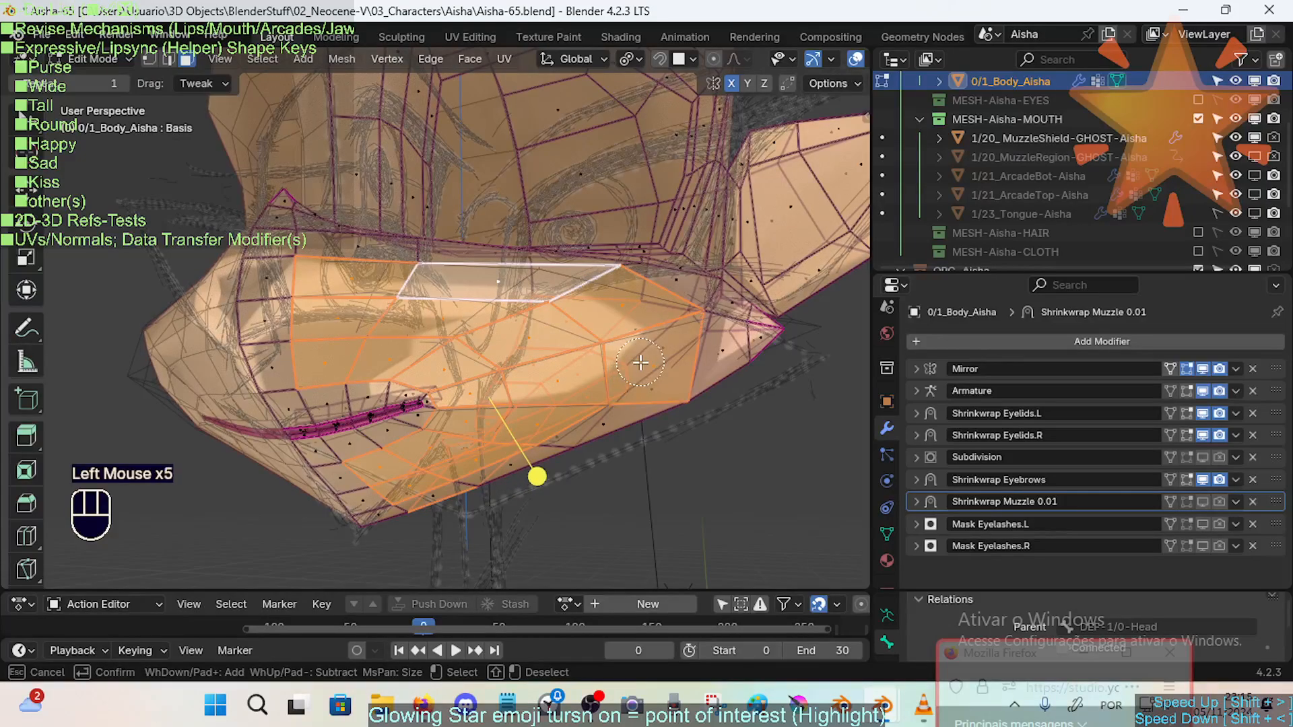
right_click(623, 362)
mouse_move(624, 362)
middle_mouse_down("shift")
mouse_move(598, 415)
mouse_move(563, 411)
mouse_move(566, 431)
mouse_move(490, 380)
mouse_move(449, 458)
mouse_move(432, 413)
mouse_move(424, 471)
middle_mouse_up("shift")
left_click(599, 416)
right_click(582, 409)
In vertex mode, circle-deselect the vertices along the lower jaw from the underside up to the back of the cheek.
key("1")
key("c")
left_click(468, 443, "shift")
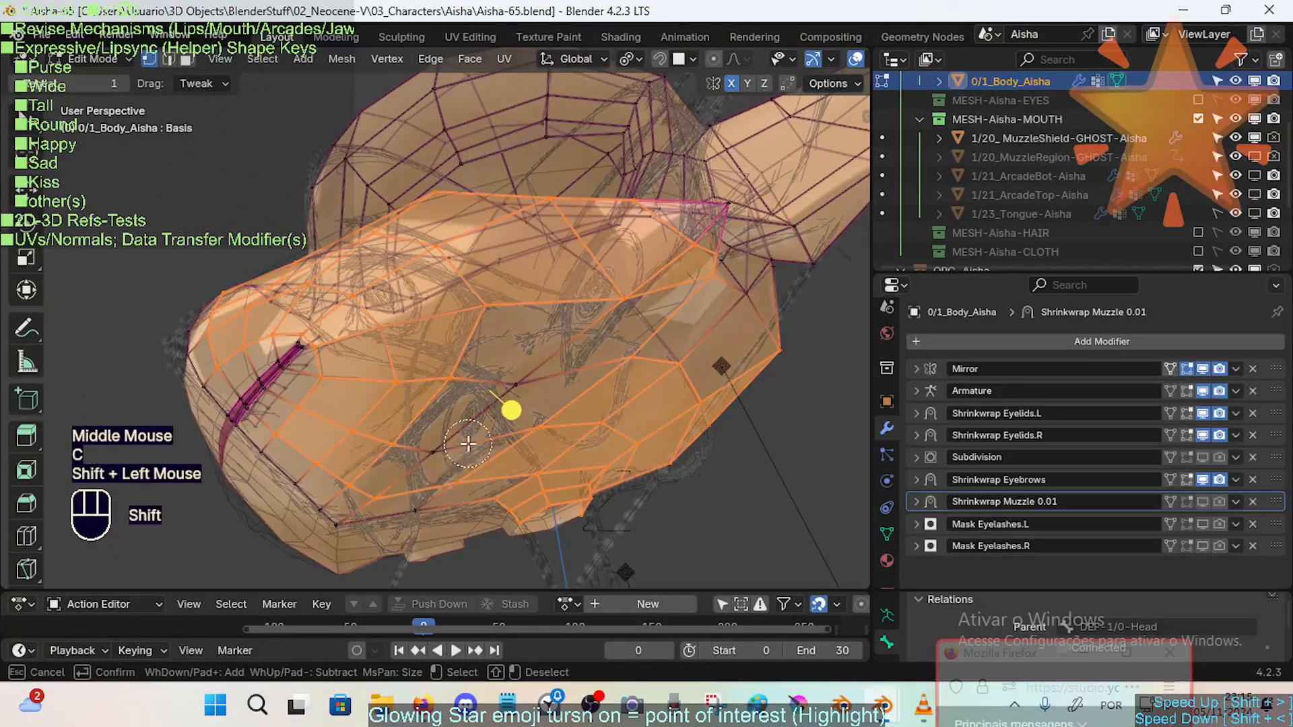
left_click_drag(517, 516, 767, 369, "shift")
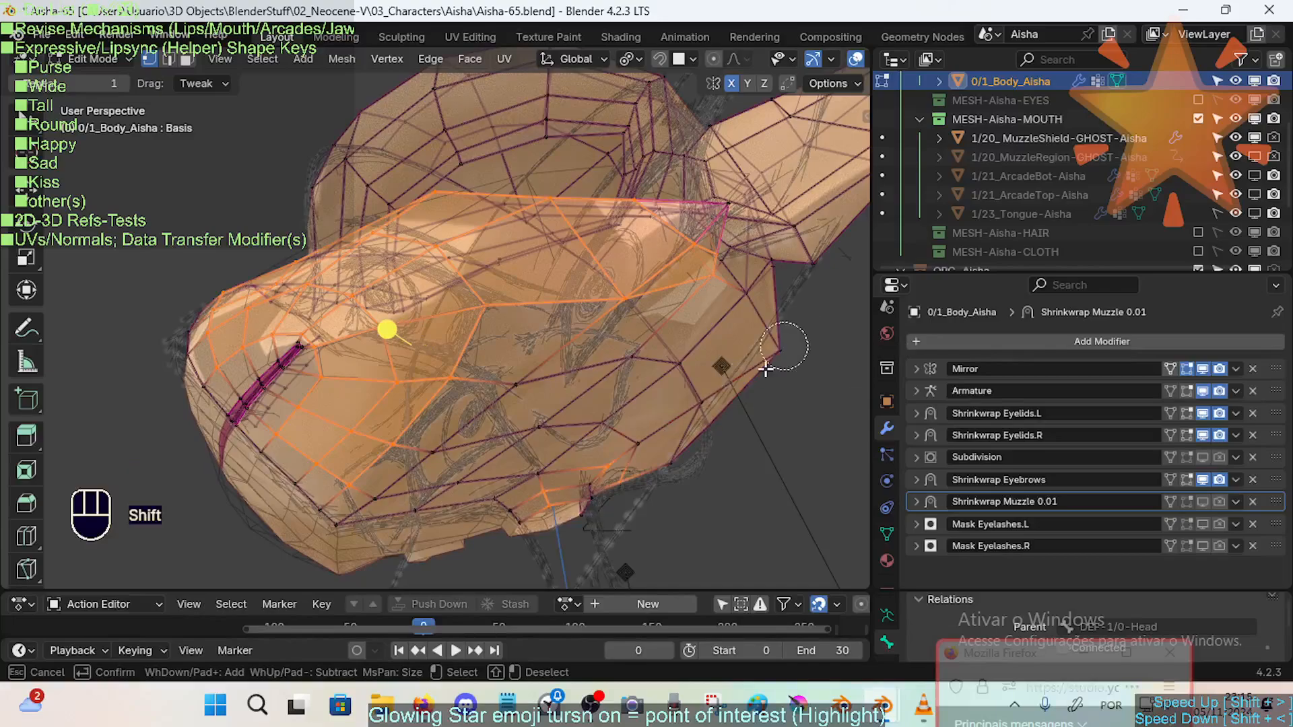
right_click(503, 536)
Circle-deselect the remaining vertices behind the muzzle towards the cheek and jaw.
mouse_move(503, 536)
middle_mouse_down()
mouse_move(545, 427)
mouse_move(577, 390)
mouse_move(470, 450)
mouse_move(474, 350)
middle_mouse_up()
scroll(545, 427, "down", 2)
key("c")
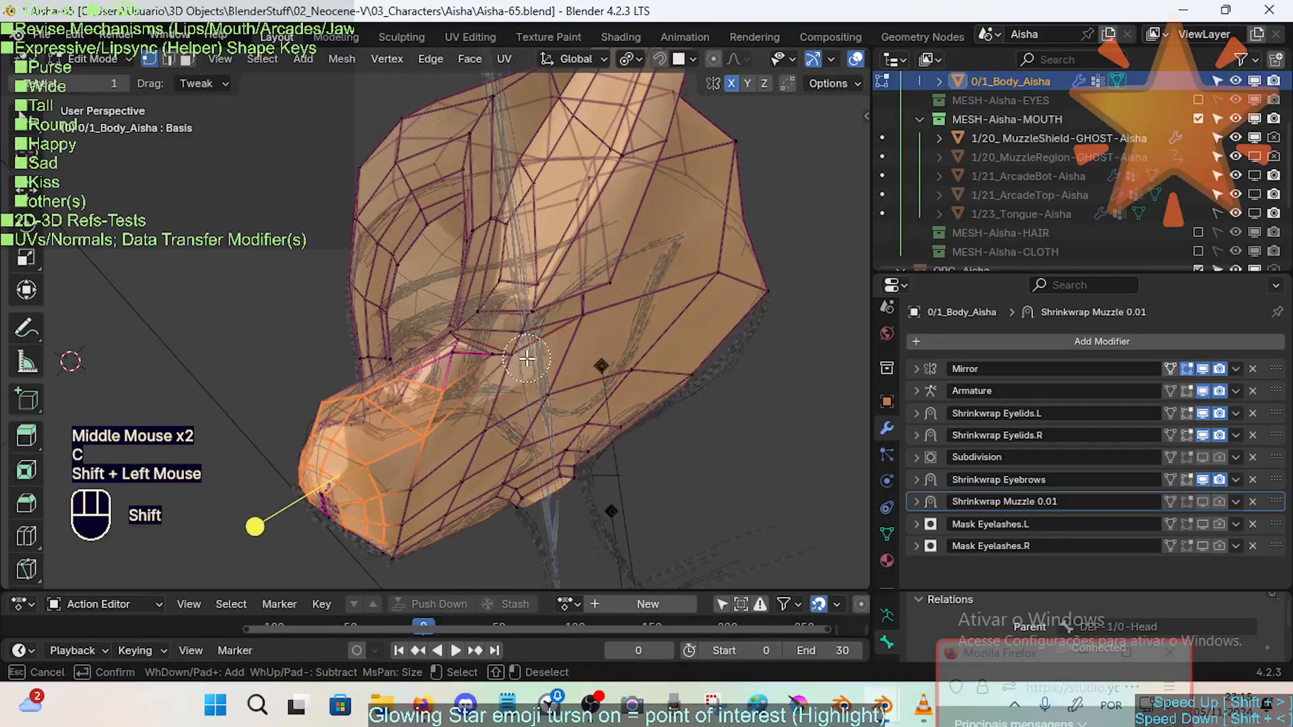
right_click(462, 422)
middle_click_drag(462, 422, 474, 467)
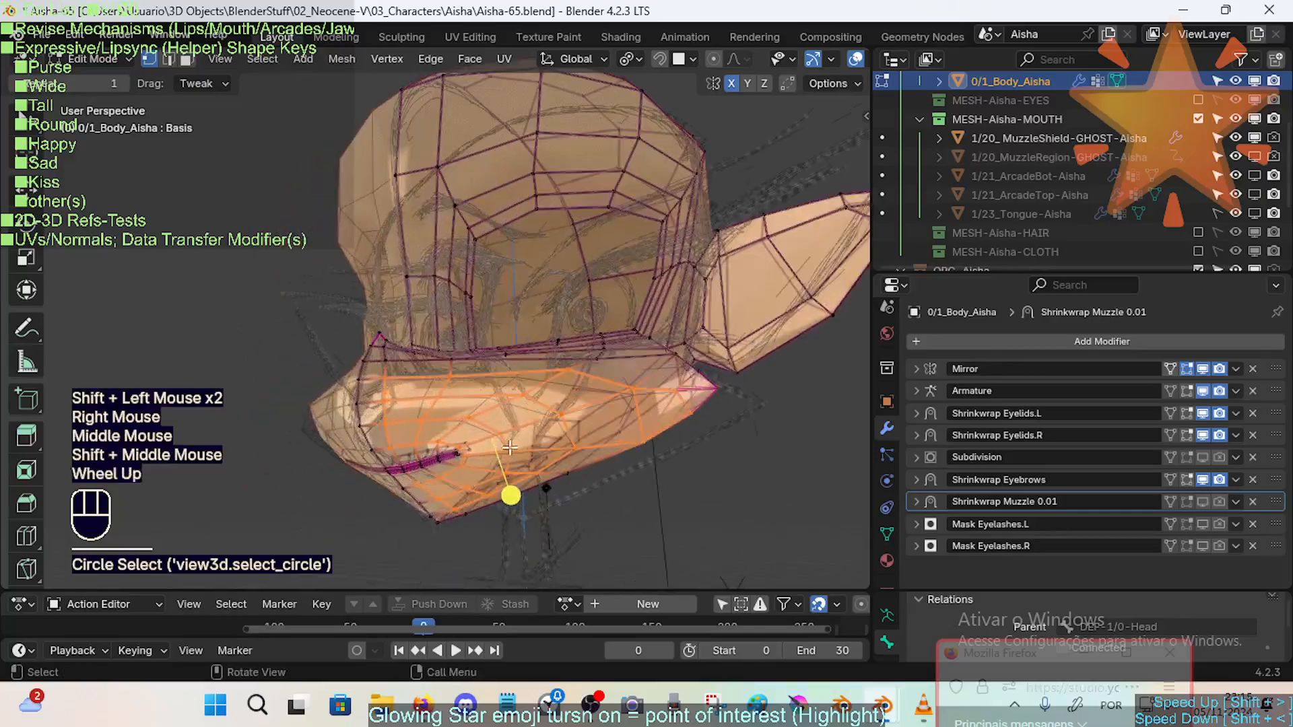
Inspect the muzzle selection from several angles and toggle two individual vertices at the rear of the muzzle's side.
middle_click_drag(545, 429, 501, 404)
scroll(483, 381, "up", 1)
scroll(483, 381, "up", 1)
scroll(483, 381, "up", 1, "shift")
scroll(451, 404, "up", 2)
middle_click_drag(502, 404, 471, 419, "shift")
scroll(448, 431, "down", 2)
middle_click_drag(471, 419, 384, 356)
middle_click_drag(384, 357, 403, 286)
scroll(418, 312, "down", 1)
middle_click_drag(402, 286, 475, 294)
left_click(655, 283, "shift")
middle_click_drag(667, 270, 643, 332, "shift")
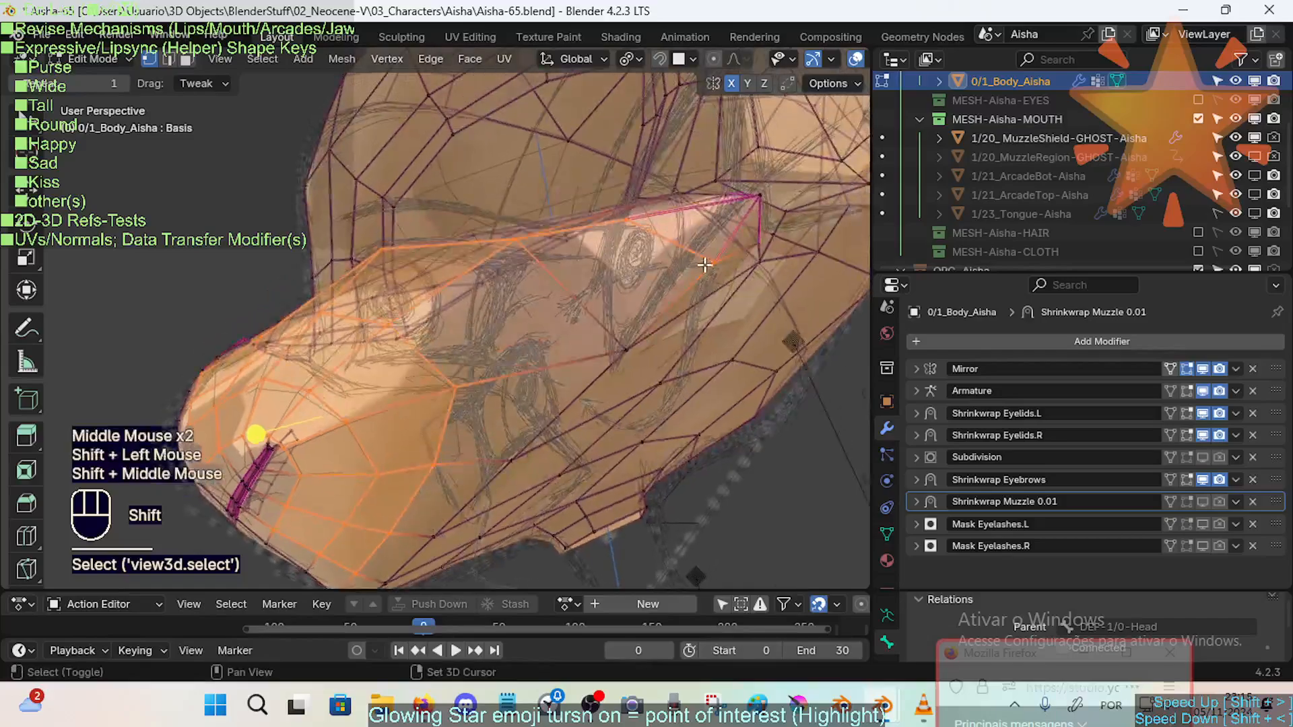
left_click(716, 263, "shift")
middle_click_drag(716, 264, 524, 400)
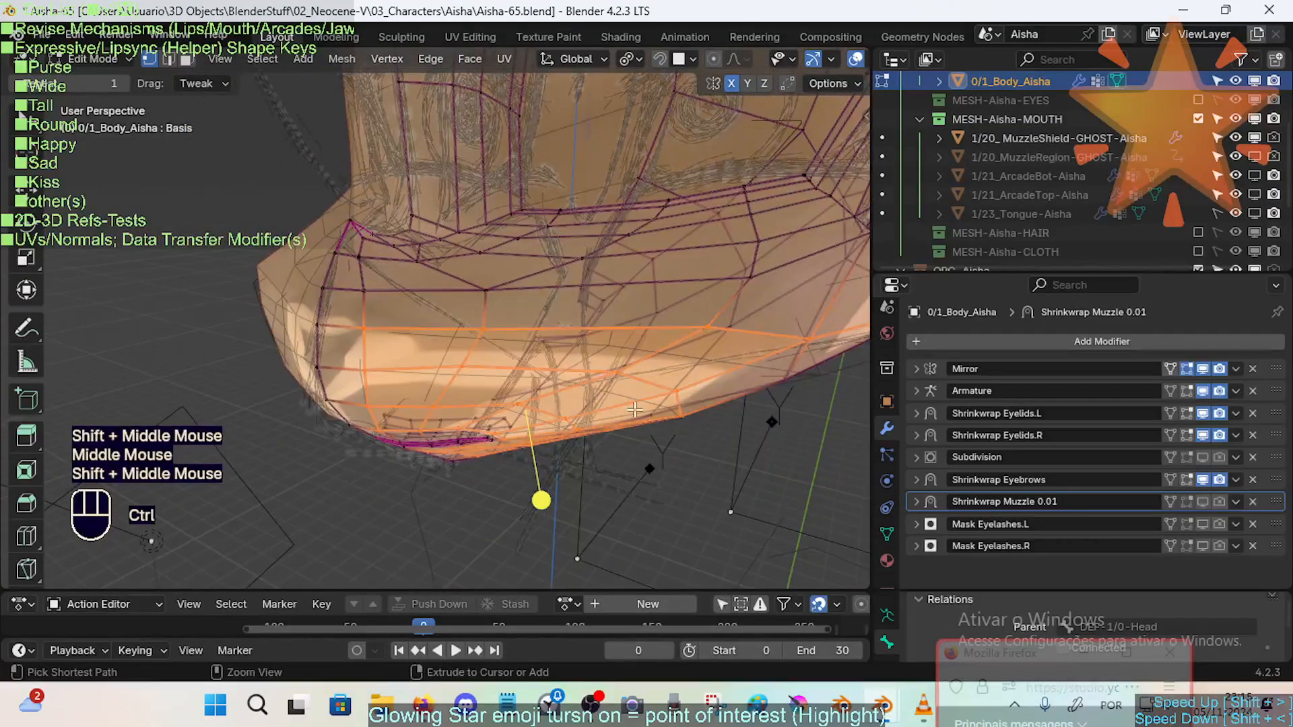
Switch the body to Weight Paint mode and enable face masking for the selected muzzle faces.
key("ctrl+Tab")
left_click(526, 355)
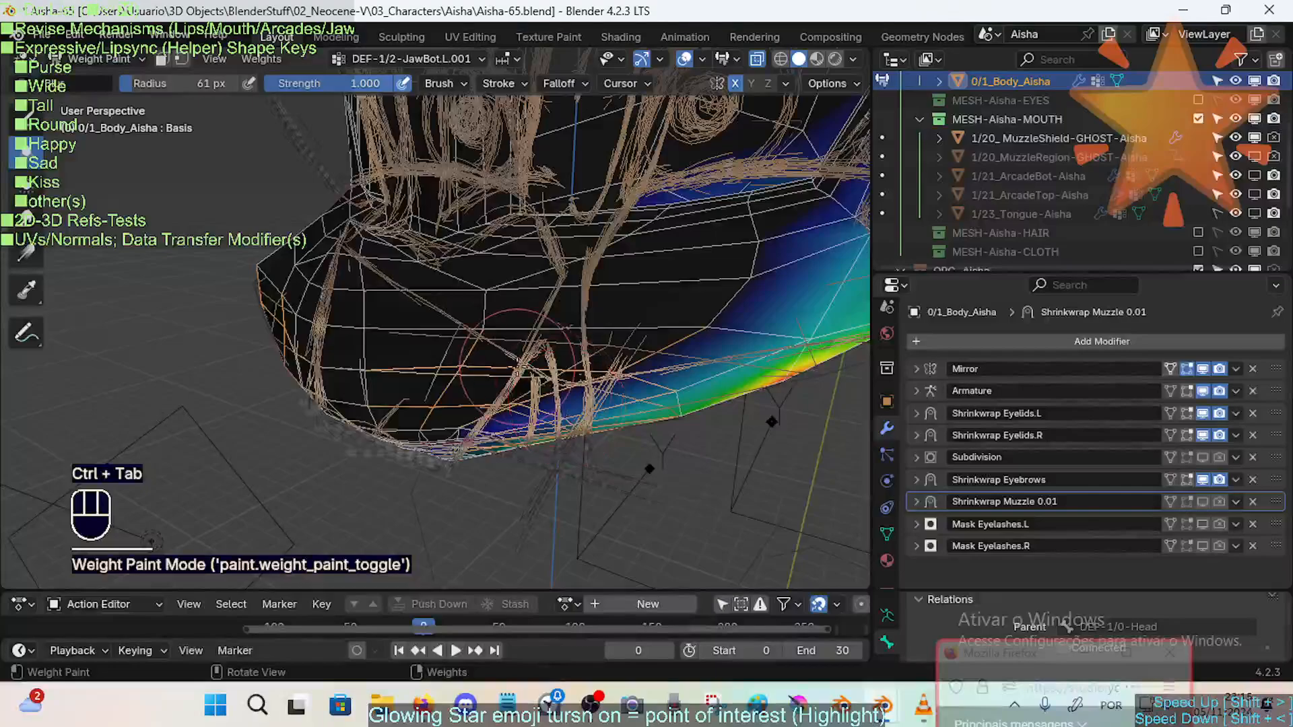
right_click(515, 367)
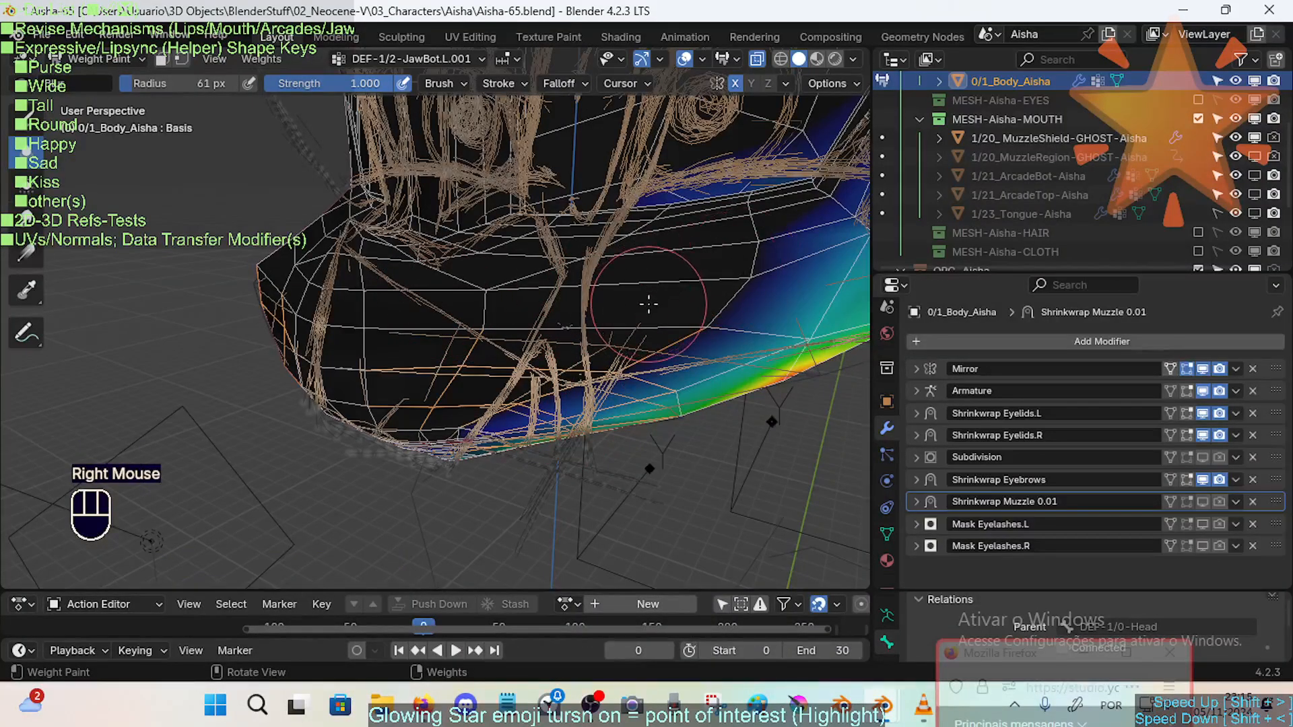
key("o")
middle_click_drag(648, 305, 603, 339)
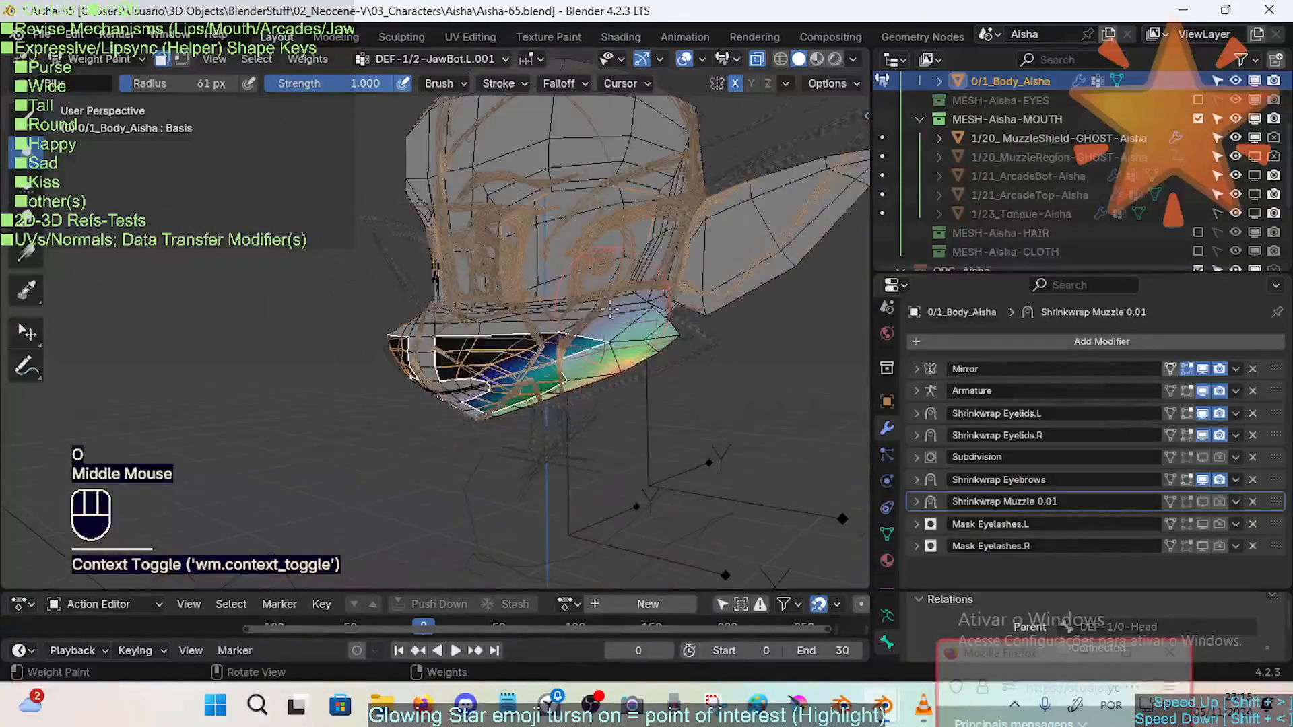
Try Set Weight on the masked muzzle faces in the DEF-1/2-JawBot.L.001 group, using full weight, a low weight and full weight again.
key("ctrl+x")
scroll(602, 339, "up", 2)
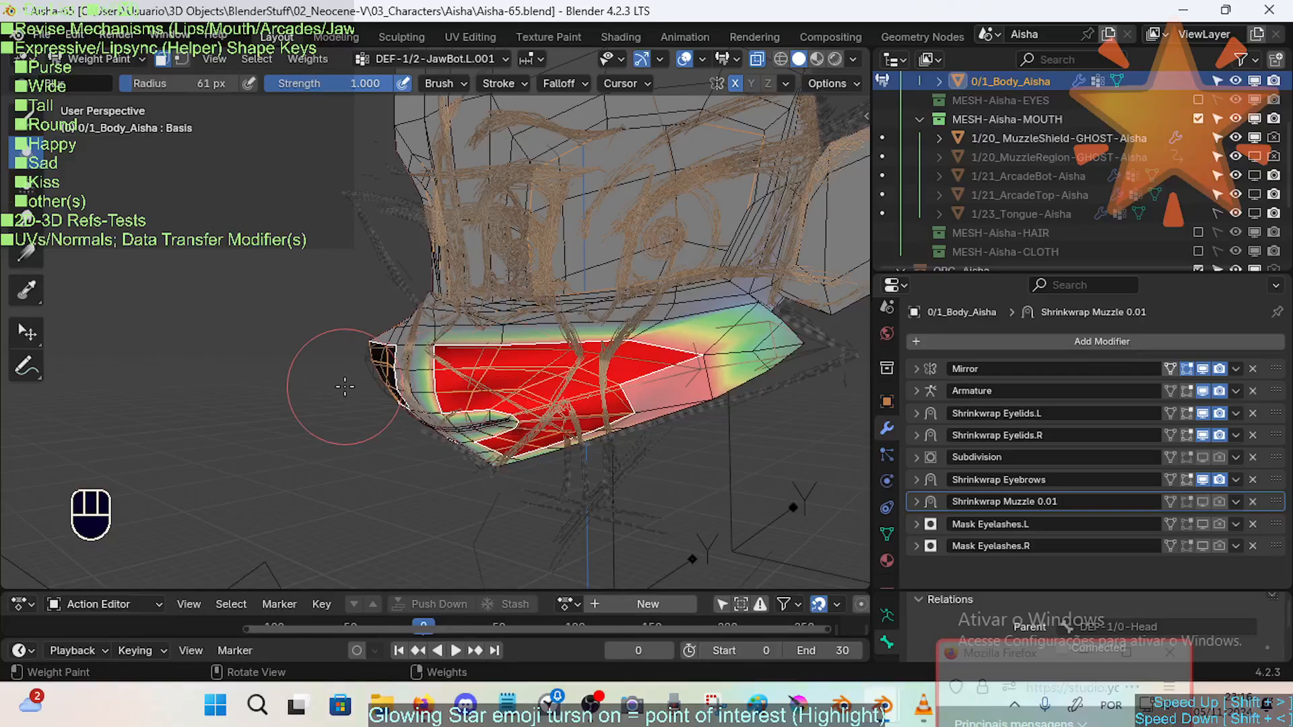
key("ctrl+x")
right_click(334, 367)
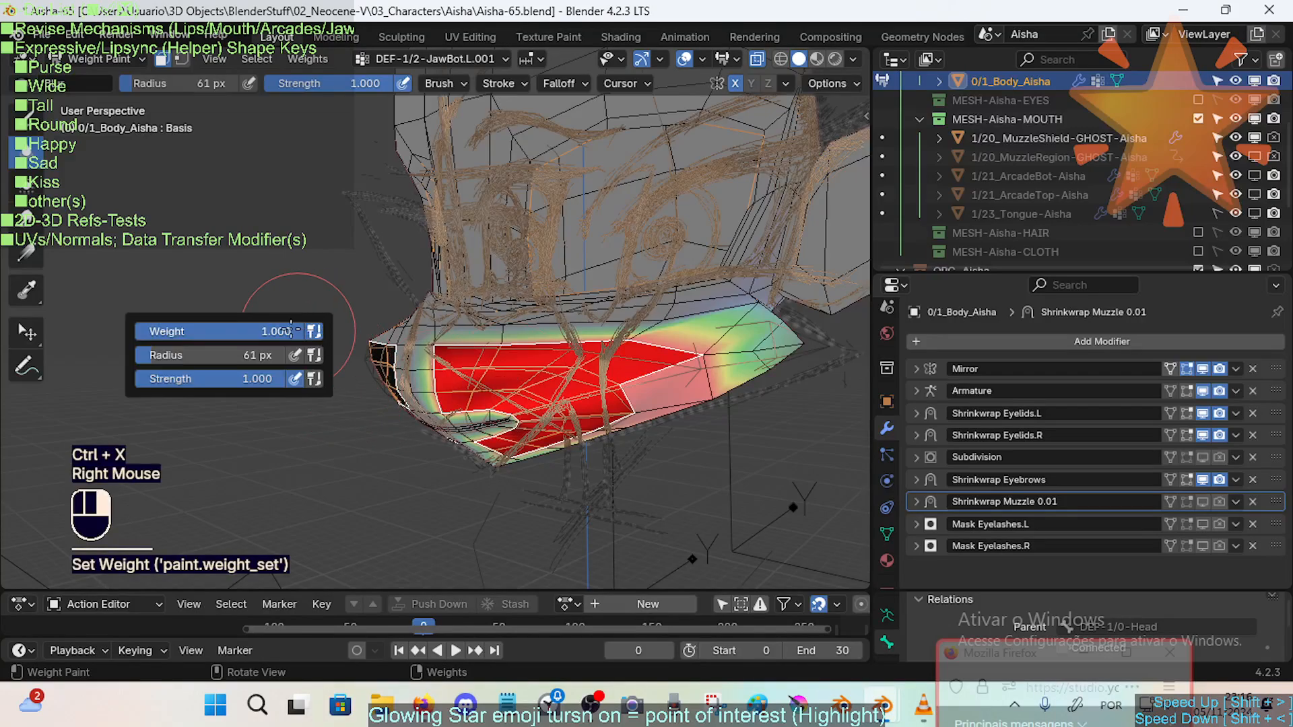
right_click(377, 224)
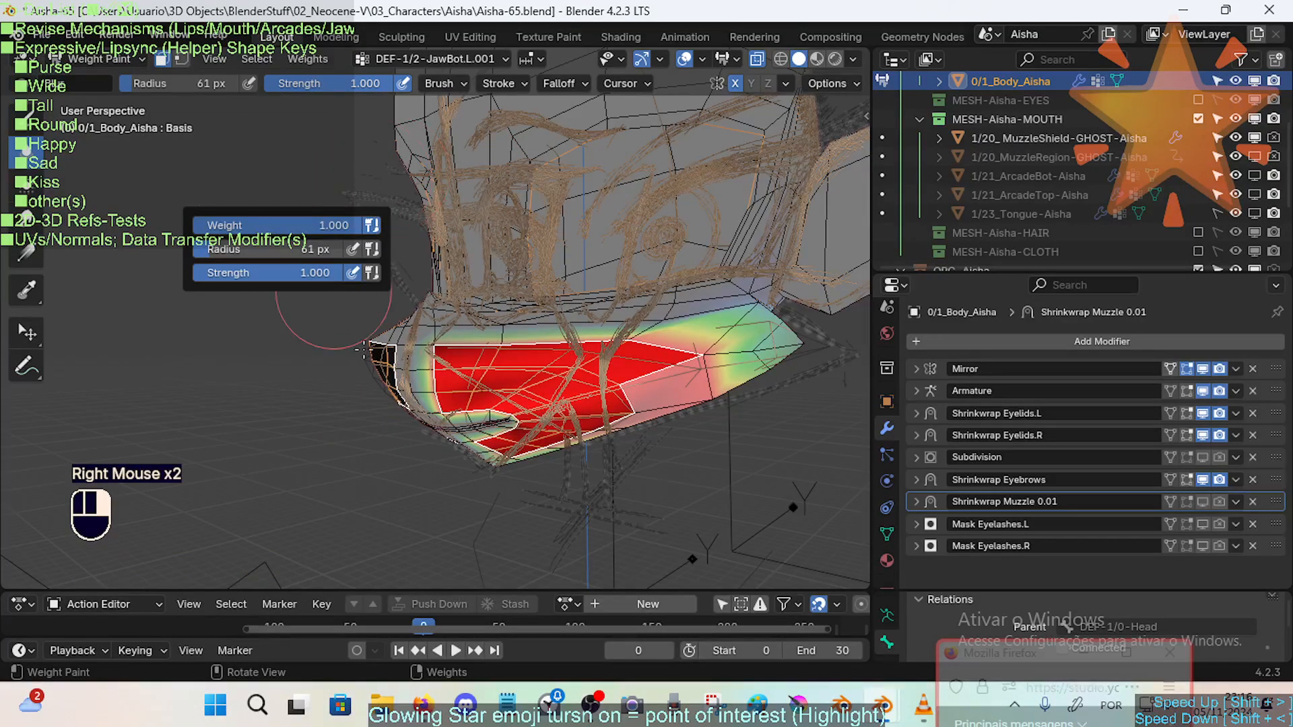
right_click(340, 397)
left_click_drag(222, 396, 68, 404)
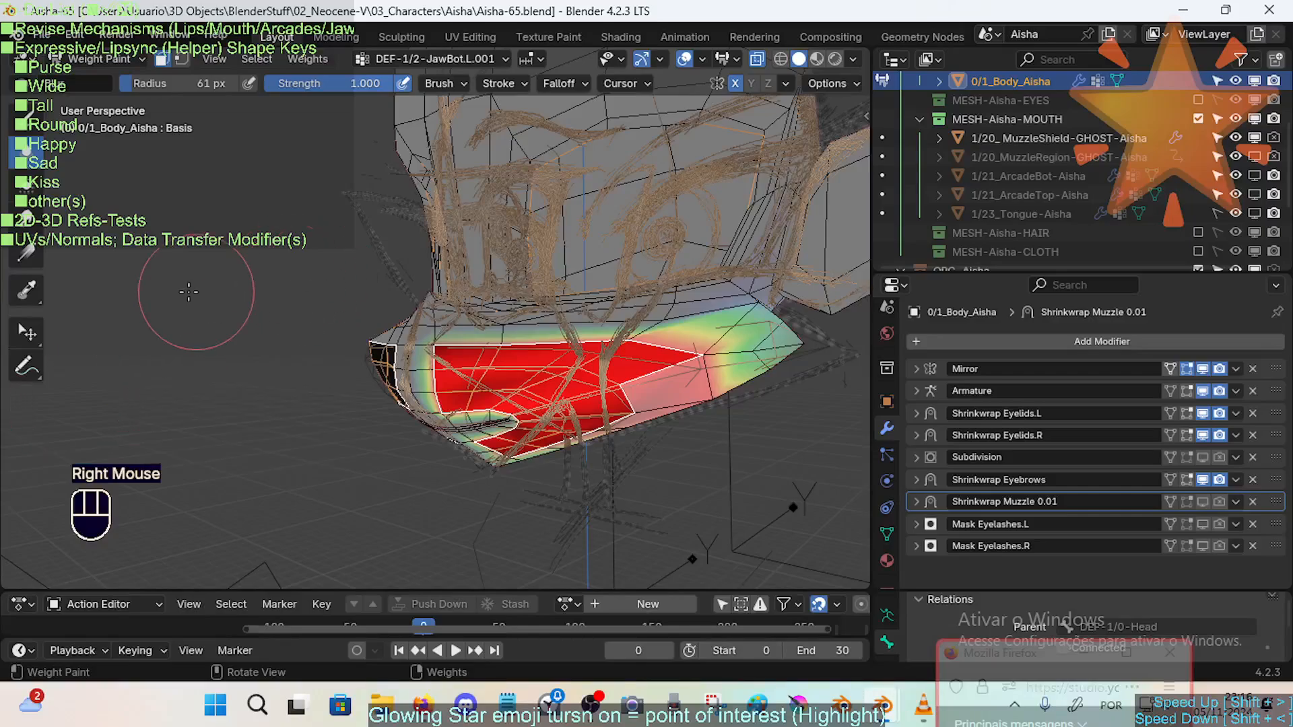
key("ctrl+x")
right_click(251, 286)
left_click_drag(169, 285, 242, 283)
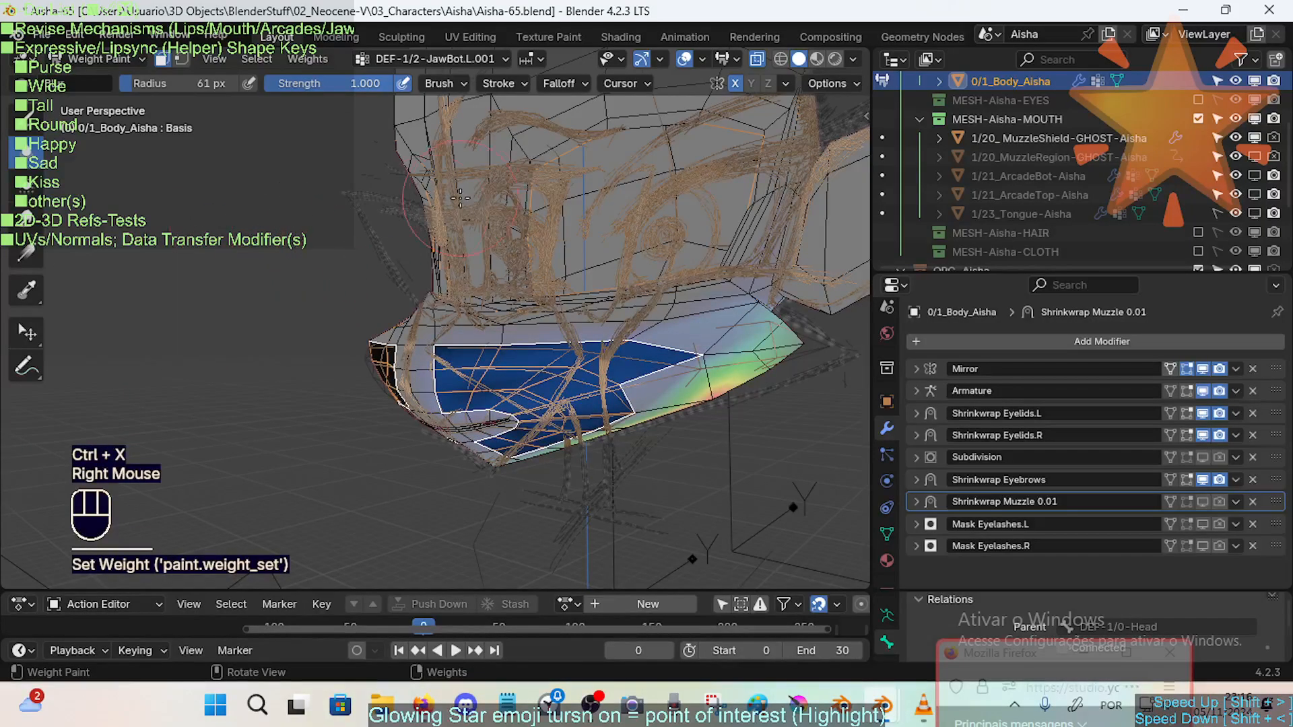
key("ctrl+x")
Look up the Set Weight command and return the body to Object Mode.
middle_click_drag(534, 308, 509, 317)
left_click(308, 58)
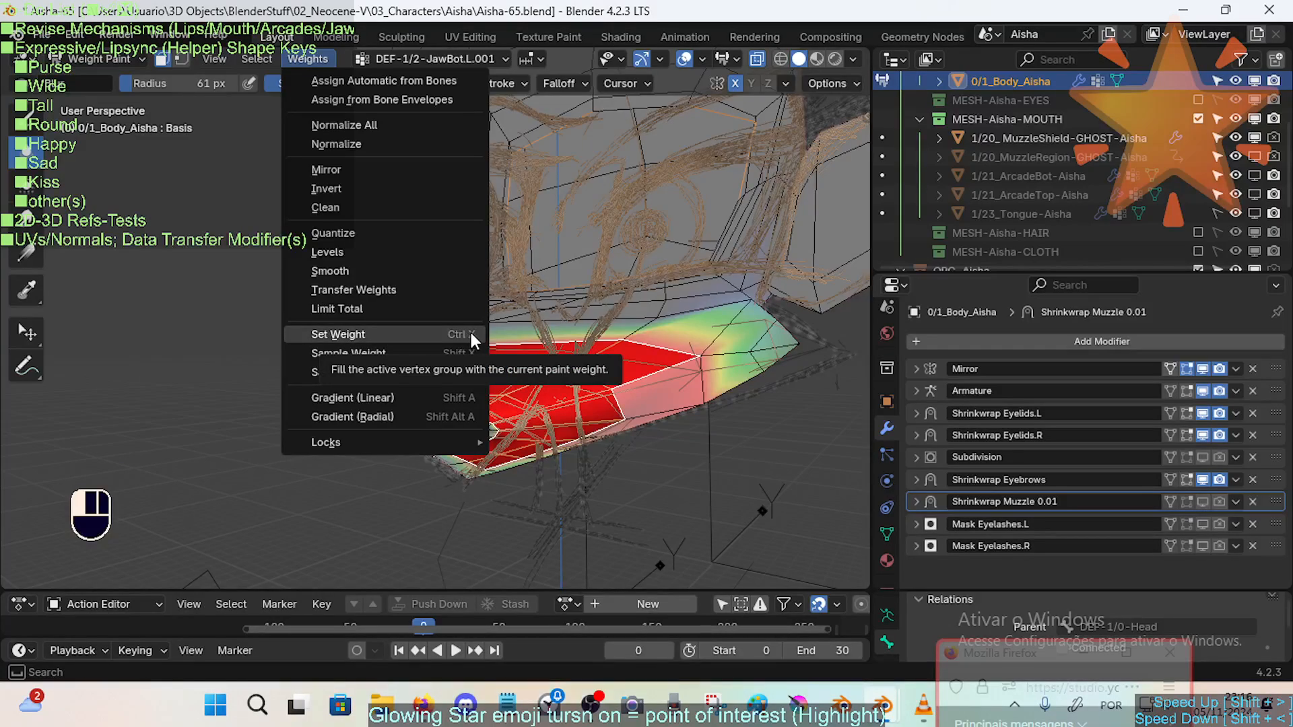
key("ctrl+Tab")
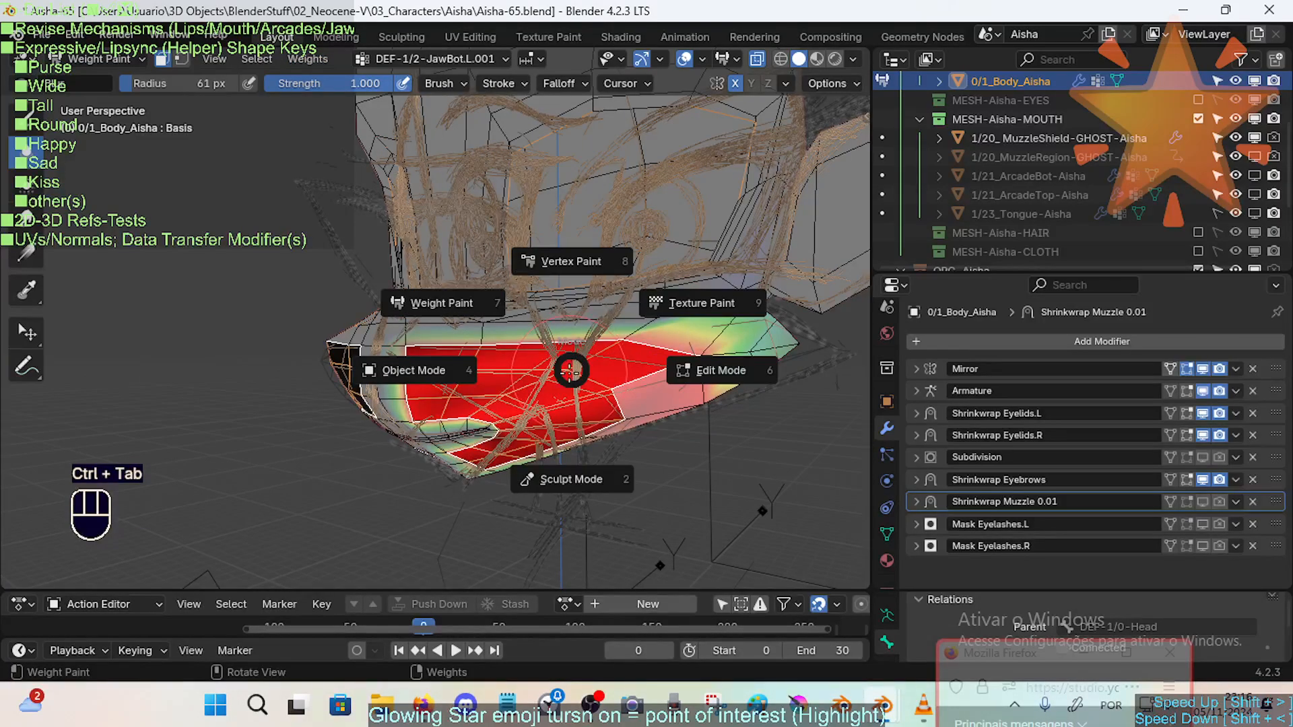
left_click(558, 382)
scroll(555, 400, "up", 2)
mouse_move(555, 400)
middle_mouse_down("shift")
mouse_move(547, 384)
mouse_move(663, 375)
mouse_move(522, 397)
mouse_move(557, 396)
mouse_move(549, 404)
middle_mouse_up("shift")
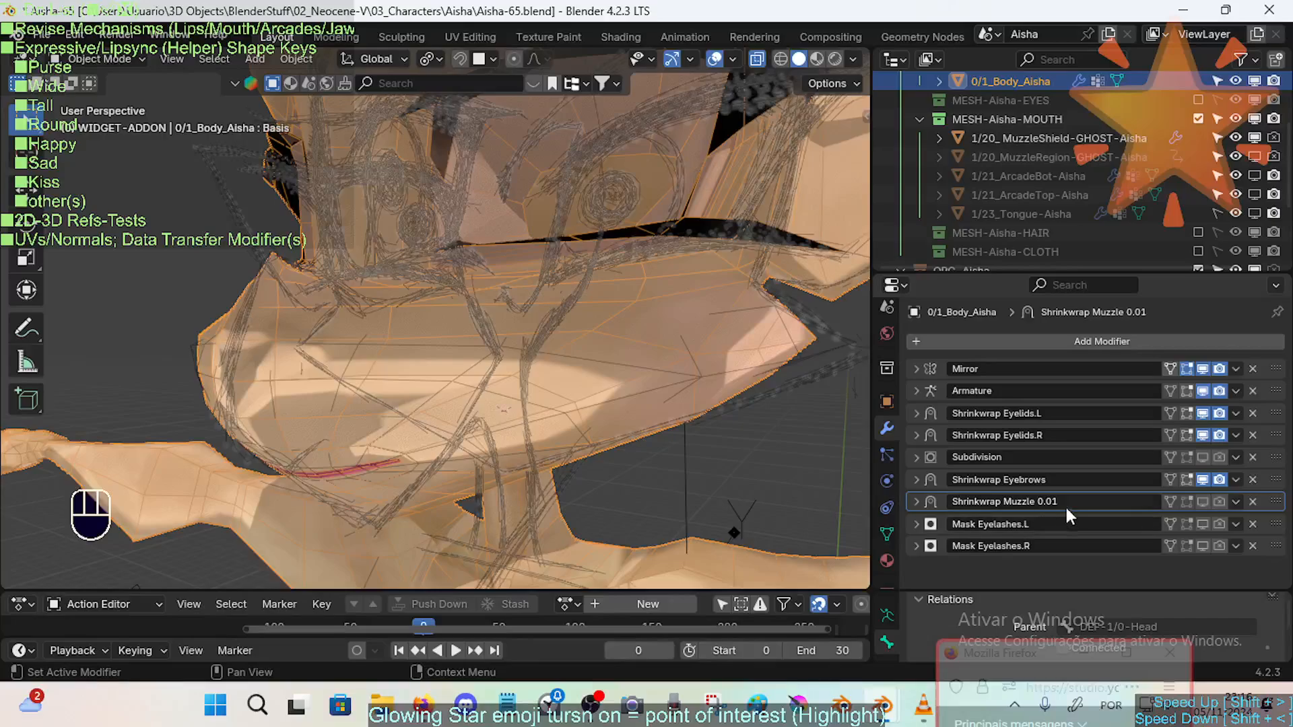
Toggle the Shrinkwrap Muzzle 0.01 modifier's viewport display on and off repeatedly to compare the muzzle's shape.
left_click(1202, 503)
left_click(1202, 502)
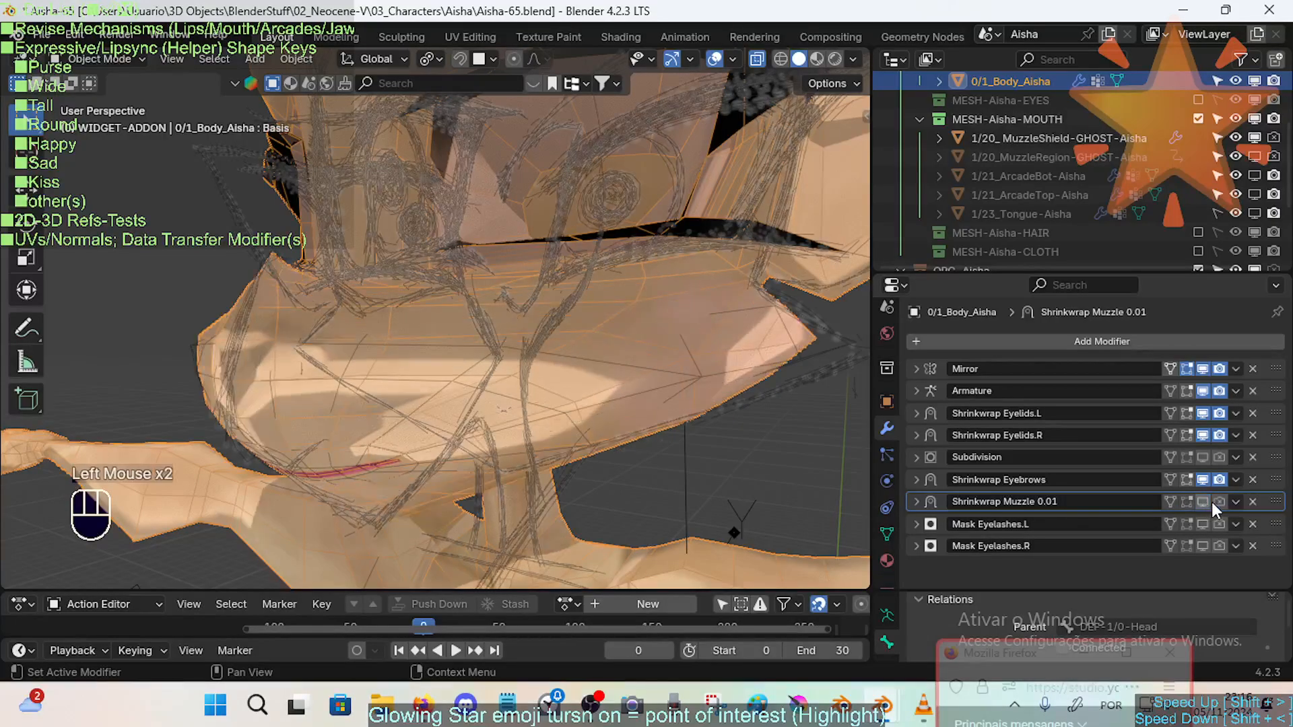
left_click(1202, 502)
left_click(1202, 501)
left_click(1202, 502)
left_click(1203, 502)
Duplicate the Shrinkwrap Muzzle 0.01 modifier and rename the copy Shrinkwrap TEMP.
key("shift+d")
scroll(997, 508, "down", 2)
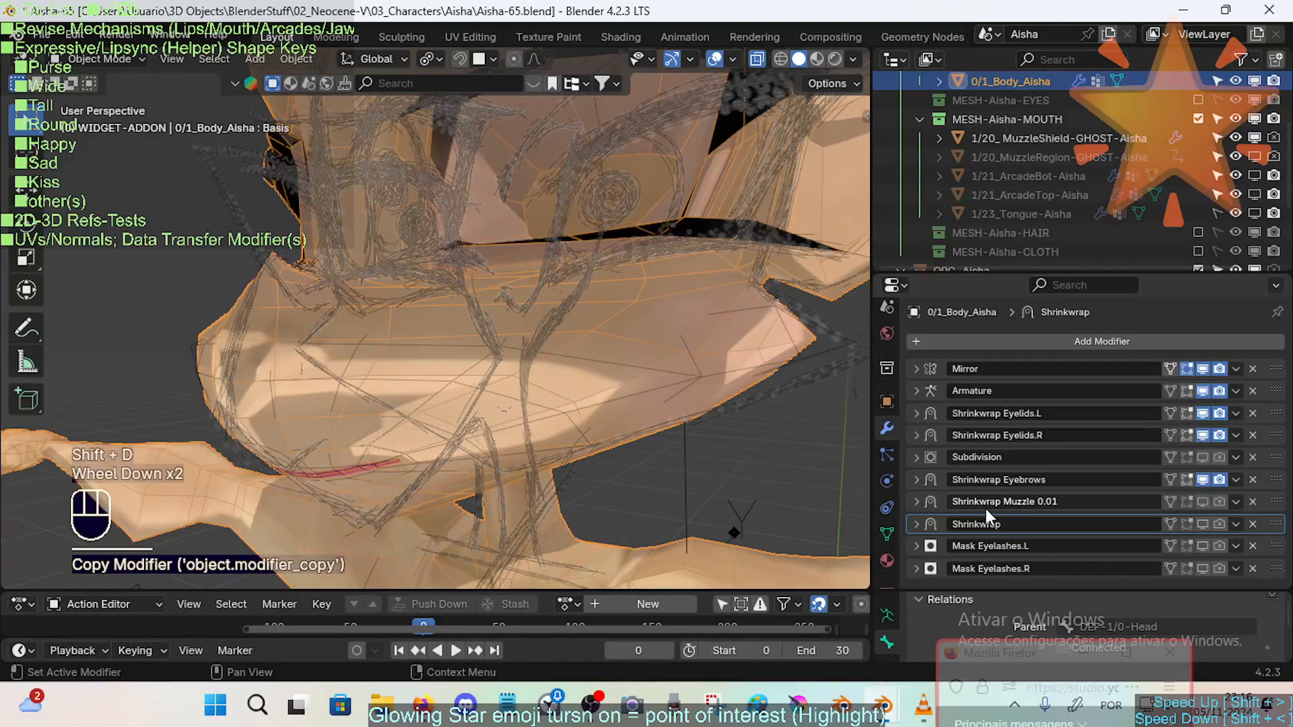
left_click(1022, 530)
type("TEMP")
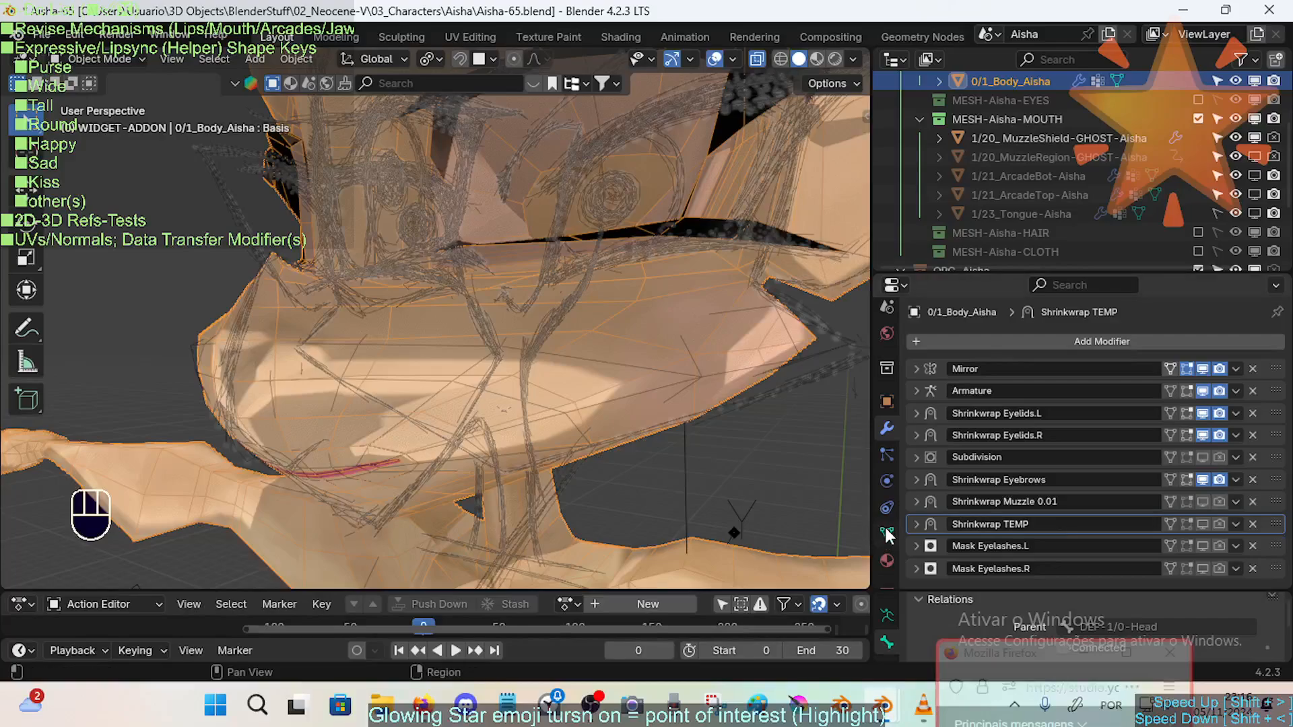
Replace the Shrinkwrap TEMP modifier's target with the 1/20_MuzzleShield-GHOST-Aisha object.
left_click(916, 524)
scroll(1145, 511, "down", 2)
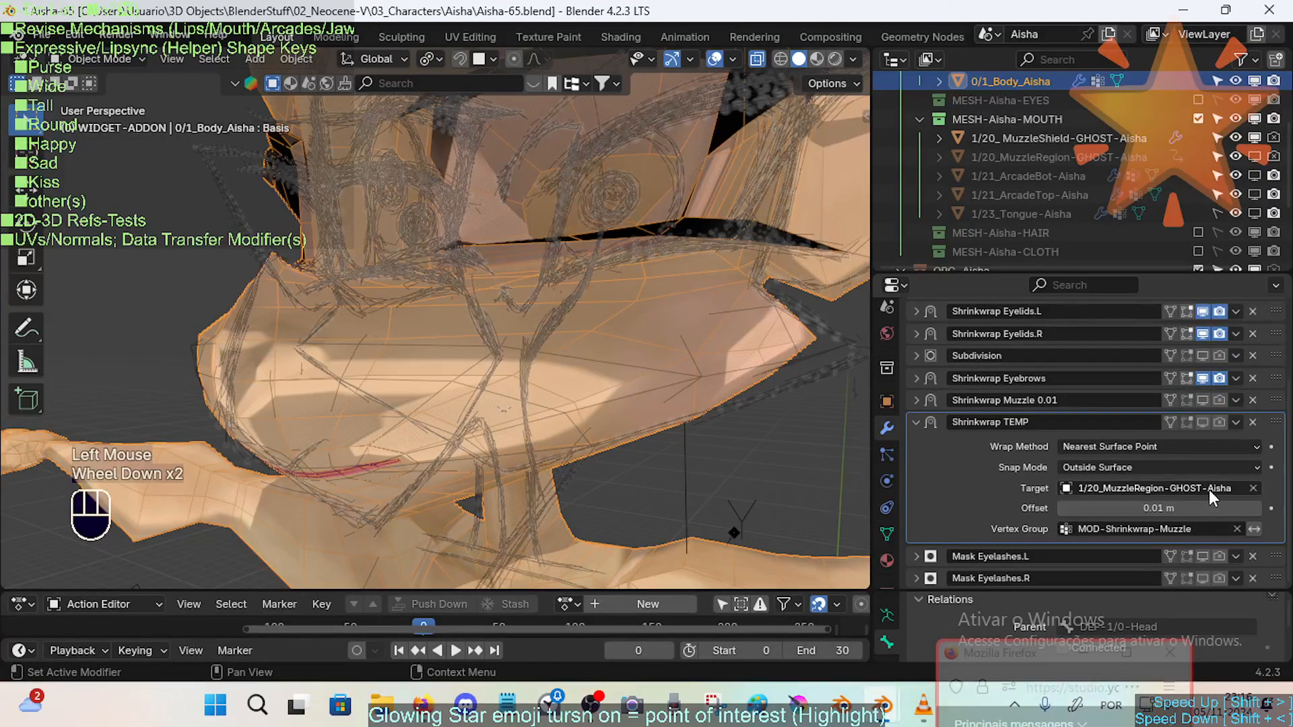
key("BackSpace")
left_click(1255, 488)
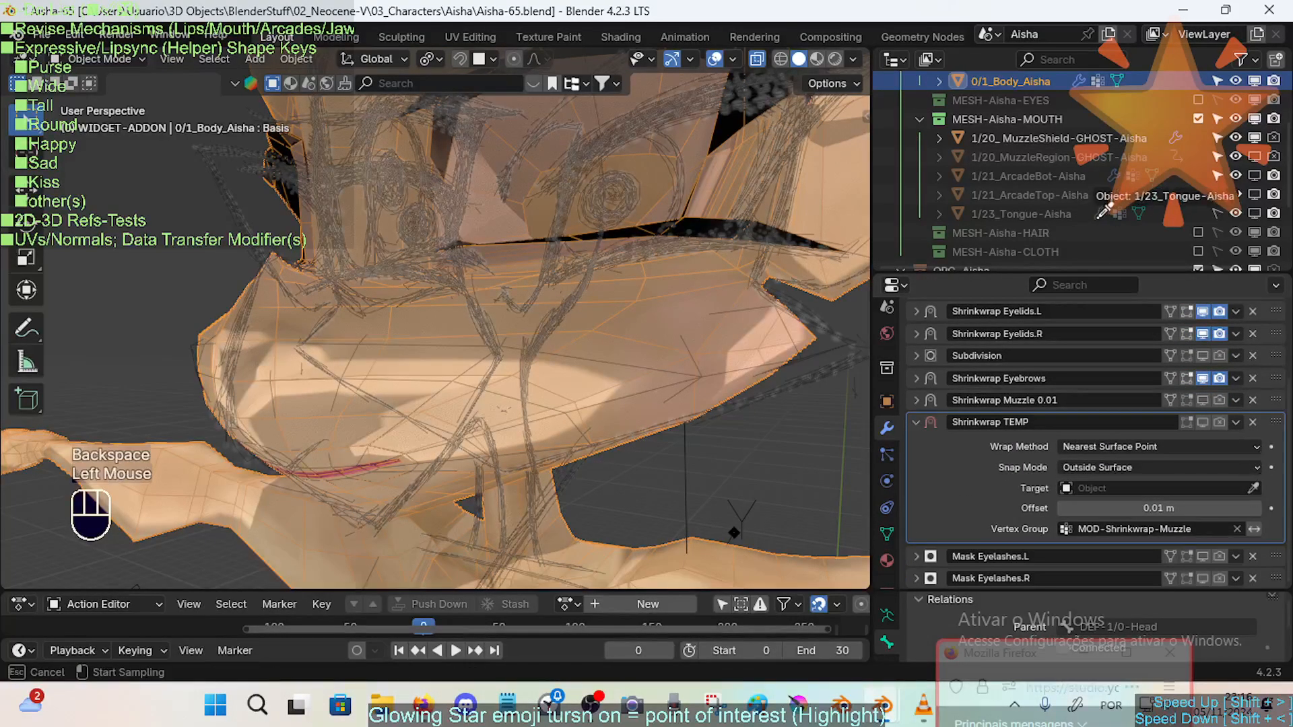
left_click(1096, 132)
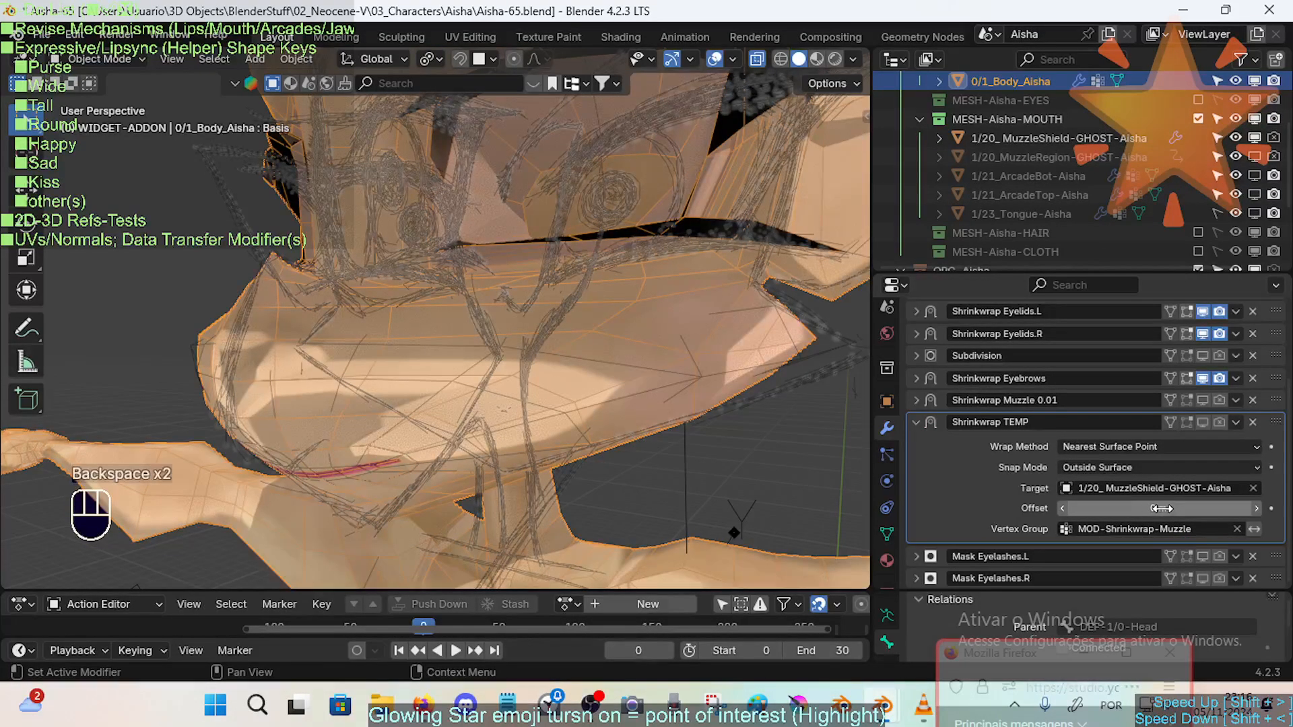
Give the Shrinkwrap TEMP modifier a 0 m offset, the On Surface snap mode and no vertex group.
left_click(1096, 467)
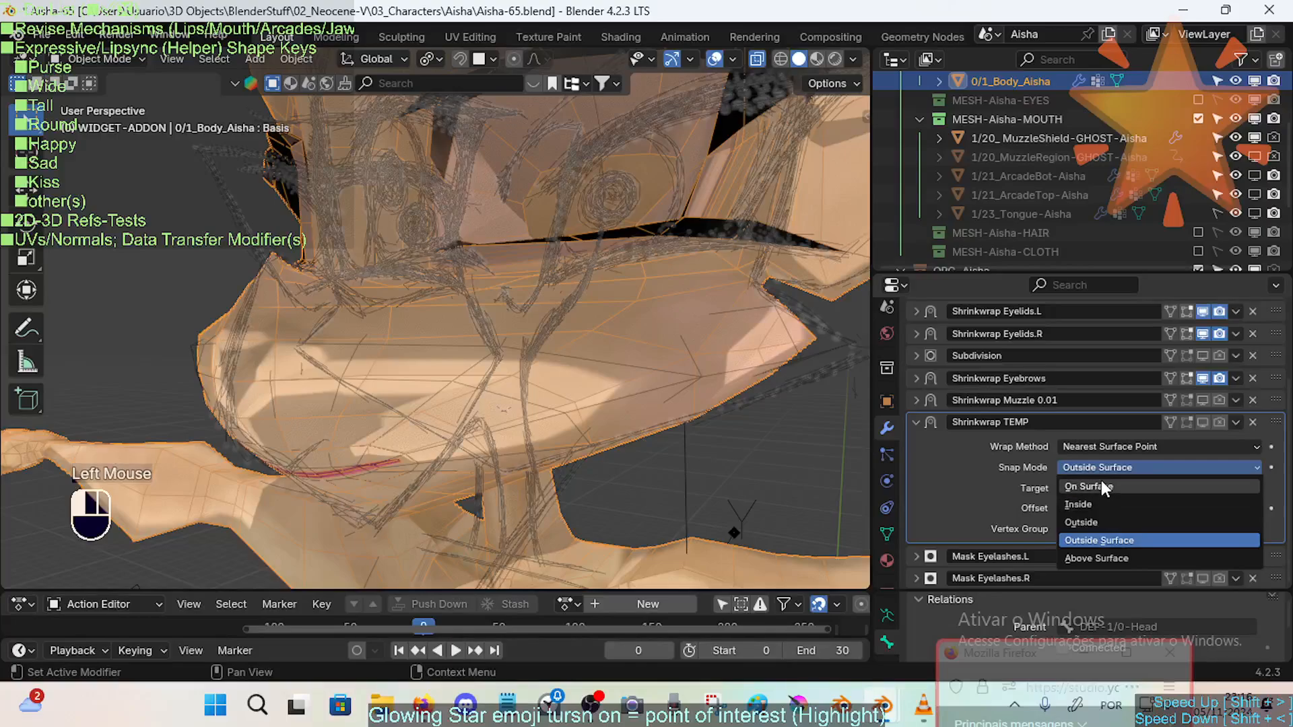
left_click(1101, 480)
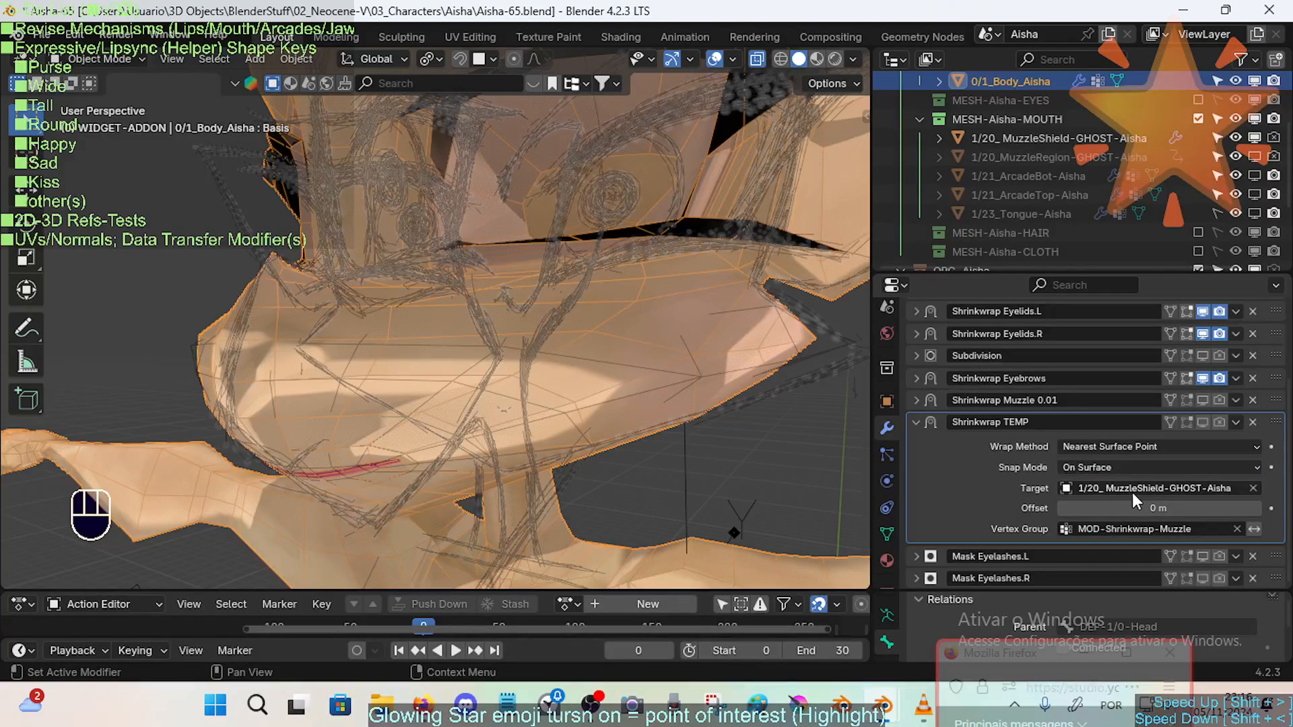
left_click(1236, 529)
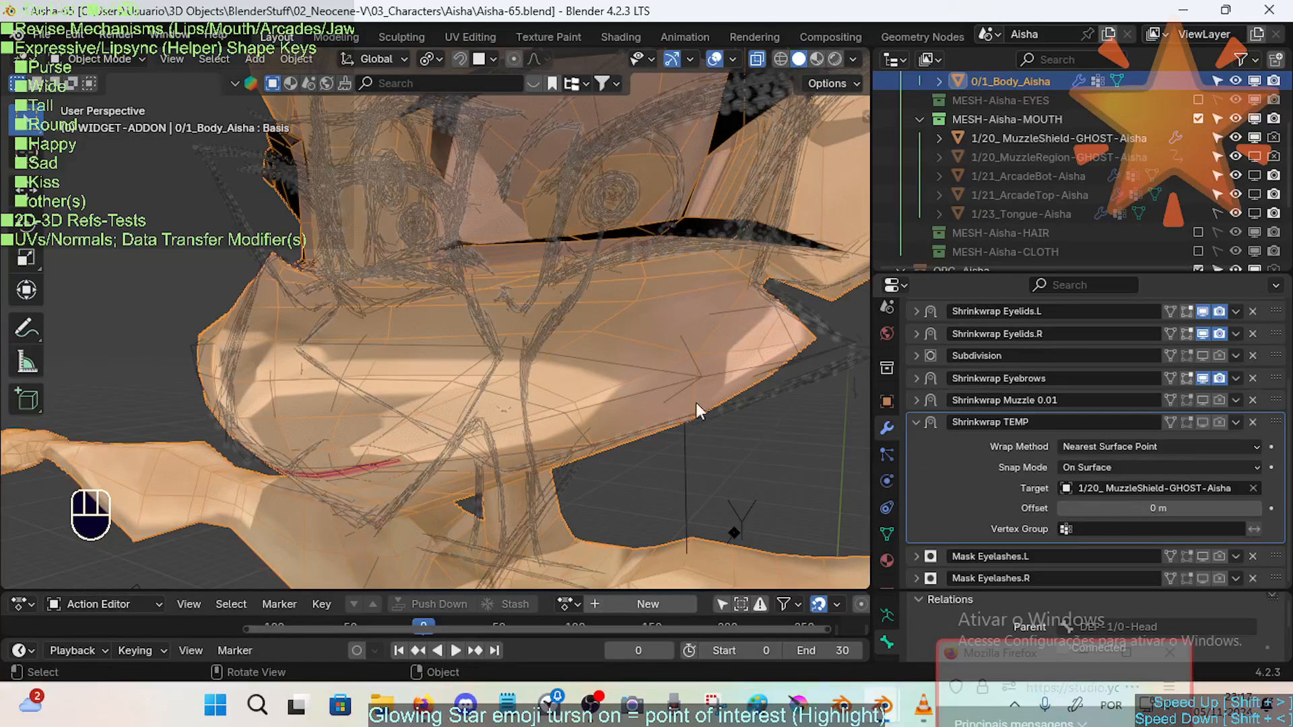
Open the body for editing and bring up its vertex groups, with DEF-1/2-JawBot.L.001 active.
key("Tab")
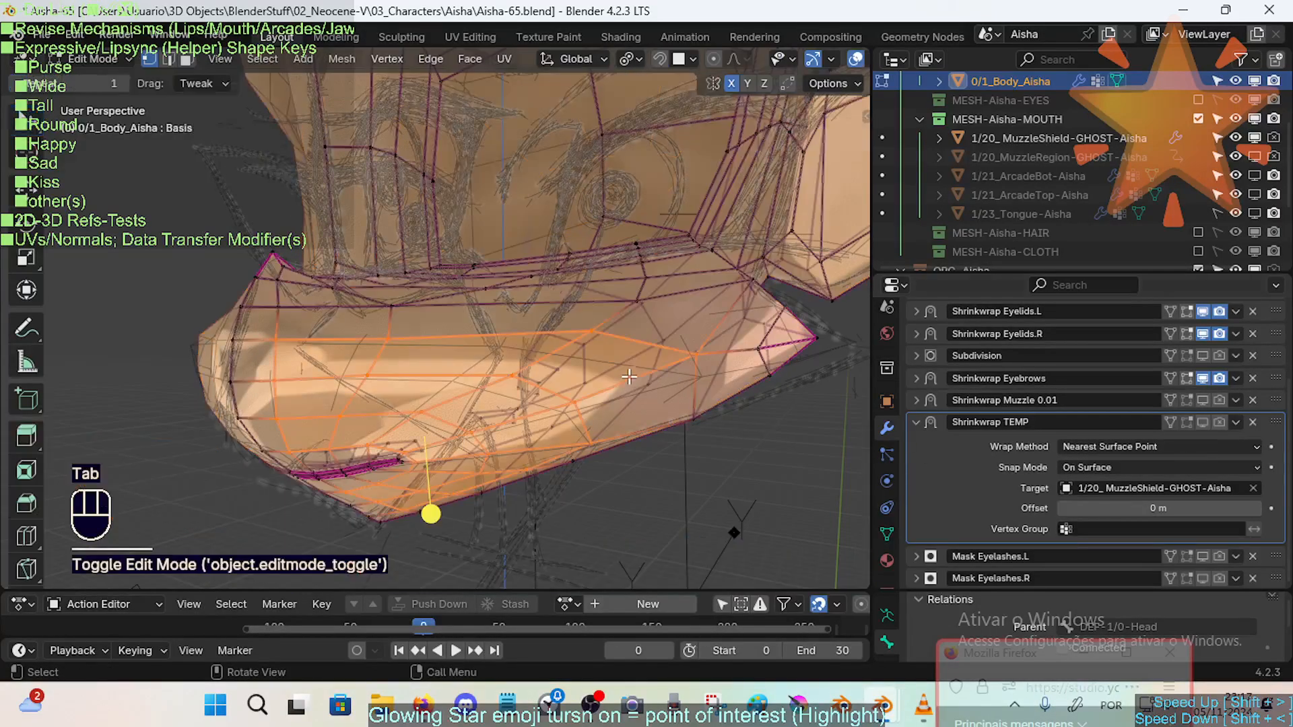
left_click(889, 535)
scroll(1238, 424, "up", 2)
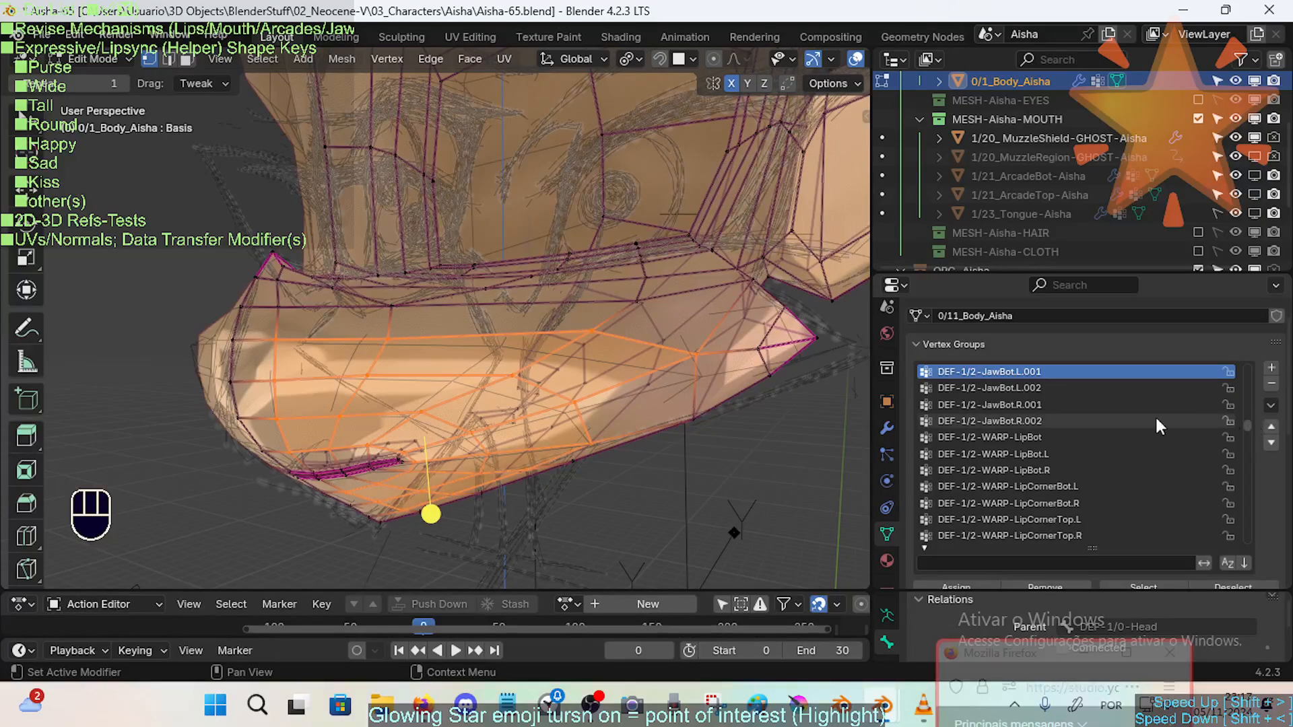
left_click(1001, 387)
left_click(925, 373)
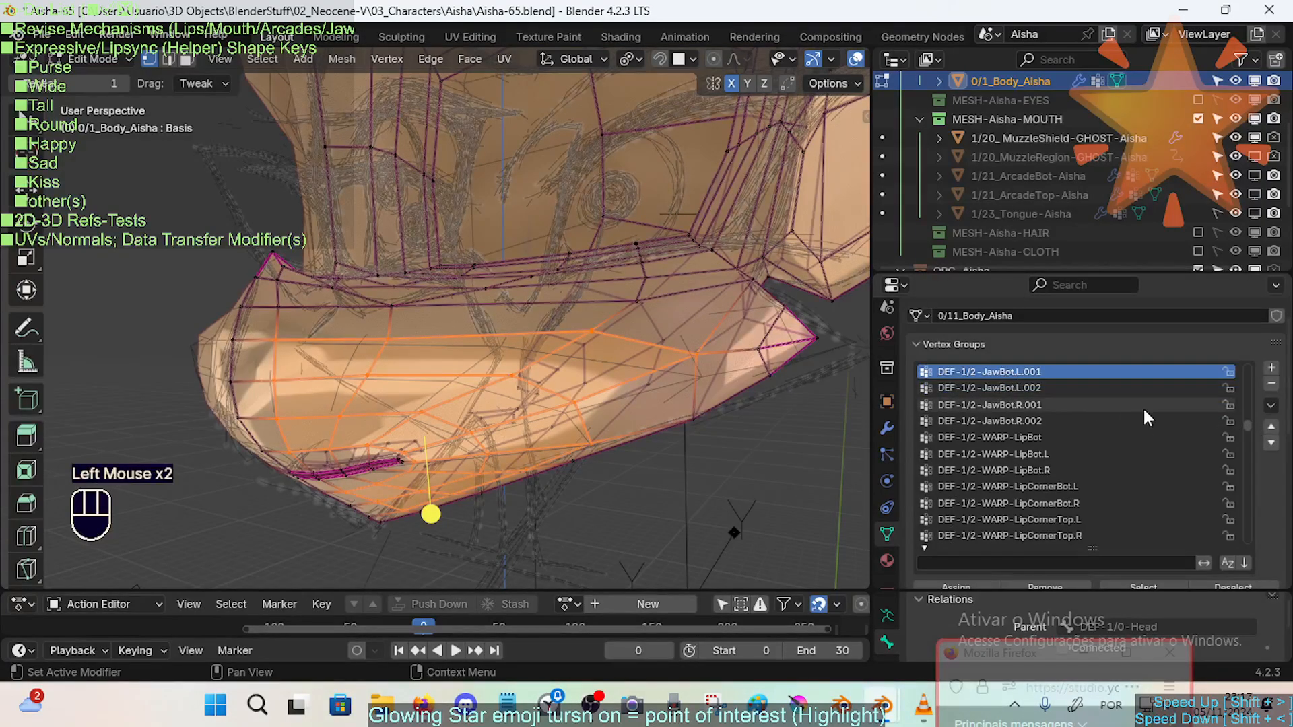
Switch to Weight Paint mode and compare the muzzle weights of DEF-1/2-JawBot.L.001 and DEF-1/2-JawBot.L.002.
key("ctrl+Tab")
left_click(1000, 387)
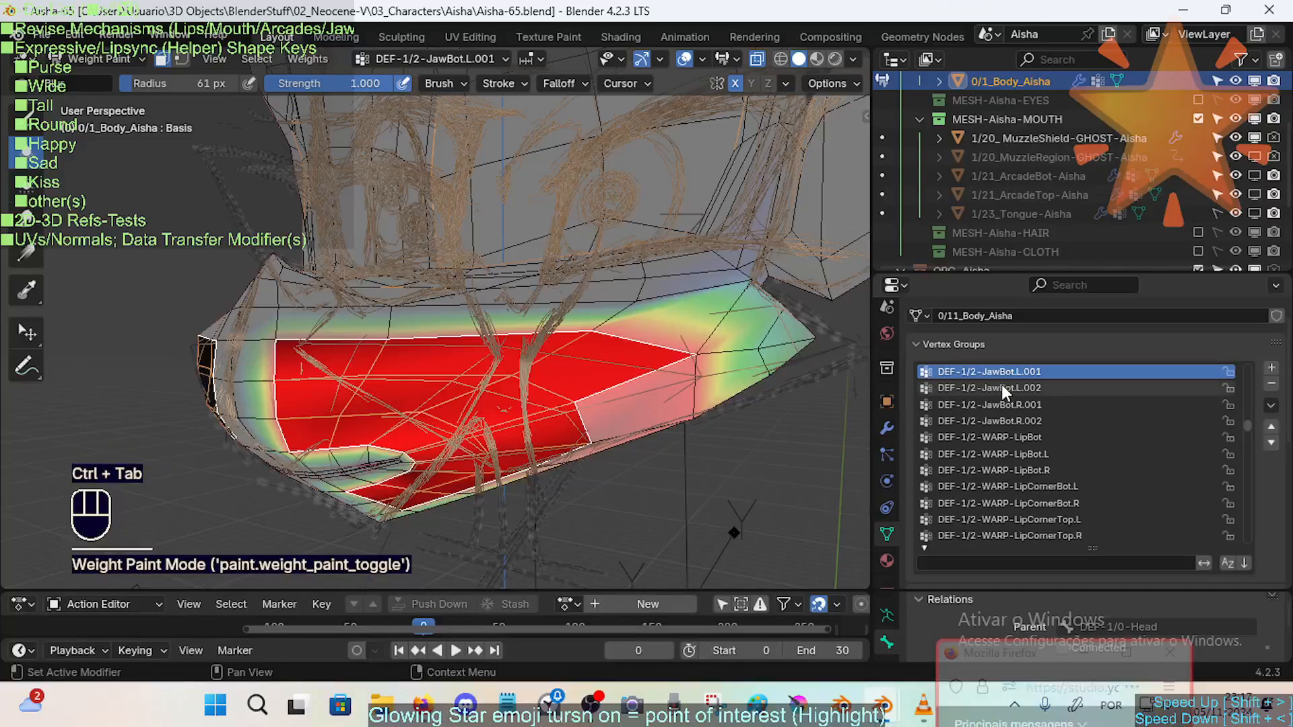
left_click(1003, 376)
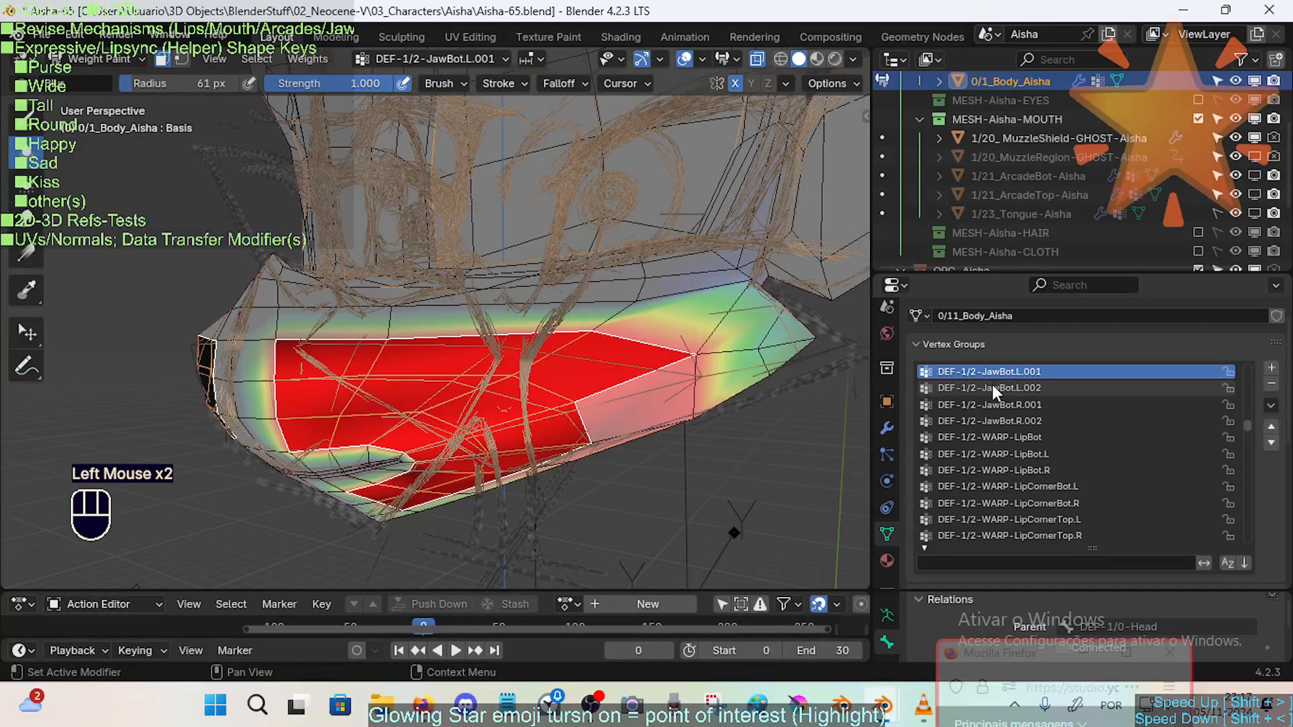
scroll(992, 387, "up", 1)
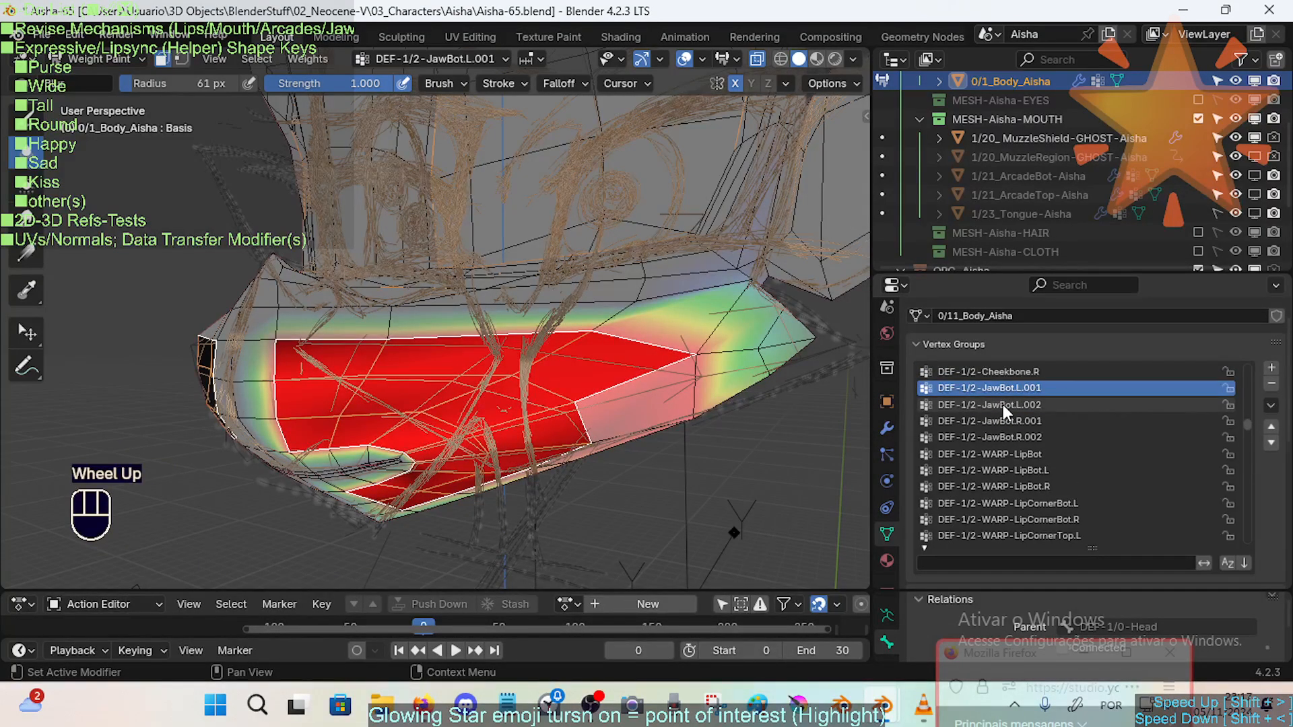
left_click(1004, 405)
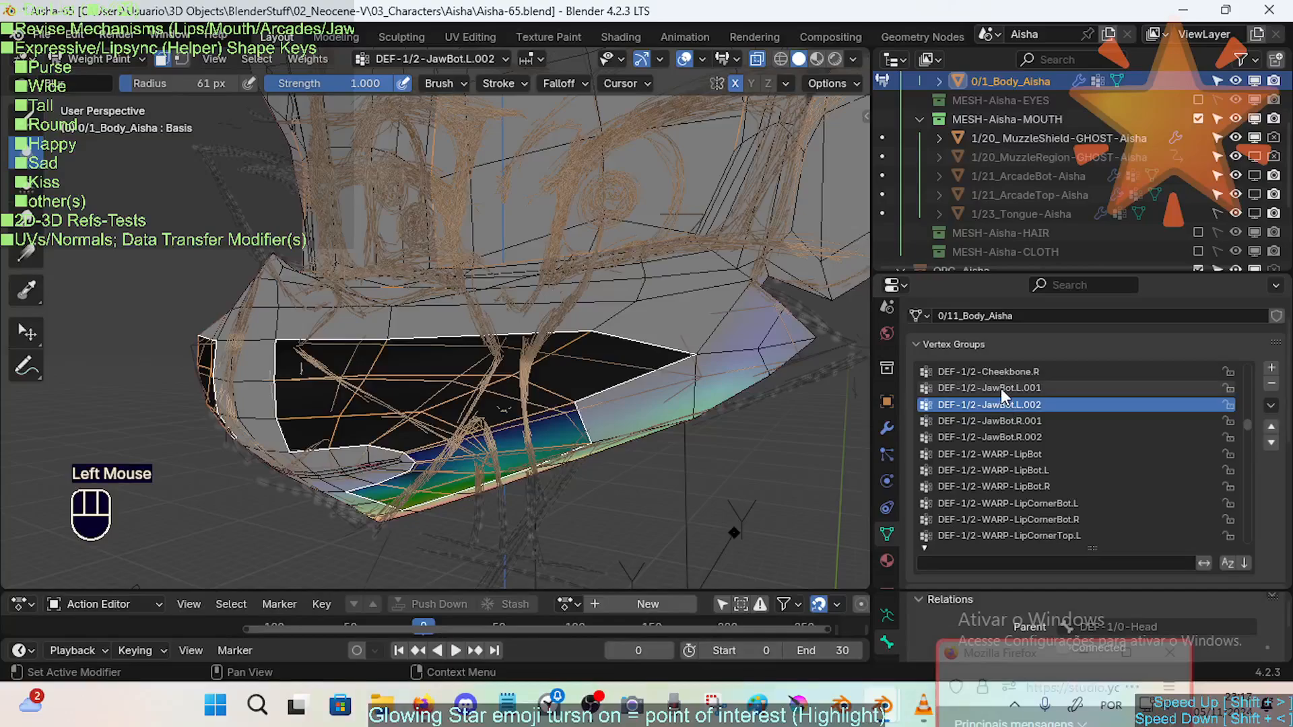
Make DEF-1/2-JawBot.L.001 the active group and fill the masked muzzle faces with zero weight.
left_click(1001, 389)
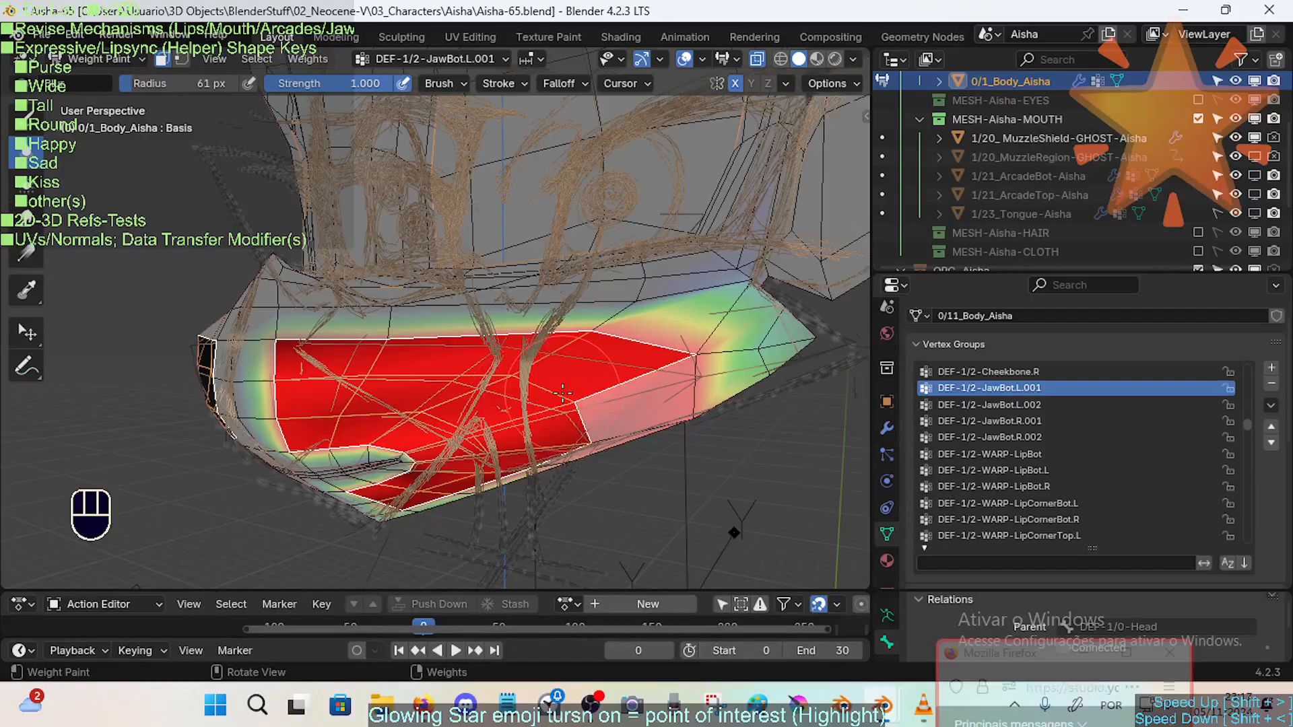
right_click(471, 397)
key("ctrl+x")
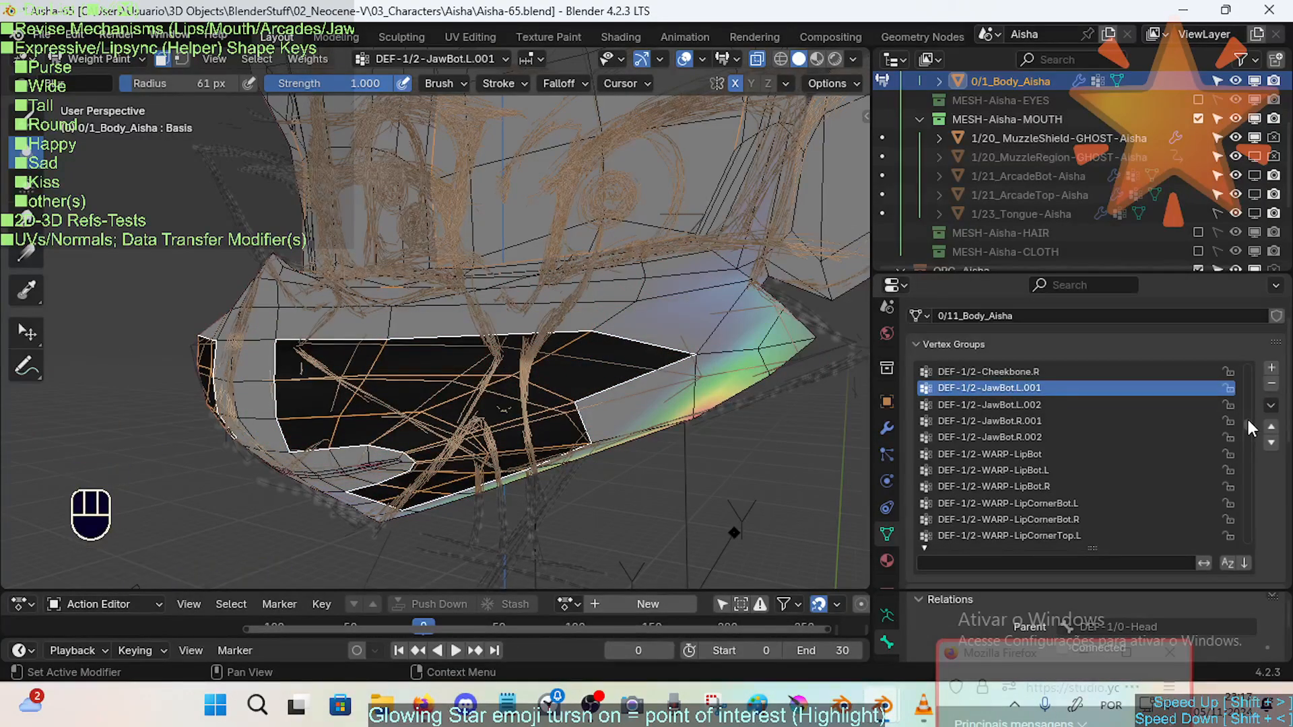
Add a new vertex group to the body and fill the masked muzzle faces with full weight.
left_click_drag(1247, 419, 1234, 546)
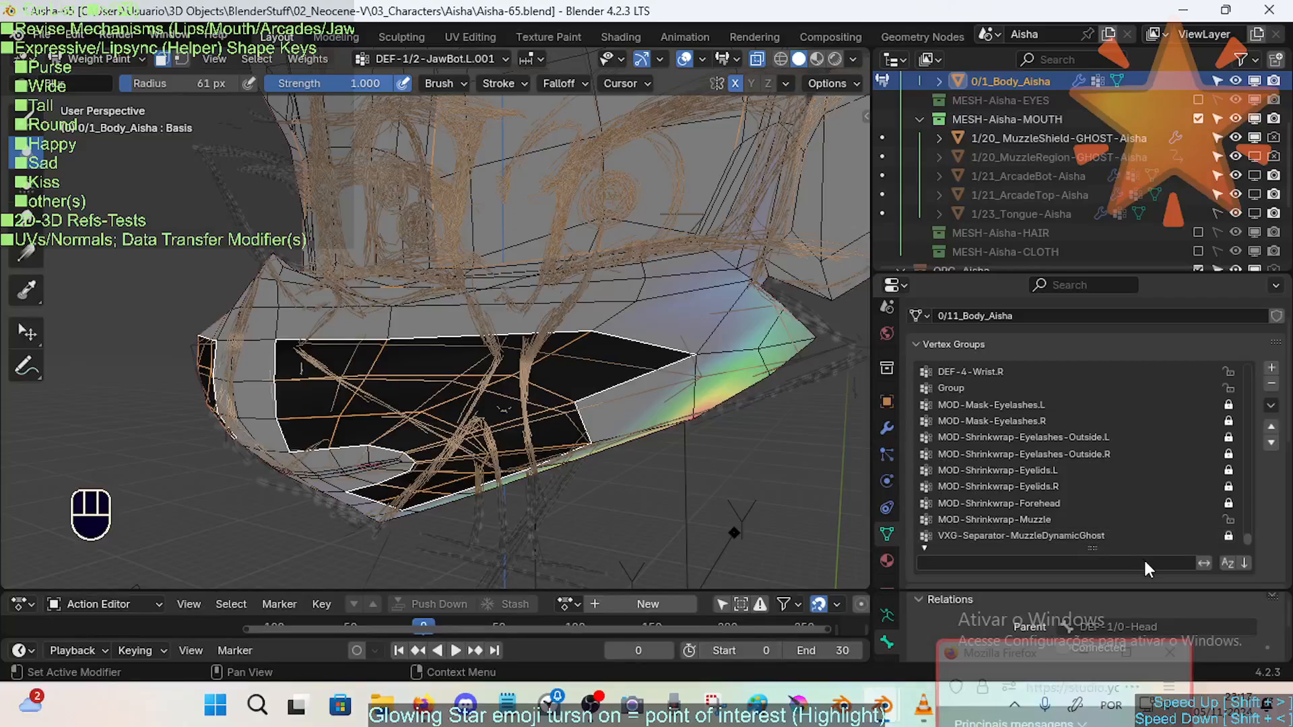
left_click(1271, 372)
right_click(401, 387)
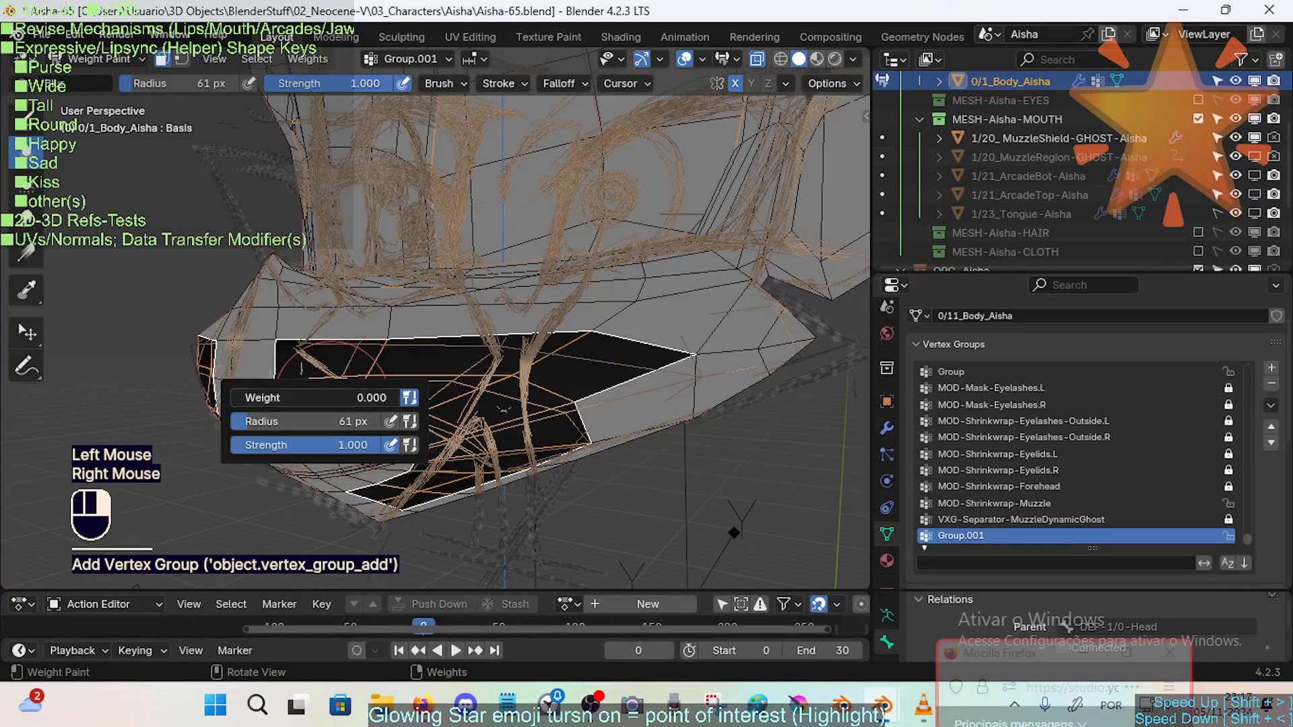
key("ctrl+x")
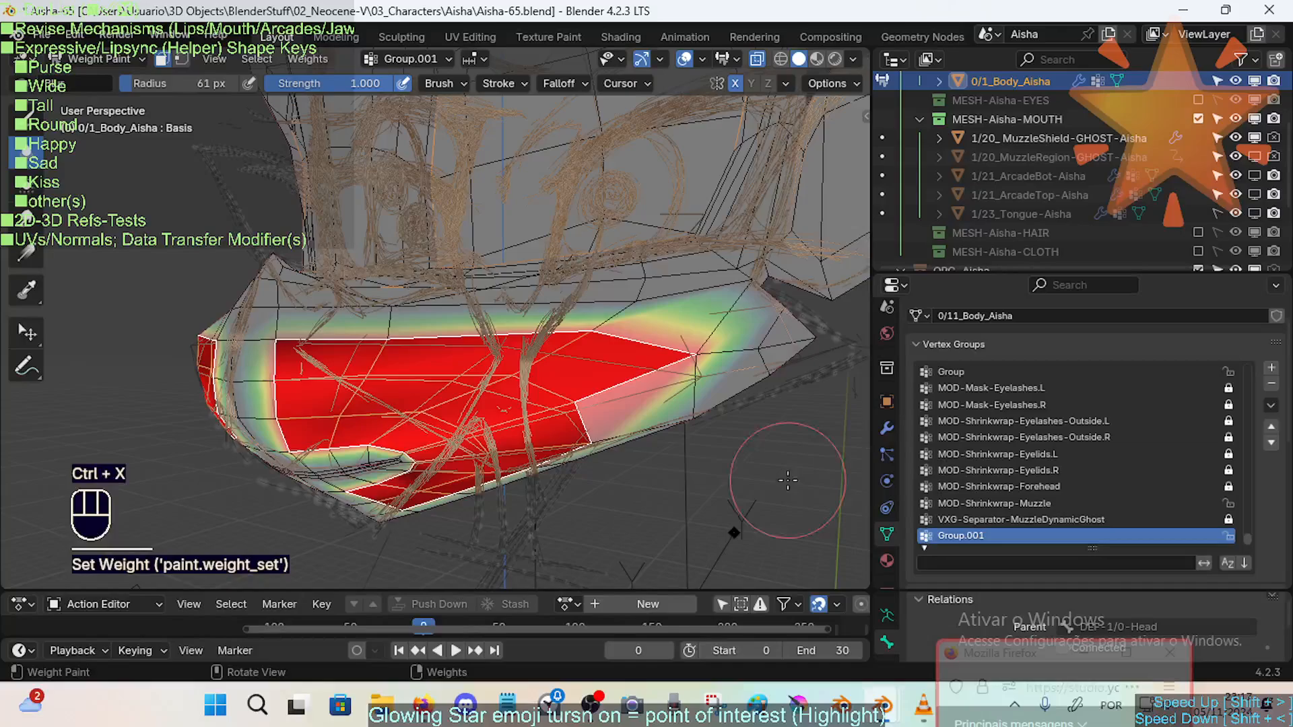
Rename the new vertex group to MOD-Shrinkwrap-MuzzleSHIELD.
double_click(950, 536)
type("MOD-S")
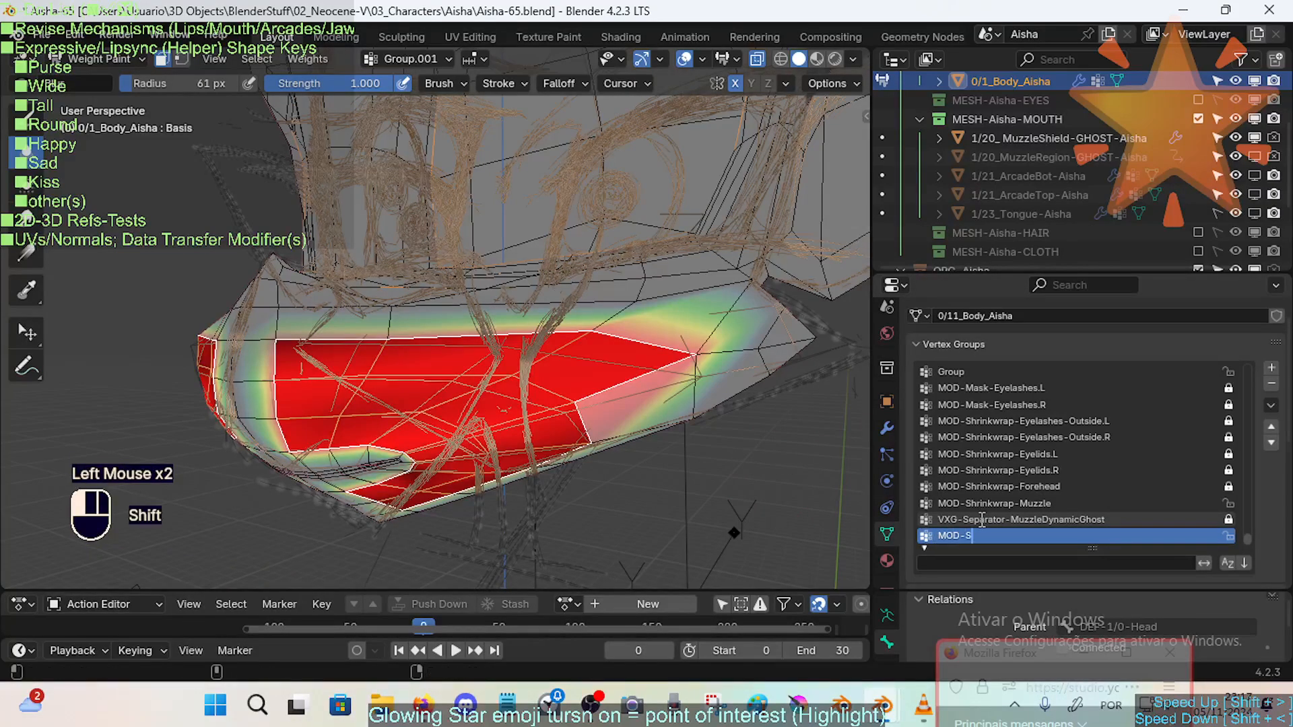
type("hrinkwrap-M")
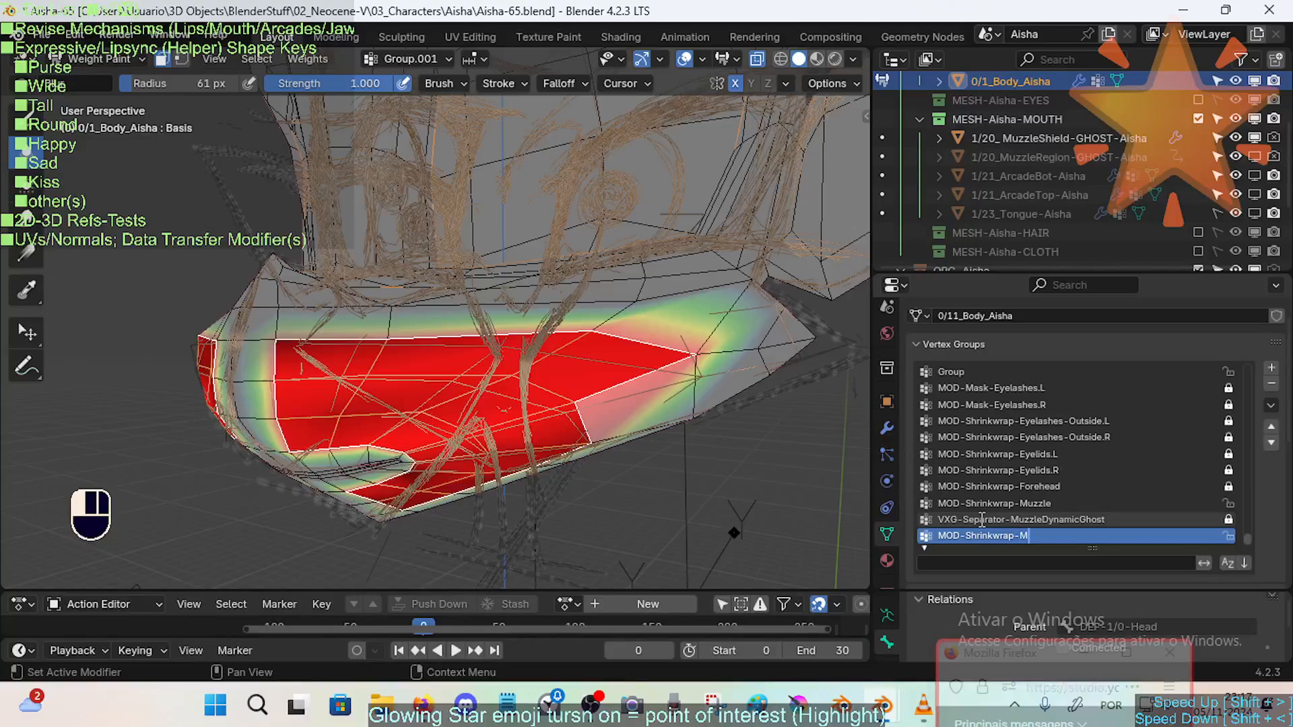
key("BackSpace")
key("BackSpace")
key("BackSpace")
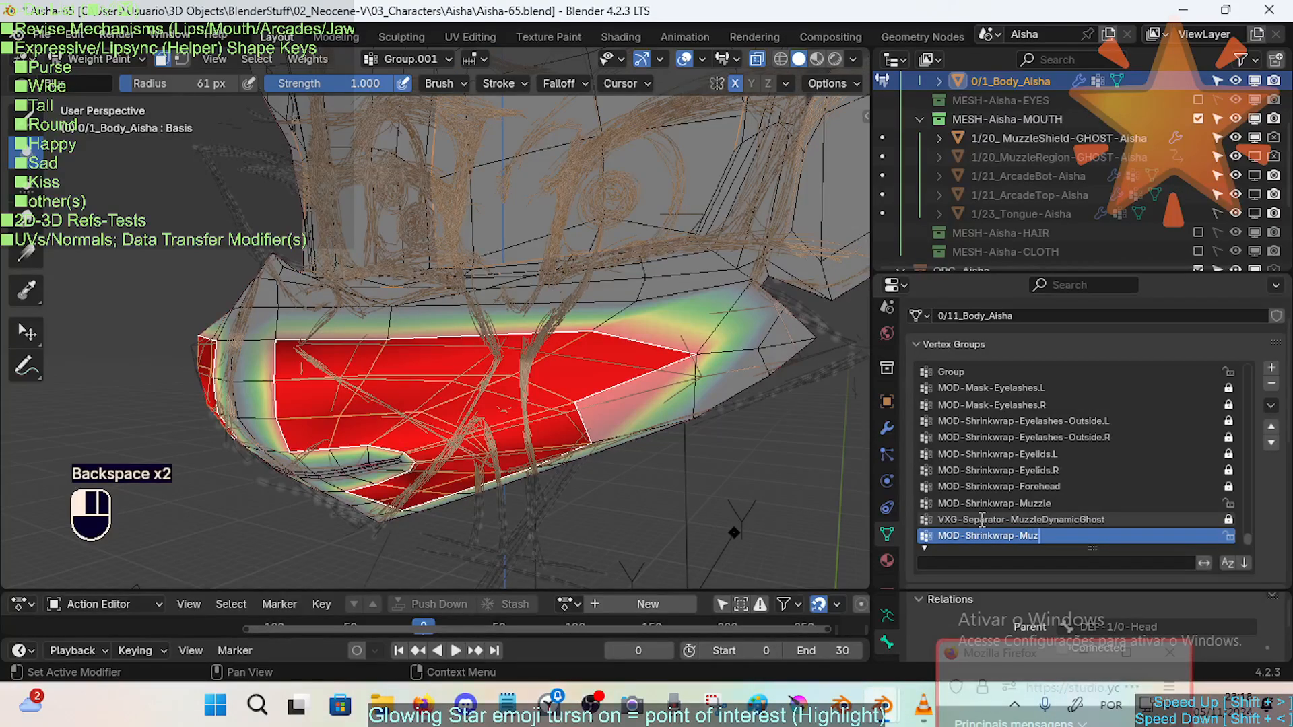
type("zleSHIELD")
key("Return")
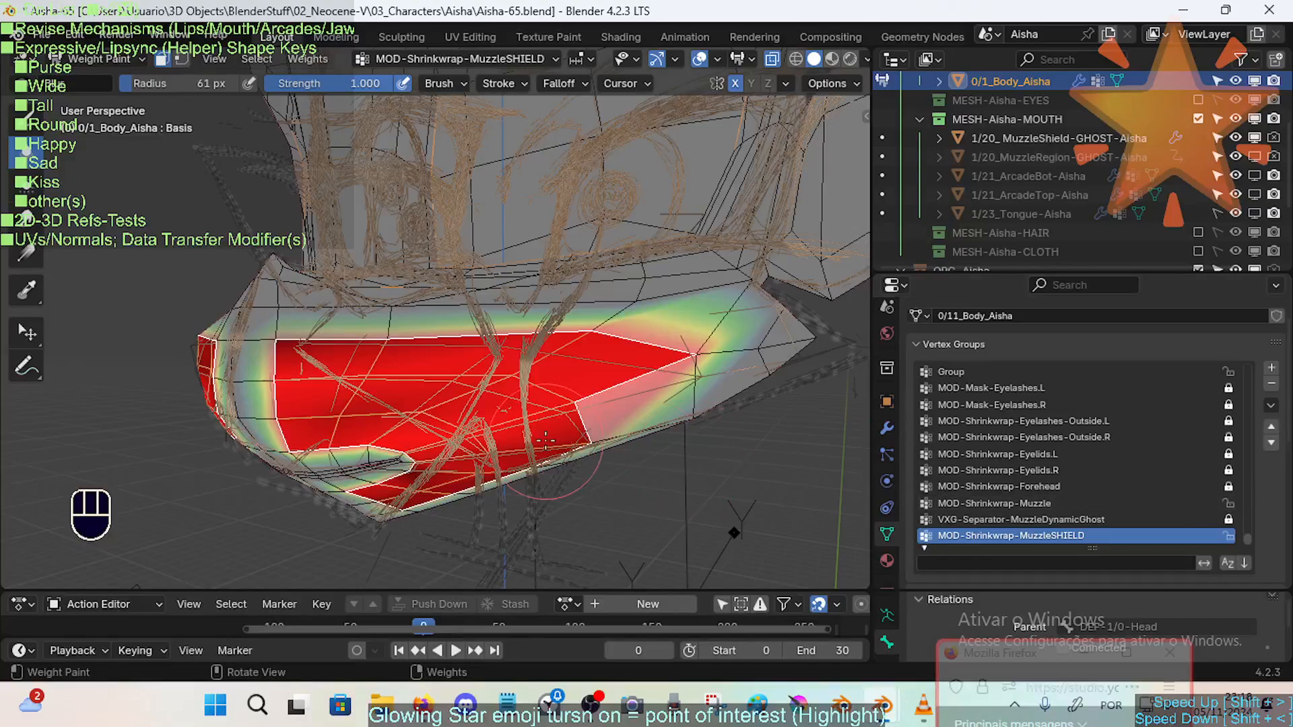
Refill the masked muzzle faces with full weight and lock the MOD-Shrinkwrap-MuzzleSHIELD group.
right_click(486, 330)
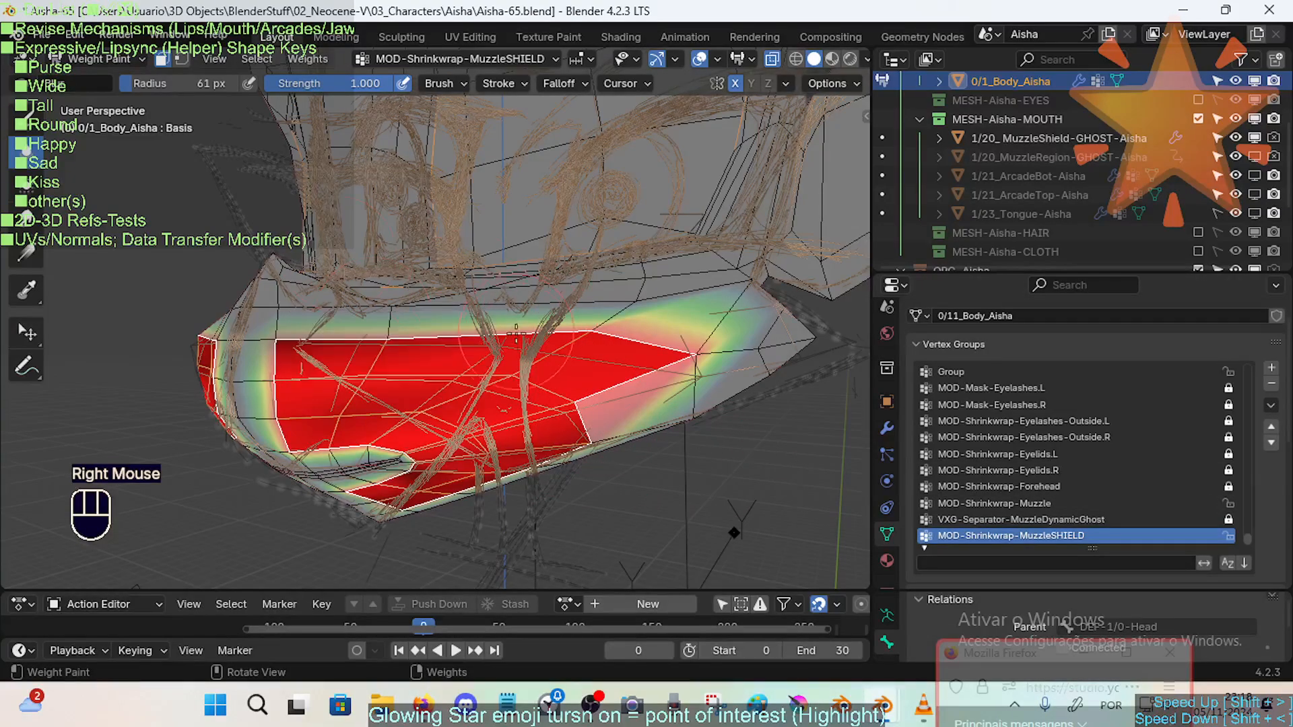
key("ctrl+x")
key("ctrl+x")
key("ctrl+x")
left_click(1226, 534)
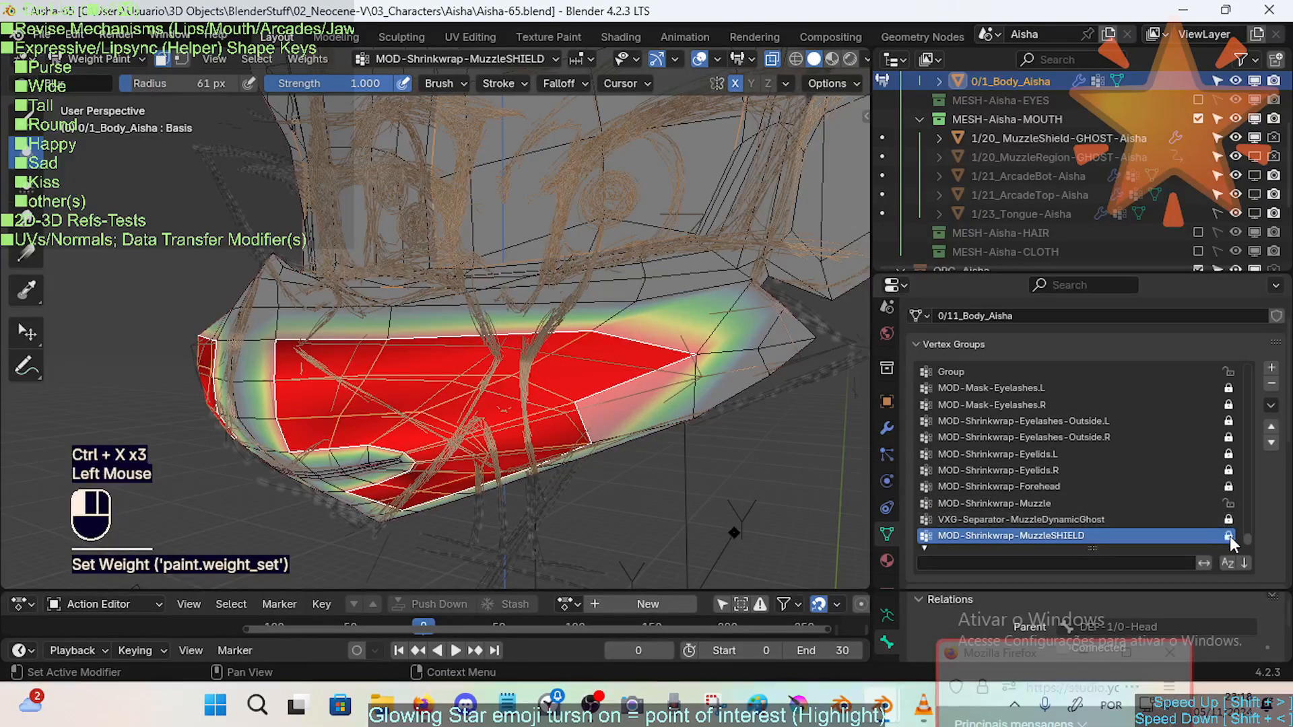
Unlock the MOD-Shrinkwrap-MuzzleSHIELD group and return the body to Weight Paint mode.
key("ctrl+Tab")
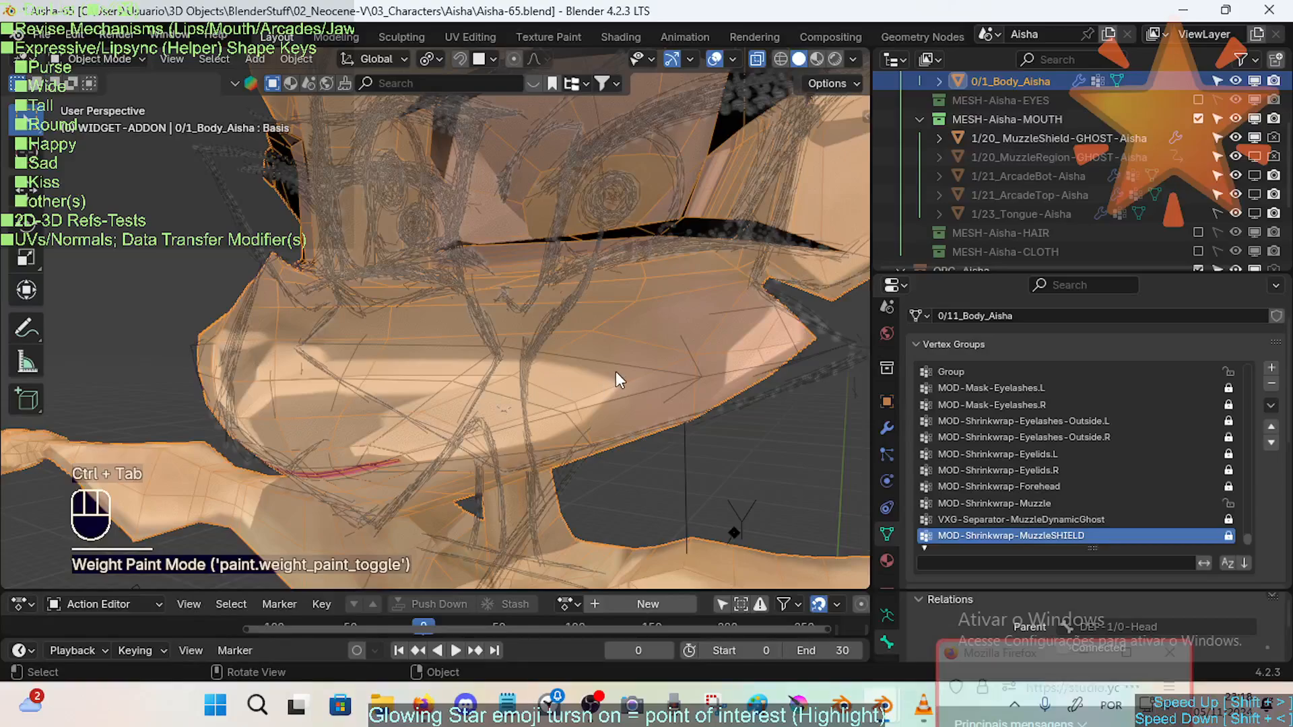
left_click(623, 340)
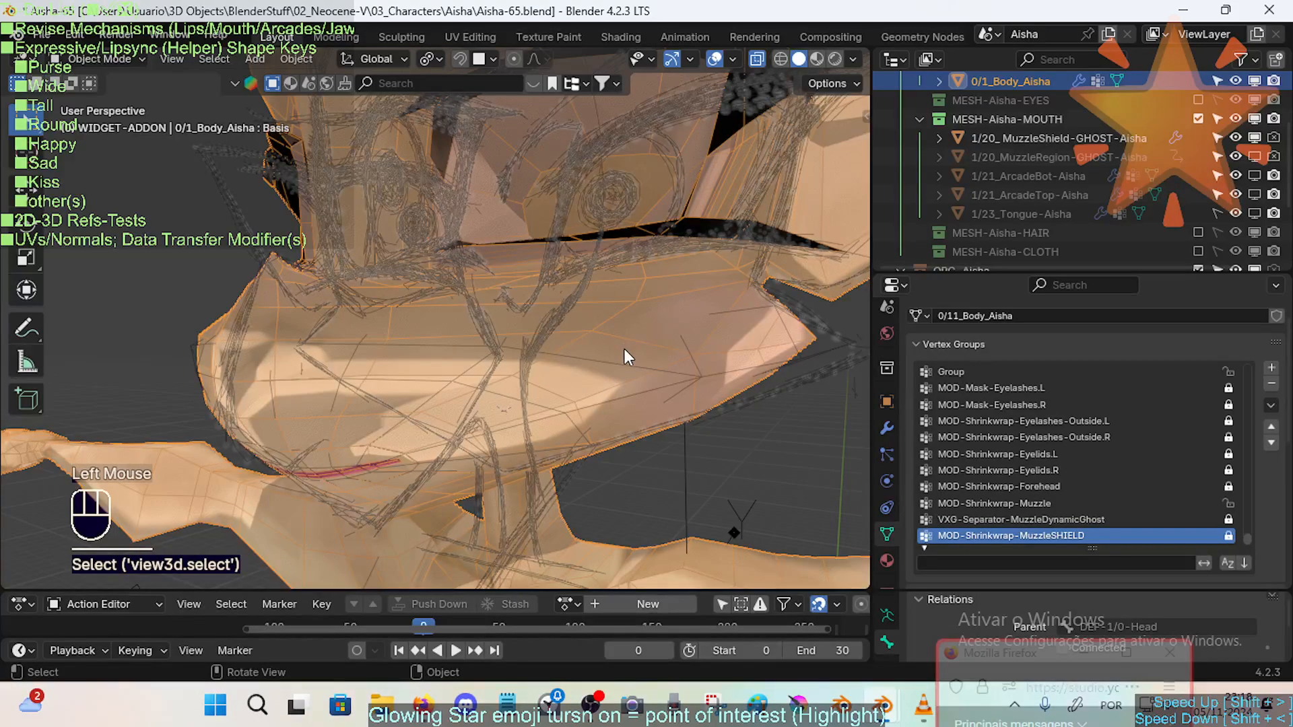
key("Tab")
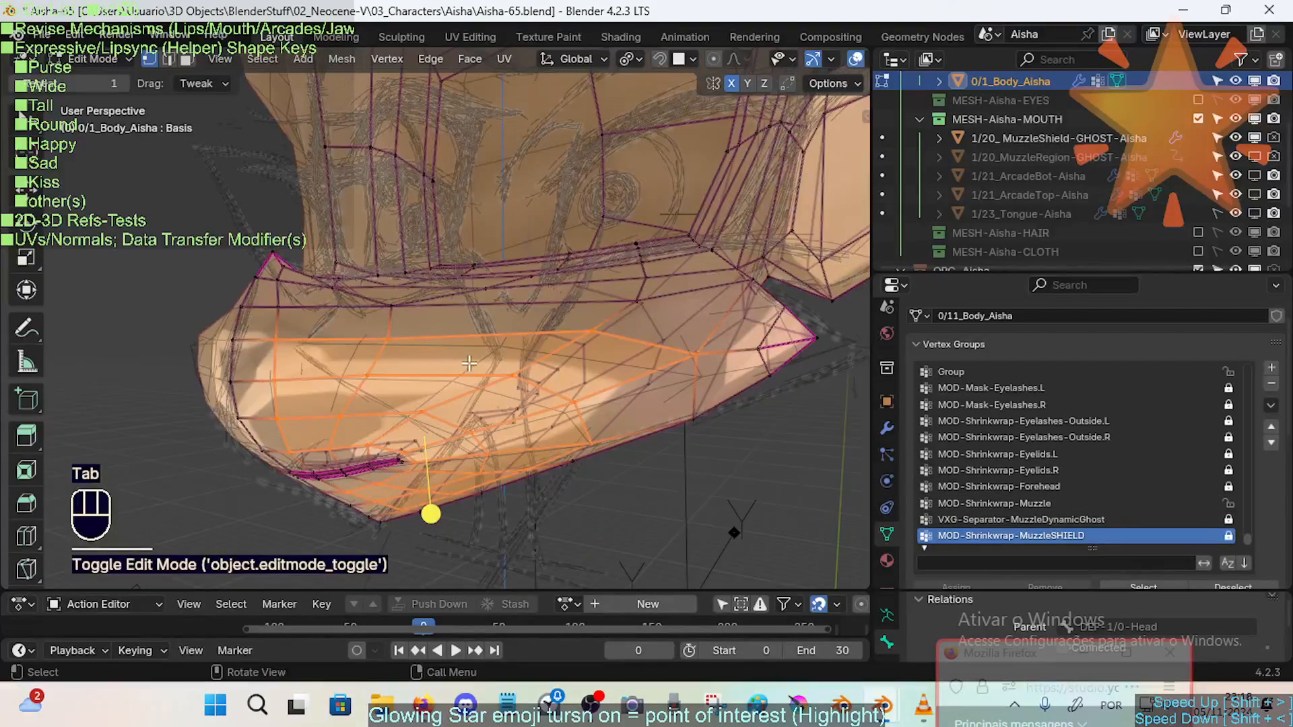
key("ctrl+Tab")
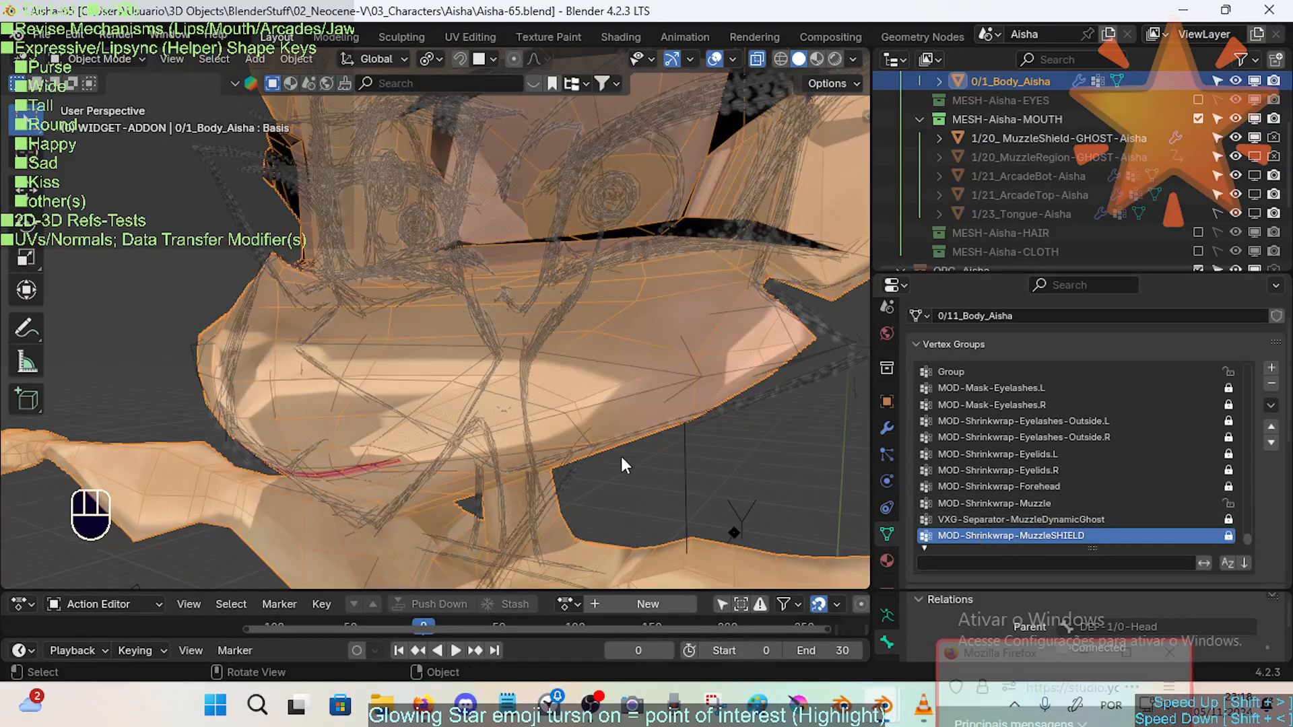
left_click(1228, 535)
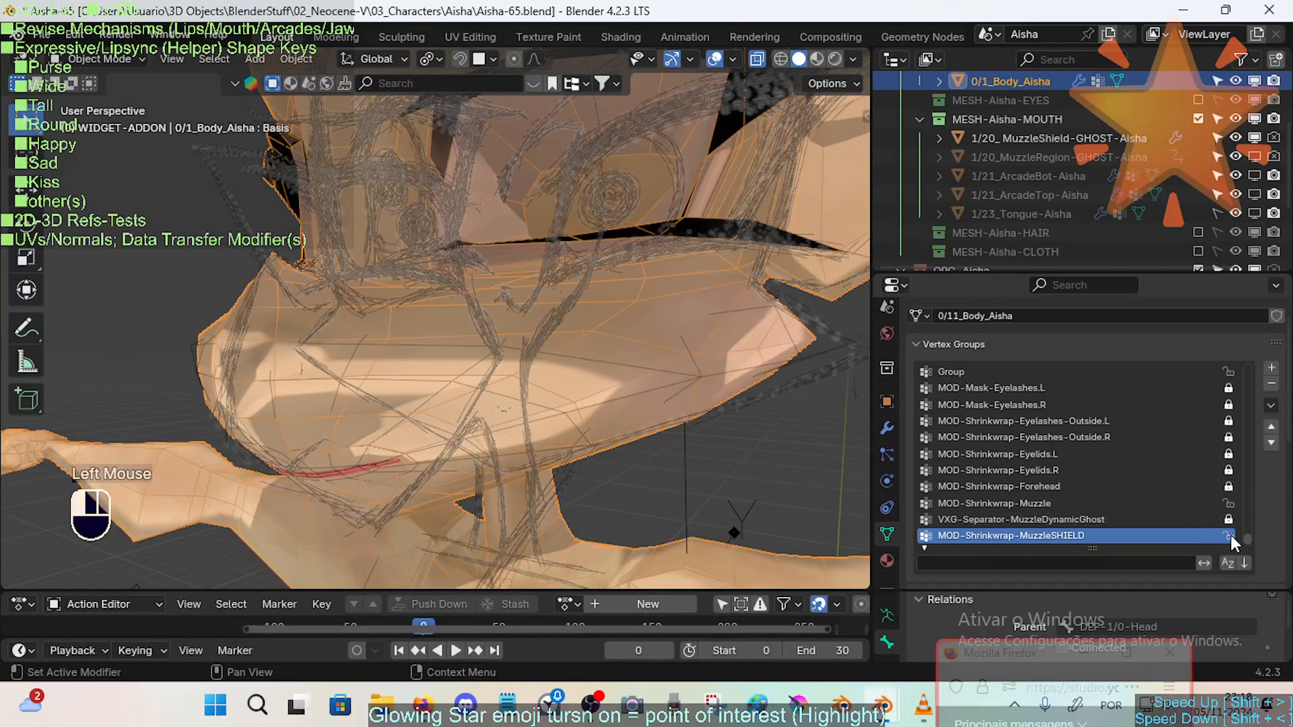
key("Tab")
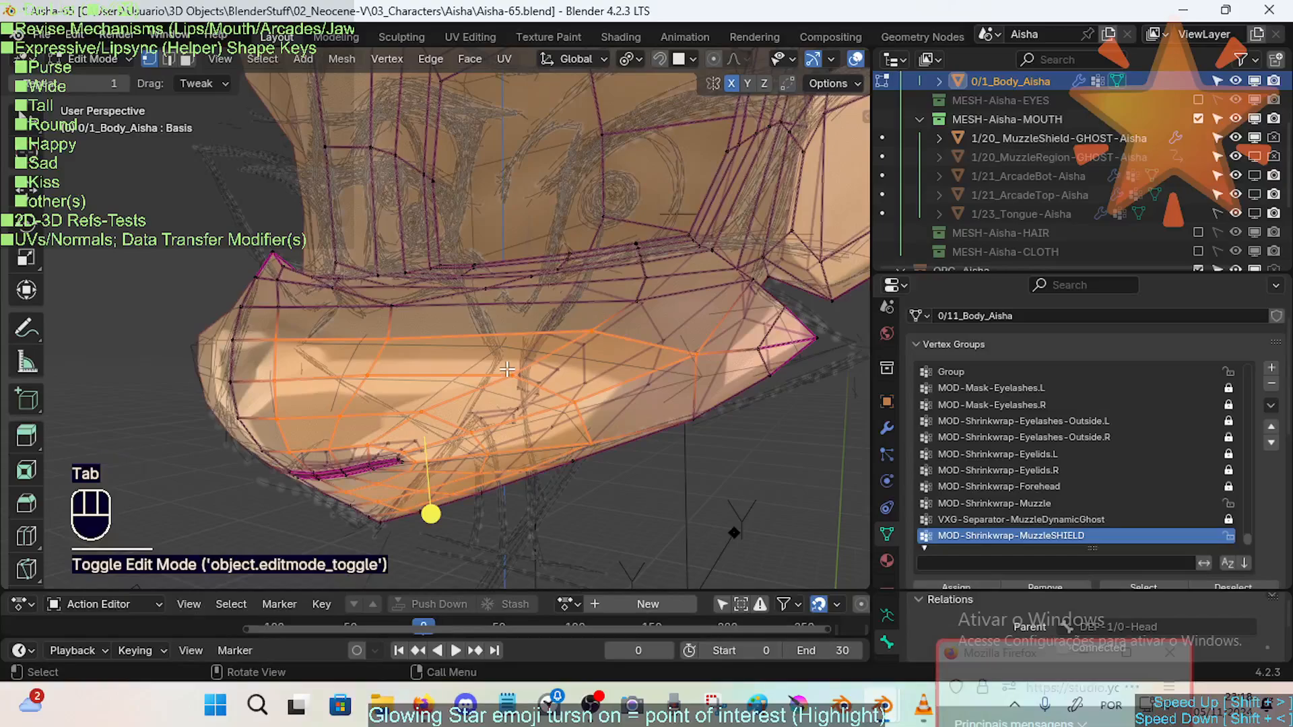
key("ctrl+Tab")
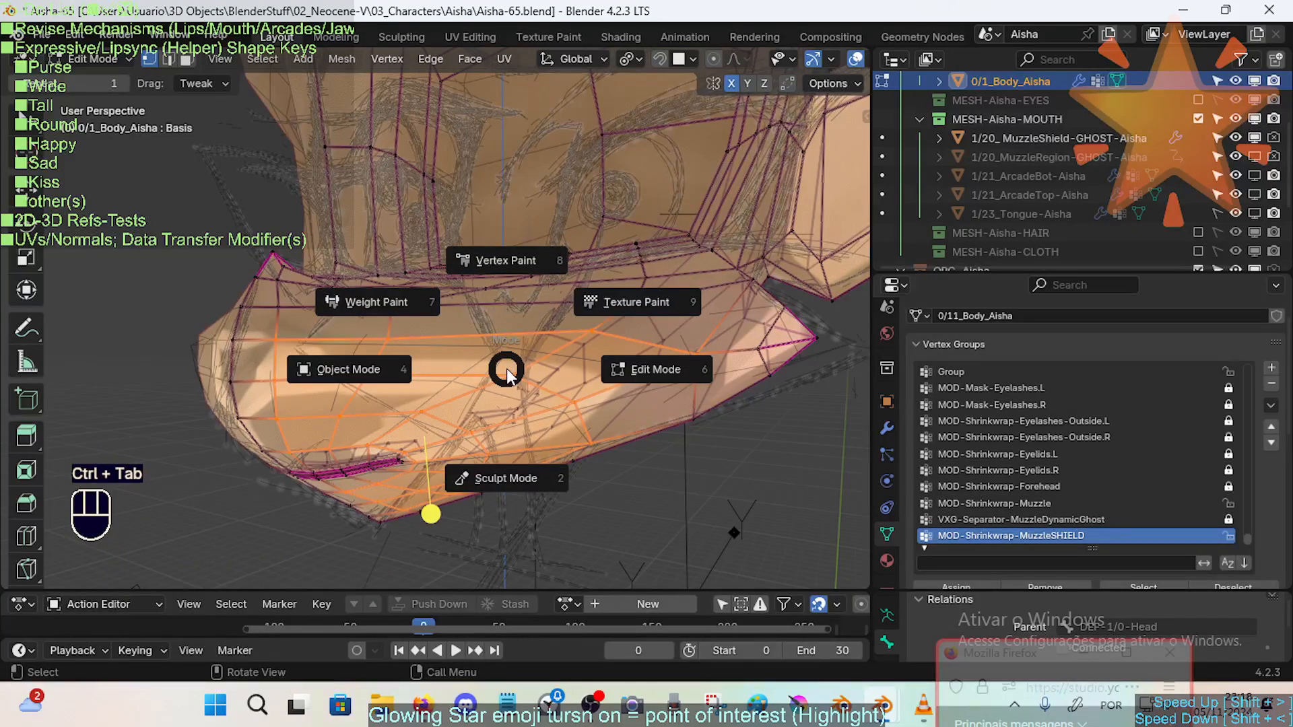
key("8")
key("ctrl+Tab")
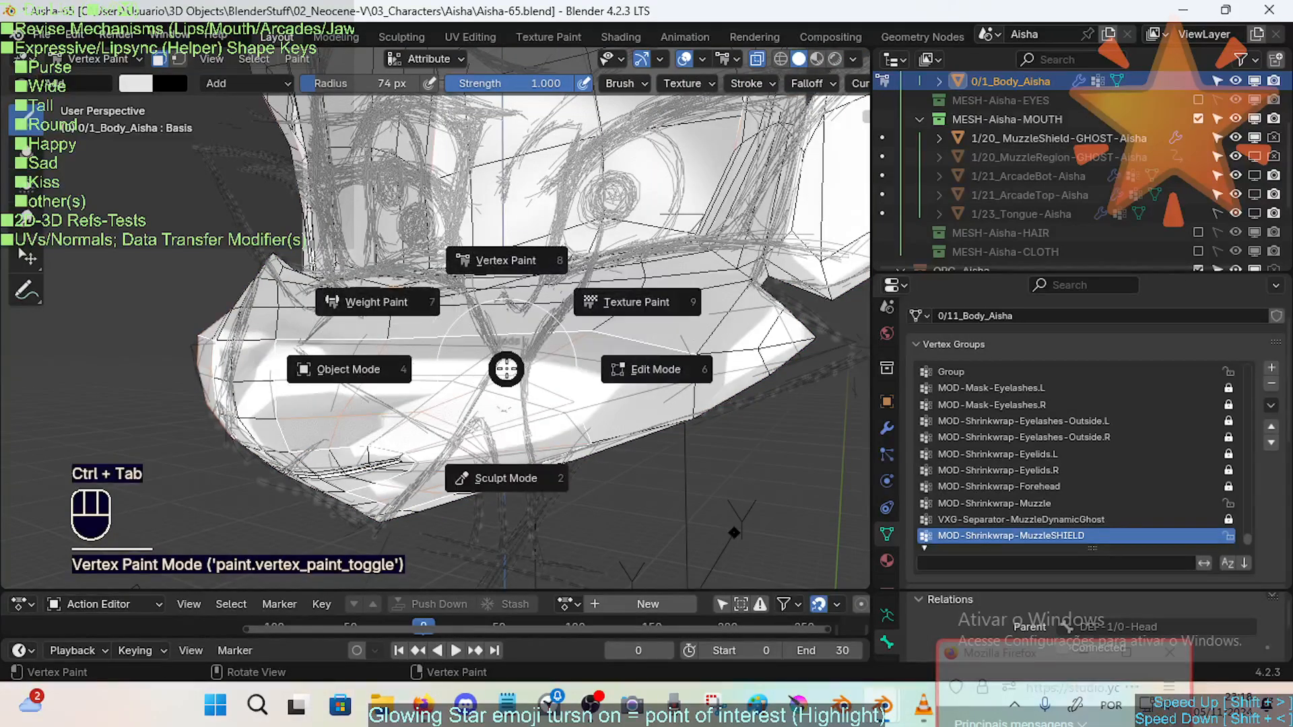
key("7")
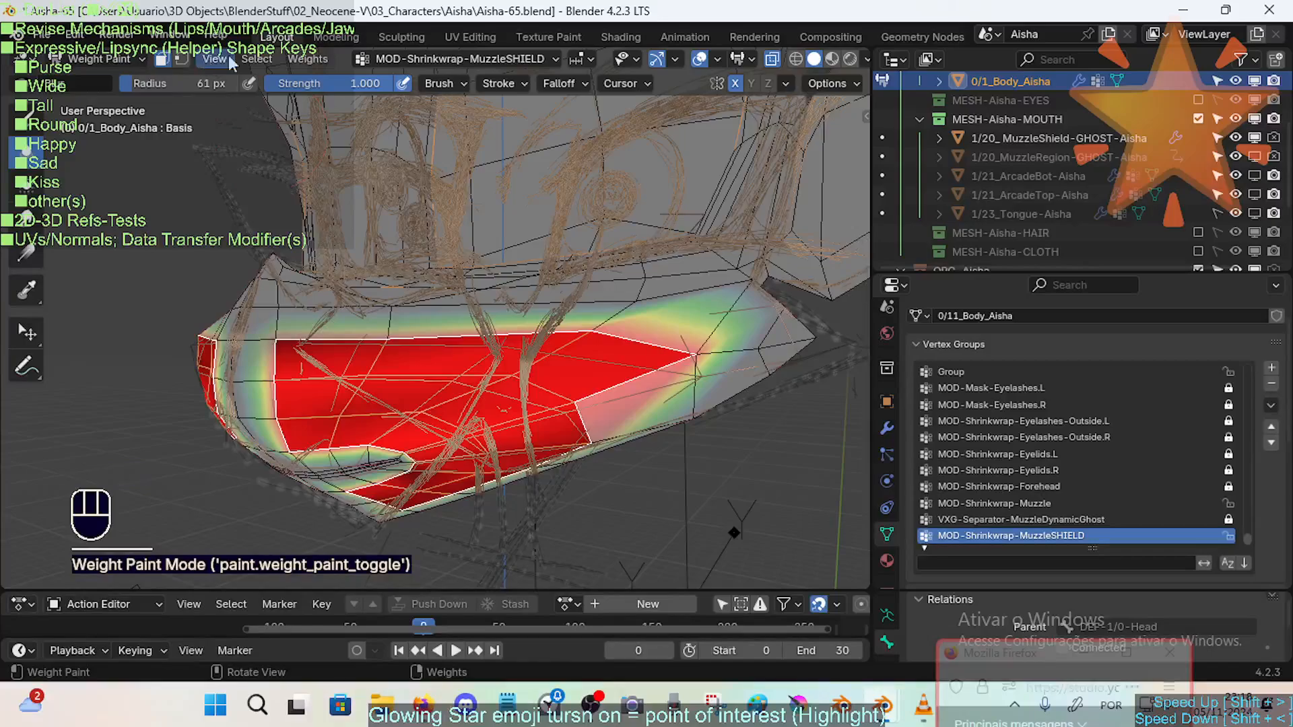
Smooth the active group's weights on the masked muzzle faces with factor 0.653, 4 iterations and expand/contract -1.
left_click(308, 59)
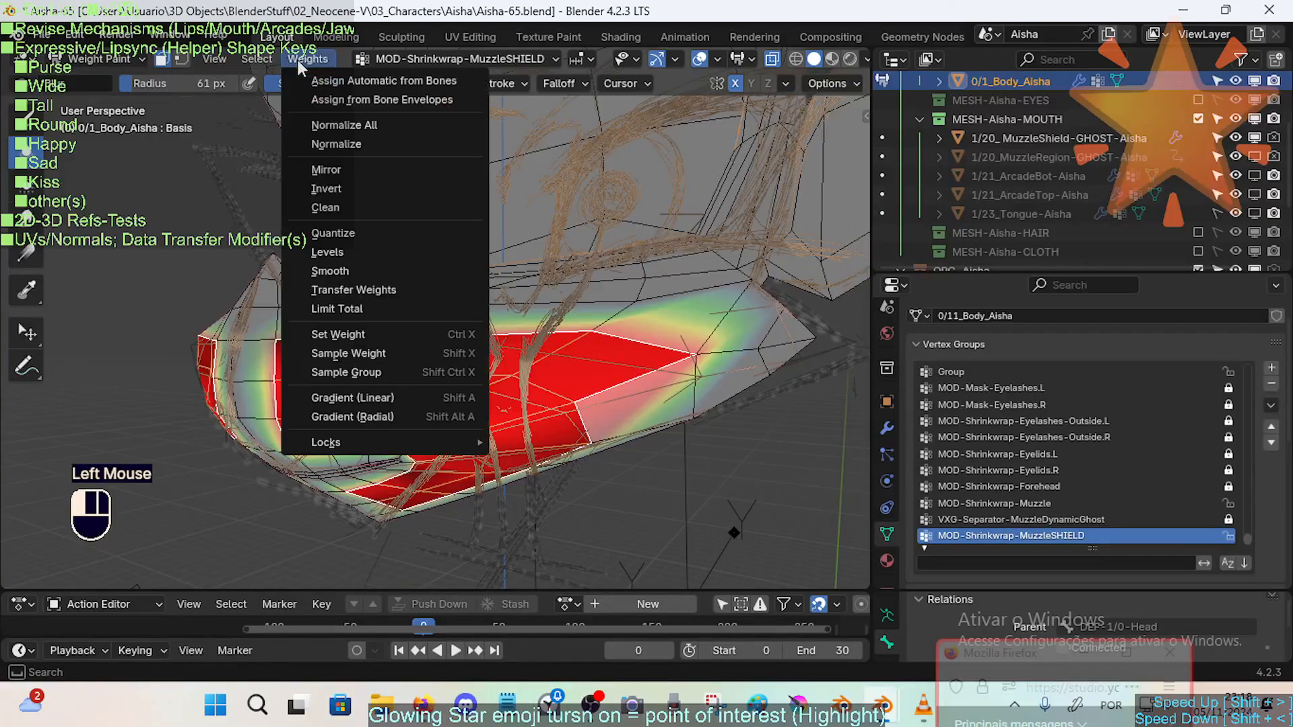
left_click(350, 271)
left_click(154, 573)
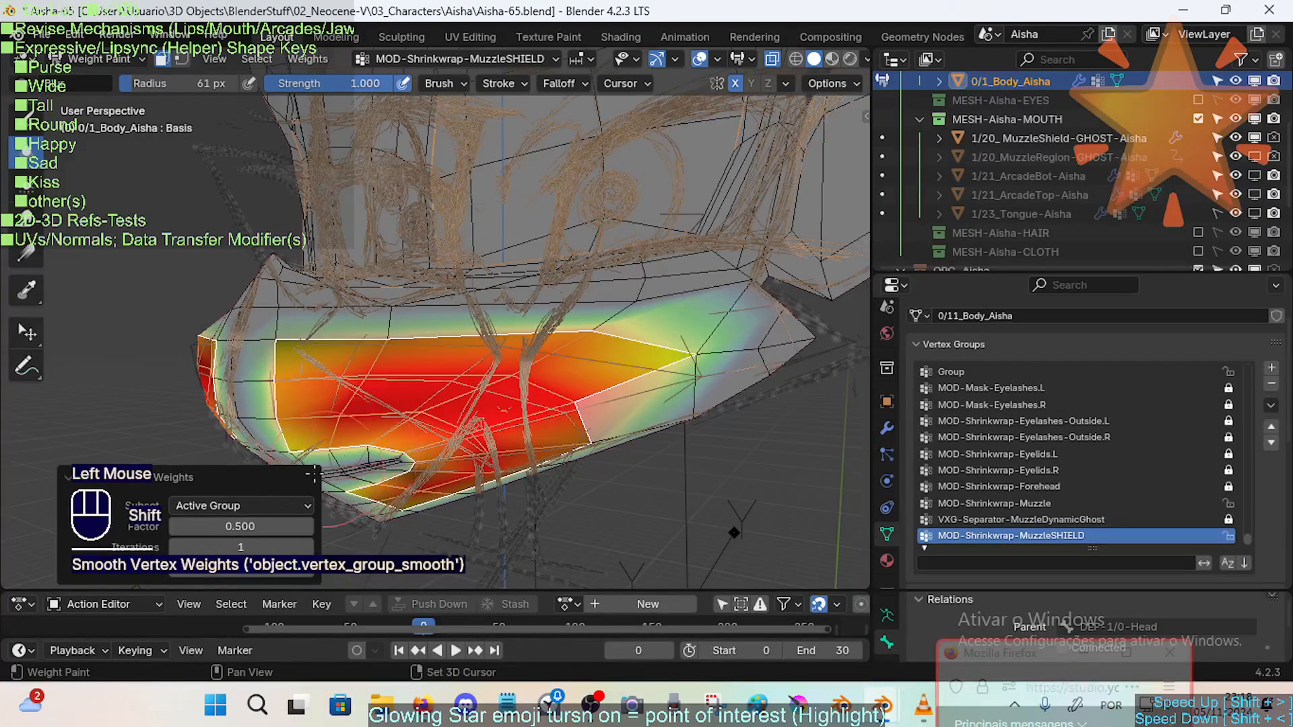
left_click_drag(223, 568, 74, 568)
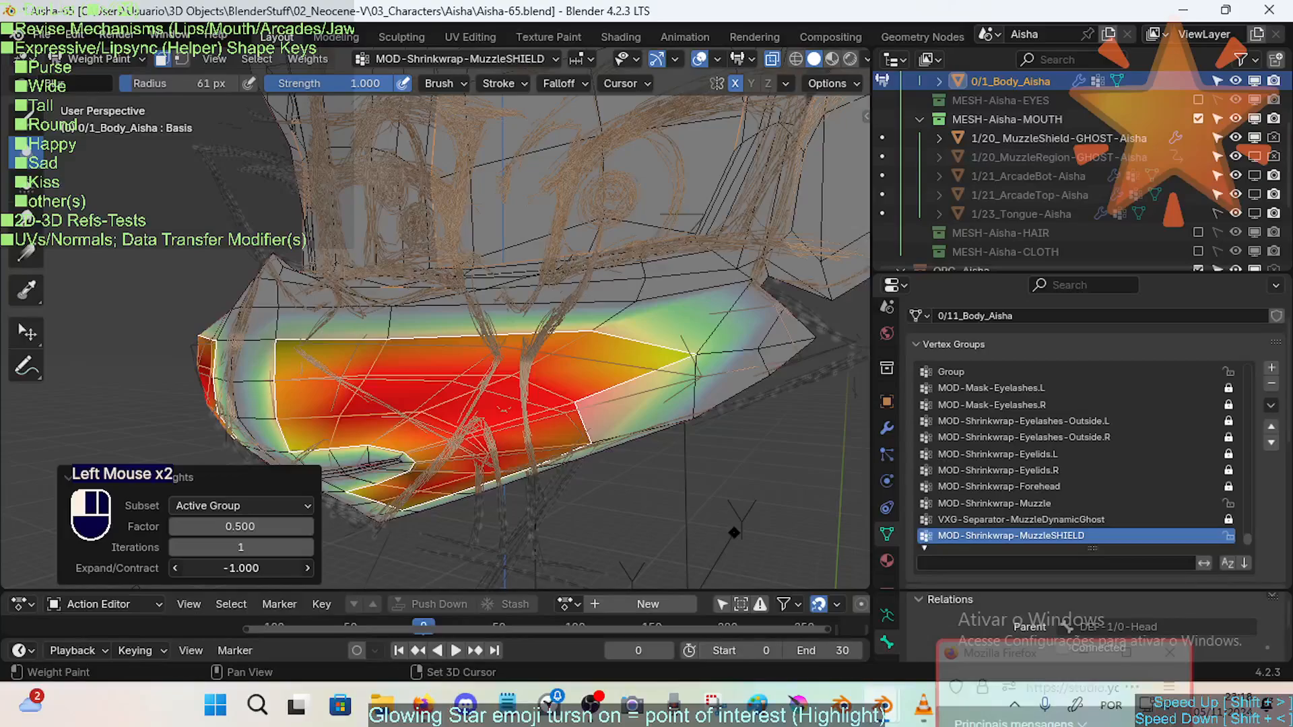
left_click(260, 579)
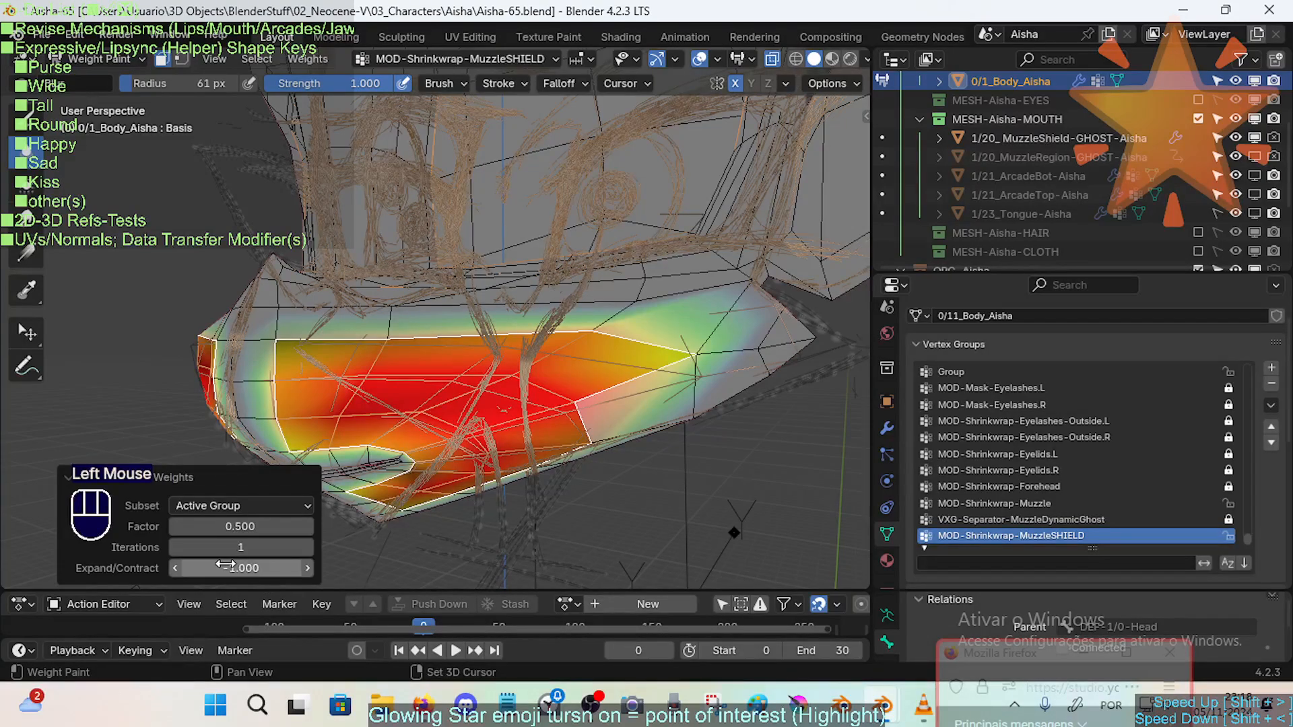
left_click_drag(225, 564, 253, 525)
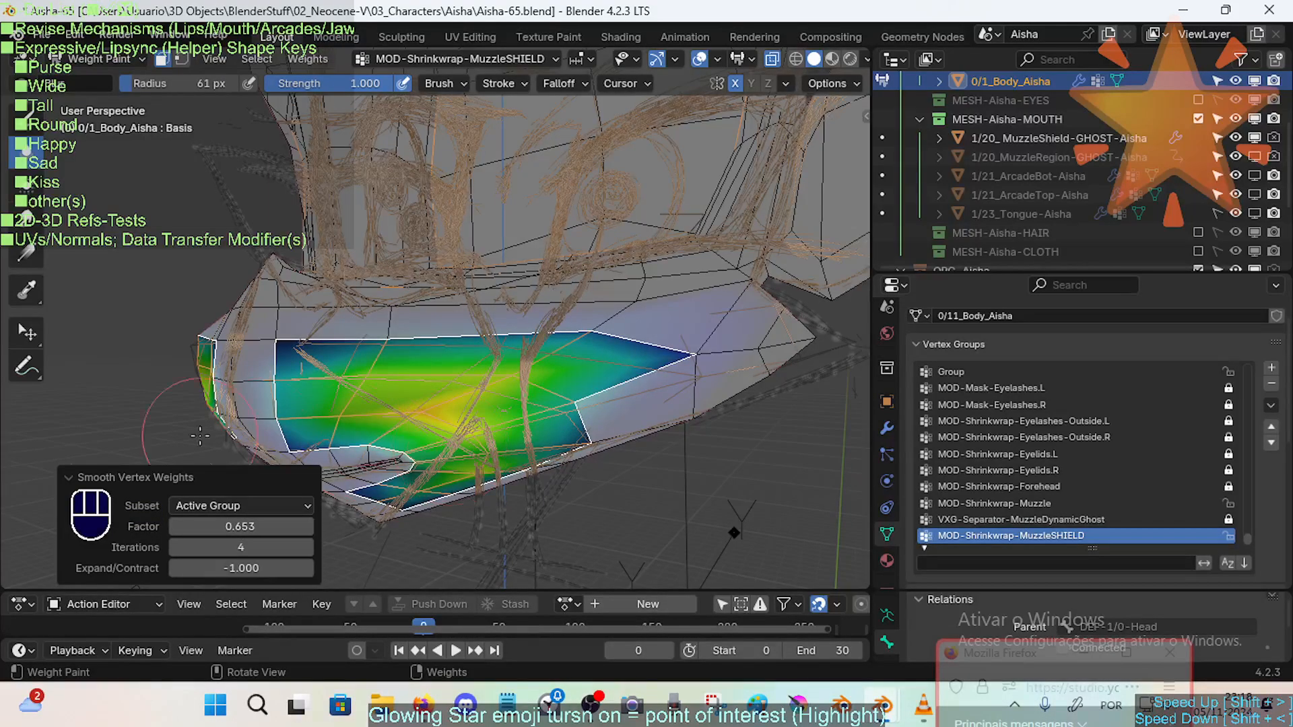
left_click(89, 475)
key("ctrl+Tab")
left_click(525, 371)
left_click(575, 406)
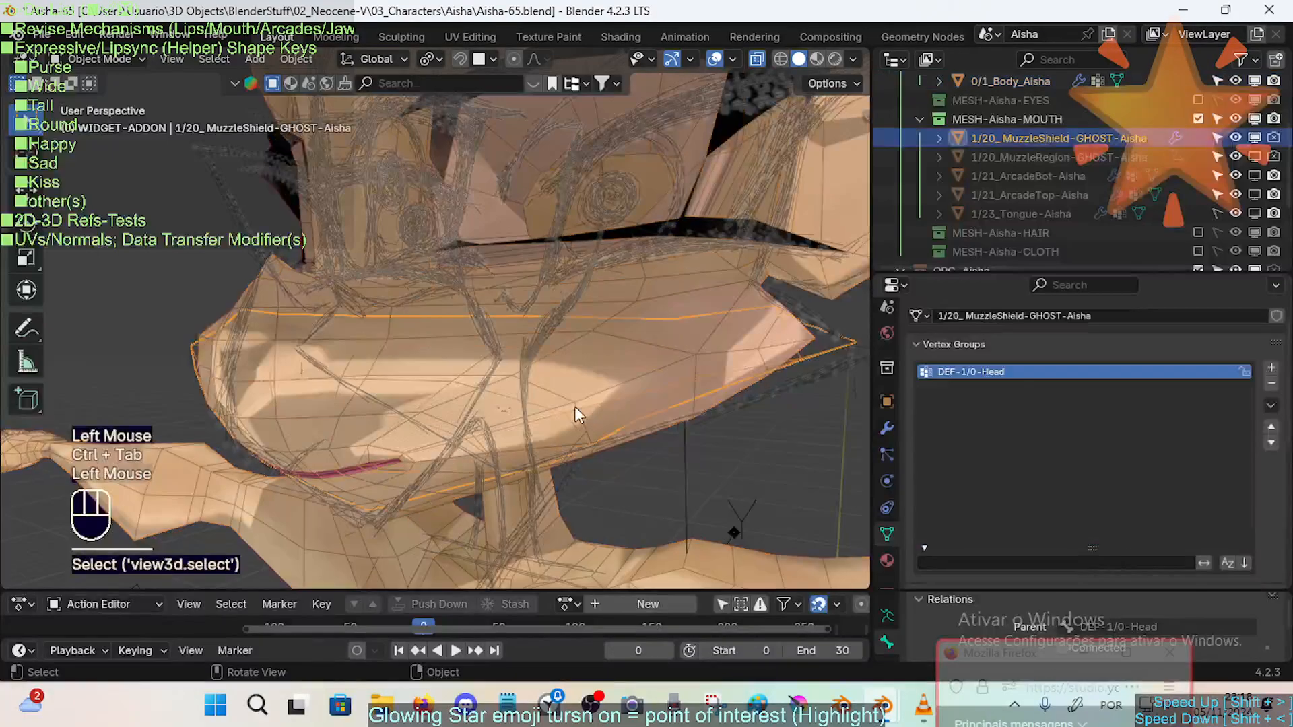
left_click(600, 434)
key("Tab")
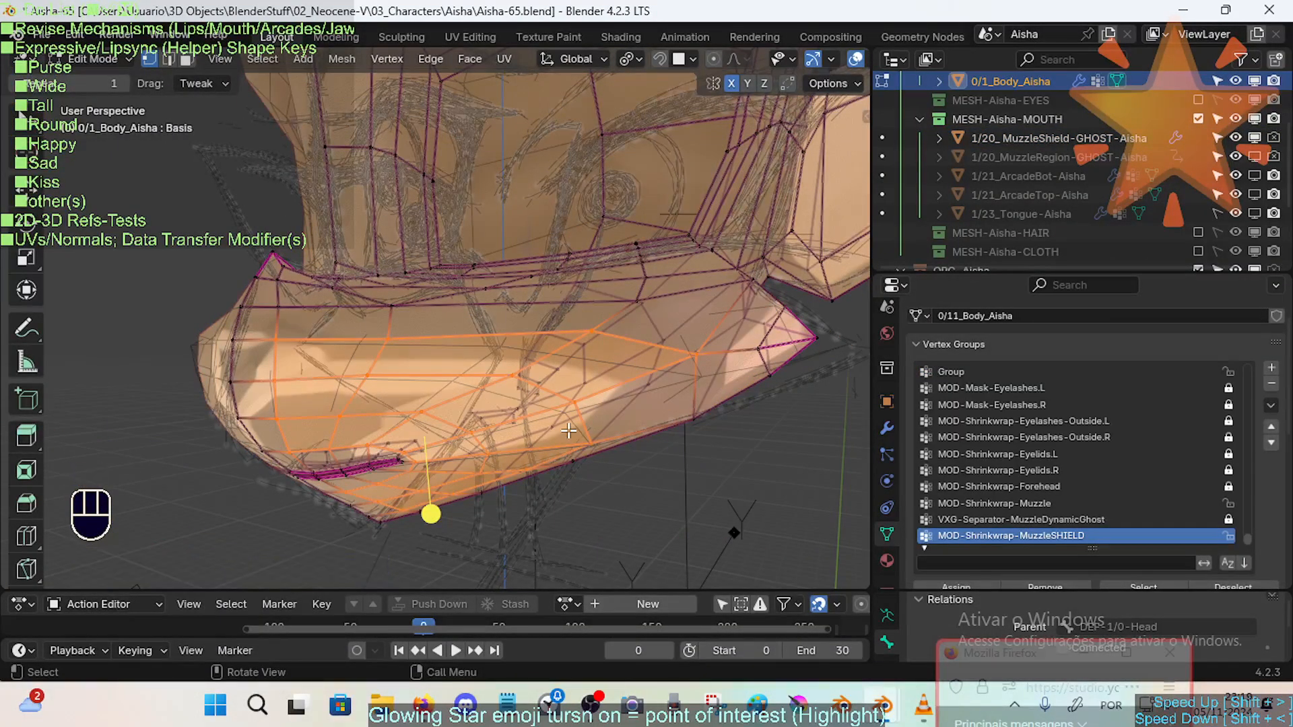
key("ctrl+Tab")
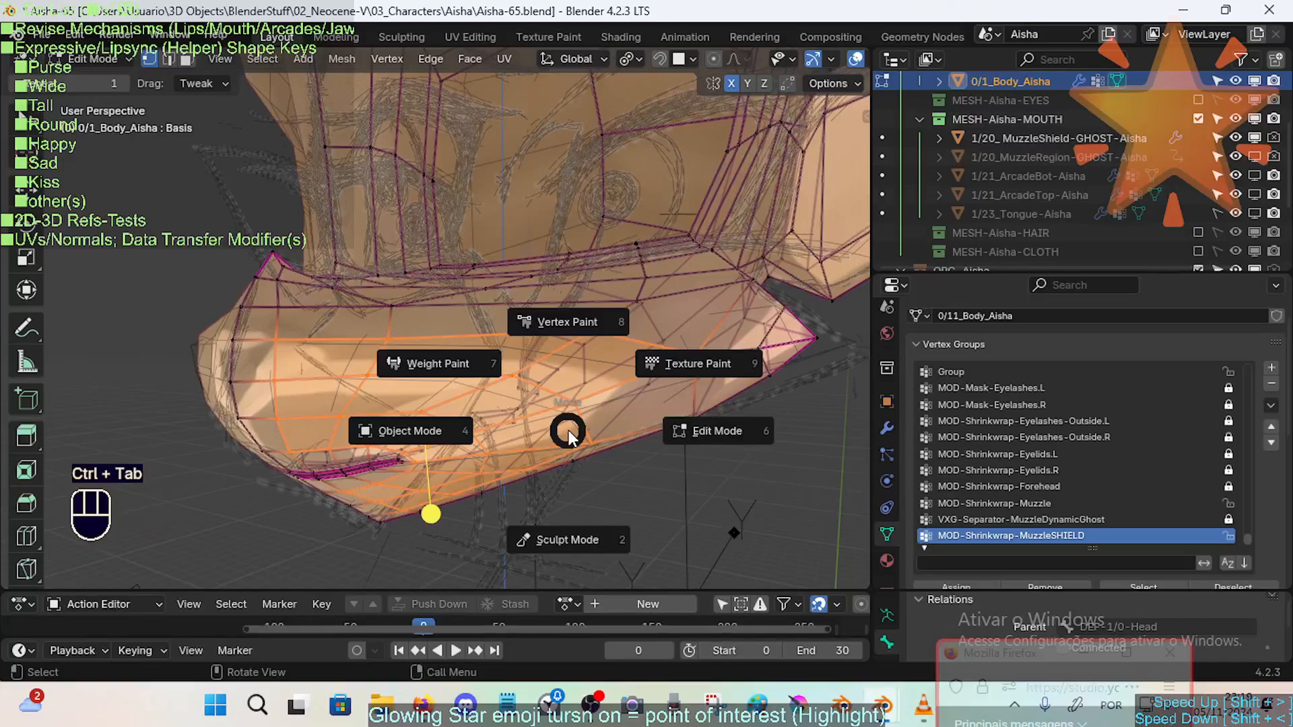
key("7")
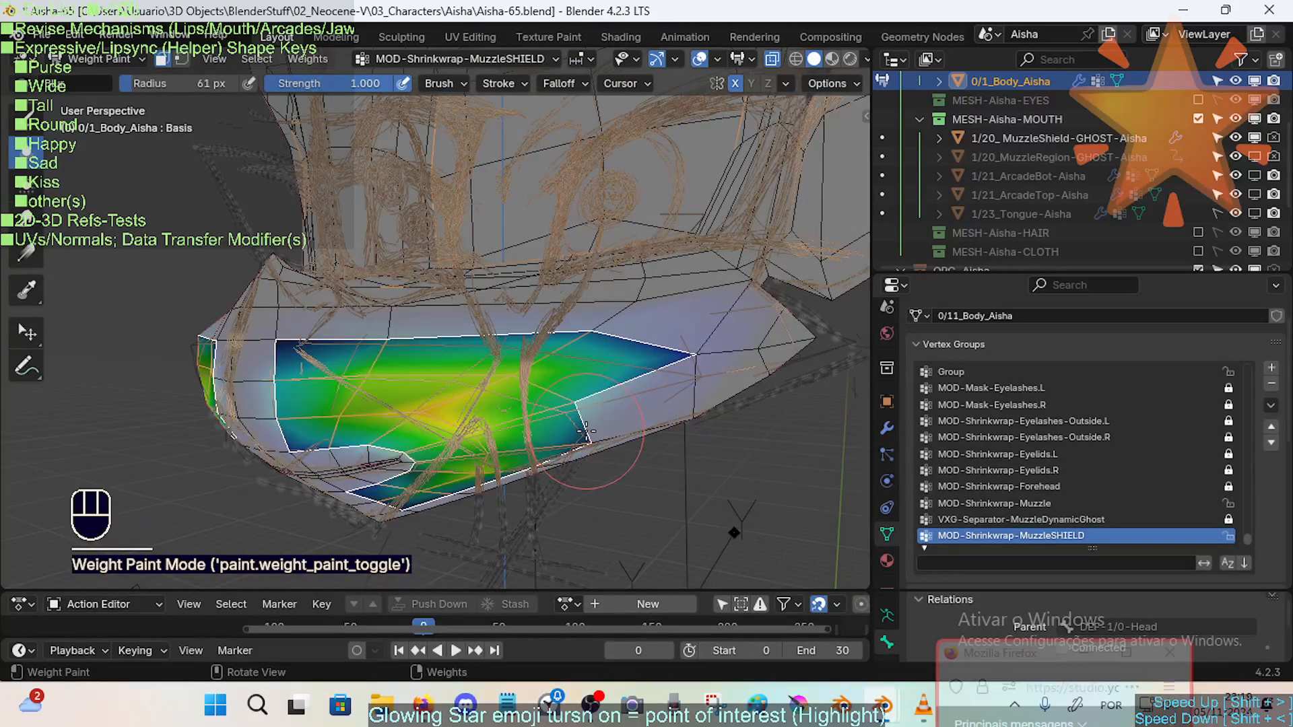
Examine the smoothed muzzle weights around the head with the face mask temporarily inverted, restoring the original mask at the end.
key("ctrl+i")
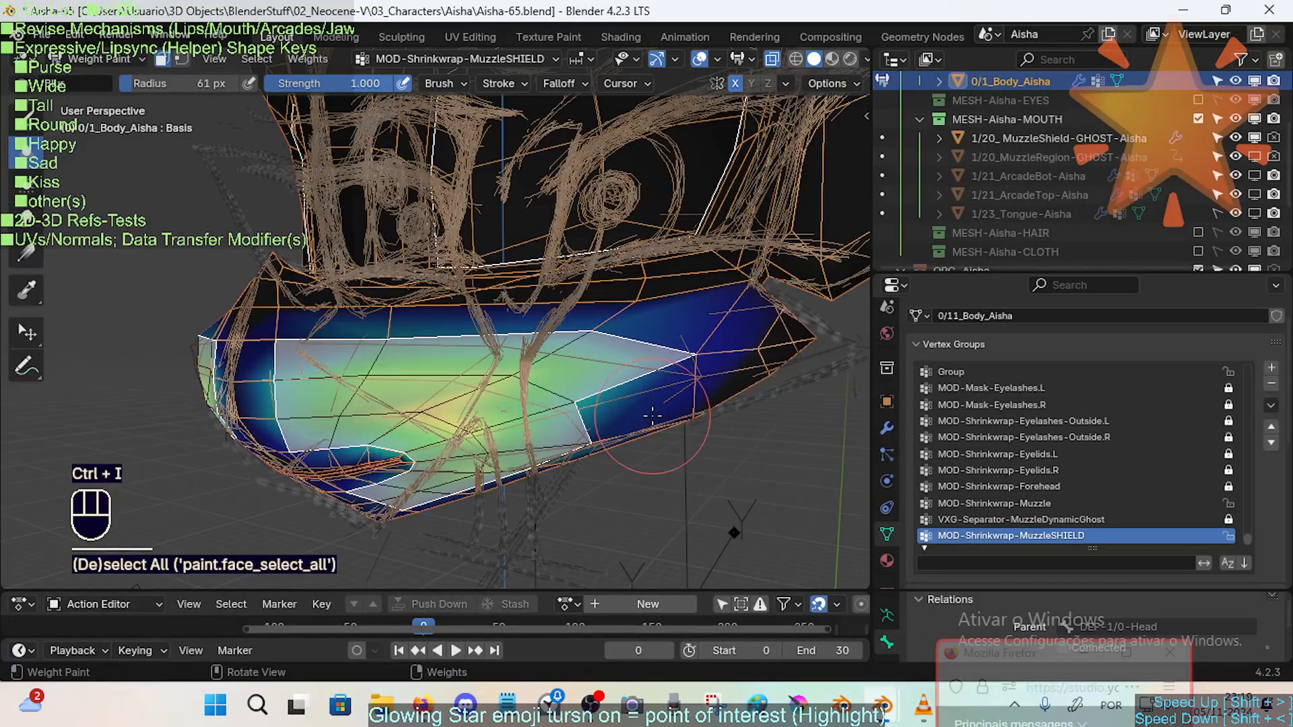
middle_click_drag(593, 447, 525, 417)
key("shift+grave")
key("w")
key("shift+q")
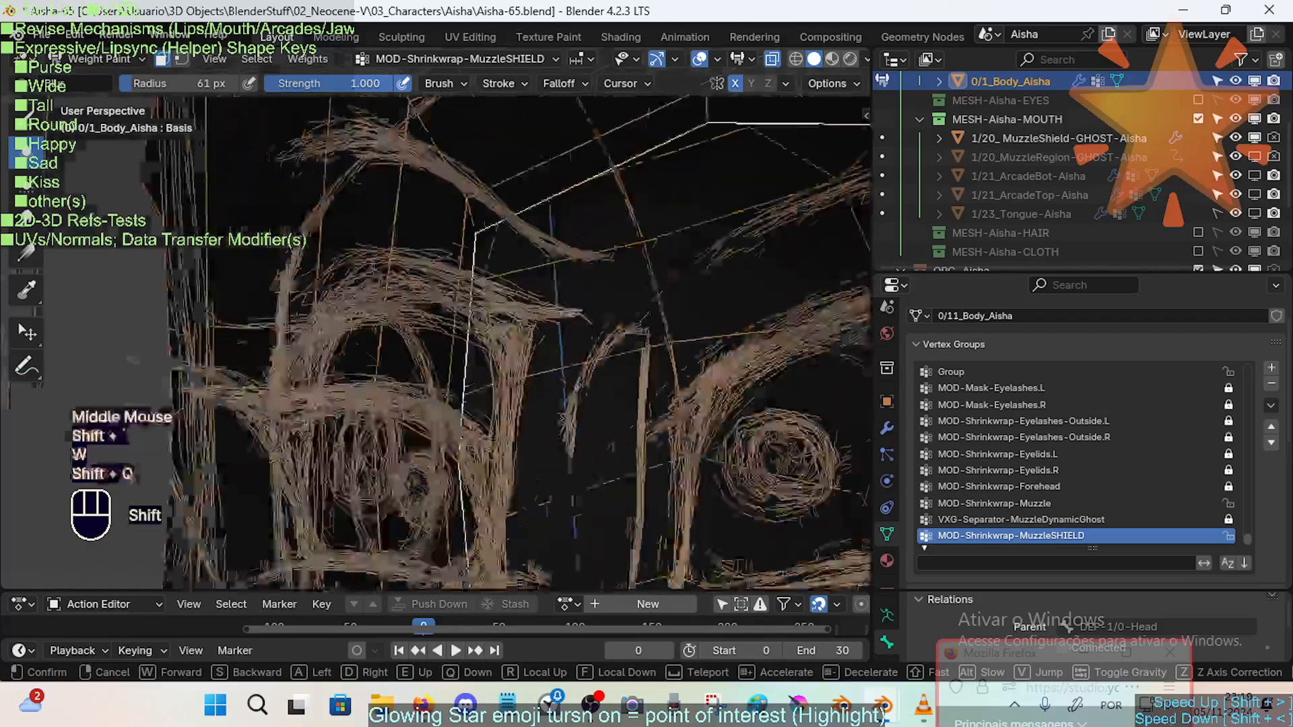
key("shift+q")
key("shift+e")
key("shift+s")
key("shift+s")
key("shift+e")
key("w")
key("q")
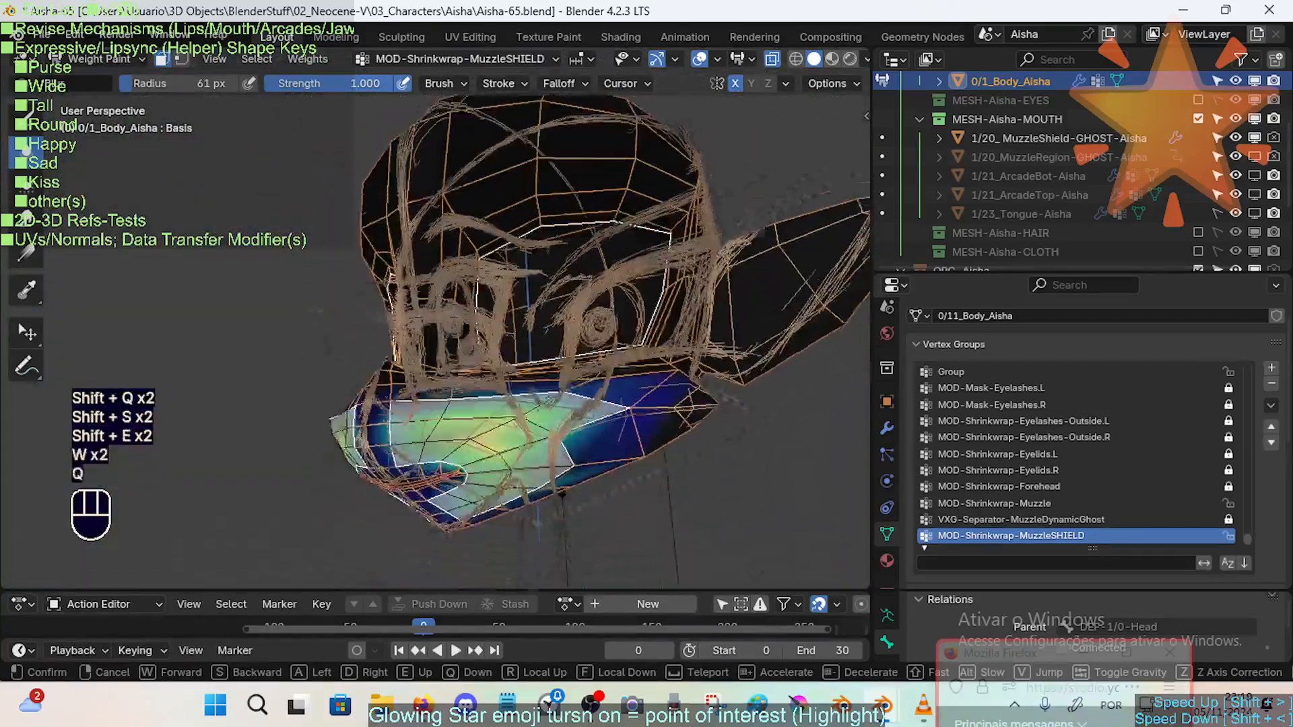
key("w")
key("w")
key("w")
left_click(592, 490)
key("ctrl+i")
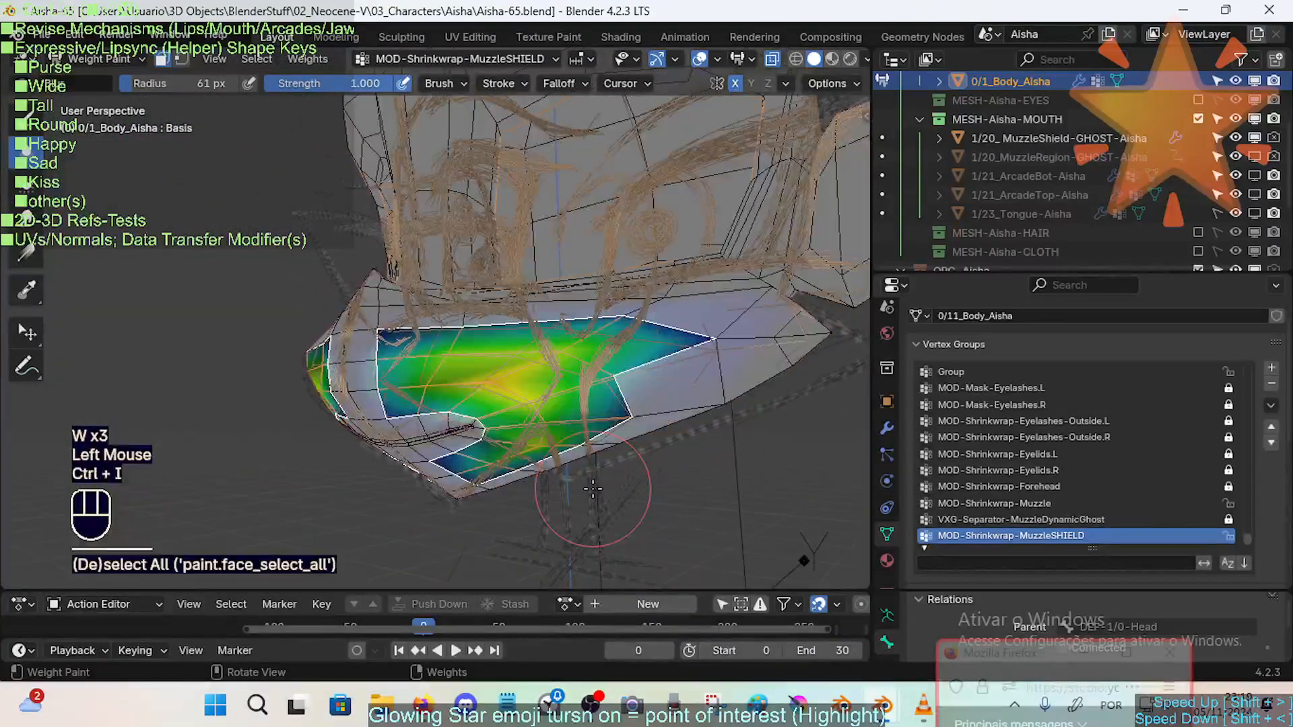
Deselect all masked faces, return the body to Object Mode and lock the MOD-Shrinkwrap-MuzzleSHIELD group.
key("alt+a")
key("ctrl+Tab")
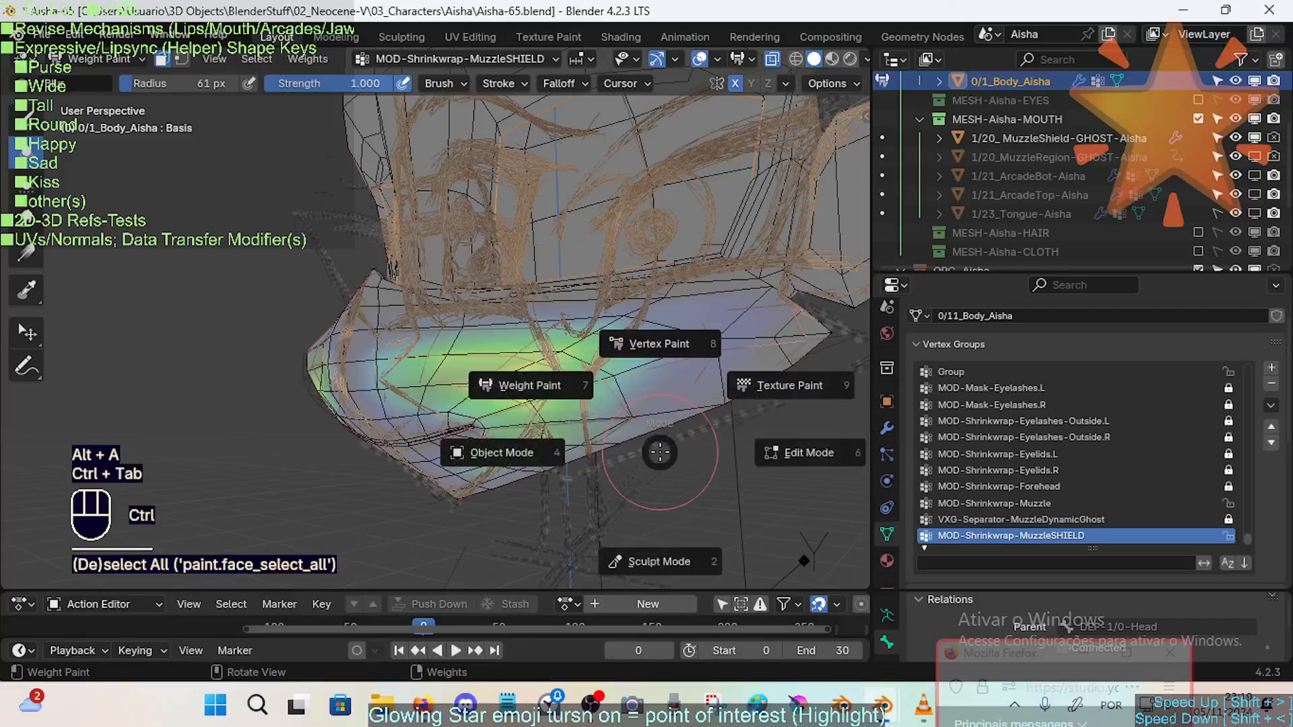
left_click(502, 452)
left_click(1207, 534)
left_click(1230, 535)
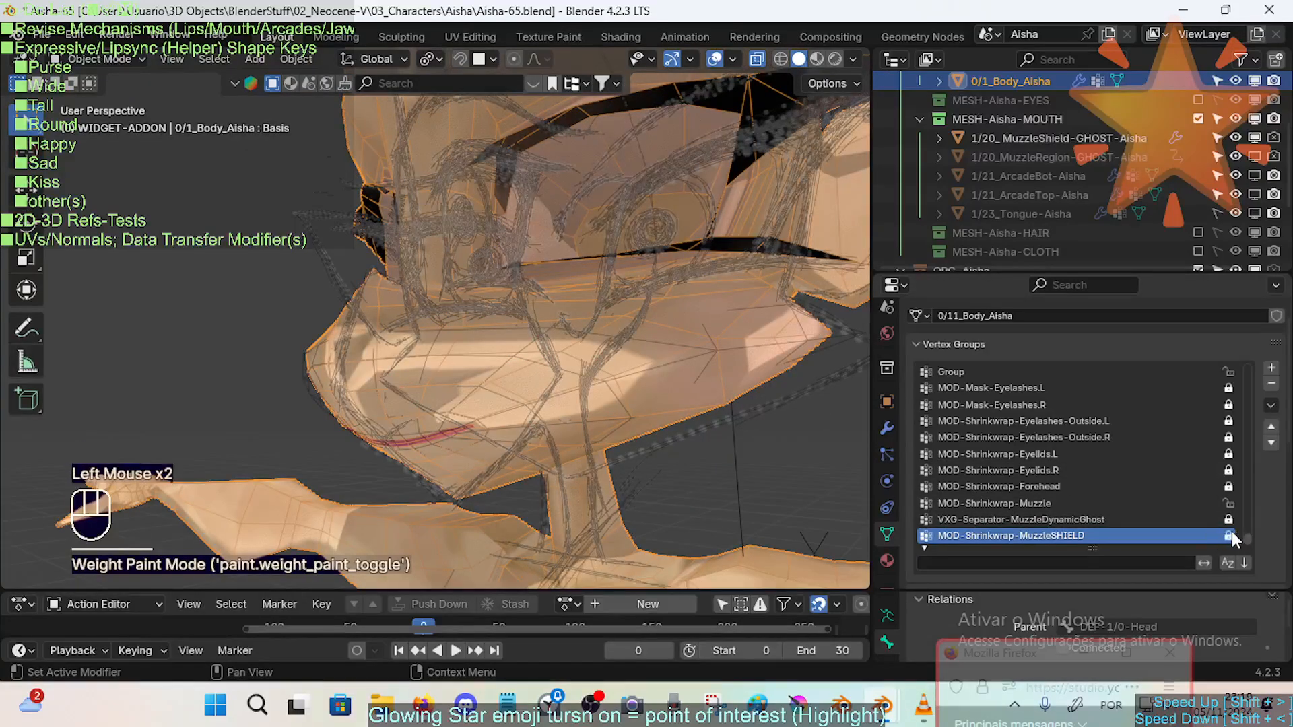
Enable the viewport display of the body's Shrinkwrap TEMP modifier.
left_click(639, 317)
left_click(886, 428)
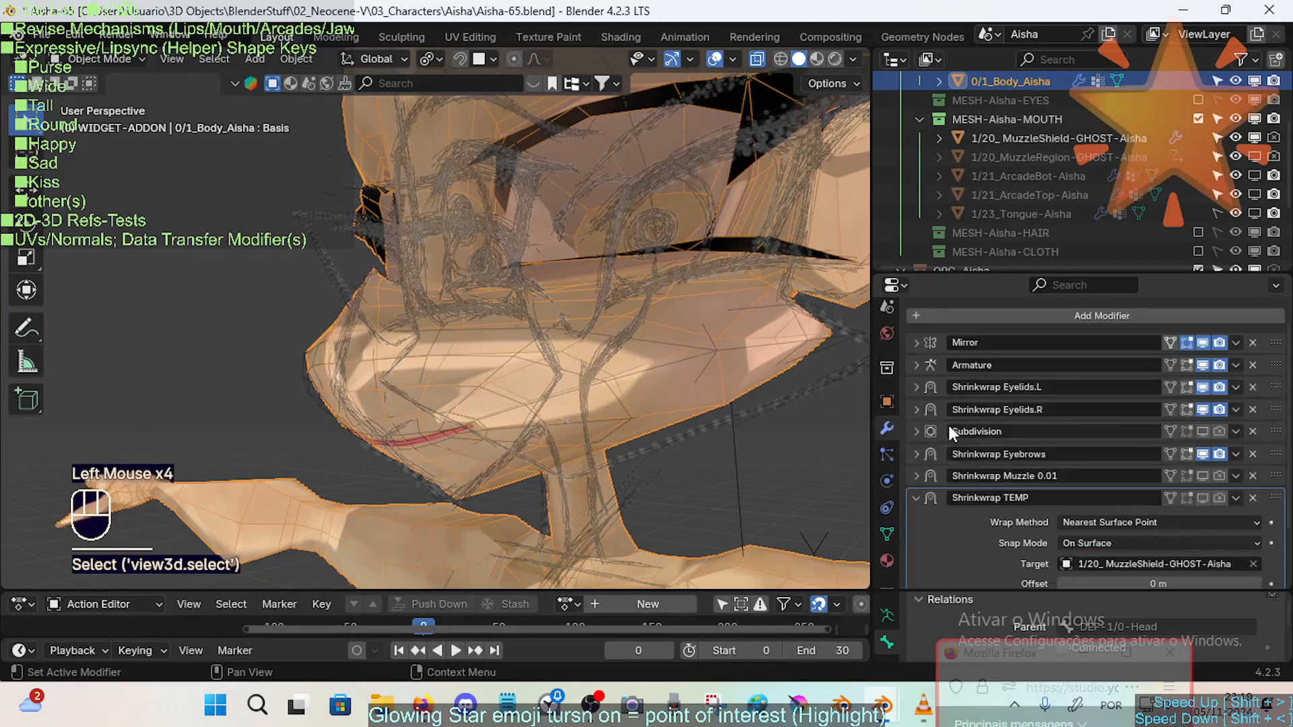
scroll(1131, 485, "down", 2)
left_click(1202, 420)
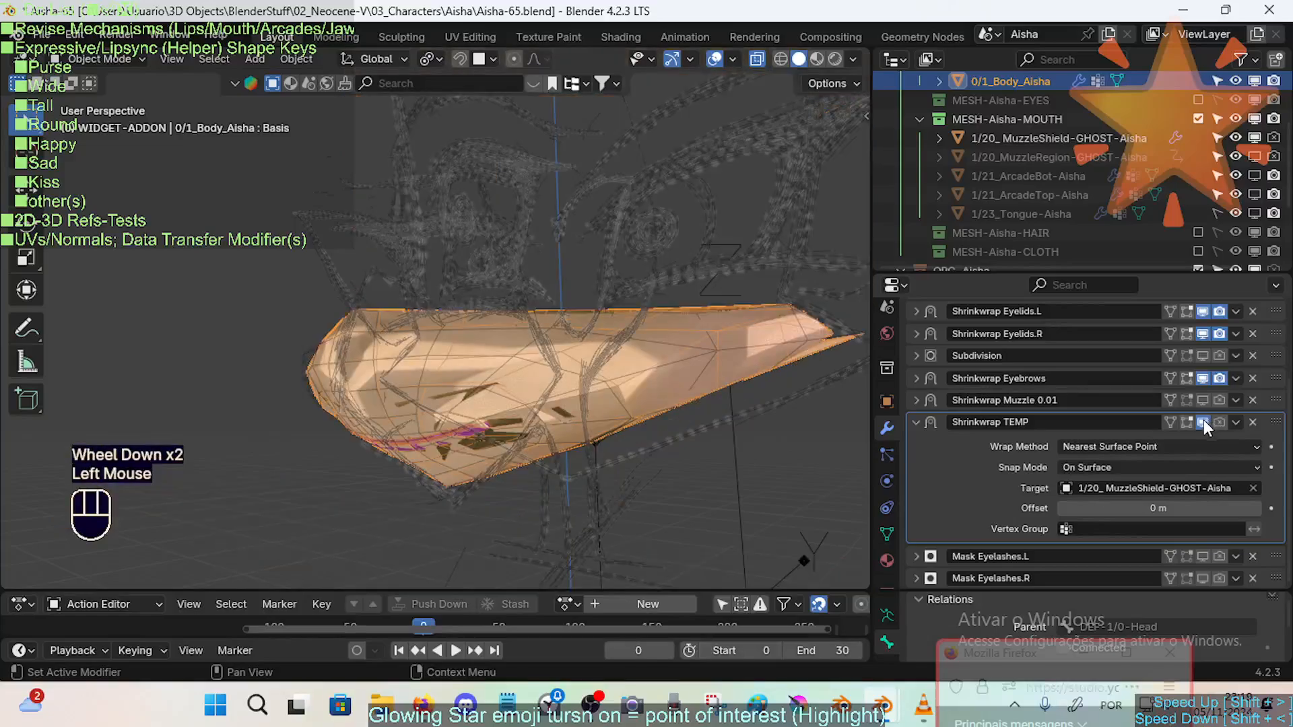
Enable the Shrinkwrap TEMP modifier for rendering as well and limit it to the MOD-Shrinkwrap-MuzzleSHIELD vertex group.
left_click(1204, 421)
left_click(1217, 422)
left_click(1202, 423)
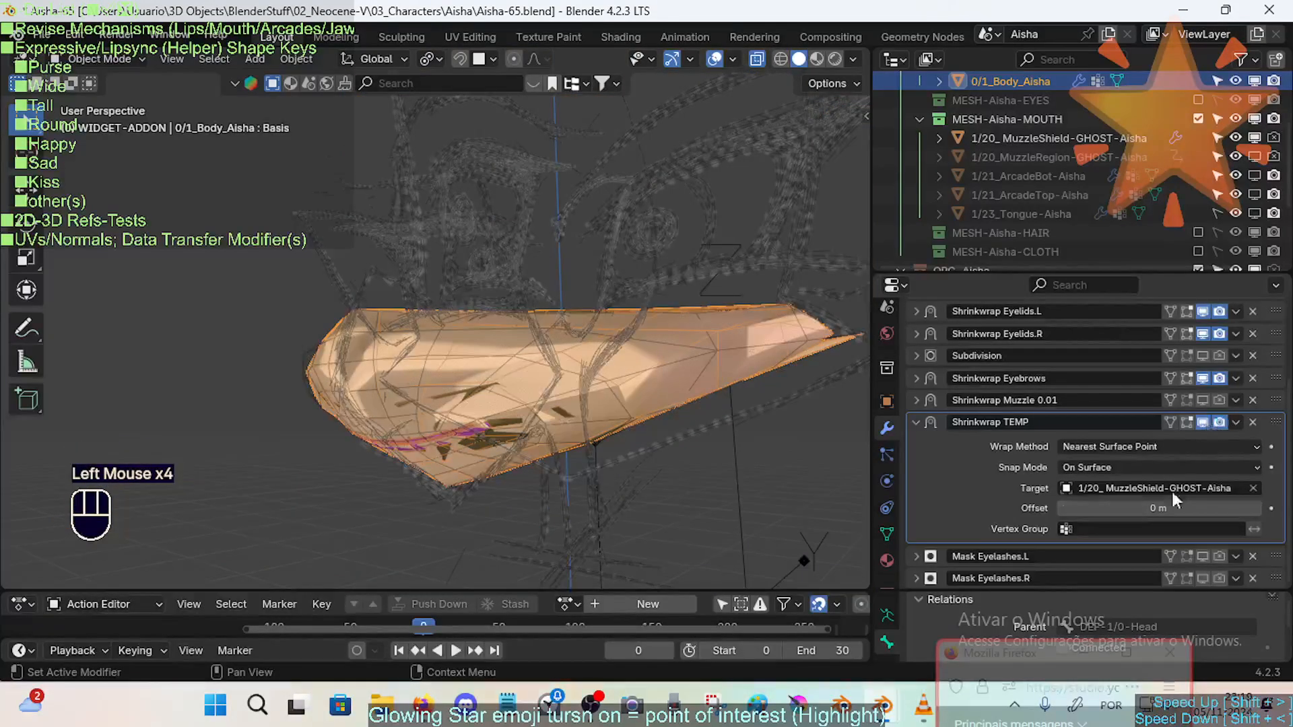
left_click(1131, 529, "shift")
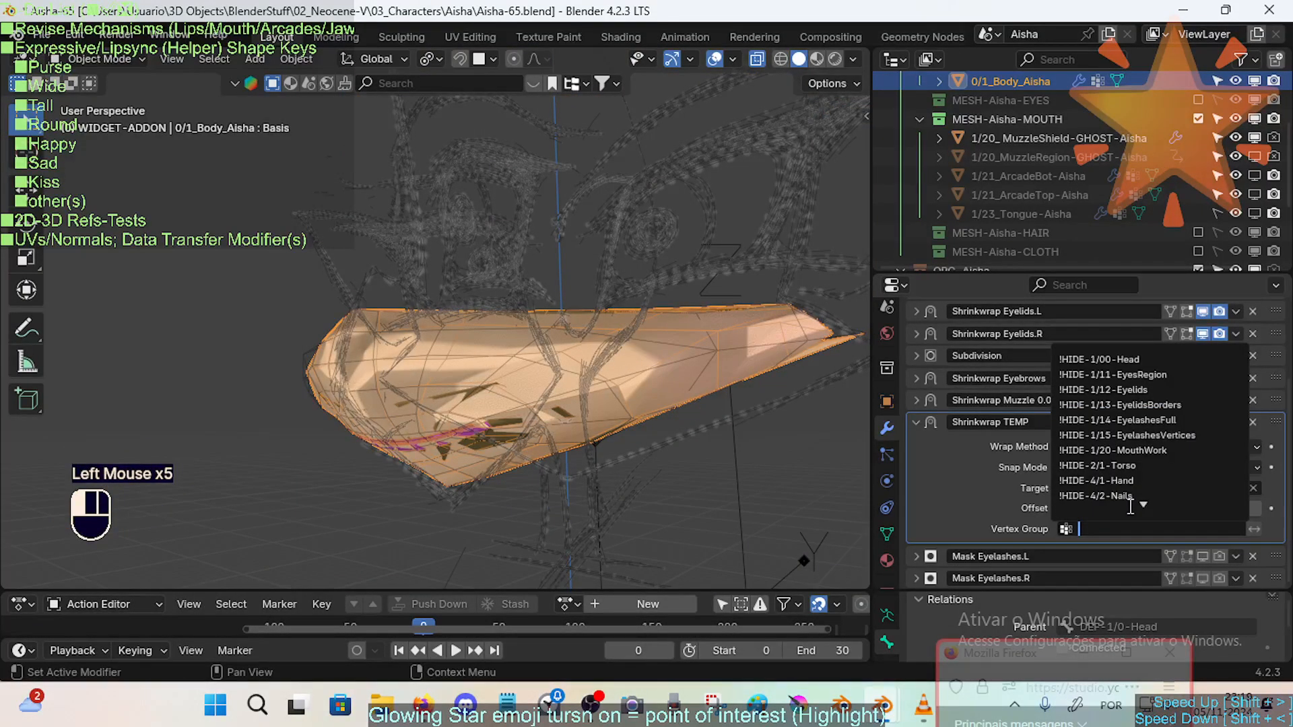
type("SHI")
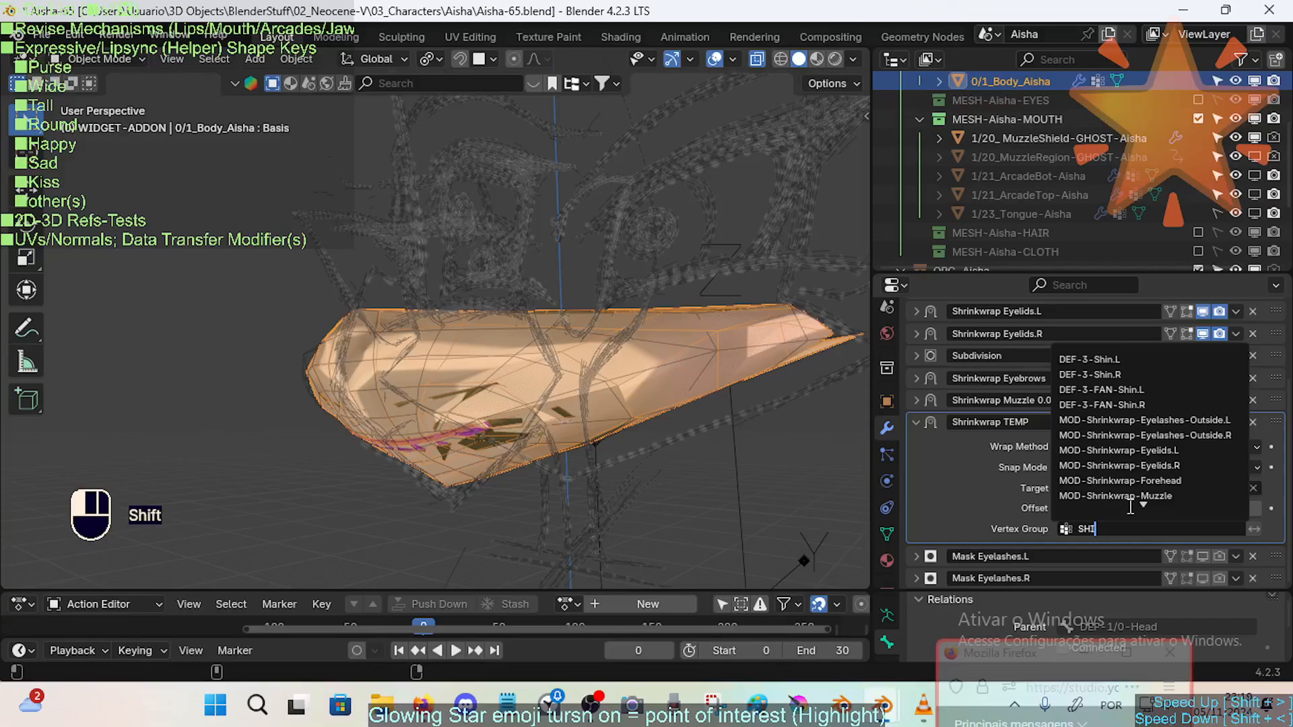
type("ELD")
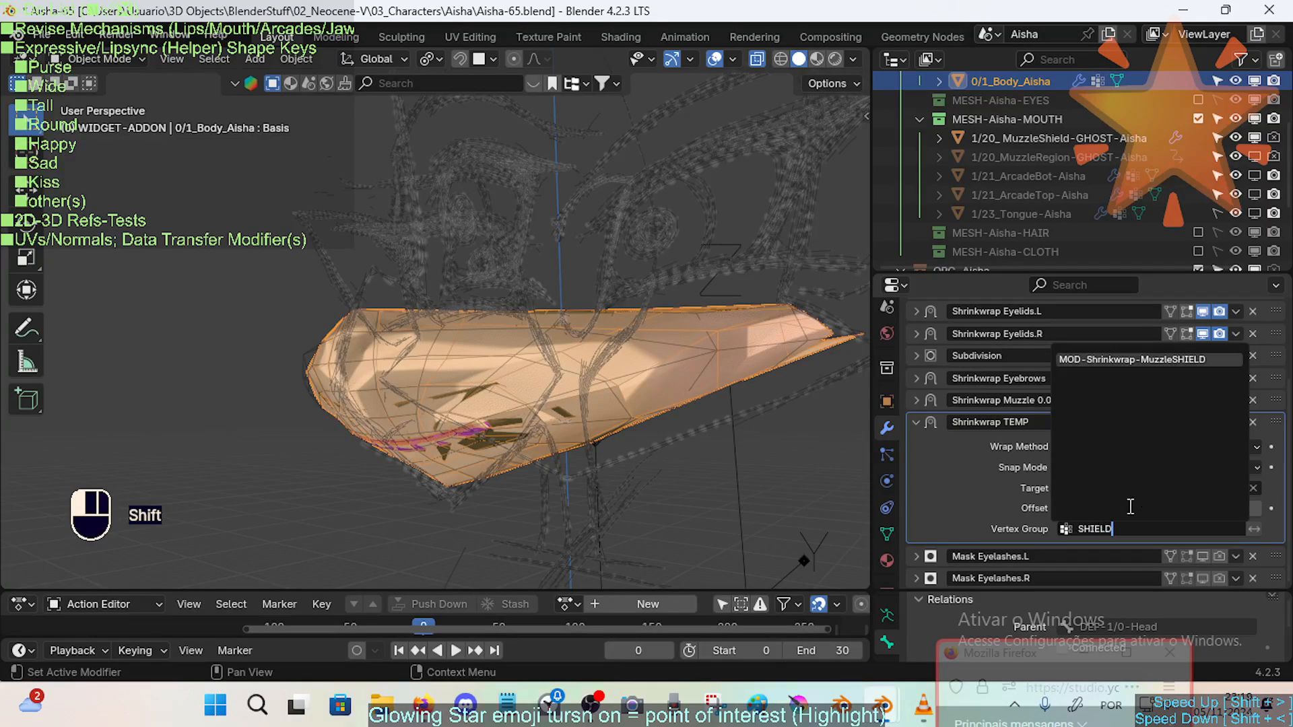
key("Return")
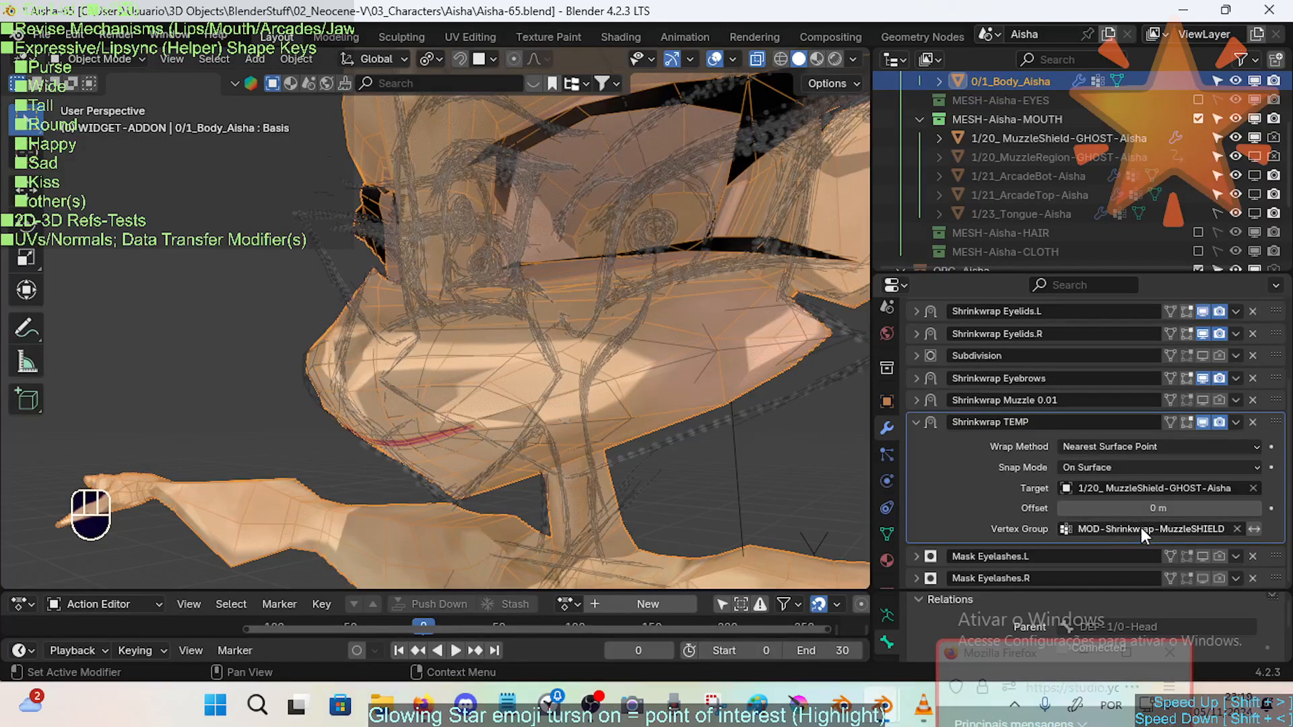
Compare the muzzle's side profile with Shrinkwrap TEMP off and on, and examine the shape from the side round to the front.
left_click(1204, 423)
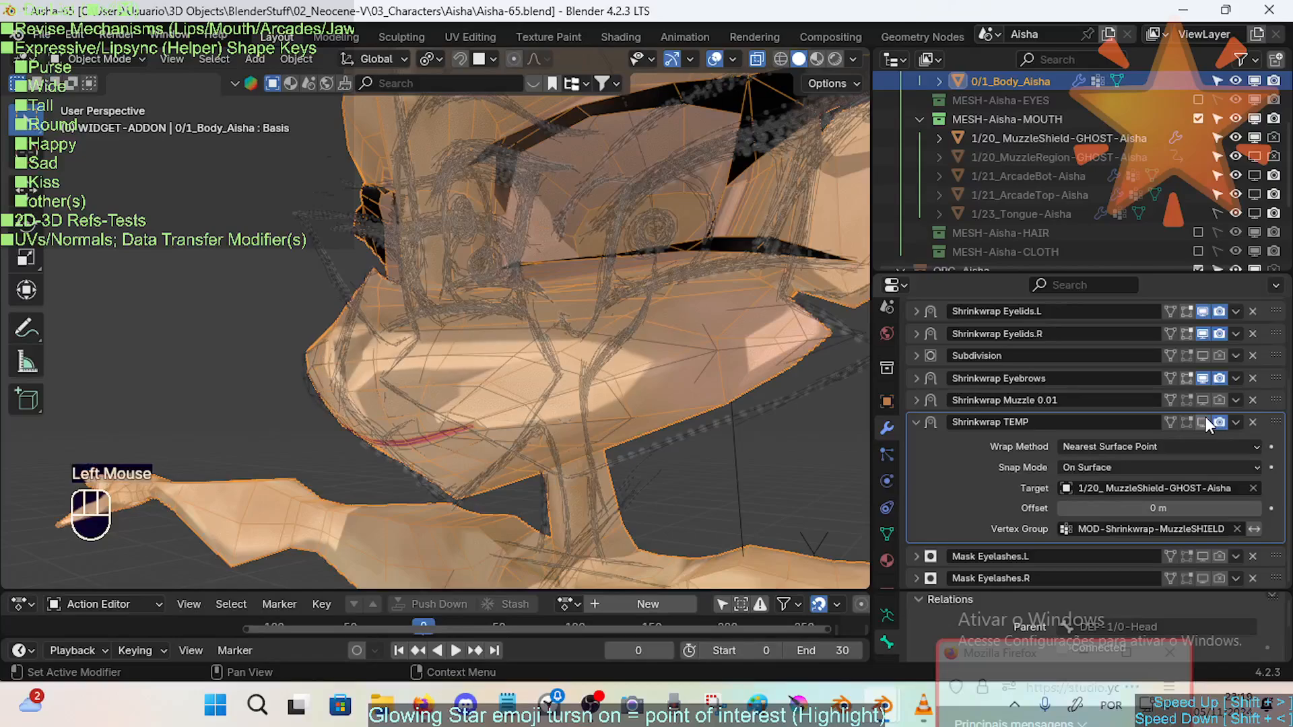
left_click(1204, 422)
left_click(1204, 422)
left_click(1204, 422)
middle_click_drag(659, 364, 624, 375)
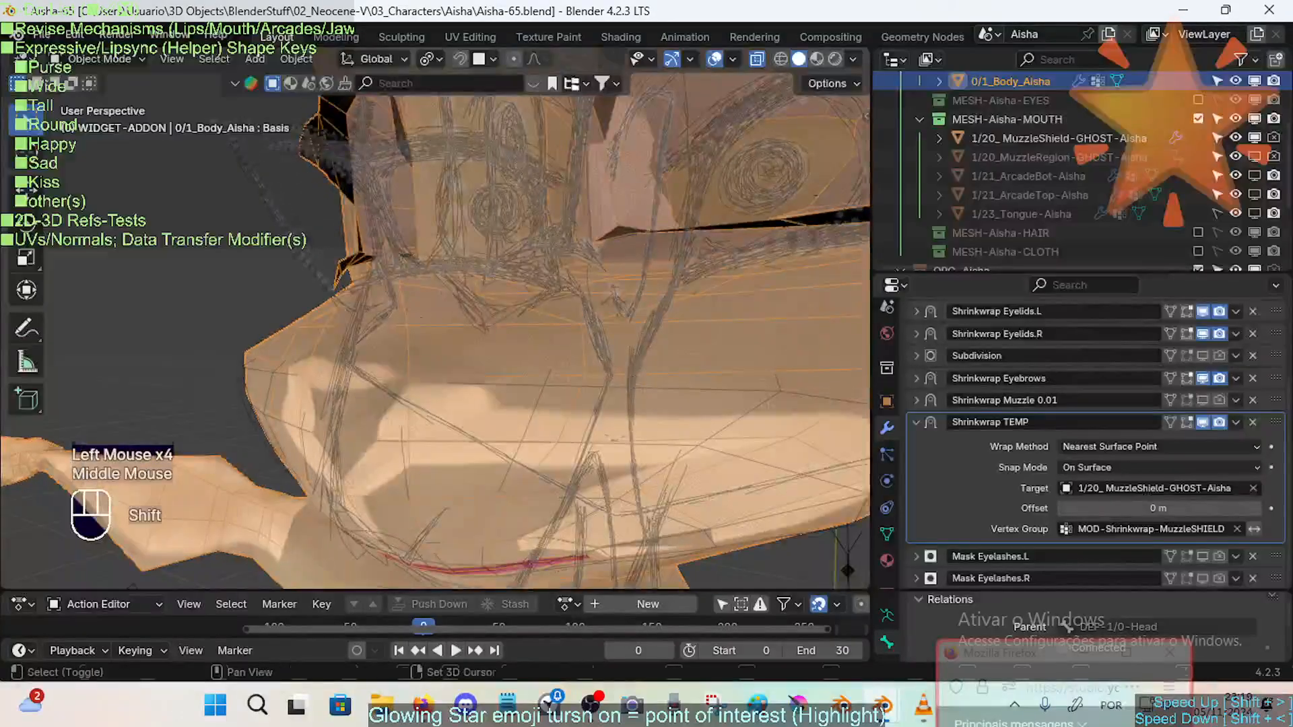
key("shift+grave")
key("s")
key("e")
key("a")
key("w")
left_click(1077, 428)
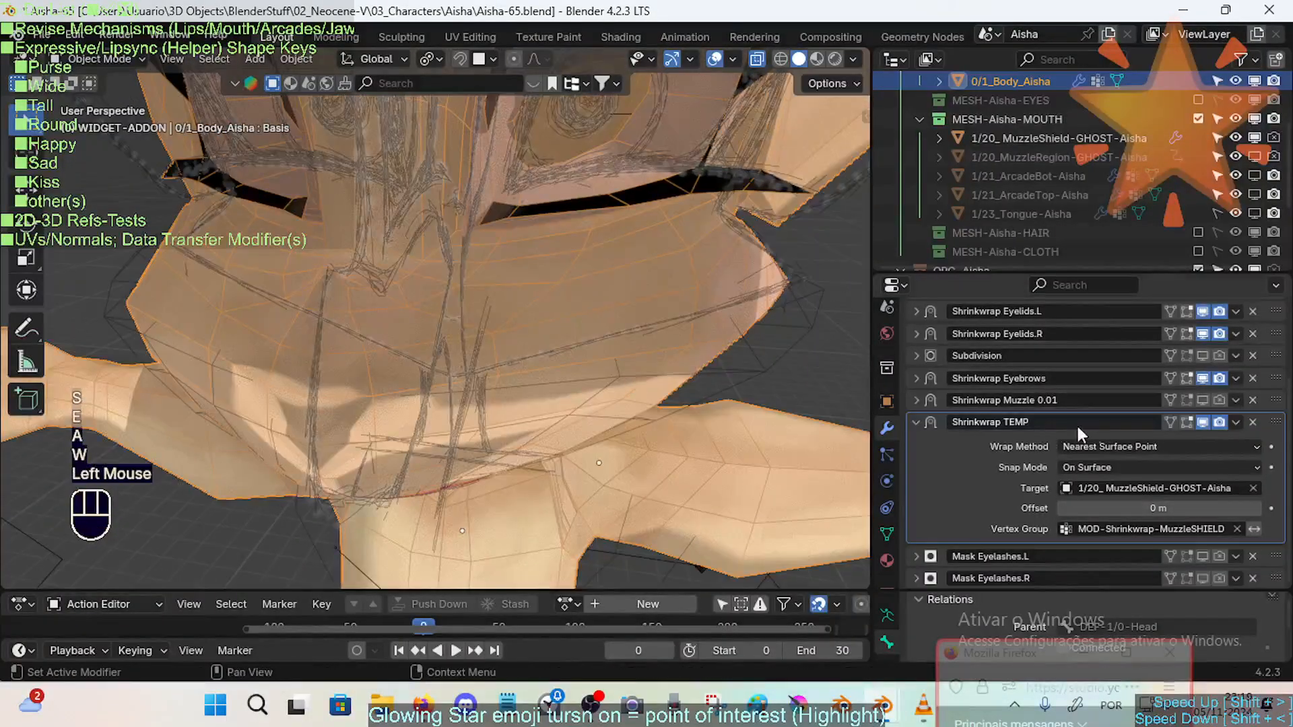
Compare the front of the muzzle with the Shrinkwrap TEMP viewport display repeatedly off and on, leaving it enabled, and examine the fit up close.
left_click(1205, 425)
left_click(1205, 424)
left_click(1203, 422)
left_click(1203, 422)
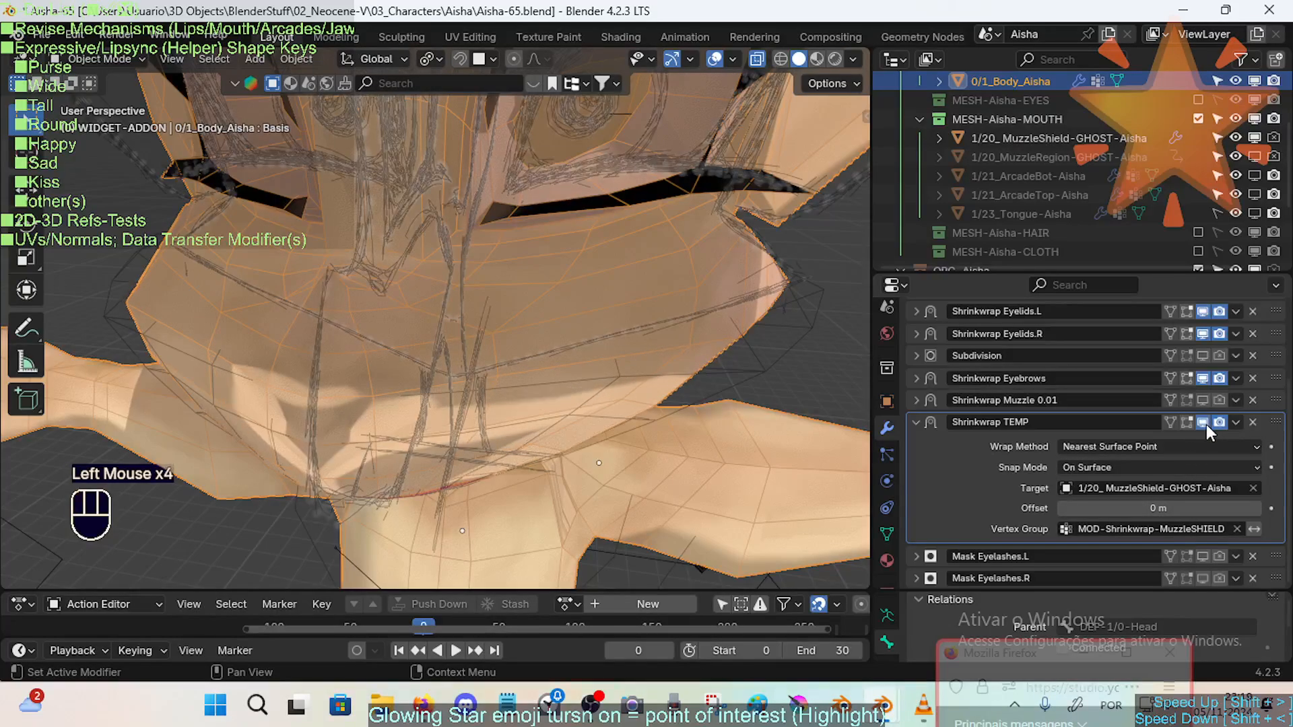
left_click(1203, 422)
left_click(1203, 422)
left_click(1206, 425)
left_click(1206, 424)
middle_click_drag(747, 431, 730, 431)
left_click(1202, 423)
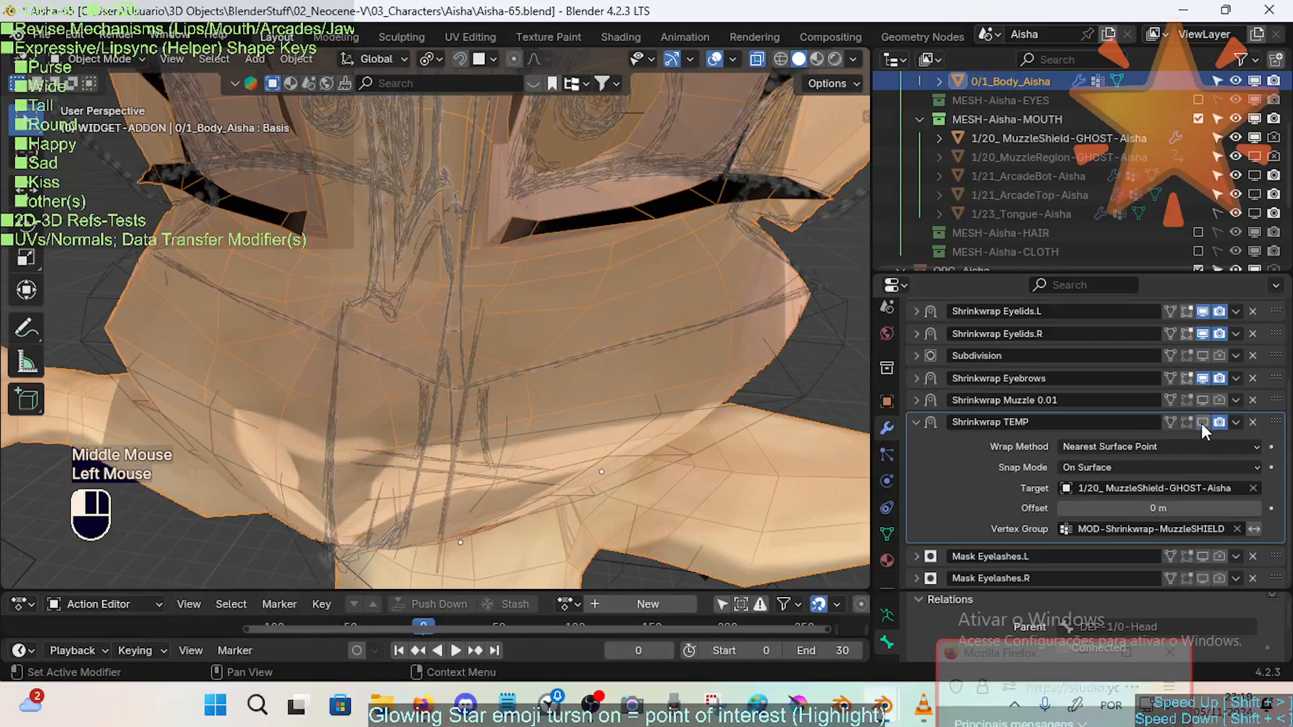
left_click(1202, 423)
left_click(1203, 423)
left_click(1203, 423)
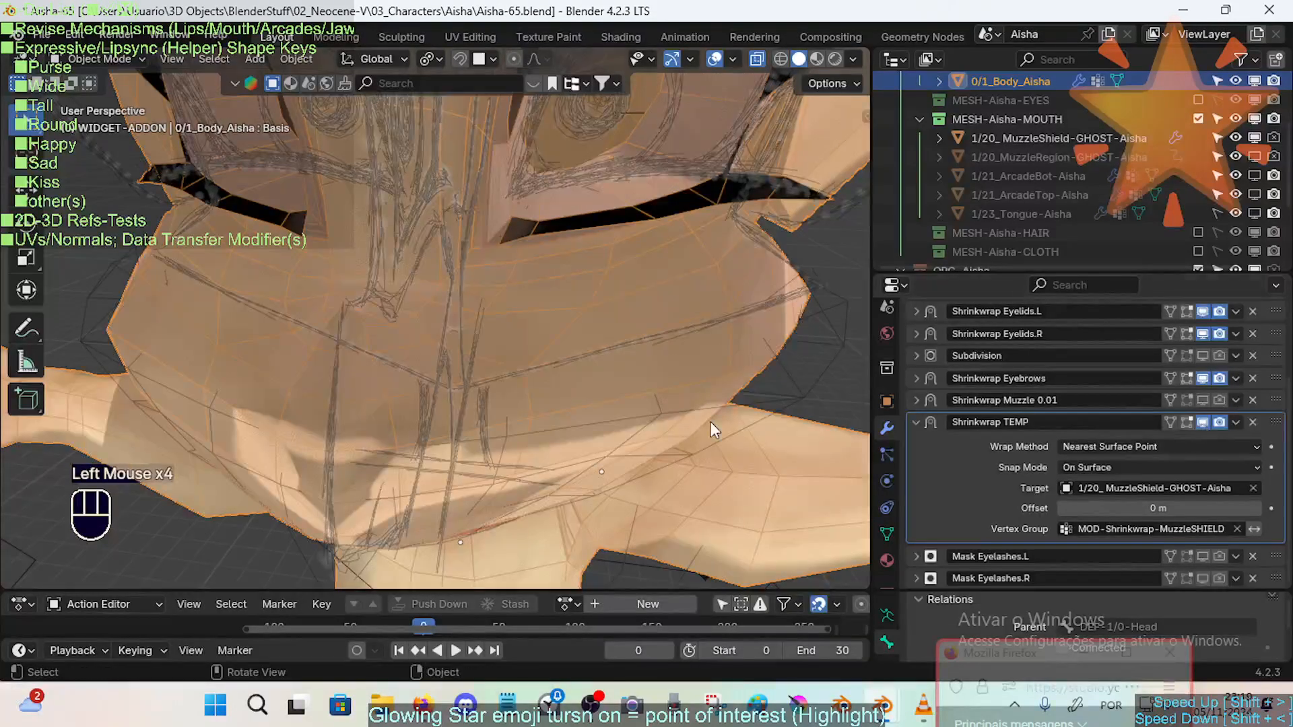
middle_click_drag(714, 419, 725, 415)
key("shift+grave")
key("q")
key("d")
key("w")
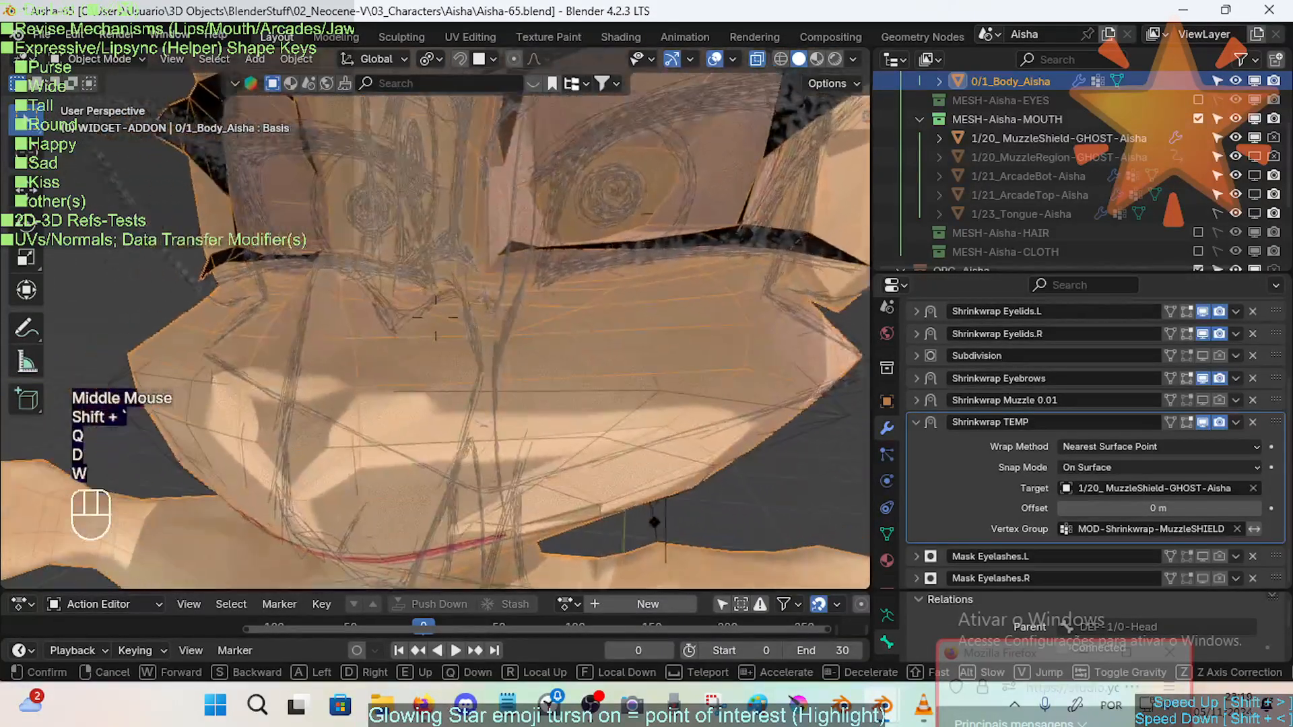
key("a")
key("d")
left_click(436, 317)
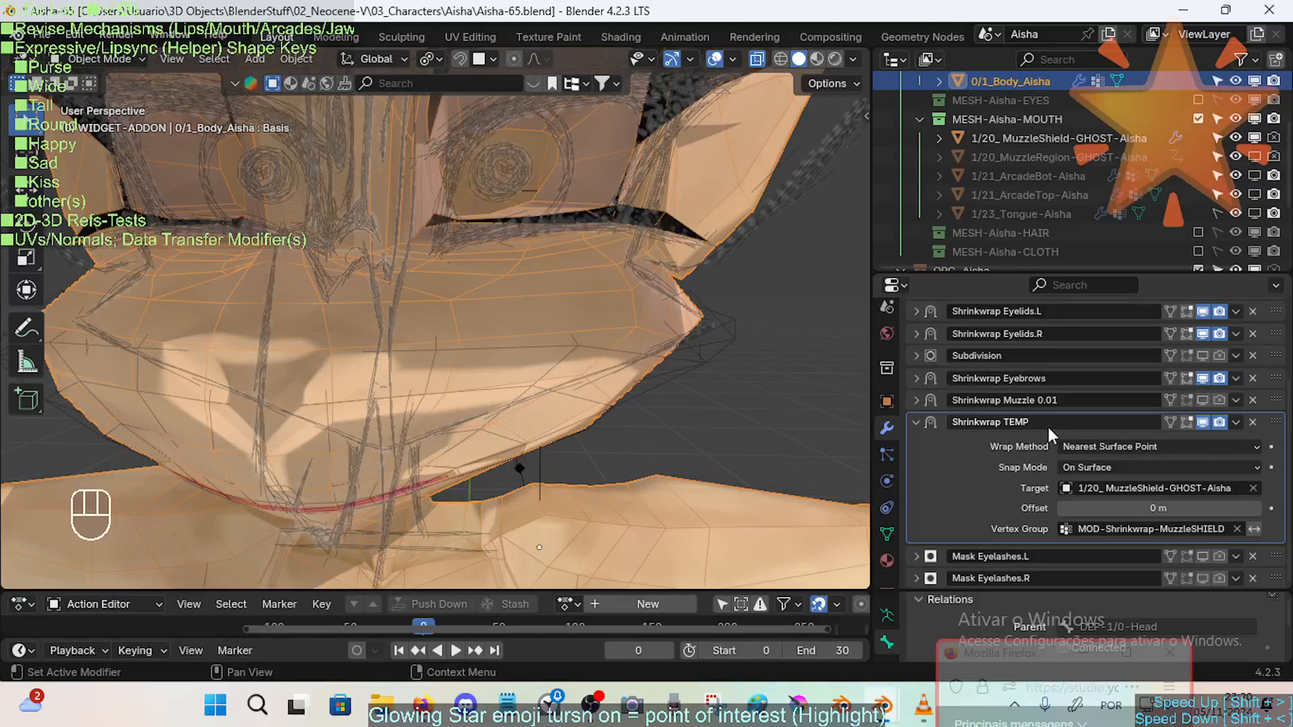
Duplicate the Shrinkwrap TEMP modifier and rename the copy Shrinkwrap BAK-MuzzleSHIELD.
key("shift+d")
left_click(915, 421)
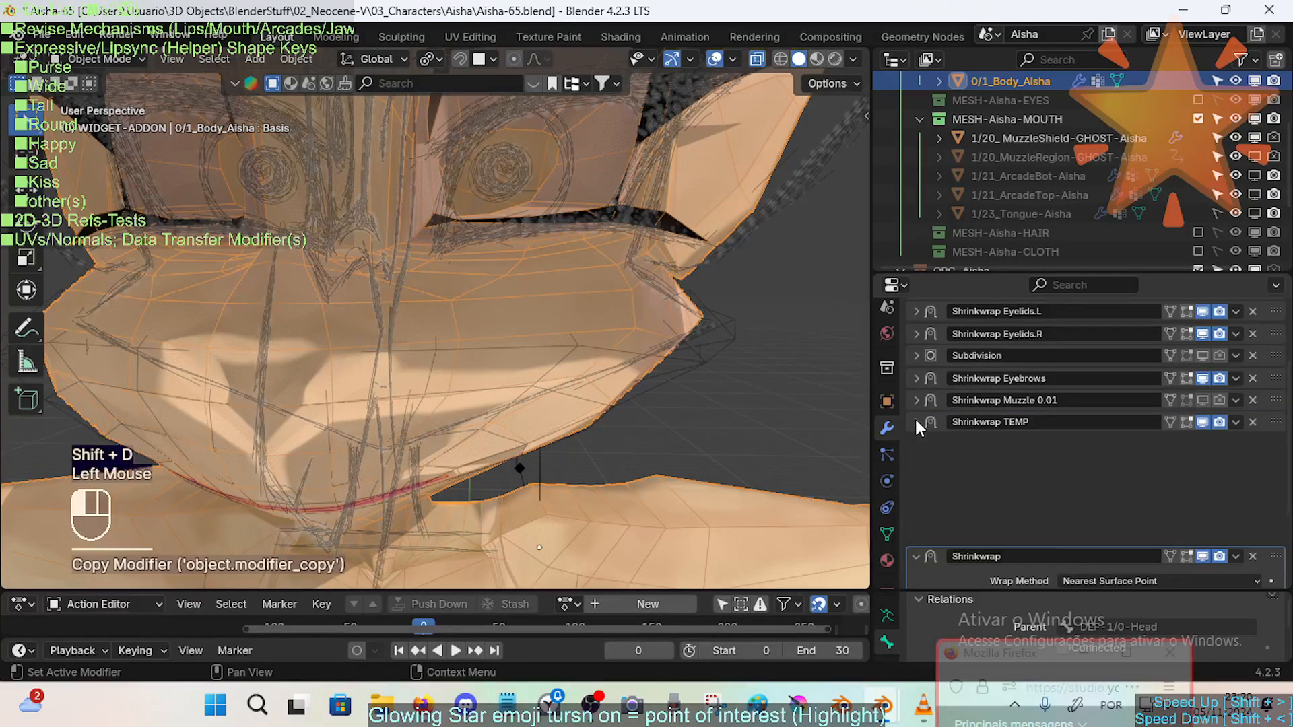
double_click(1016, 422)
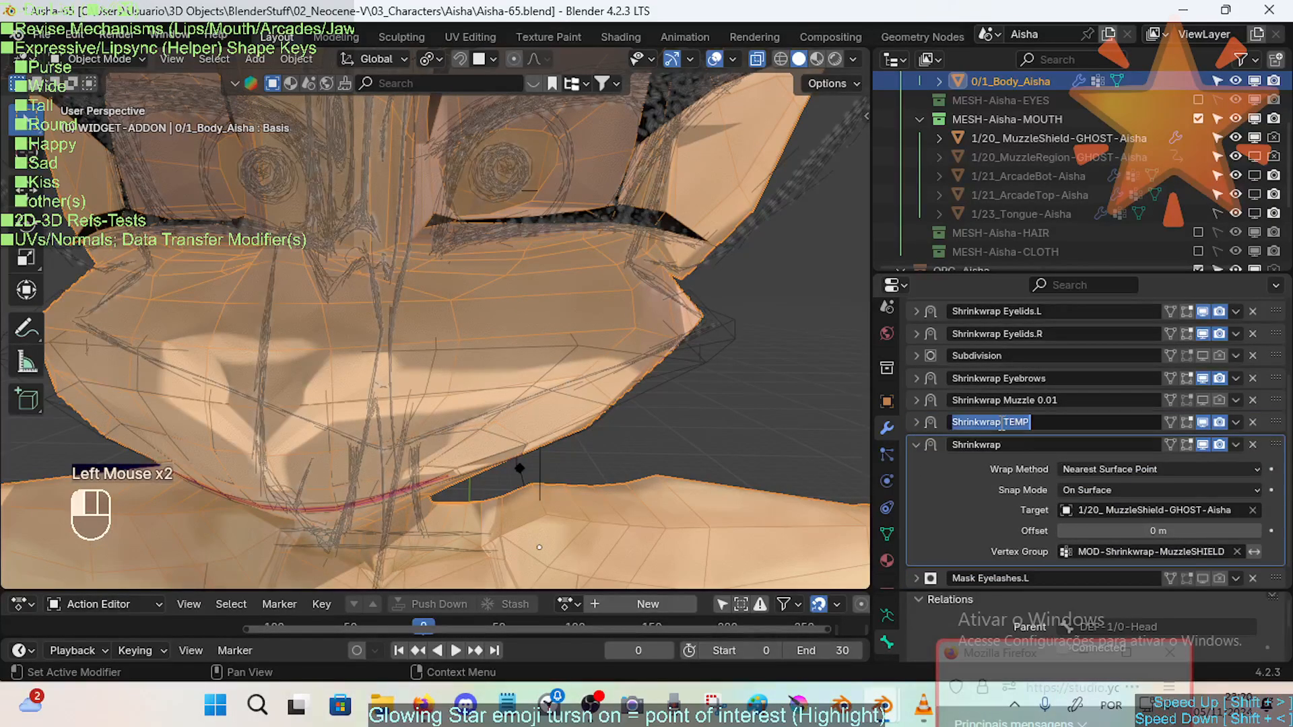
left_click(1004, 445)
key("End")
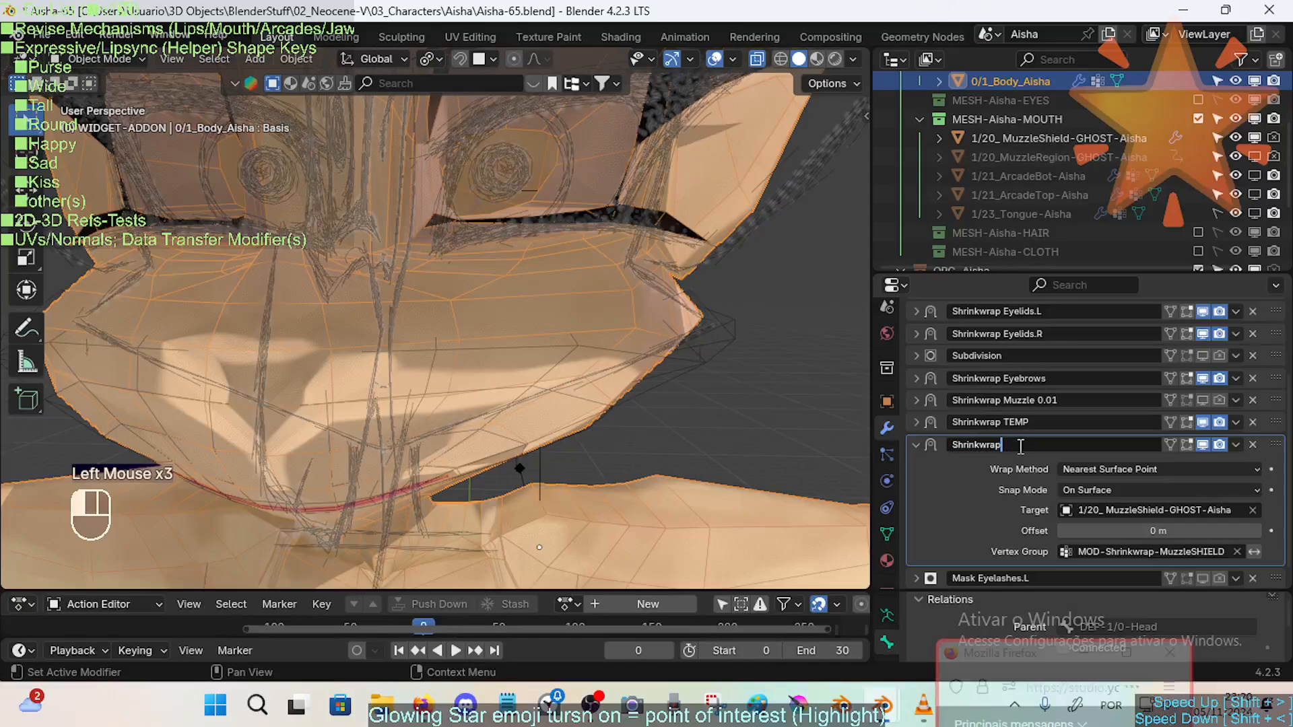
type("MuzzleSh")
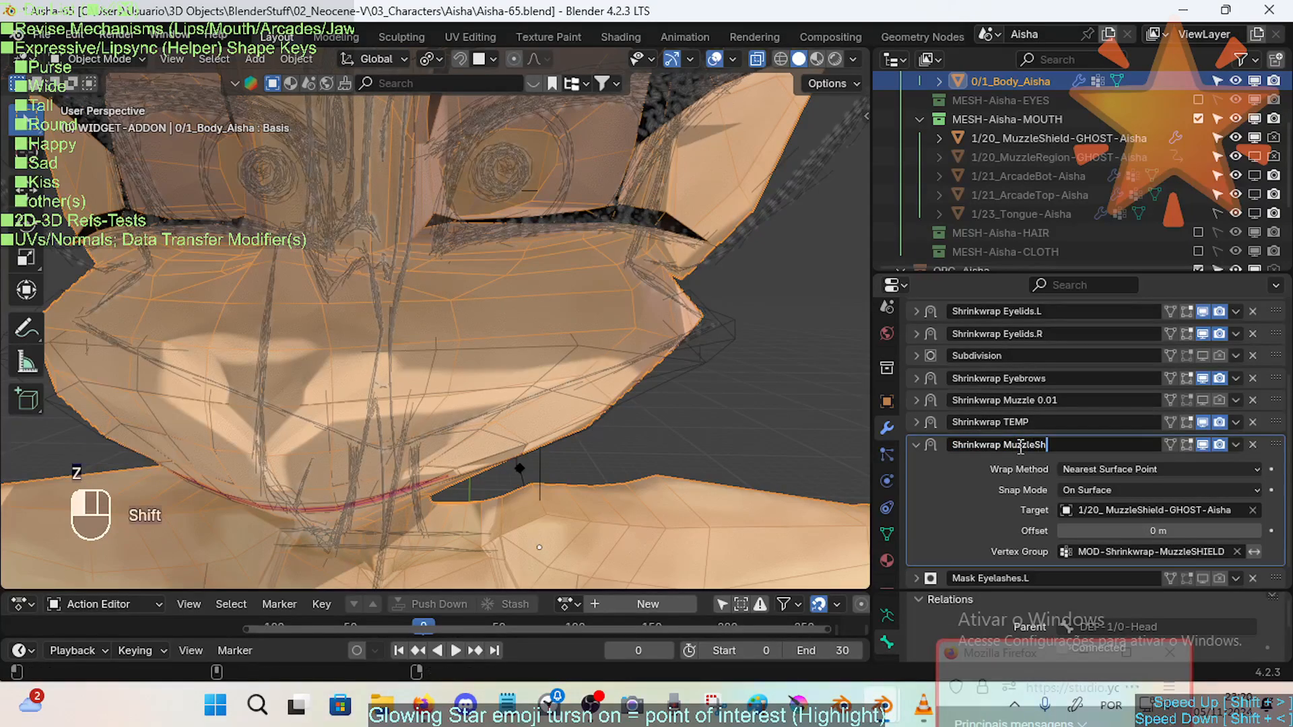
key("shift+BackSpace")
key("shift+BackSpace")
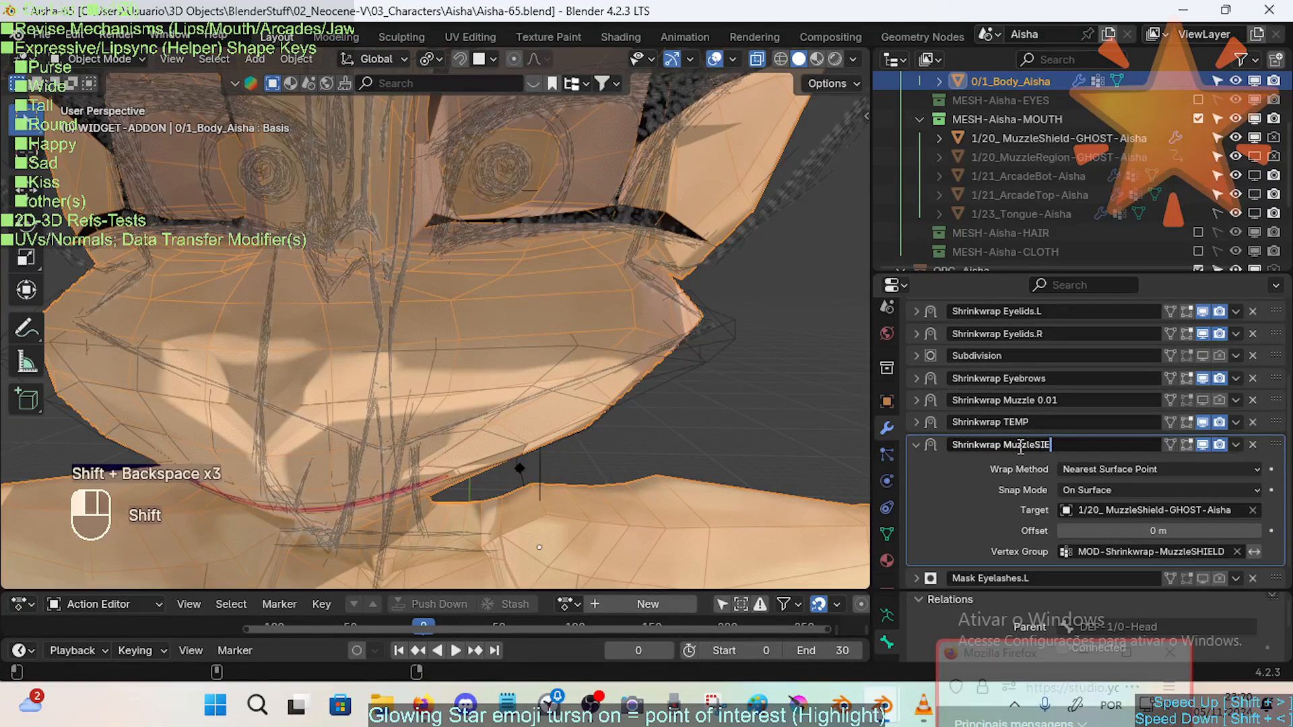
type("LD")
key("Return")
key("Right")
key("Right")
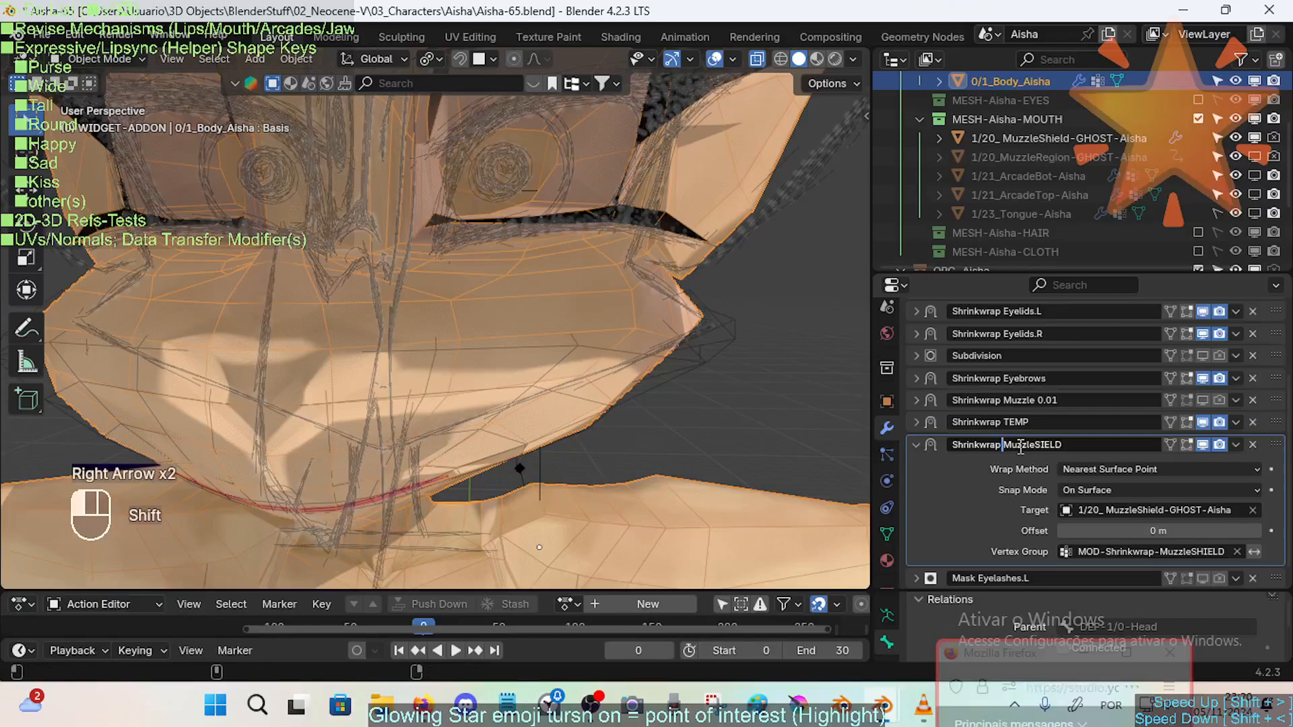
type("_")
key("Return")
key("Left")
key("Left")
key("Left")
key("Left")
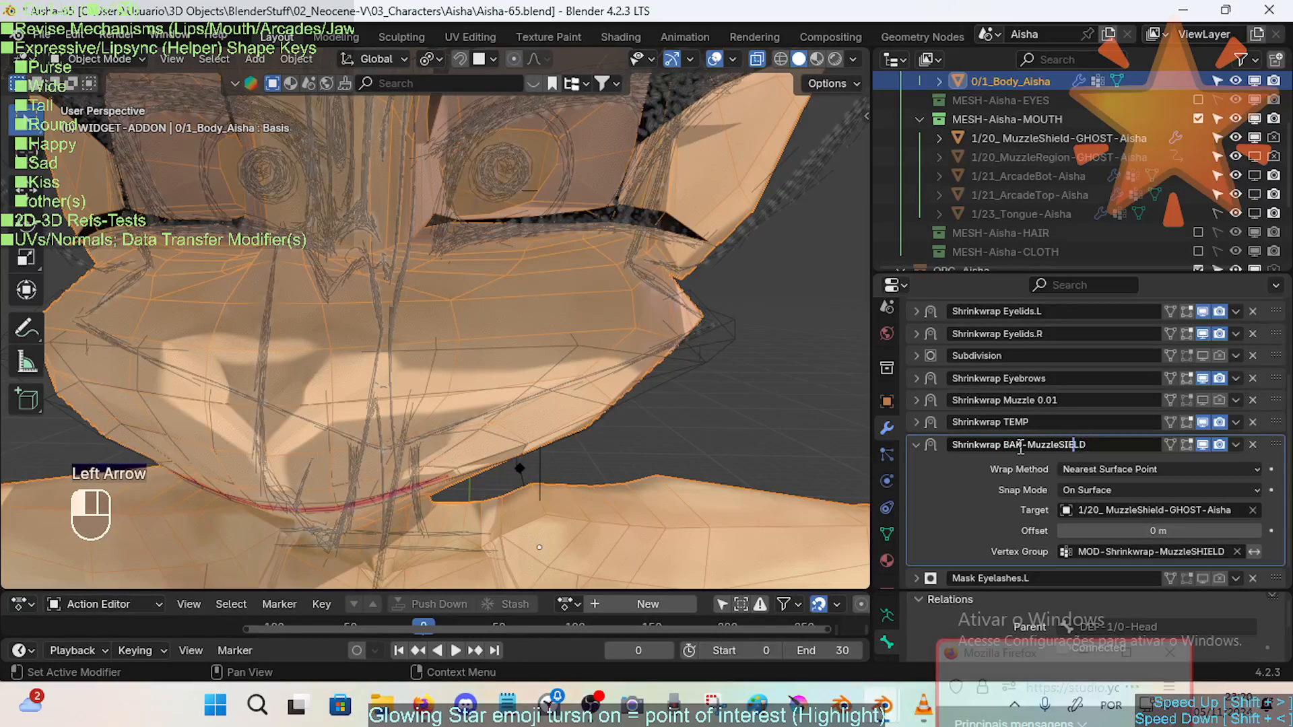
type("H")
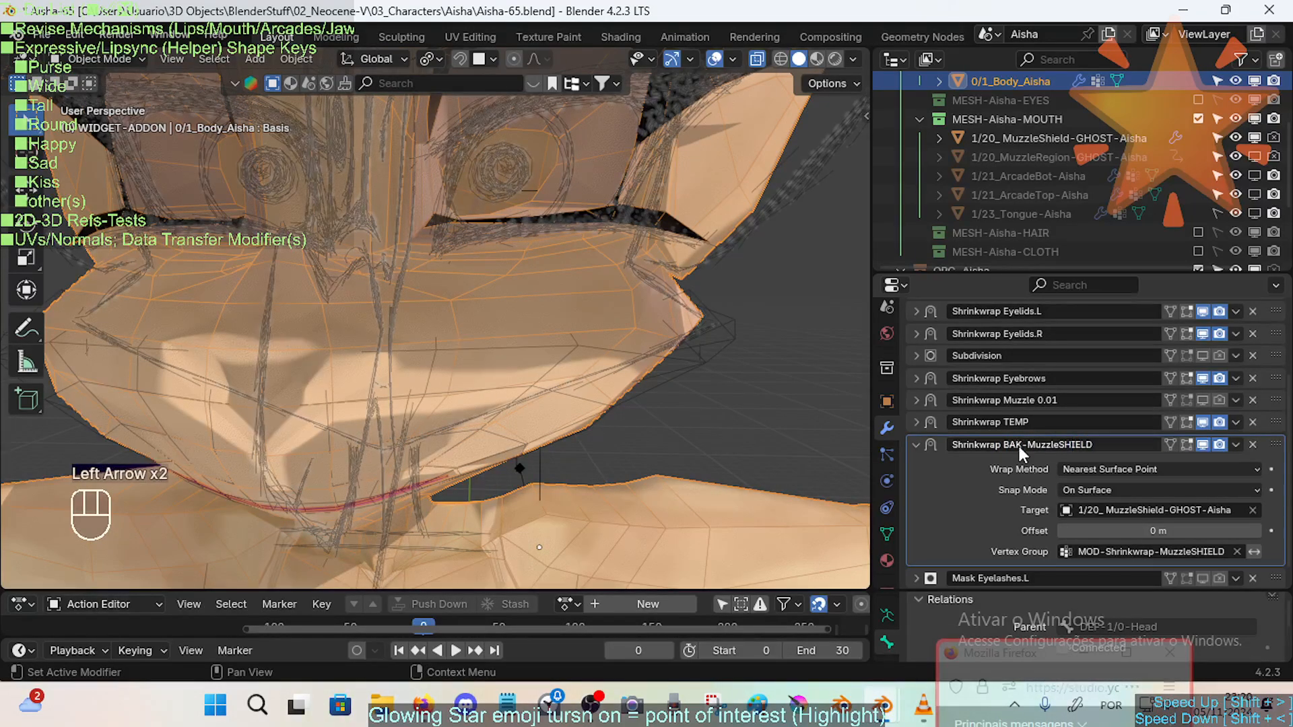
key("Return")
Disable the backup Shrinkwrap modifier in viewport and render, collapse it and move it to the end of the modifier stack.
left_click(1202, 445)
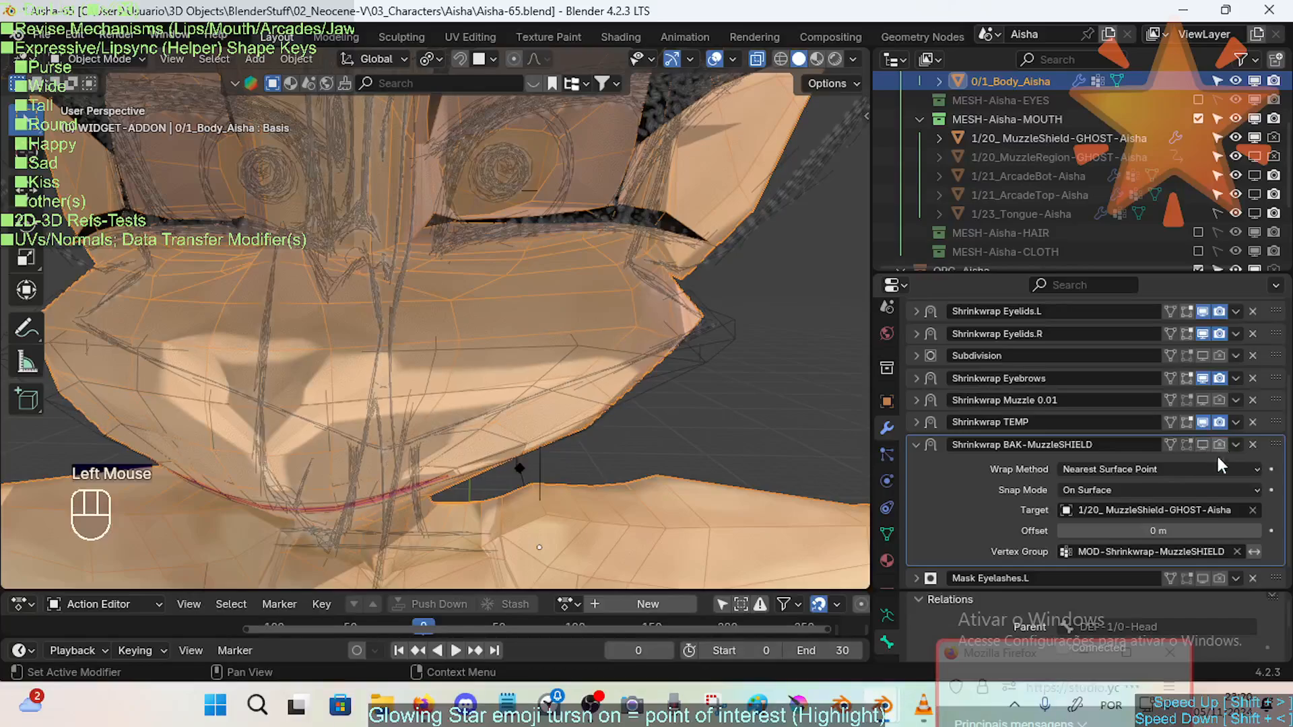
left_click(917, 444)
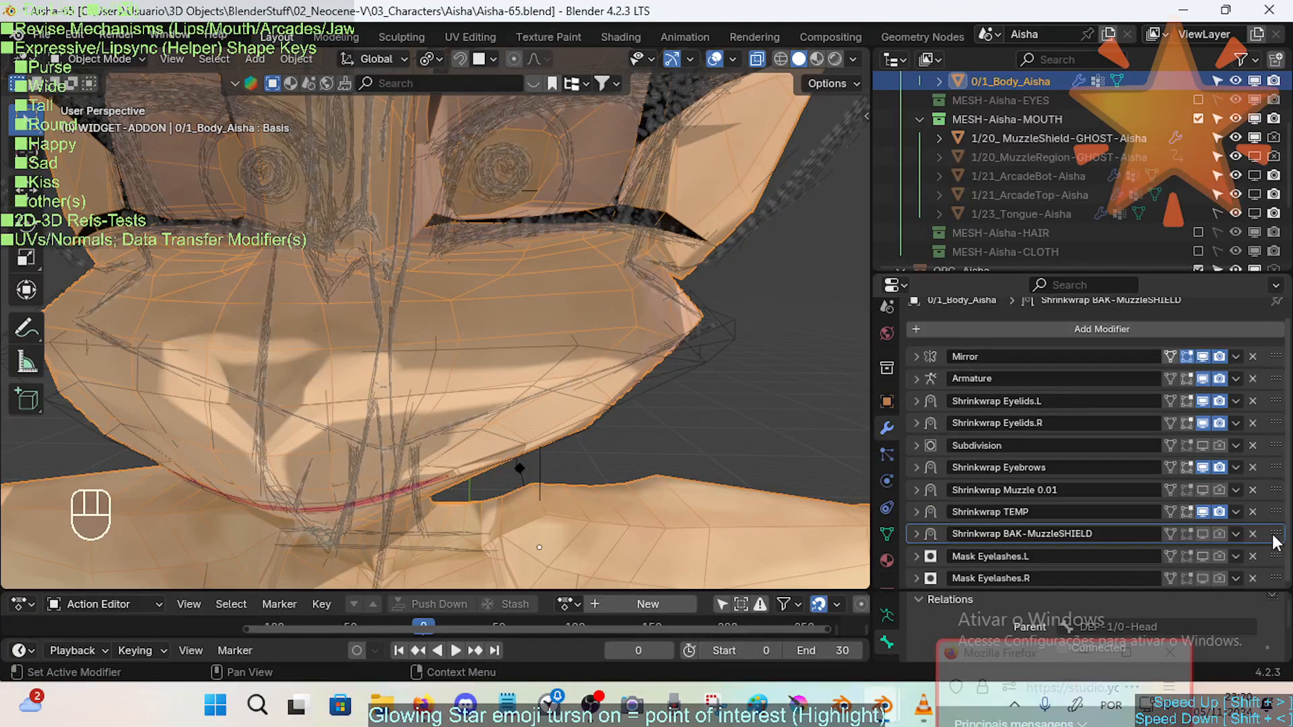
left_click_drag(1276, 535, 1262, 377)
left_click_drag(1263, 363, 1288, 593)
scroll(1281, 528, "down", 1)
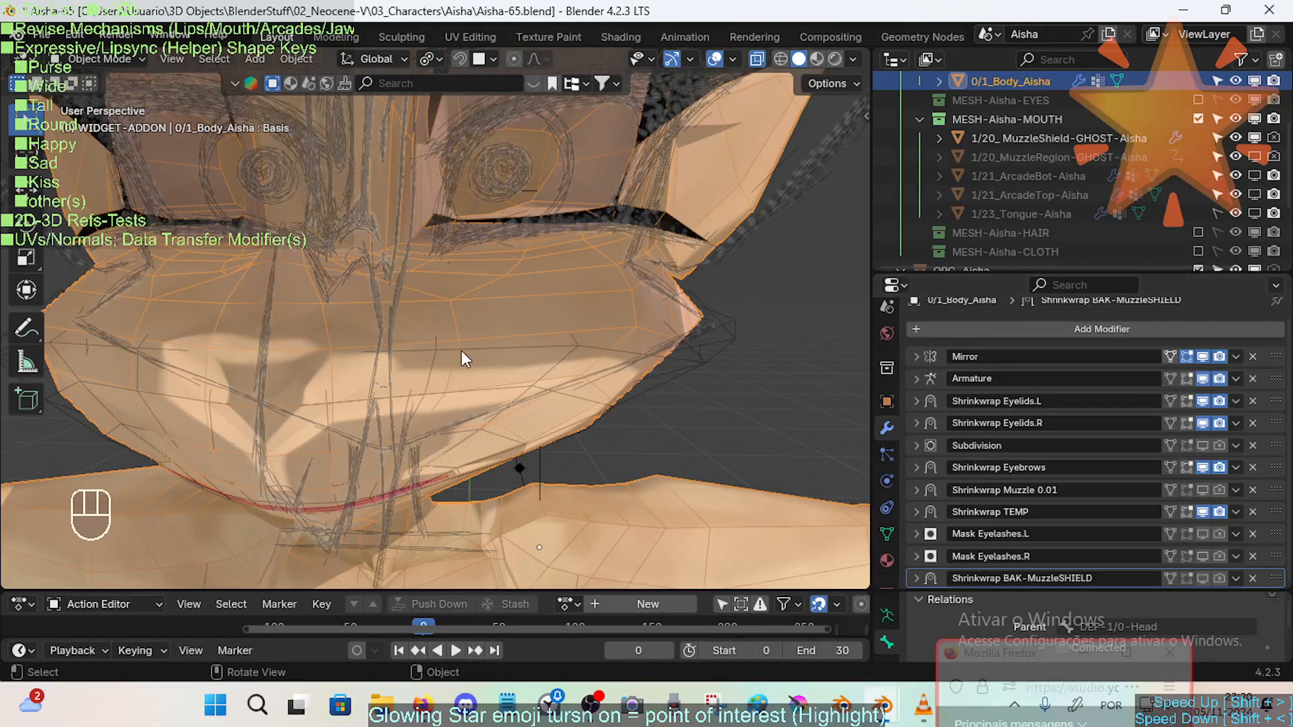
Check the muzzle from the opposite side and the front, comparing it with Shrinkwrap TEMP off and on and leaving it enabled.
scroll(503, 364, "down", 2)
middle_click_drag(503, 363, 544, 426)
scroll(535, 423, "down", 2)
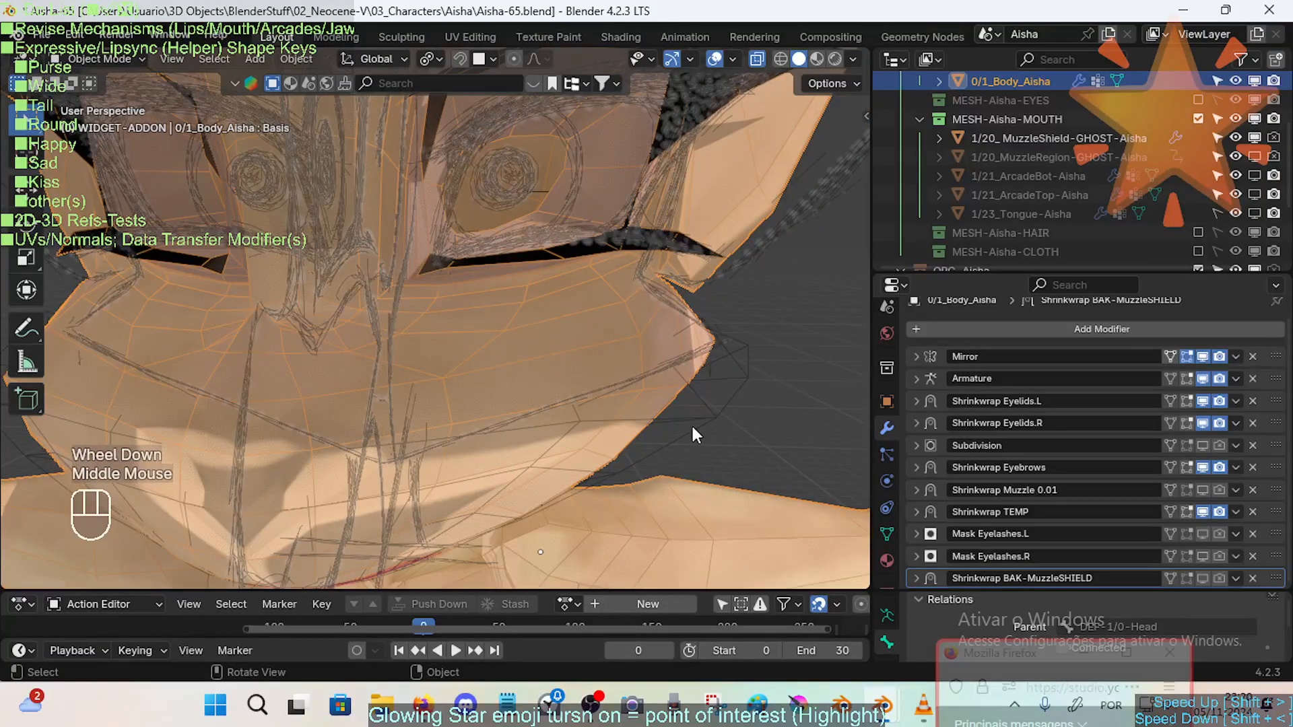
middle_click_drag(691, 423, 723, 408)
left_click(1209, 515)
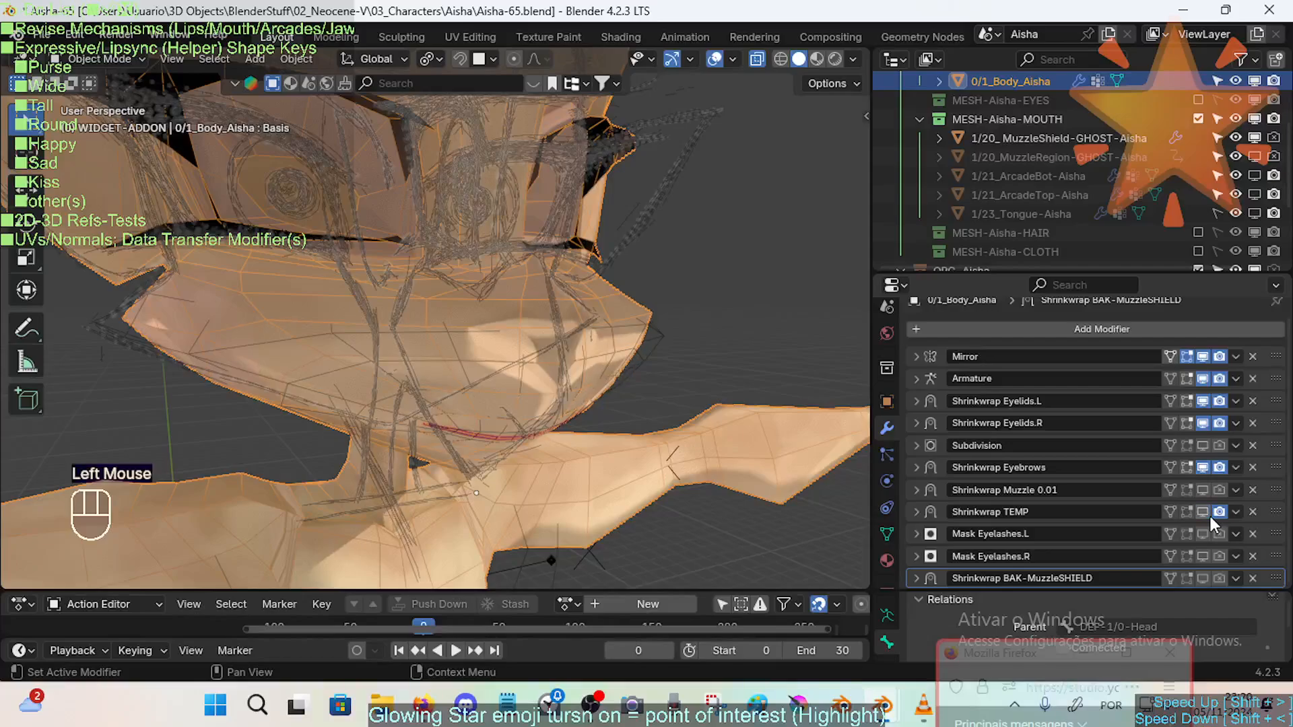
left_click(1209, 516)
left_click(1209, 516)
left_click(1210, 516)
left_click(1209, 516)
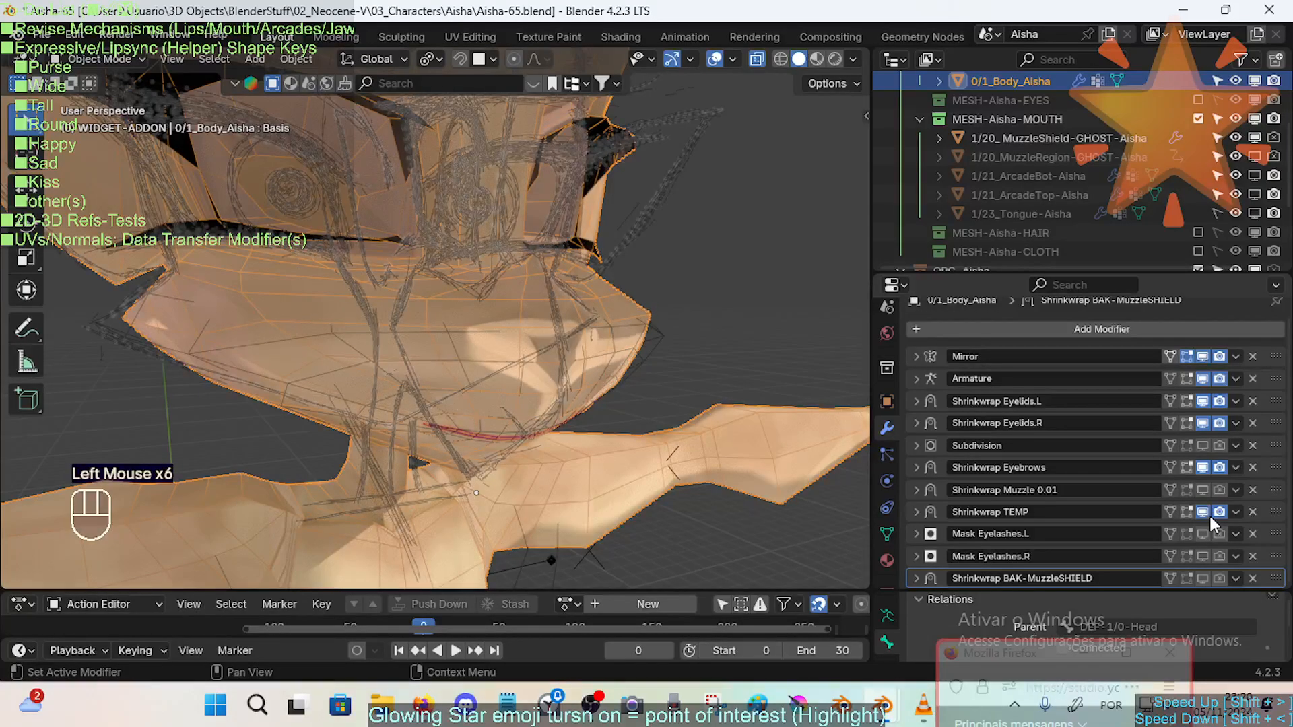
middle_click_drag(653, 350, 610, 370)
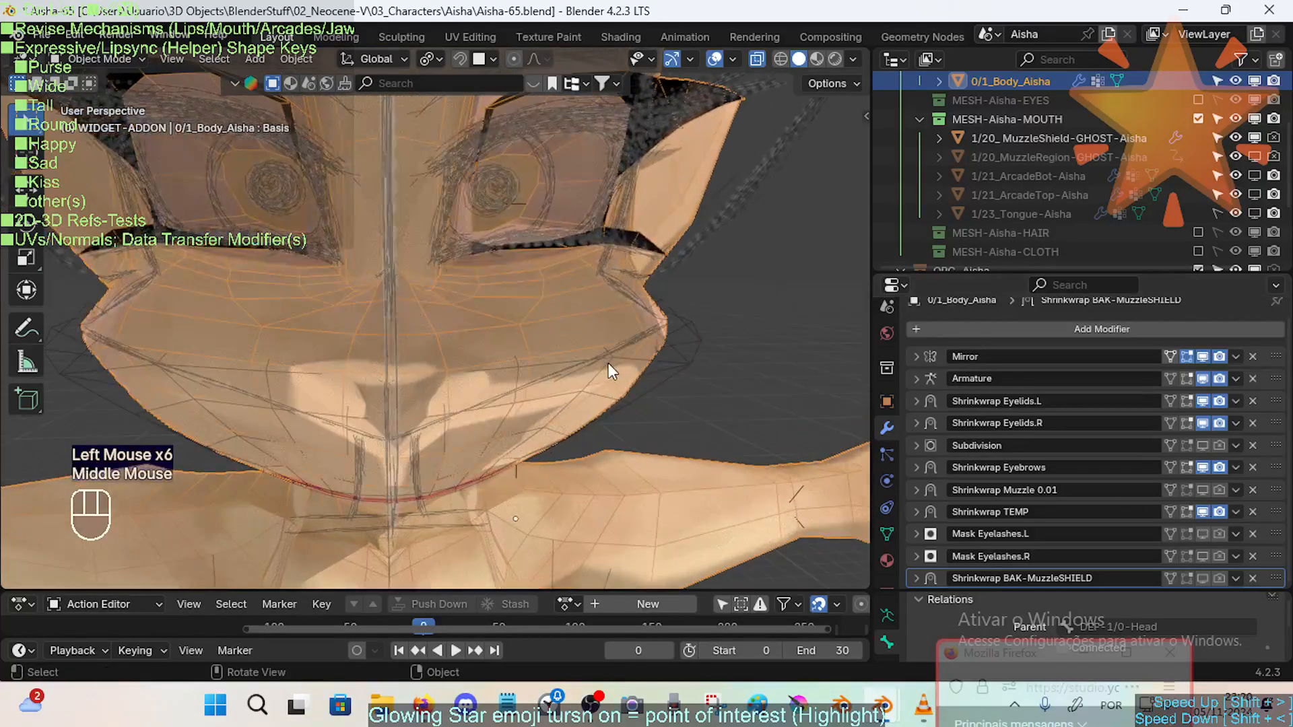
Unlock the MOD-Shrinkwrap-MuzzleSHIELD vertex group and show its weights in Weight Paint mode with the face mask off.
left_click(888, 532)
left_click(1230, 550)
key("ctrl+Tab")
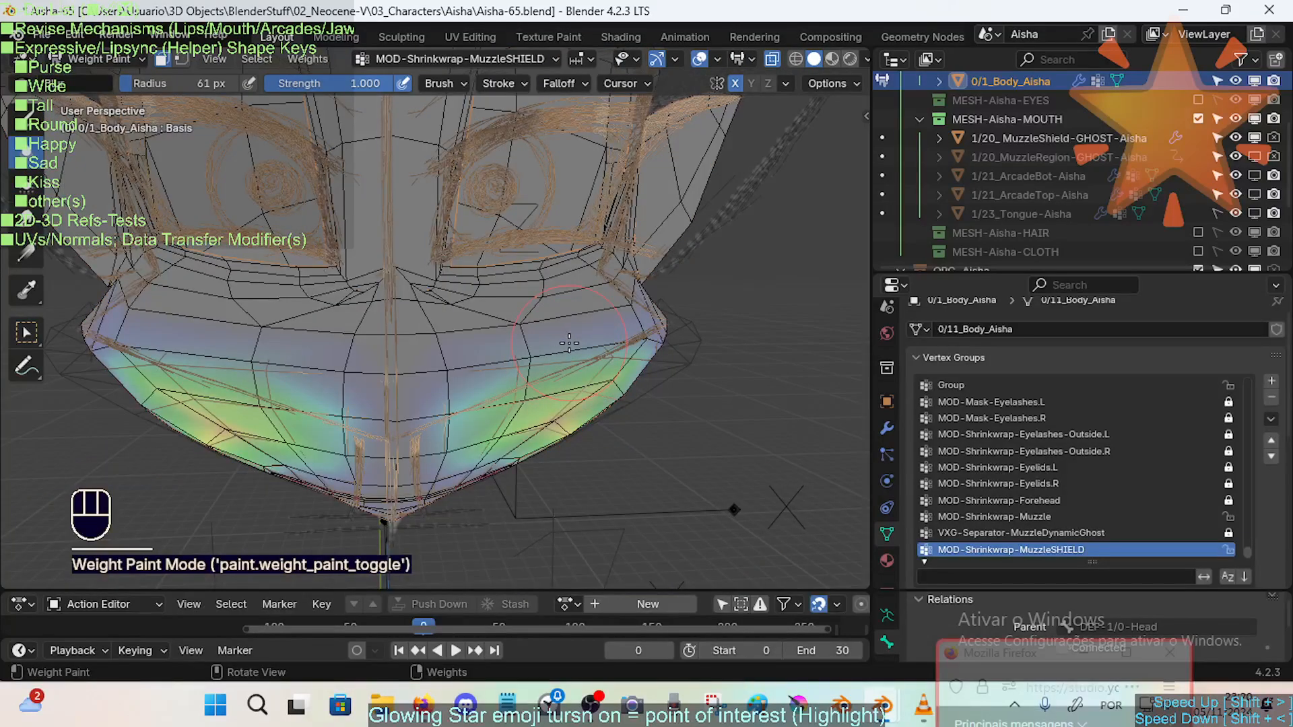
key("i")
key("o")
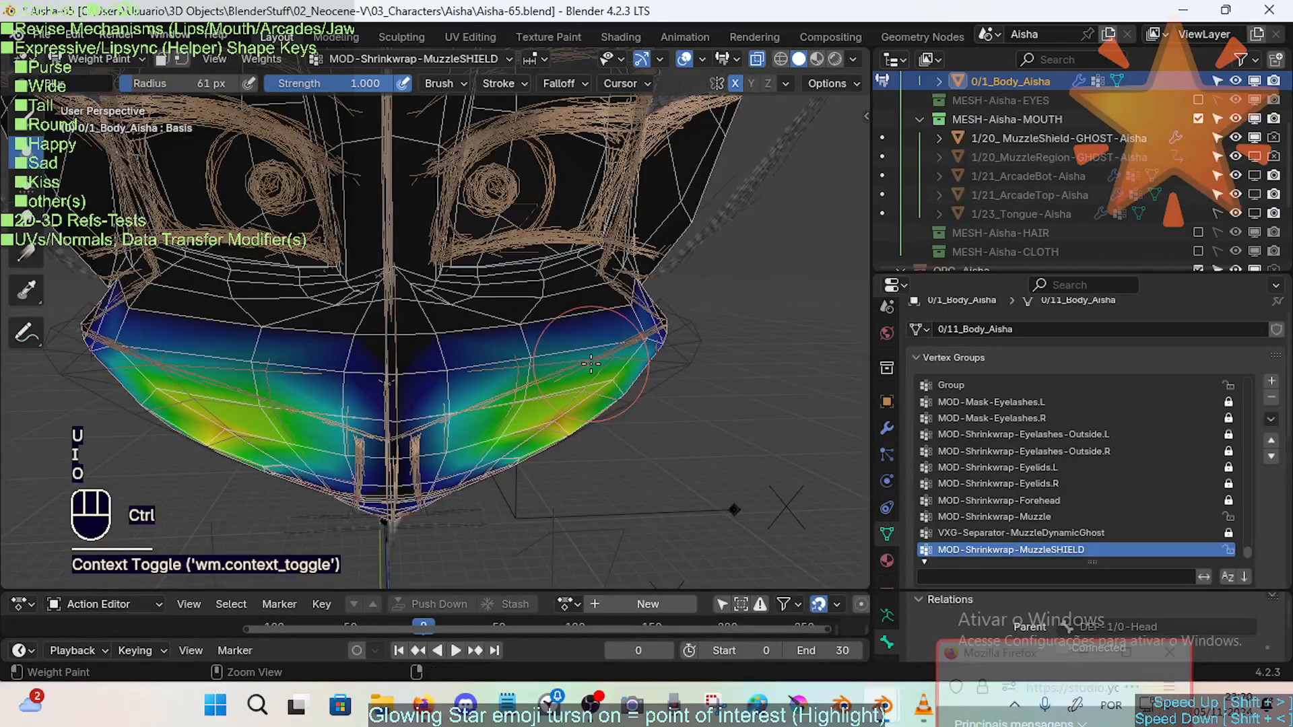
scroll(1203, 559, "down", 3)
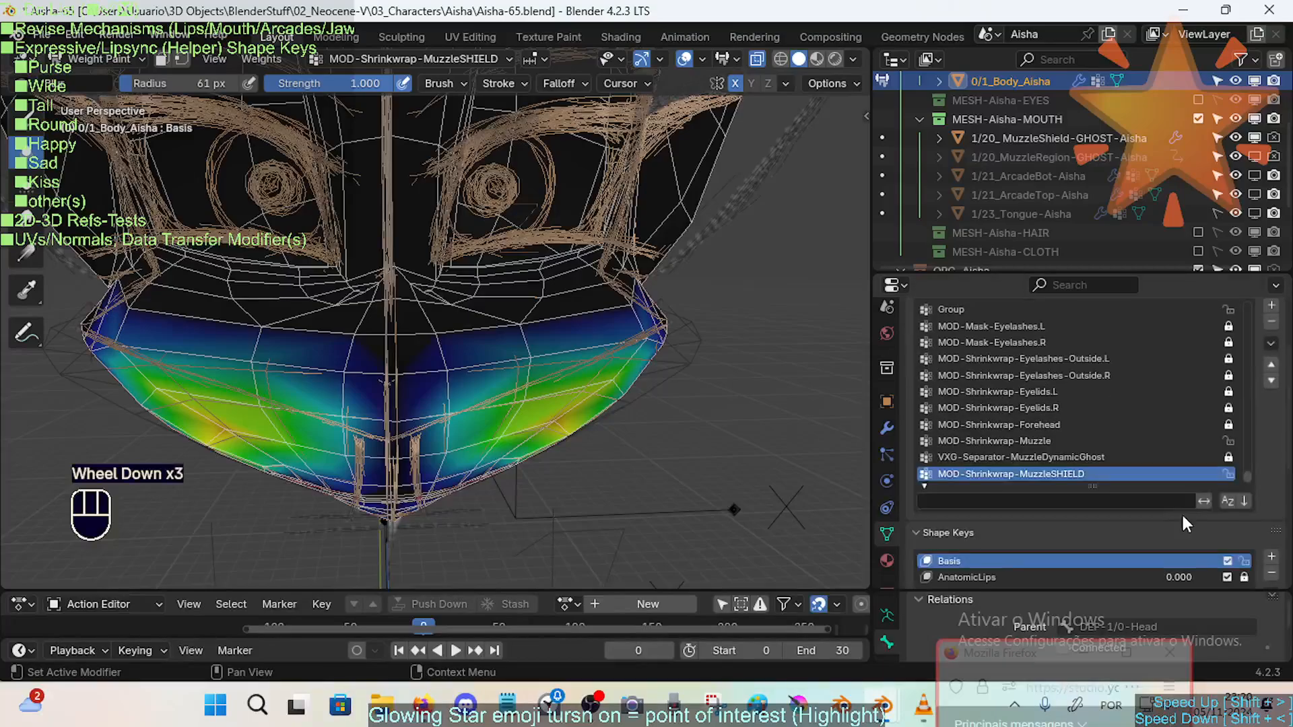
Select the MuzzleSHIELD group's vertices in Edit Mode and return to Weight Paint mode with the face mask limited to them.
key("Tab")
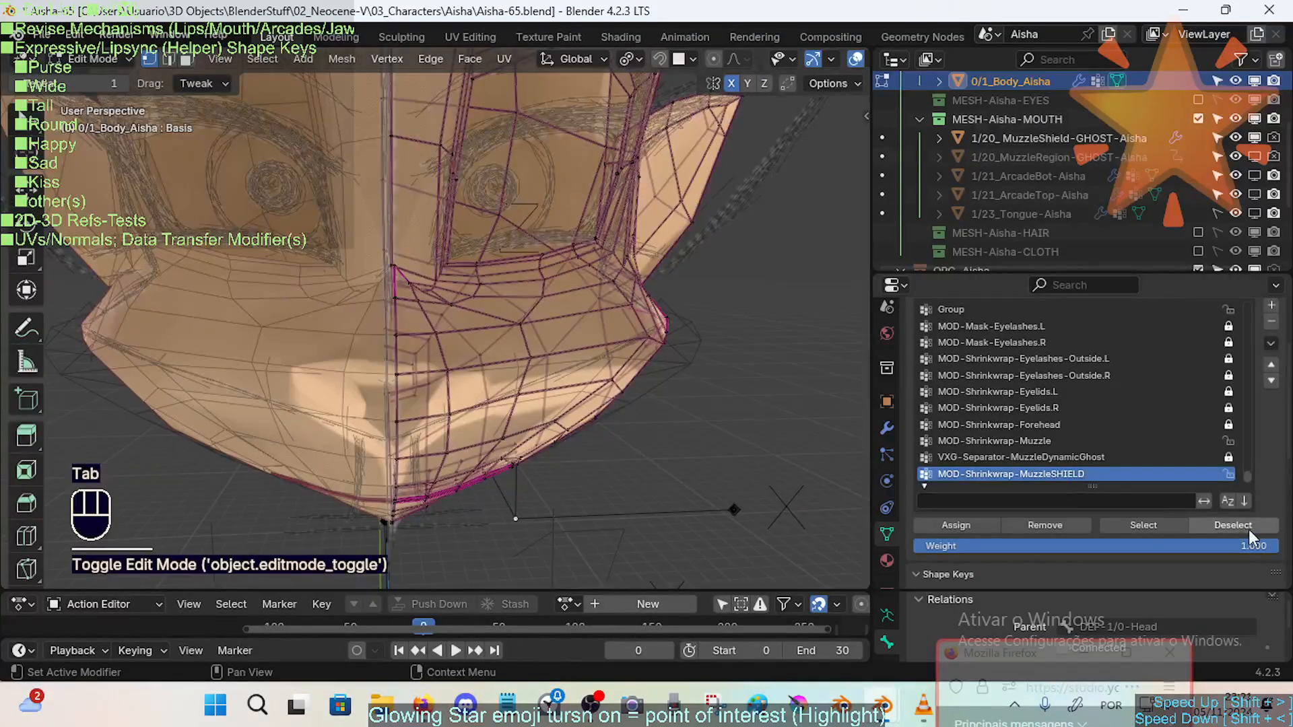
left_click(1144, 525)
middle_click_drag(580, 510, 483, 480)
mouse_move(505, 333)
middle_mouse_down()
mouse_move(490, 358)
mouse_move(577, 406)
middle_mouse_up()
key("ctrl+Tab")
left_click(364, 292)
key("o")
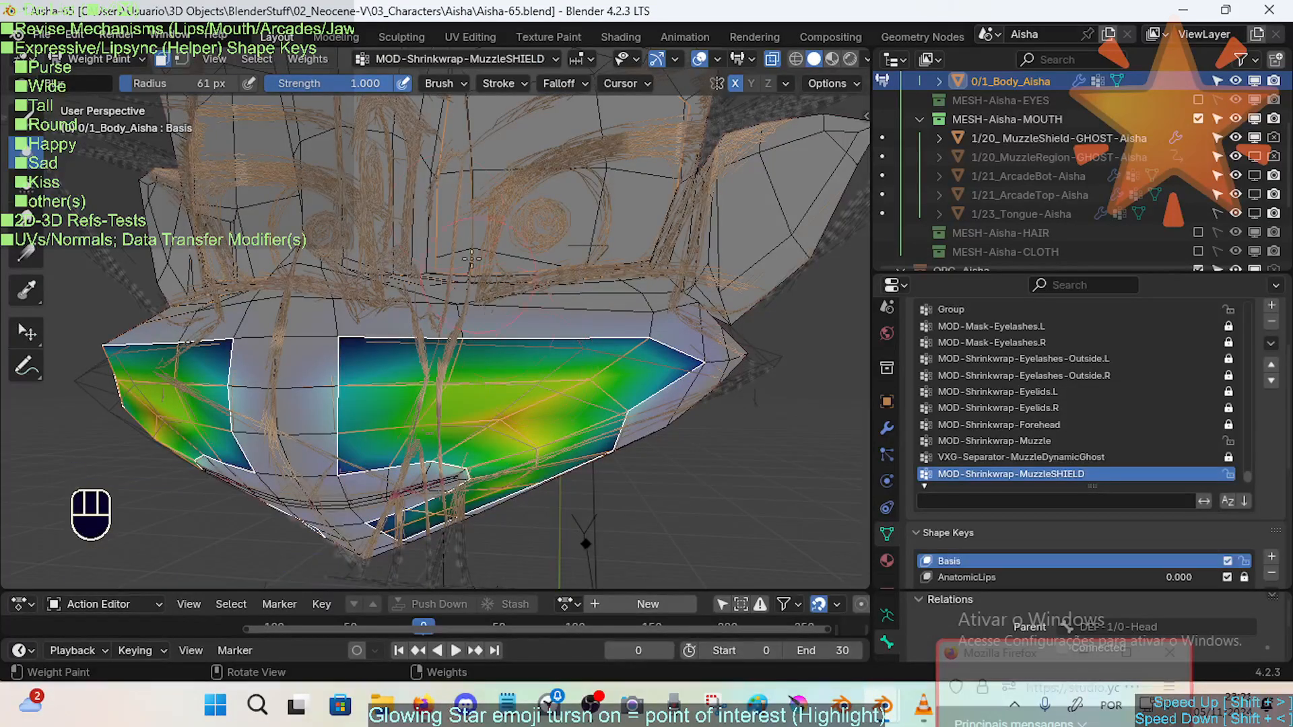
Fill the masked muzzle faces with full weight and return the body to Object Mode.
key("ctrl+x")
middle_click_drag(415, 231, 472, 332)
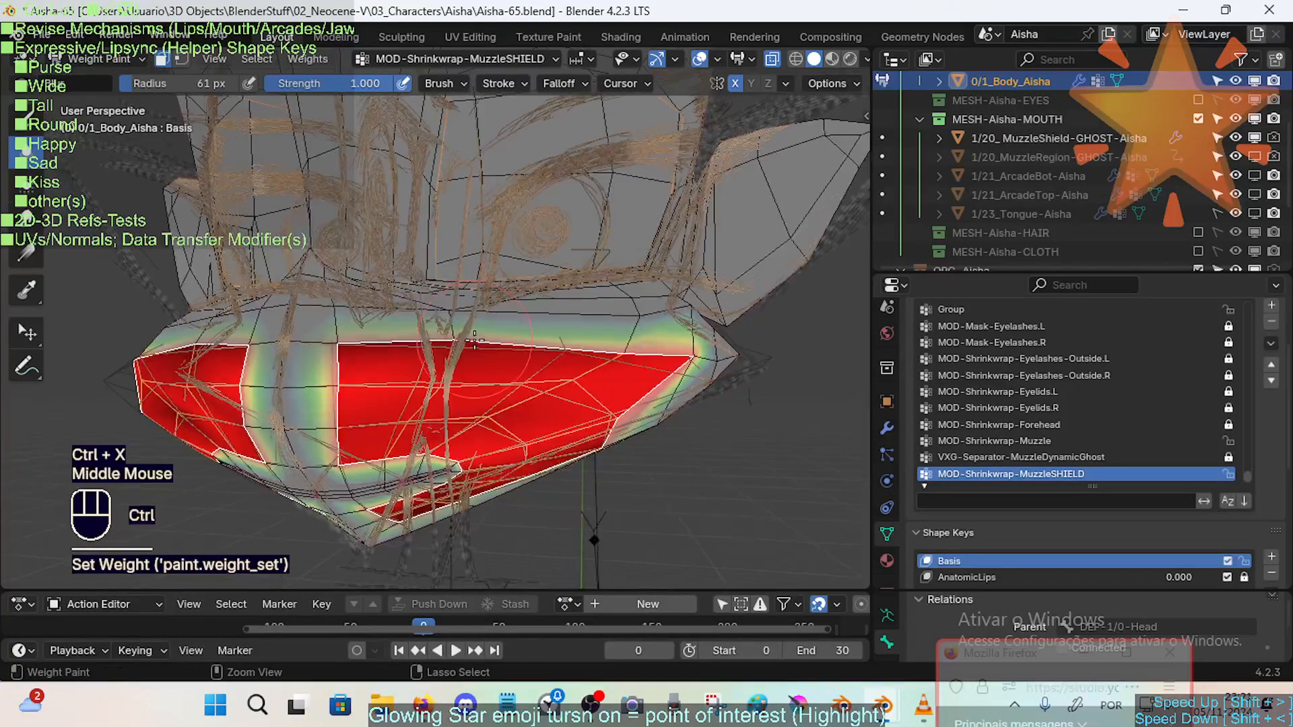
key("ctrl+Tab")
middle_click_drag(551, 410, 574, 455)
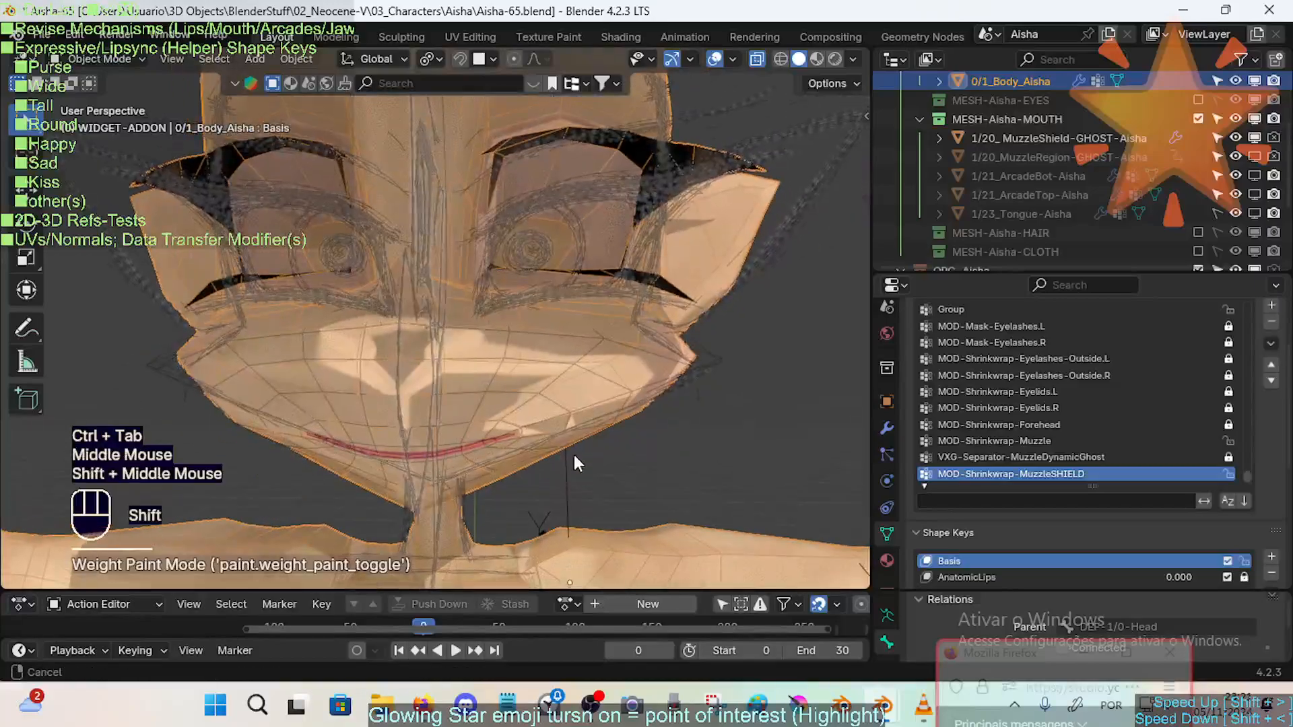
Show the body's modifiers and compare the muzzle with Shrinkwrap TEMP off and on from several angles, leaving it enabled.
scroll(1246, 435, "down", 2)
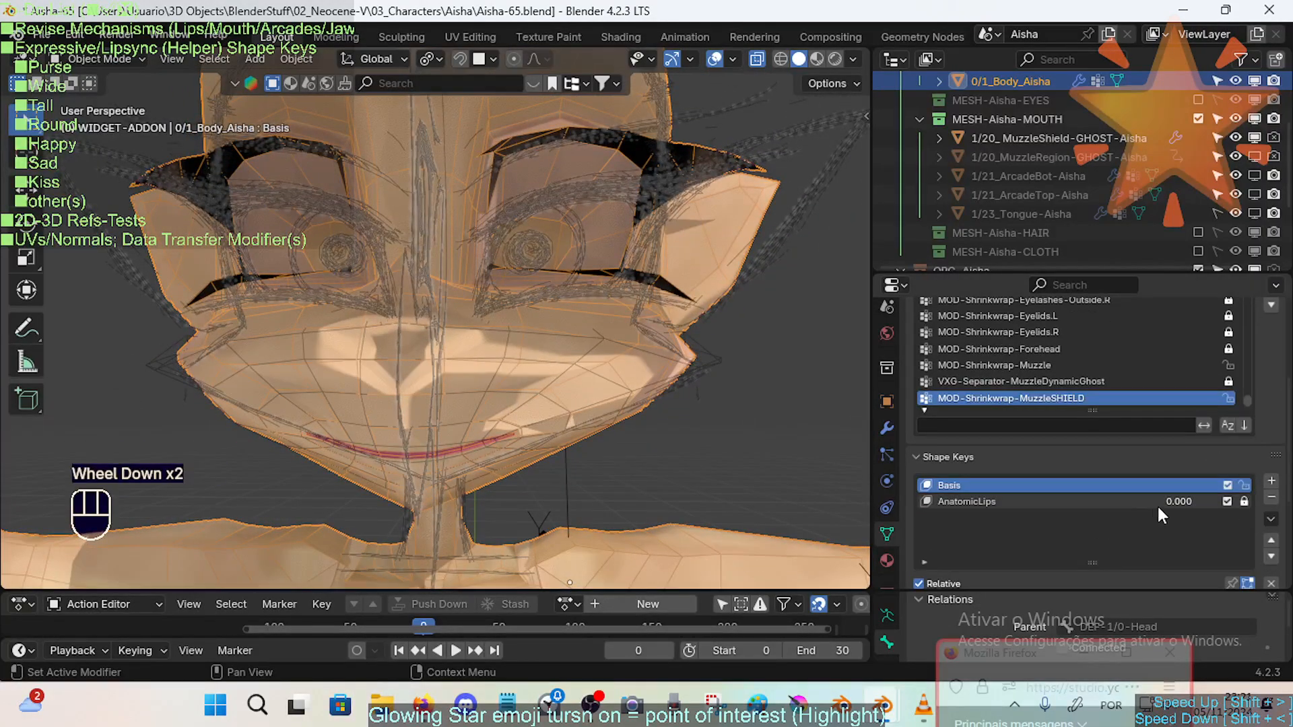
left_click(596, 376)
left_click(577, 369)
left_click(583, 349)
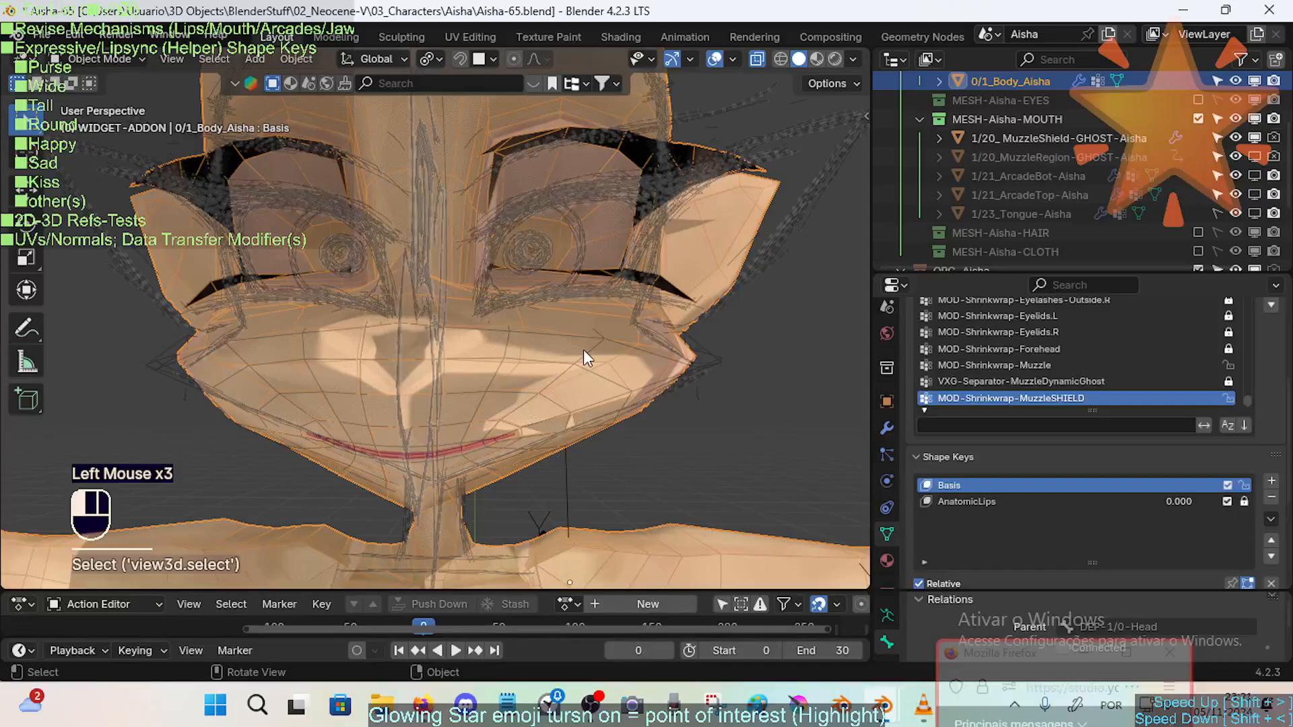
left_click(685, 296)
middle_click_drag(693, 318, 722, 360)
left_click(884, 427)
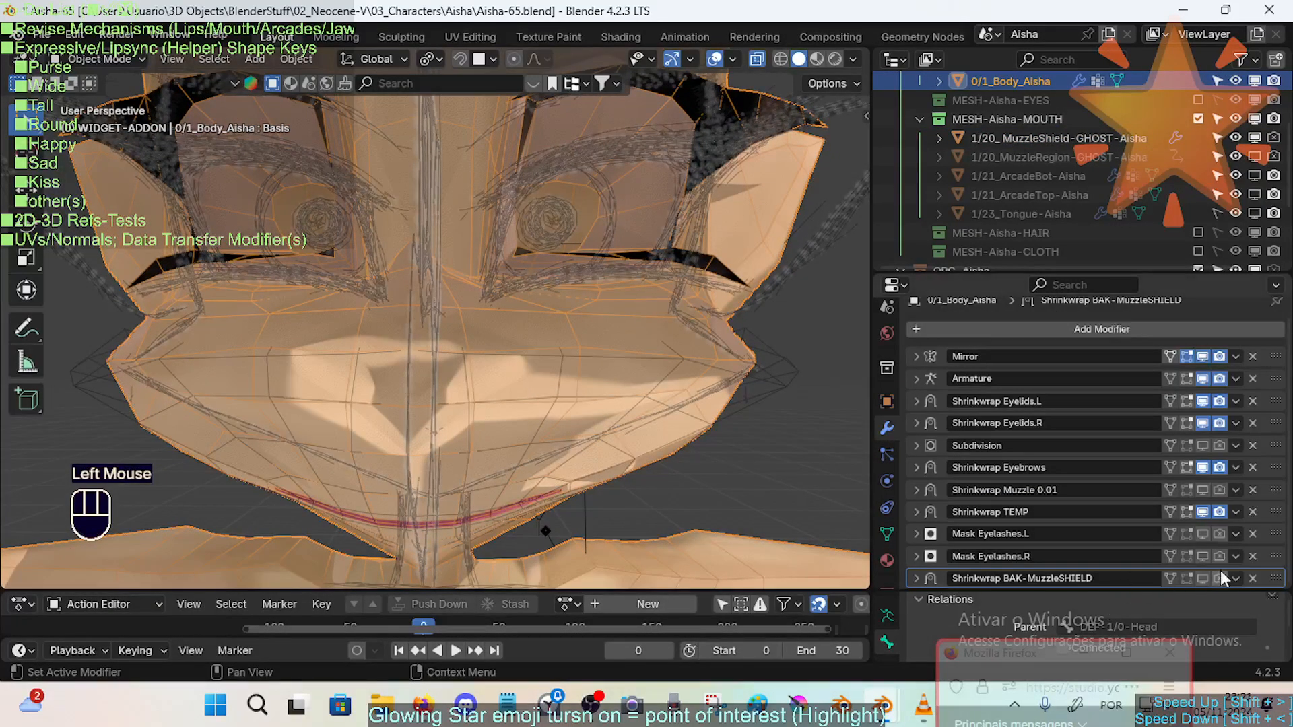
left_click(1204, 511)
middle_click_drag(647, 415, 633, 283)
left_click(1203, 511)
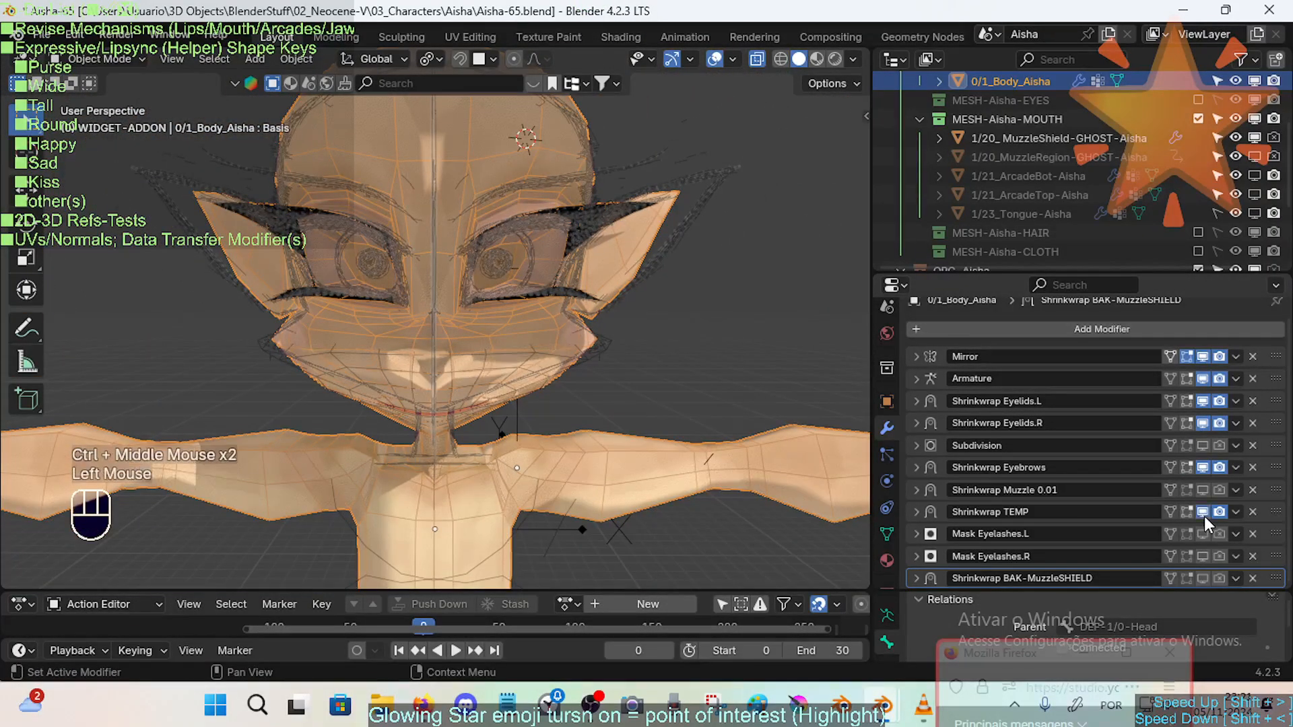
middle_click_drag(519, 360, 539, 404)
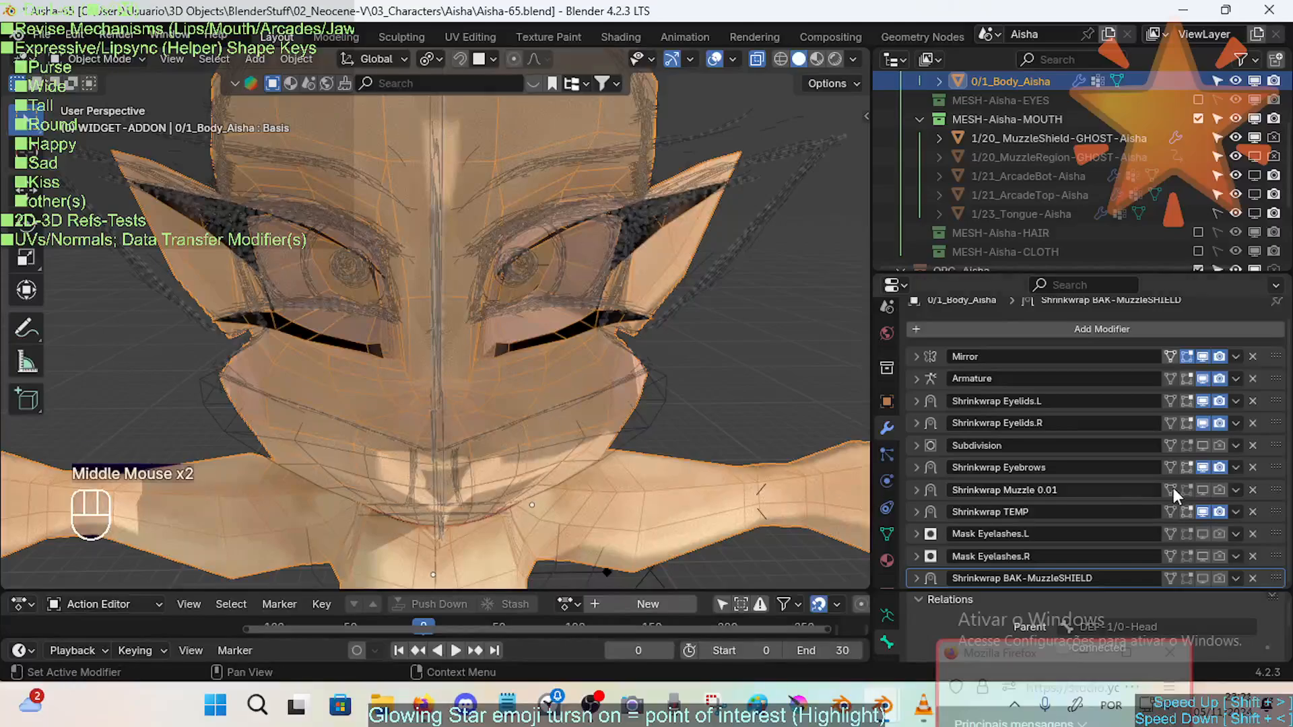
double_click(1206, 512)
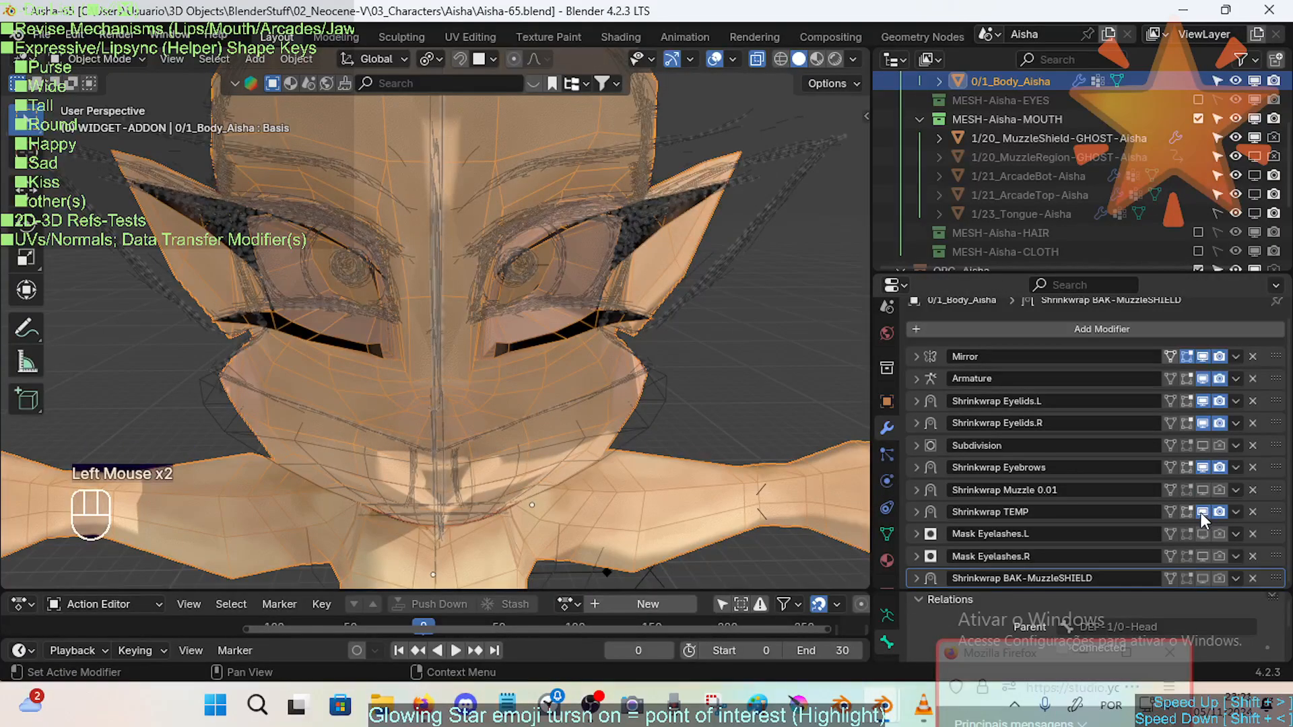
Save the file and view the muzzle up close from a three-quarter angle.
scroll(1206, 512, "down", 5)
key("ctrl+s")
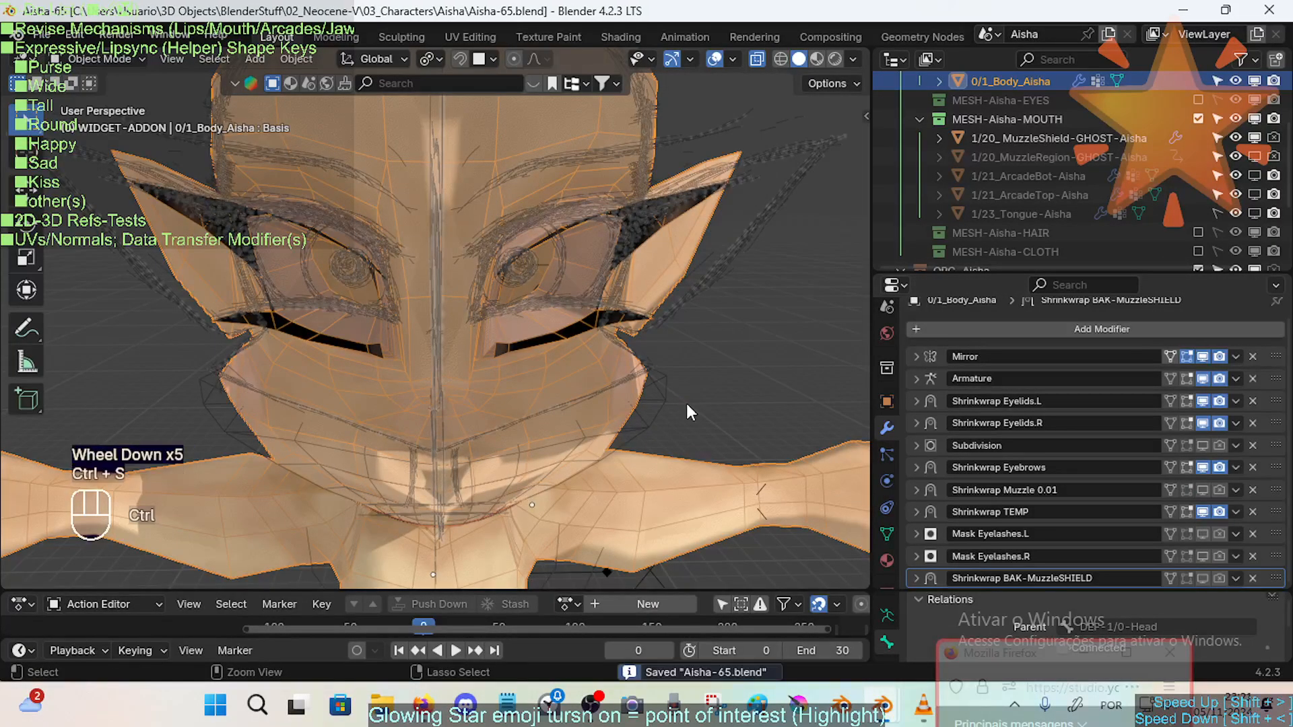
middle_click_drag(686, 402, 672, 414)
key("shift+grave")
key("q")
key("d")
key("w")
key("q")
left_click(819, 424)
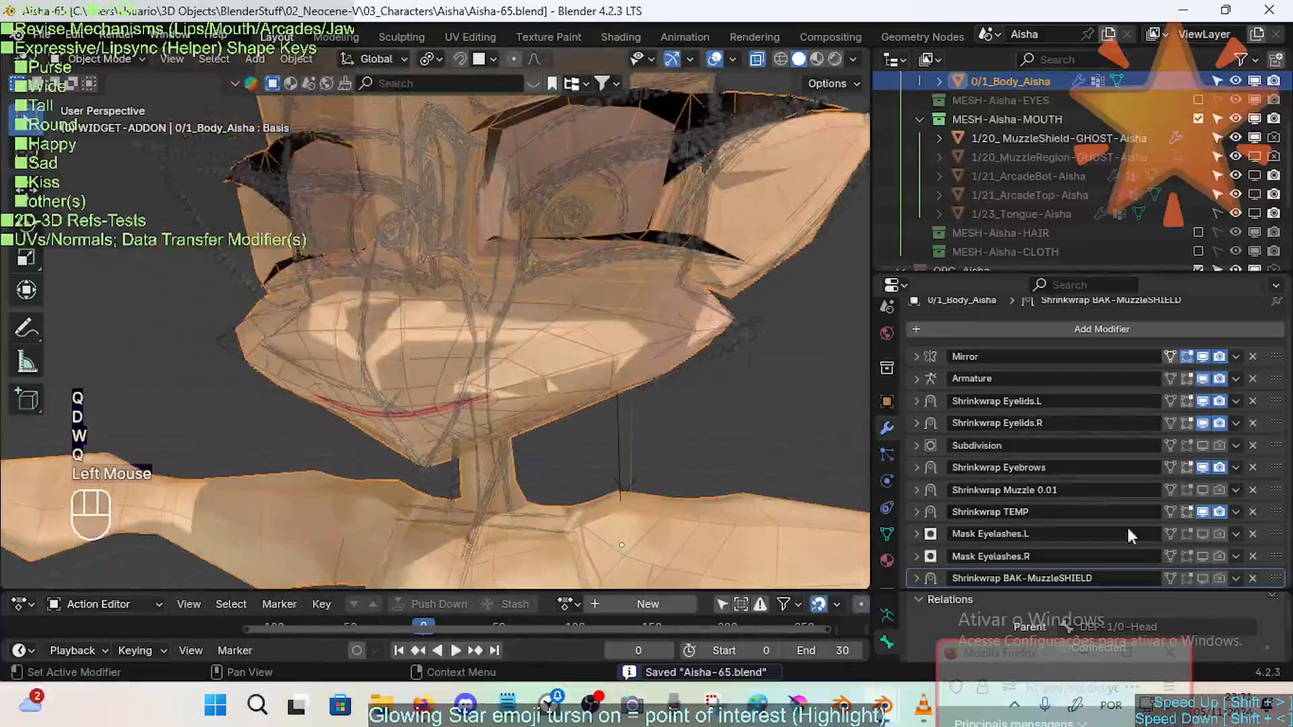
Move the Shrinkwrap TEMP modifier directly below Mirror and try to apply it.
left_click(1242, 513)
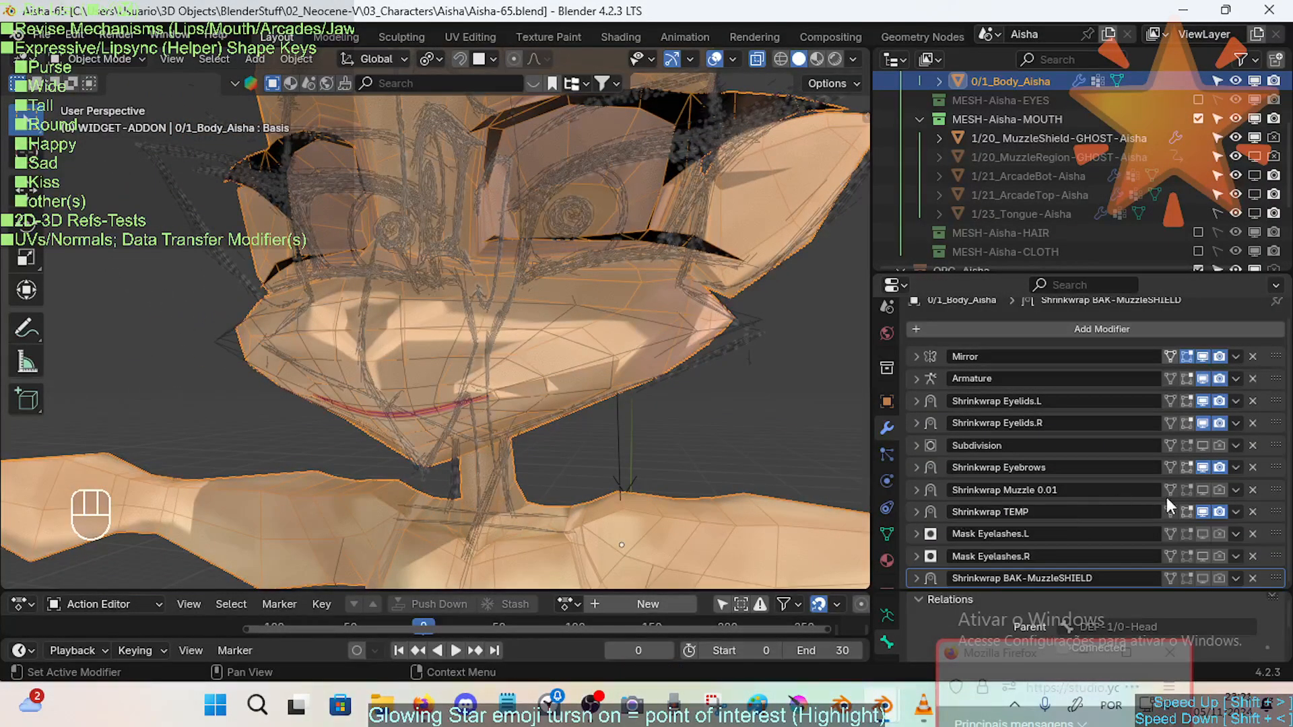
left_click_drag(1274, 512, 1272, 378)
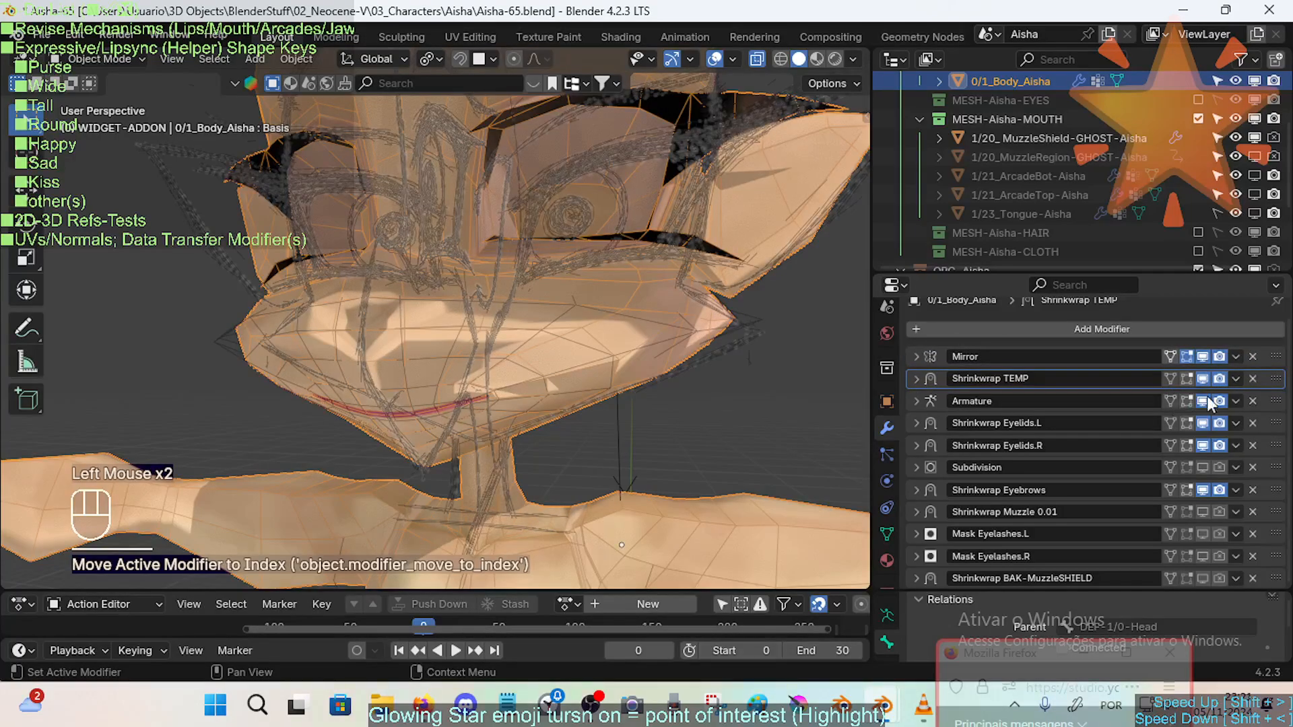
left_click(1236, 379)
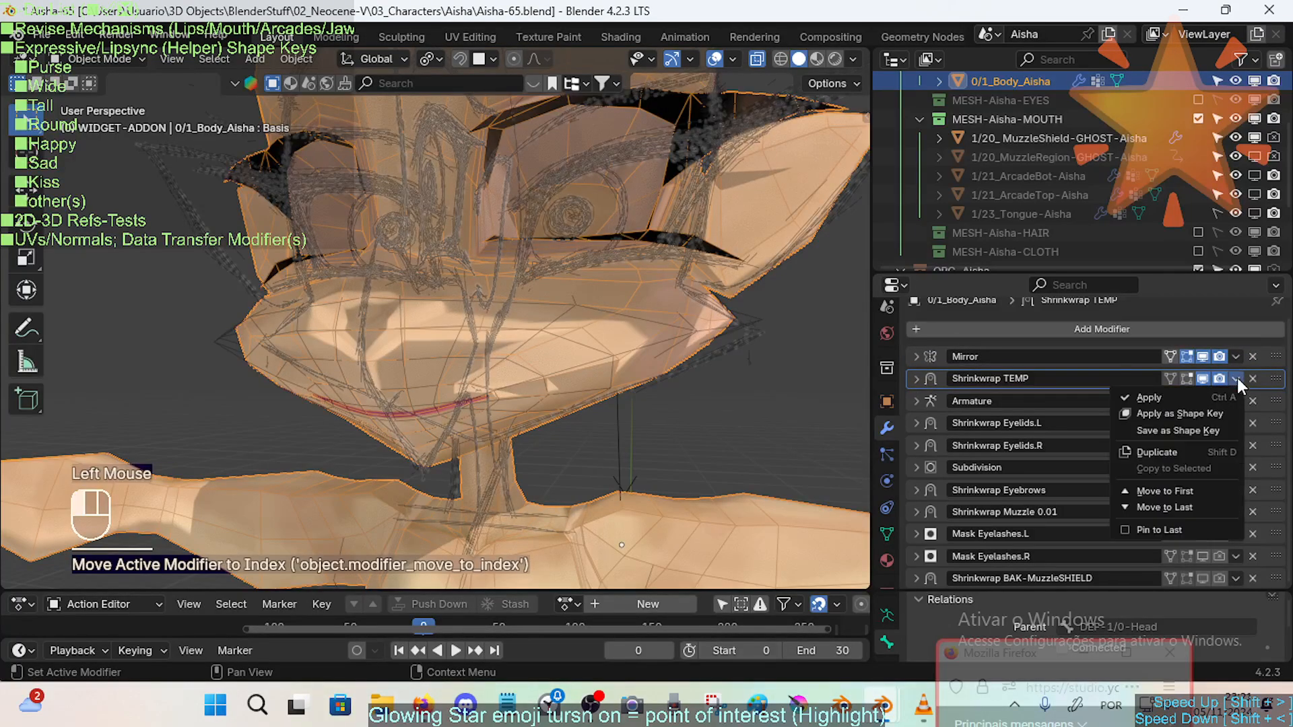
left_click(1185, 391)
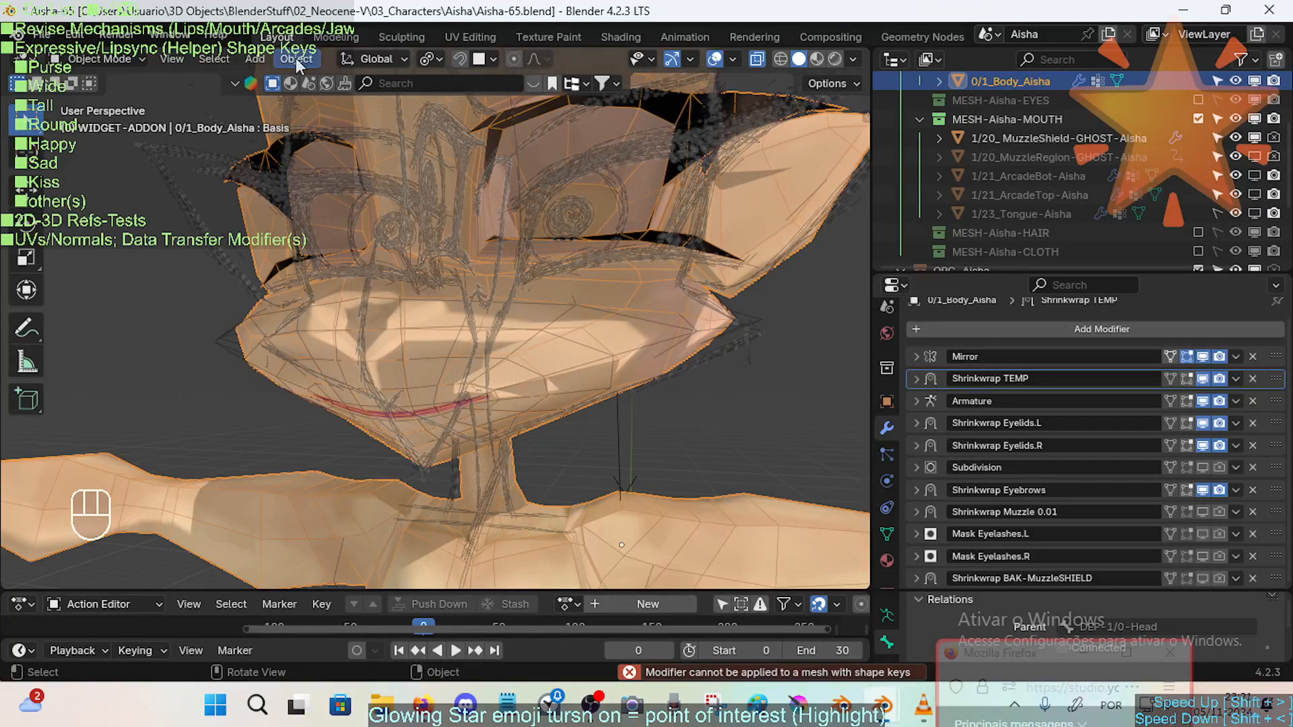
Search the add-on preferences for "shapeke", check the SKkeeper add-on's details and close the preferences.
left_click(79, 31)
left_click(116, 34)
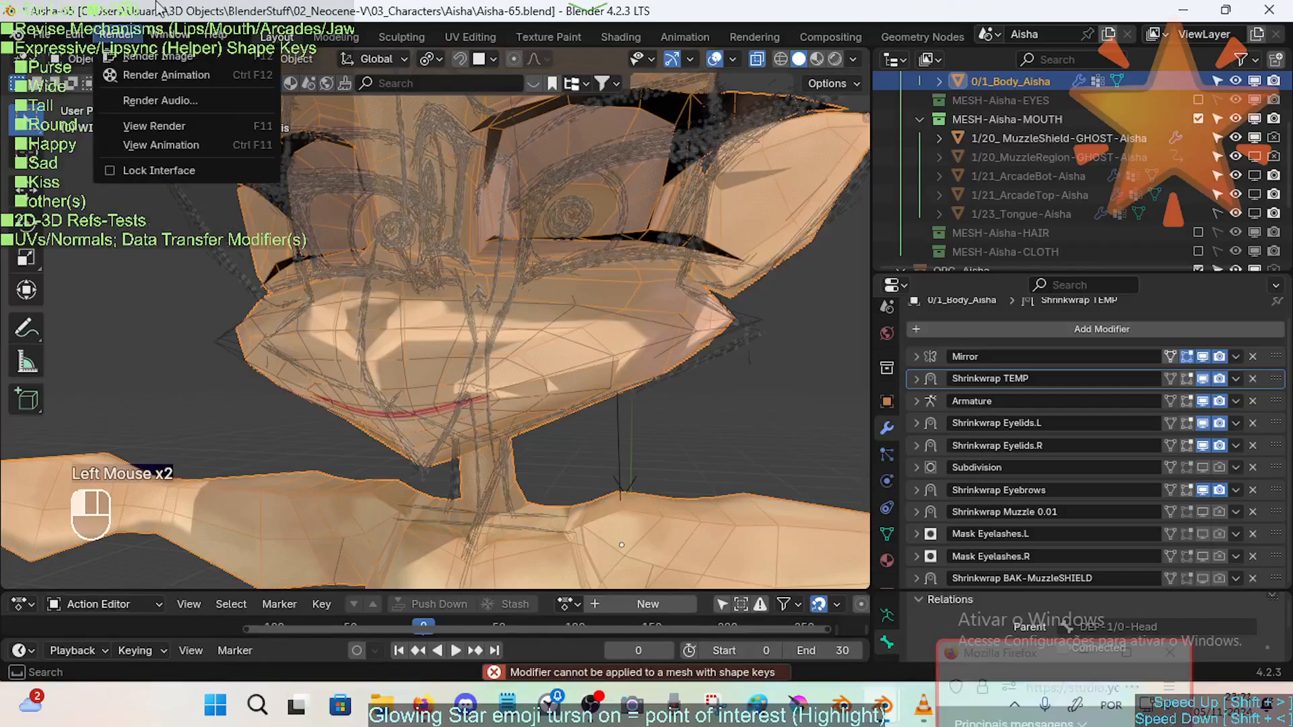
key("ctrl")
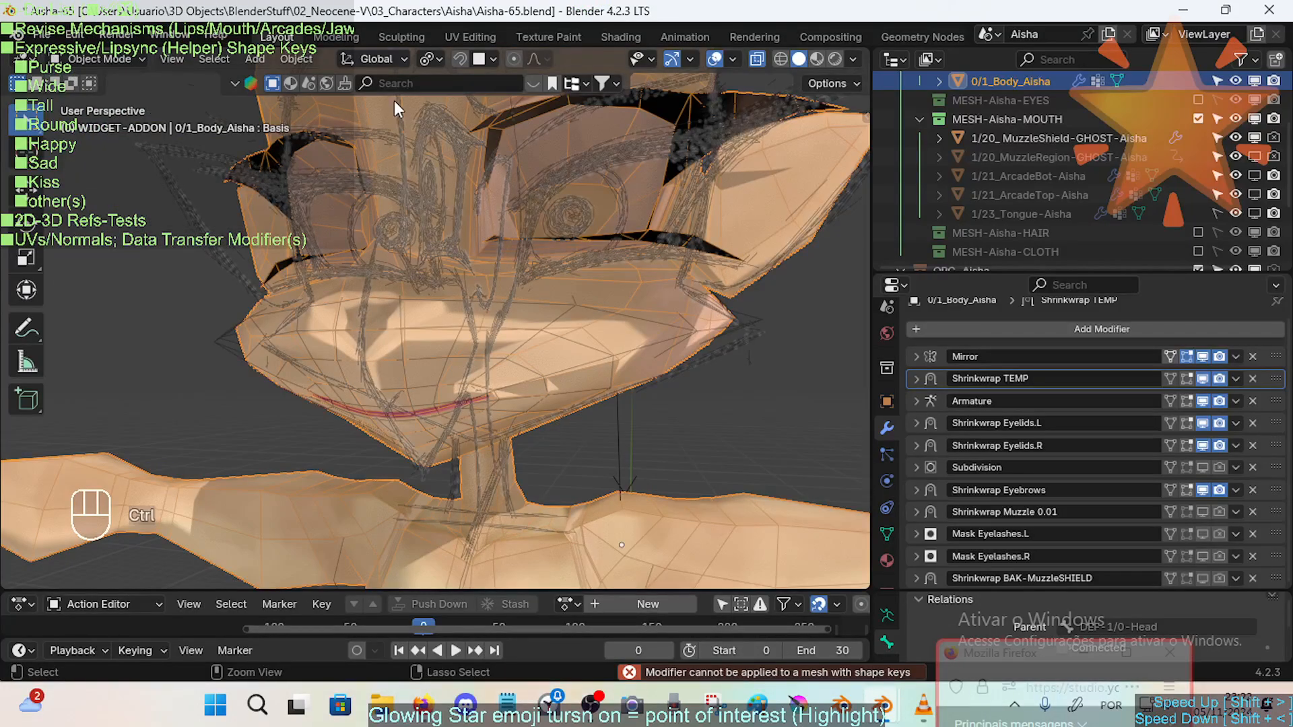
key("ctrl+comma")
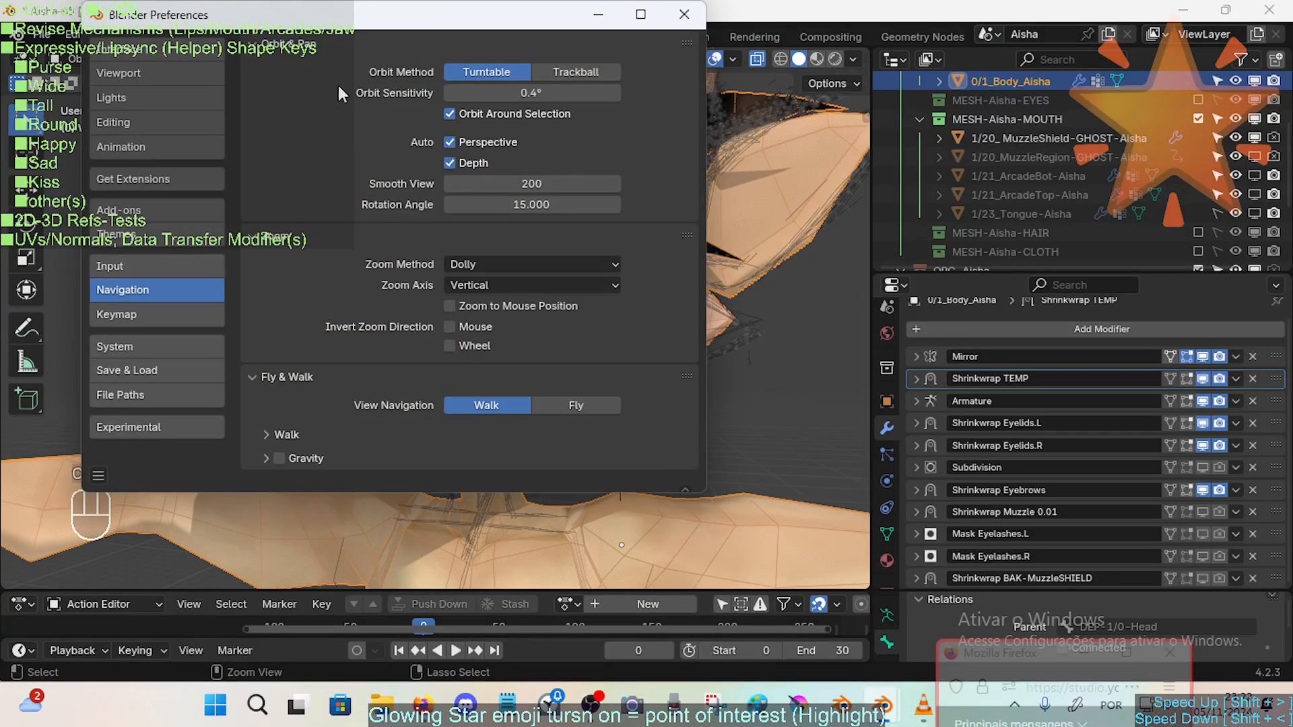
left_click(138, 215)
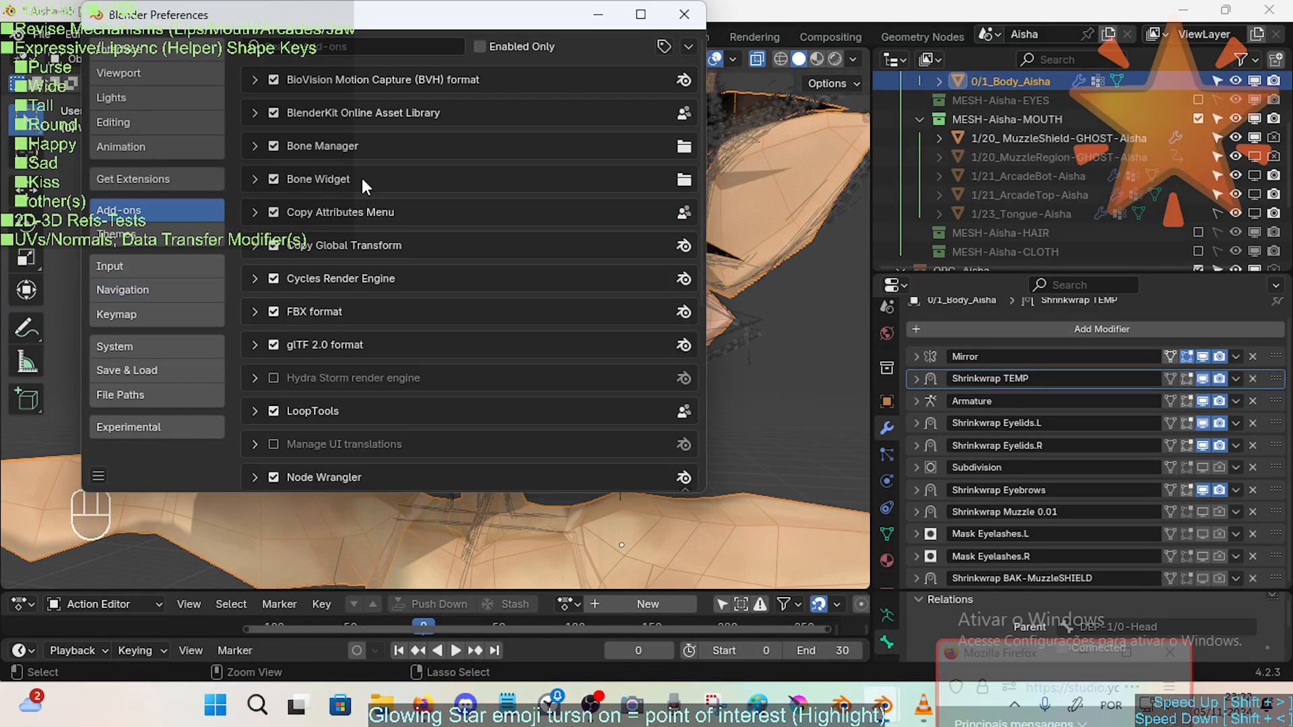
left_click(365, 46)
type("sj")
key("BackSpace")
type("hapeke")
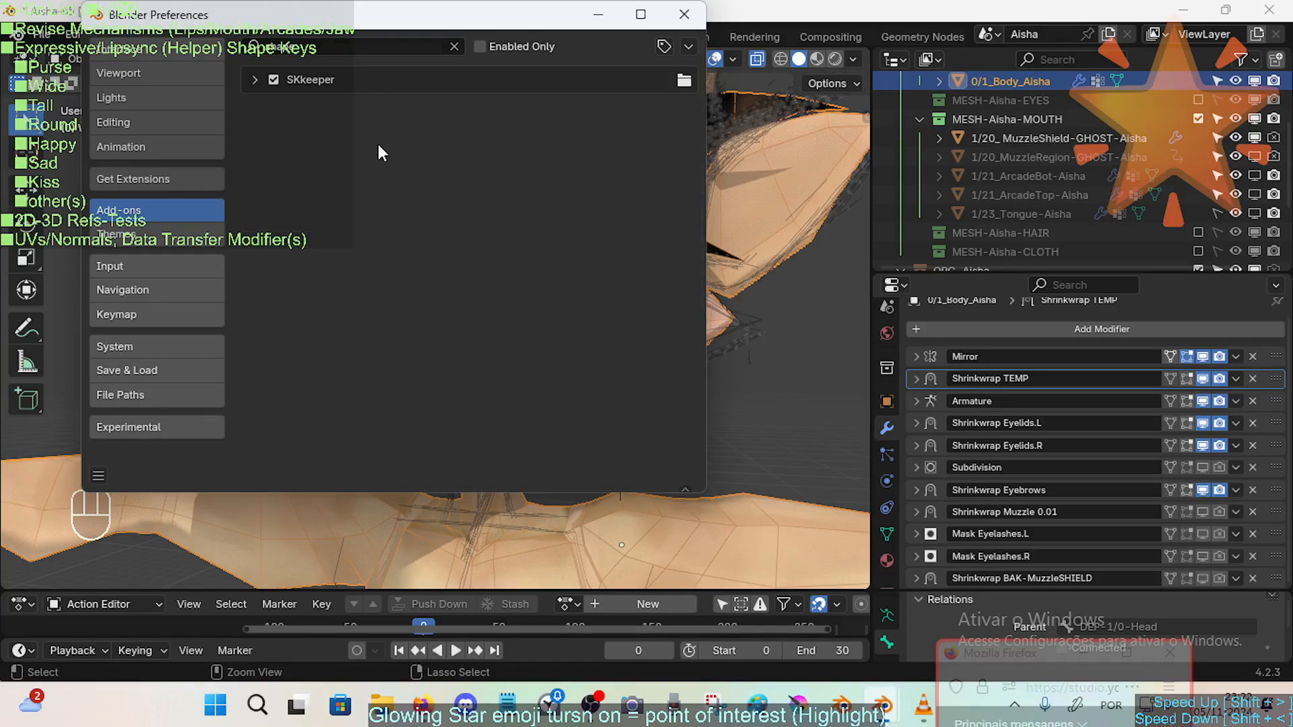
left_click(254, 79)
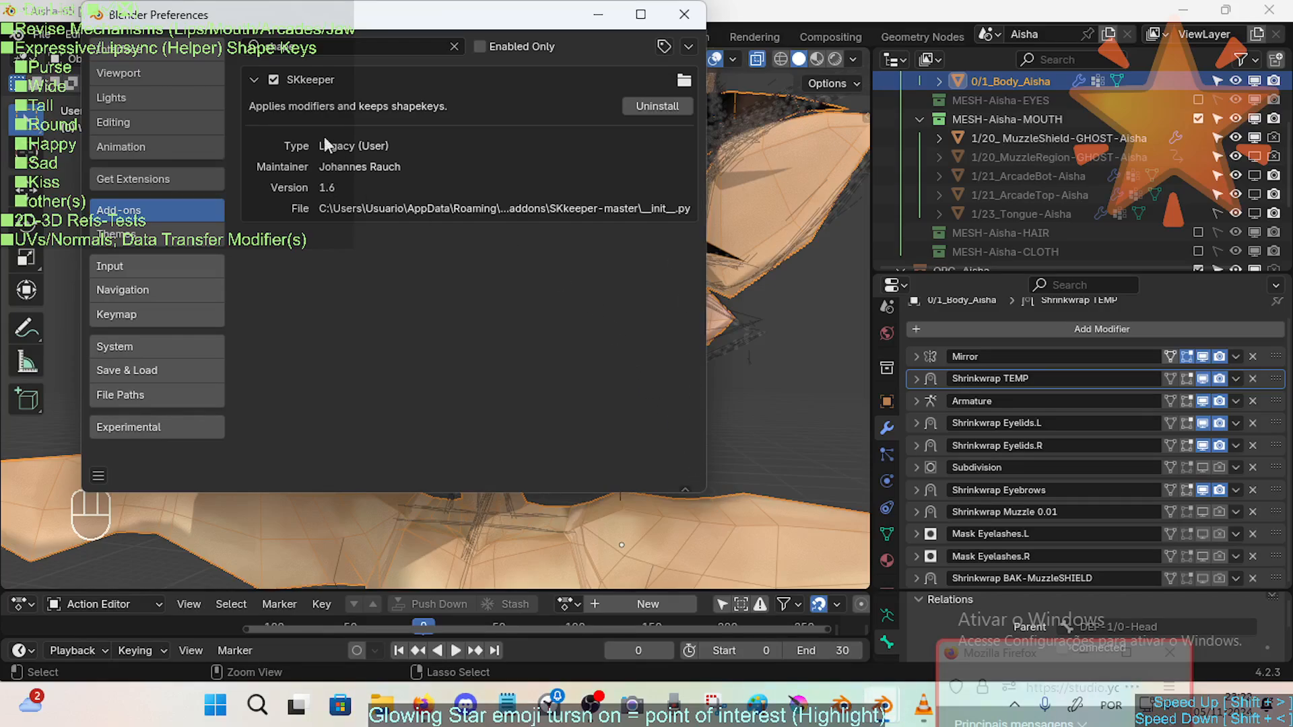
left_click(253, 79)
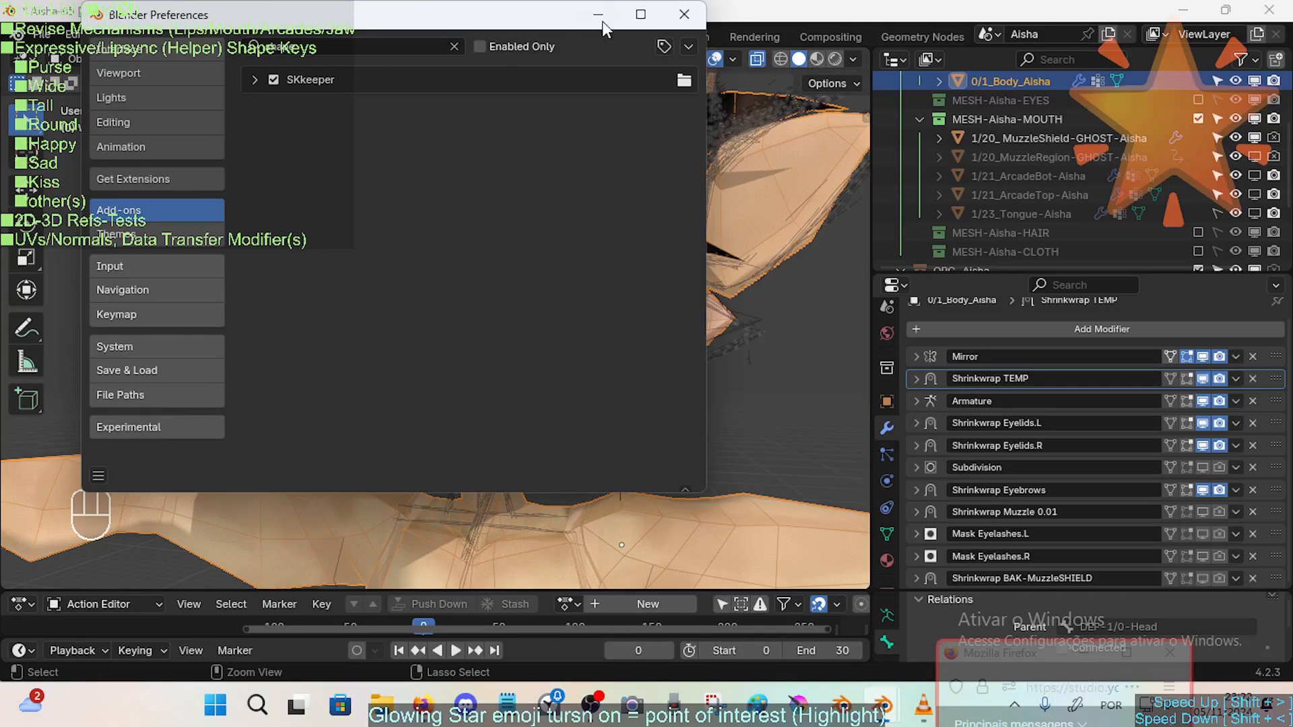
left_click(683, 17)
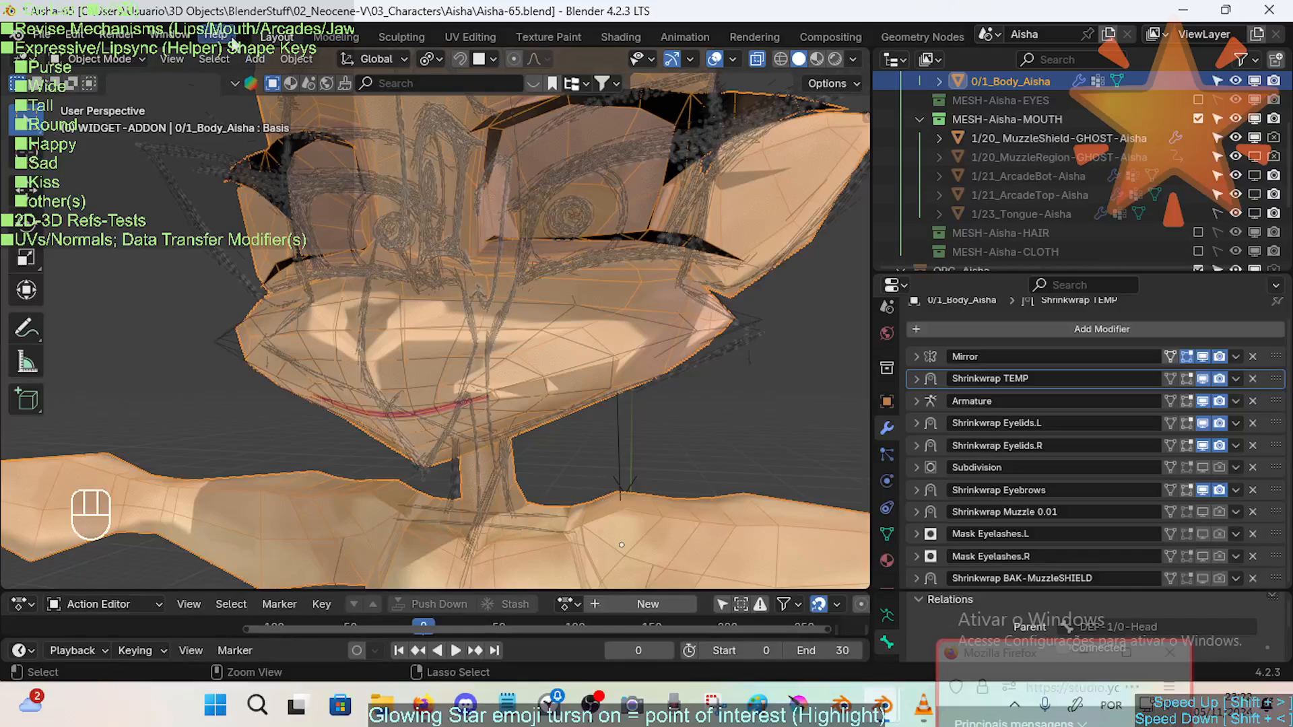
Apply only the Shrinkwrap TEMP modifier to the body with Apply Chosen Modifiers (Keep Shapekeys).
left_click(289, 61)
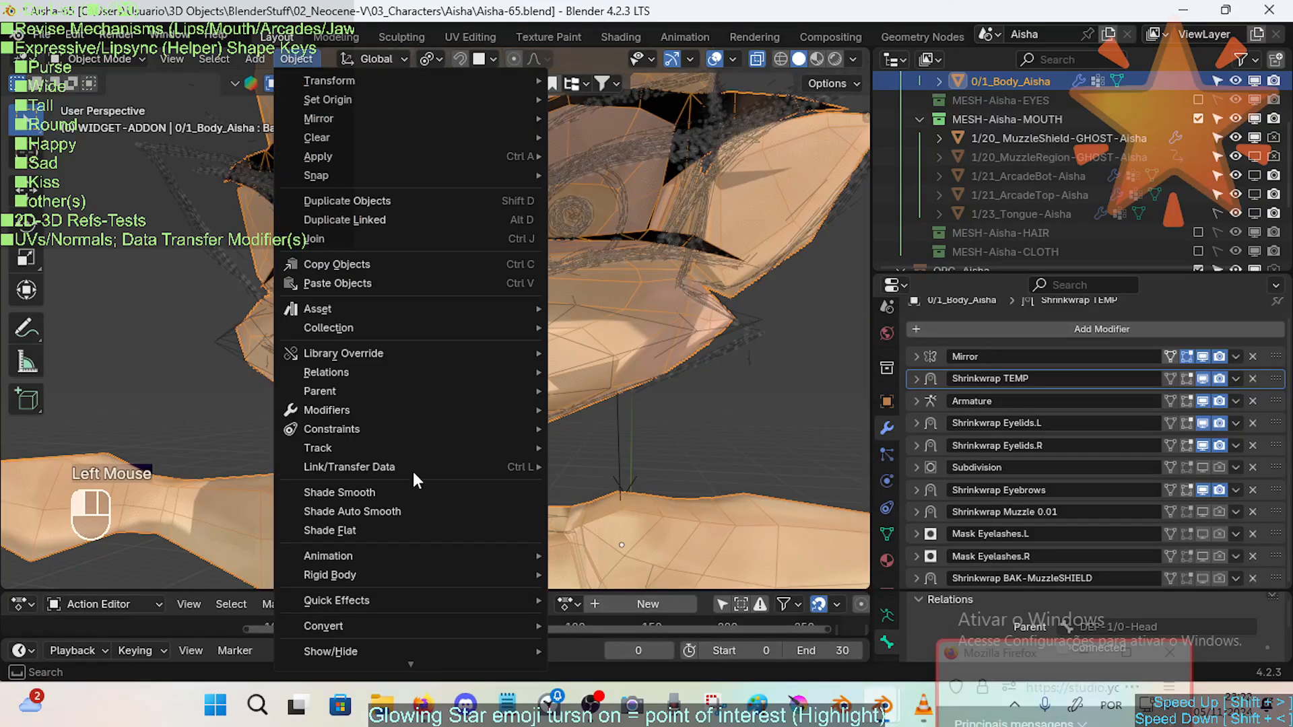
mouse_move(331, 82)
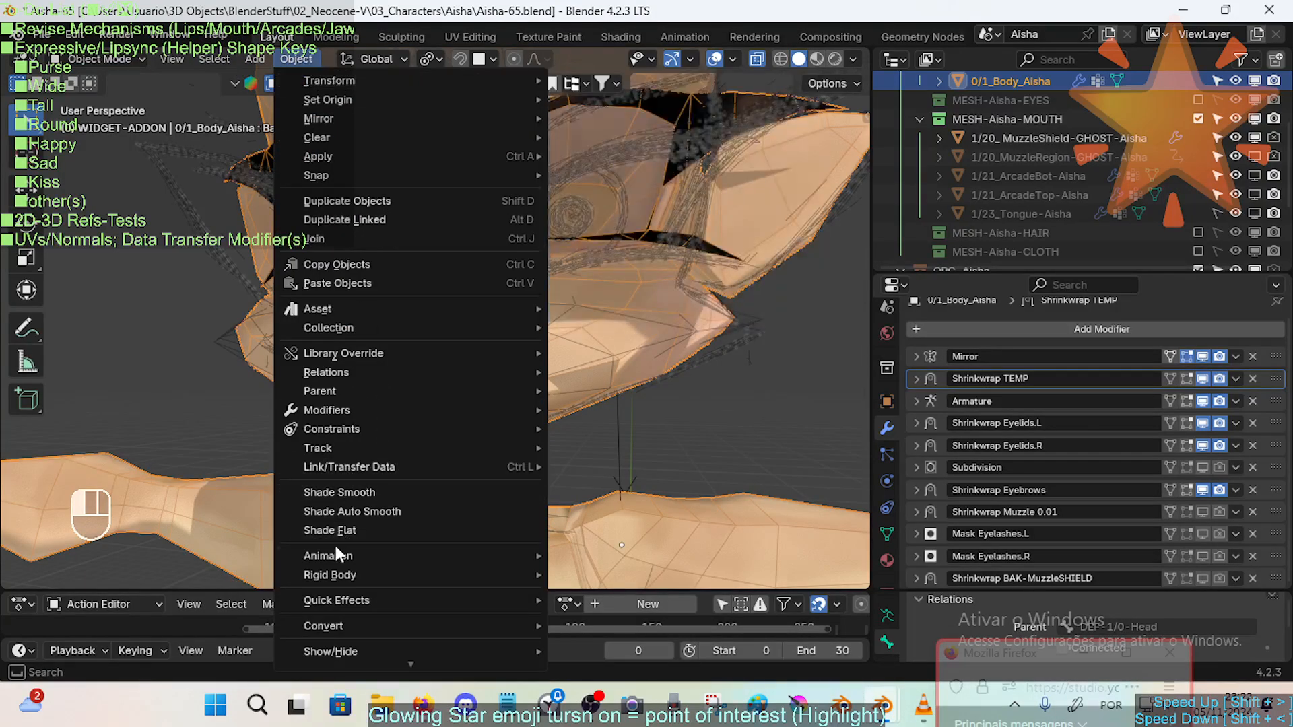
mouse_move(369, 676)
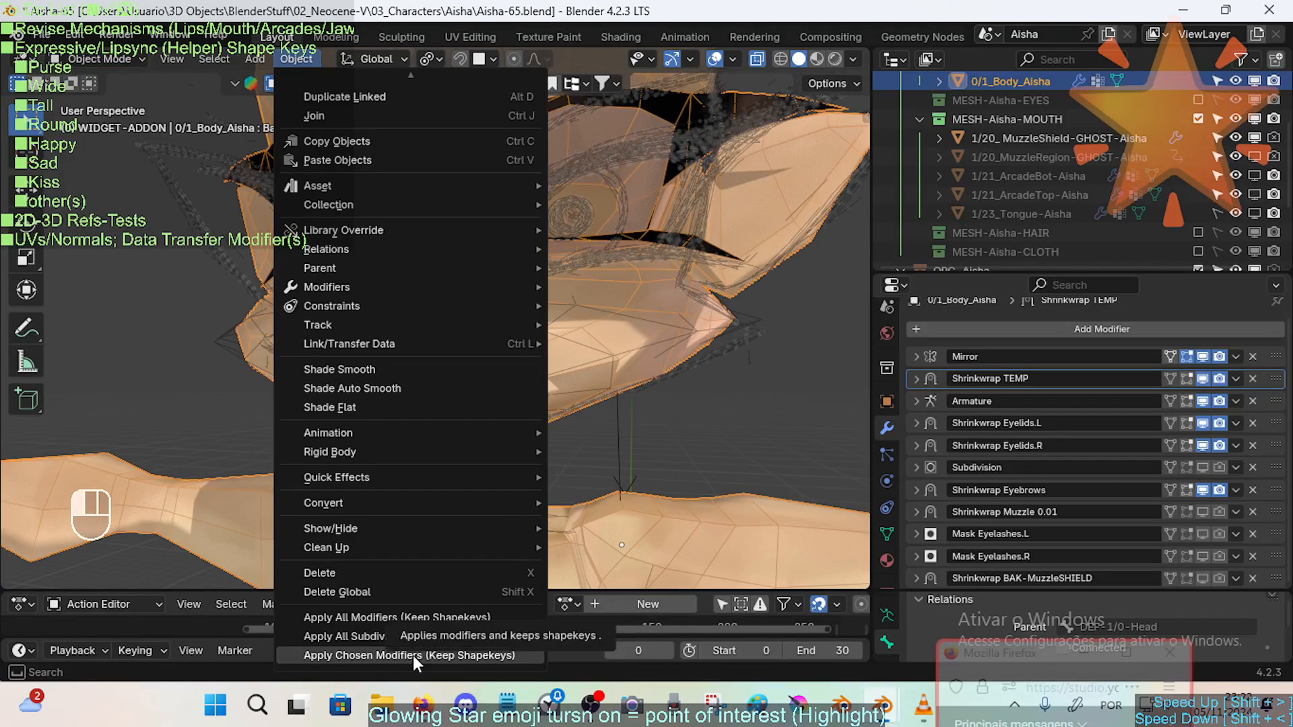
left_click(437, 656)
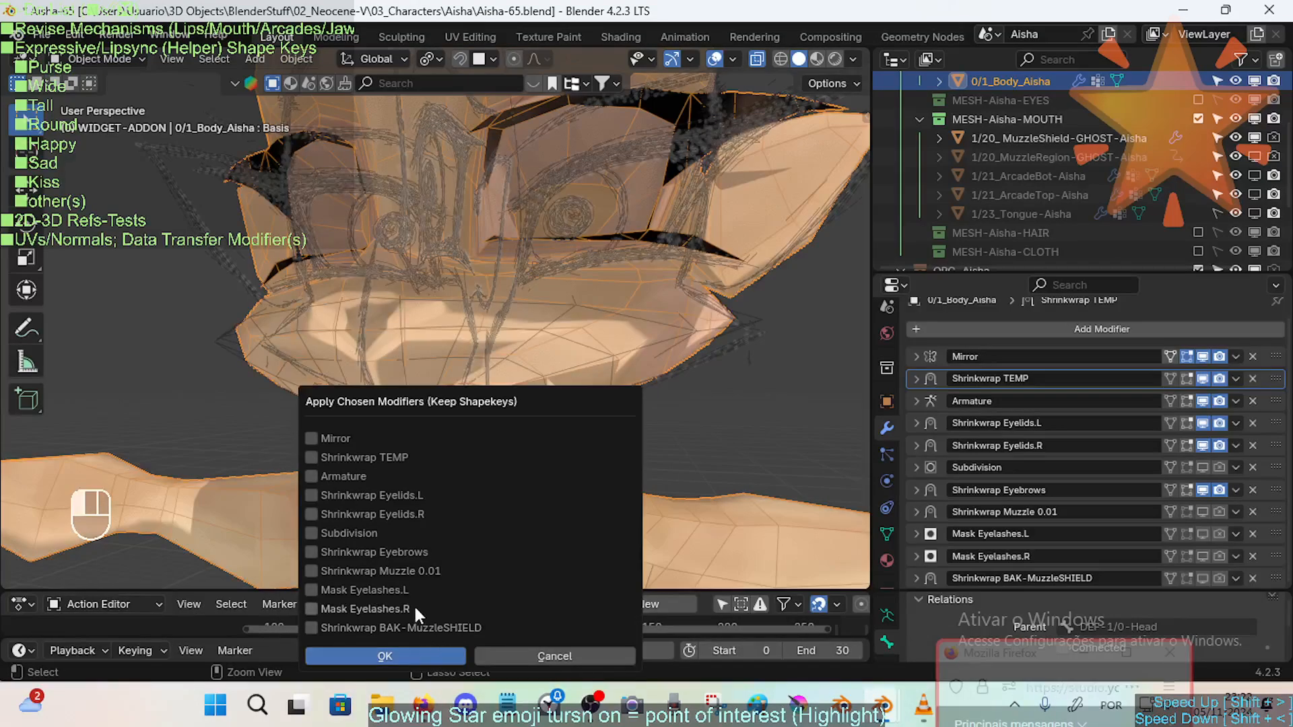
left_click(312, 456)
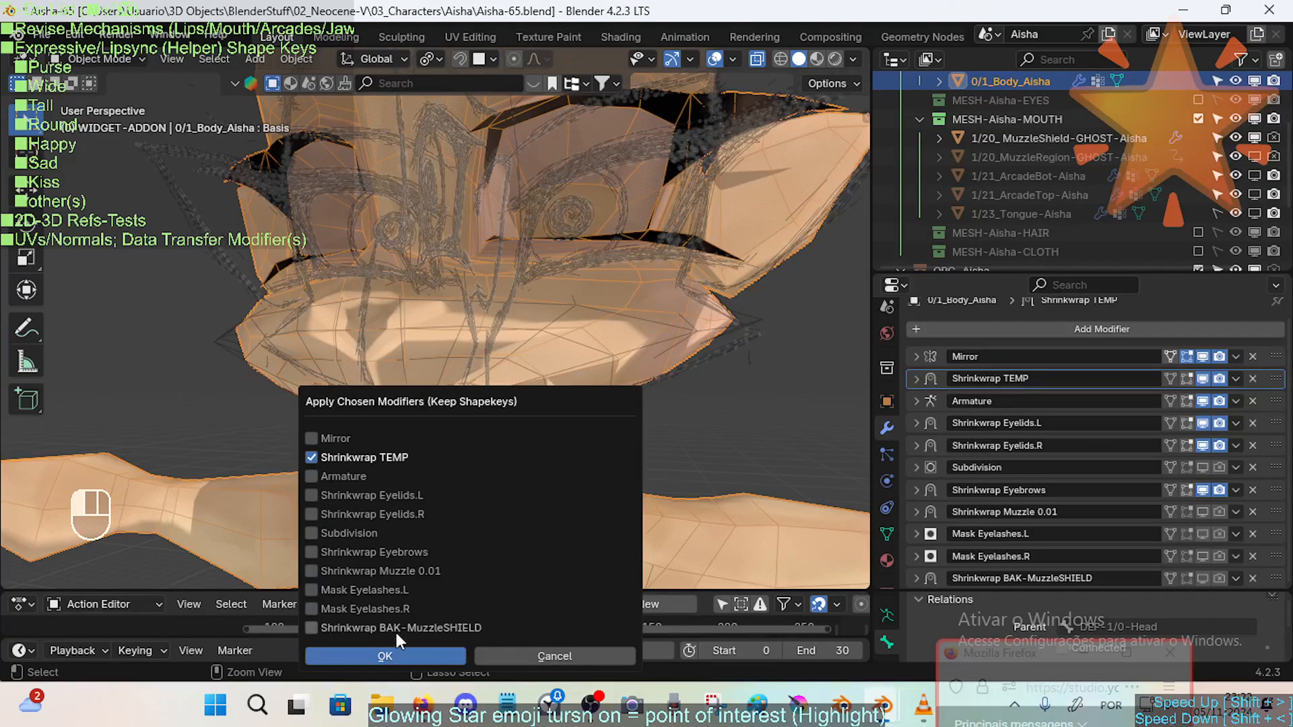
left_click(394, 651)
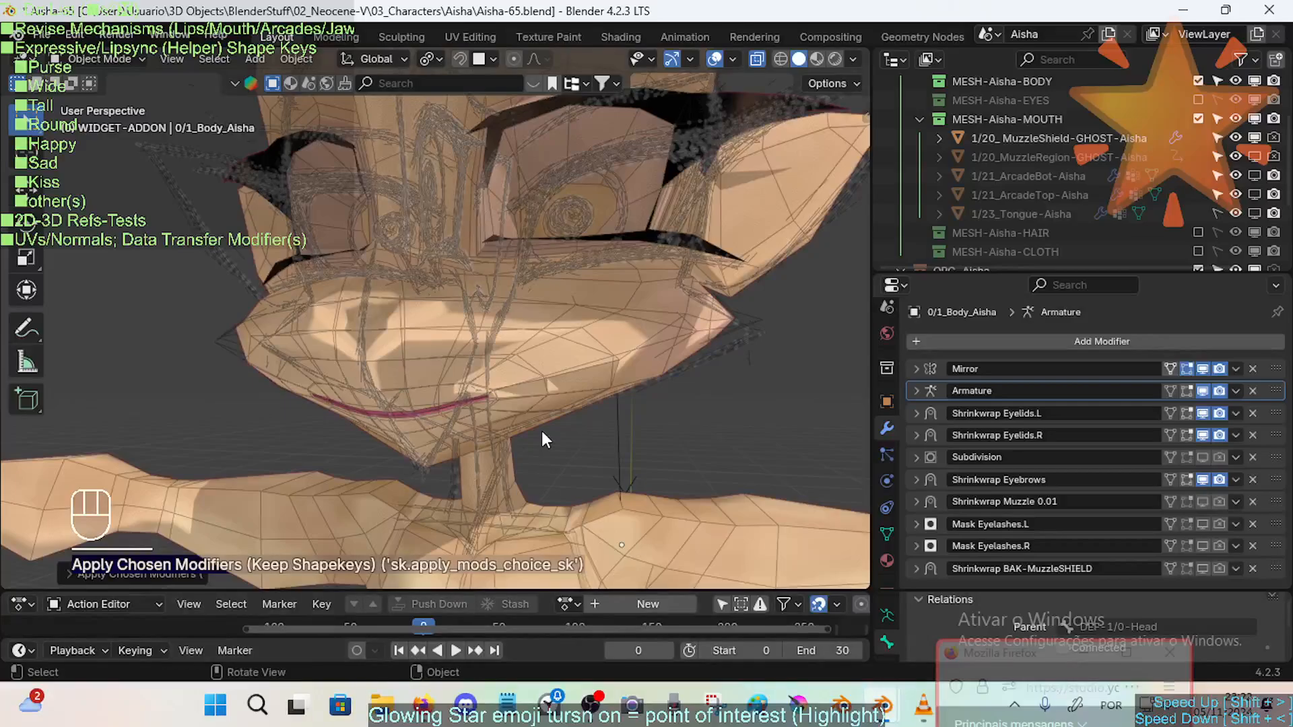
Examine the muzzle fit up close, selecting the body and the ghost shield in turn.
scroll(1001, 469, "down", 2)
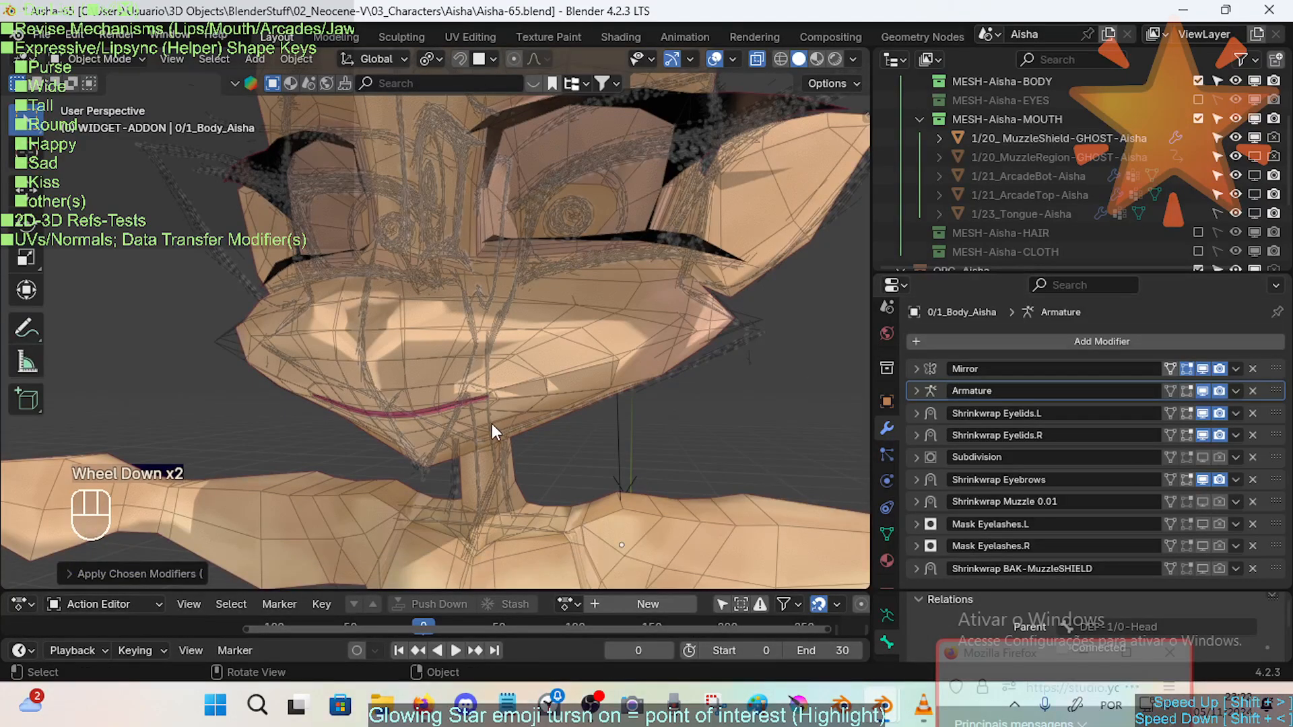
scroll(489, 414, "up", 1)
scroll(486, 404, "up", 1)
left_click(552, 446)
middle_click_drag(556, 449, 545, 401)
key("shift+grave")
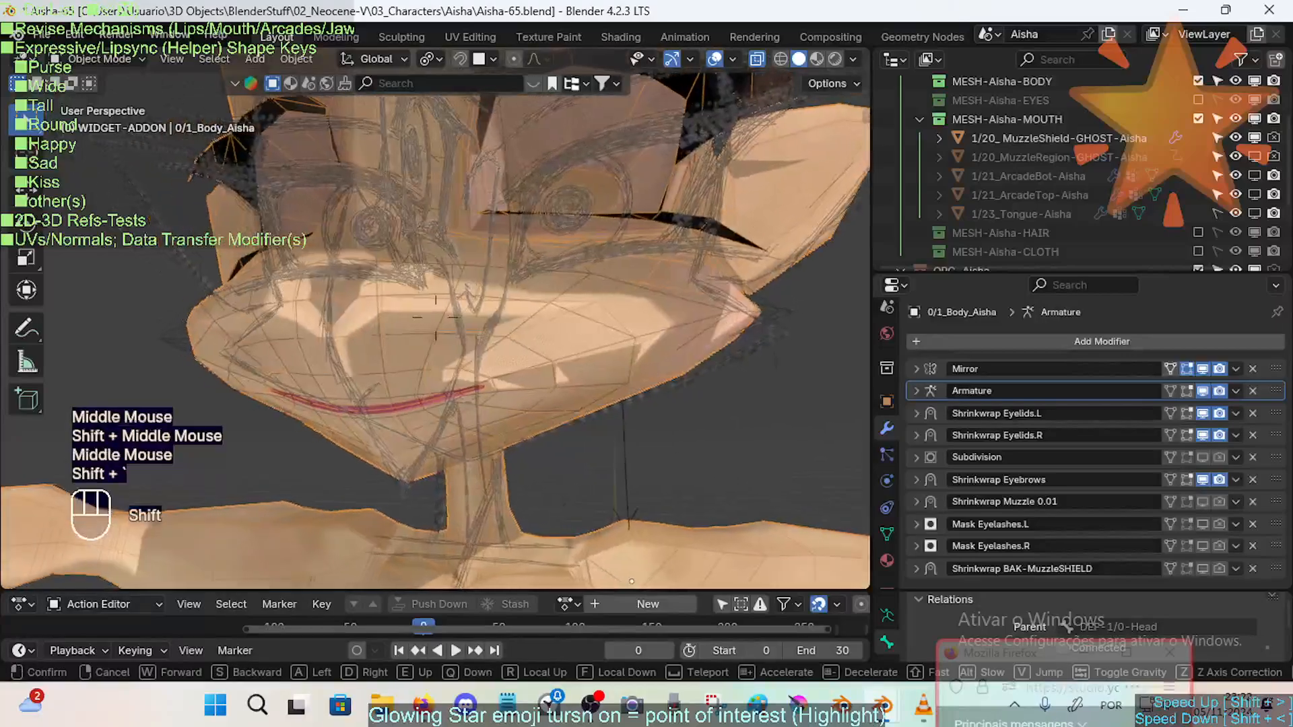
key("w")
left_click(580, 313)
left_click(585, 318)
left_click(584, 318)
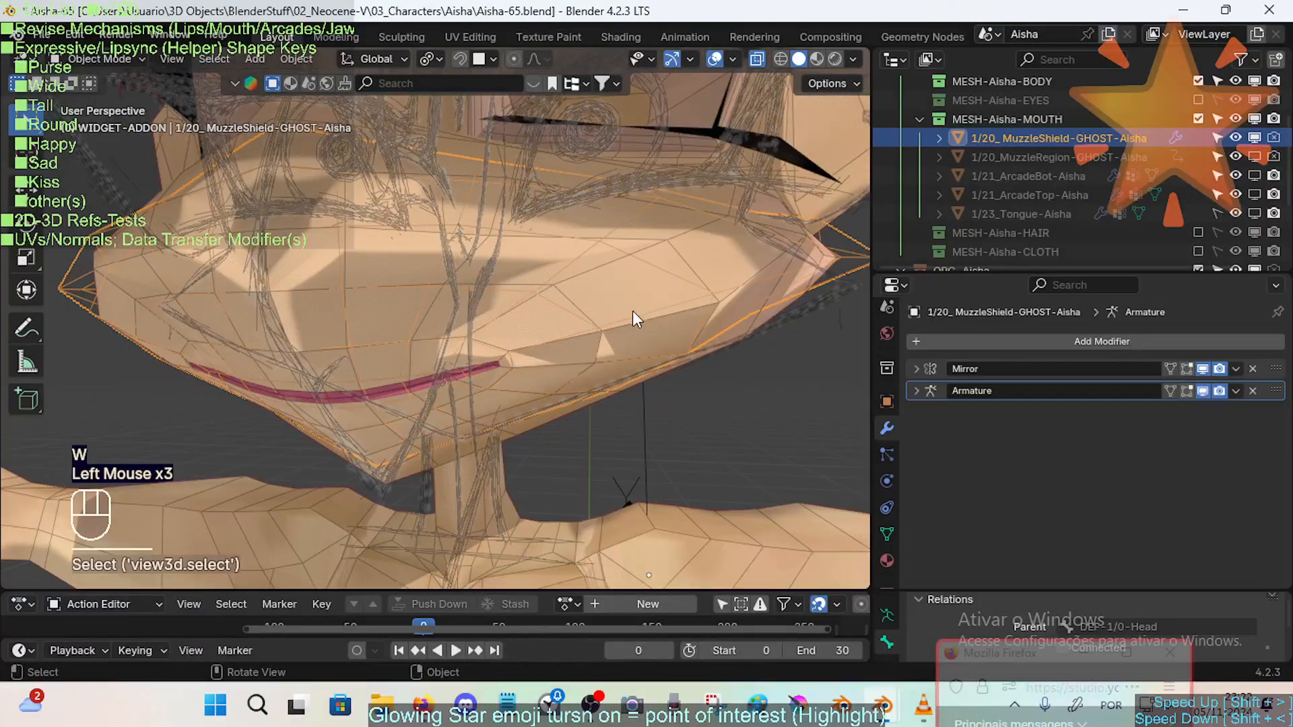
Inspect the body's muzzle mesh from the side in Edit Mode and return to Object Mode.
left_click(632, 310)
key("Tab")
middle_click_drag(566, 392, 466, 410)
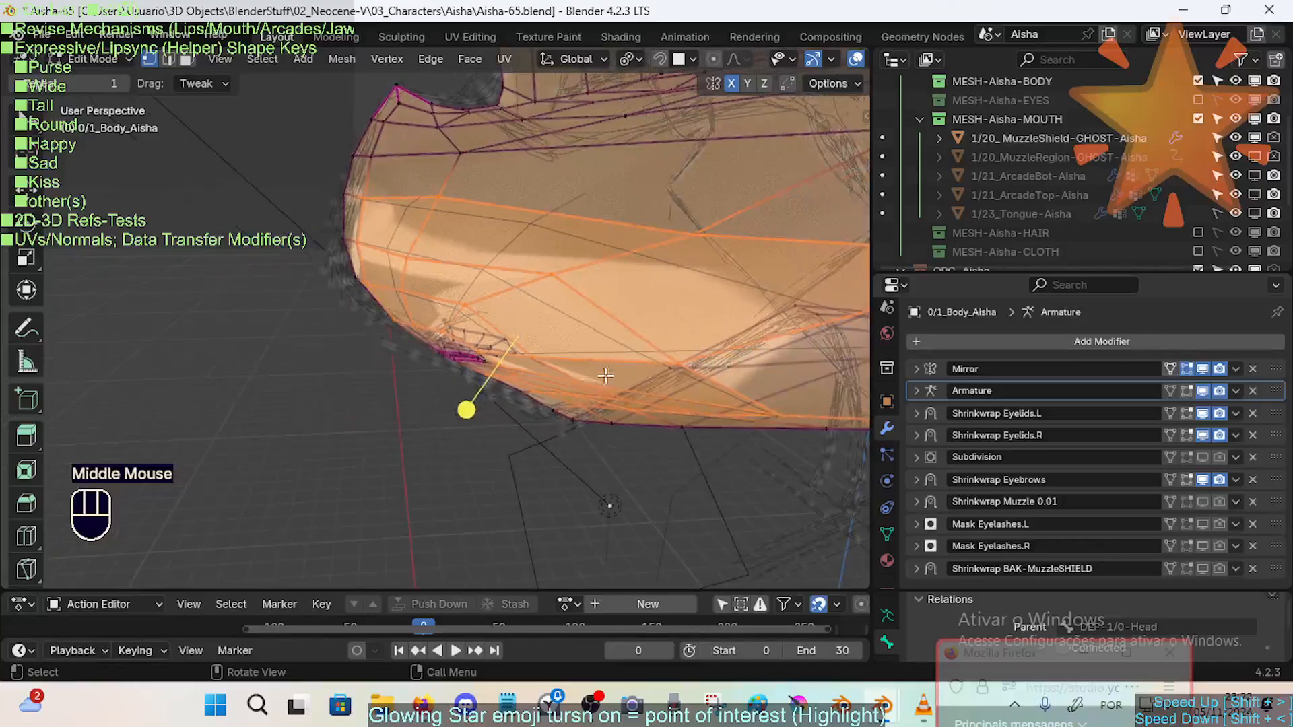
key("Tab")
Select the MuzzleShield-GHOST-Aisha object, inspect its mesh in Edit Mode and return to Object Mode.
left_click(547, 416)
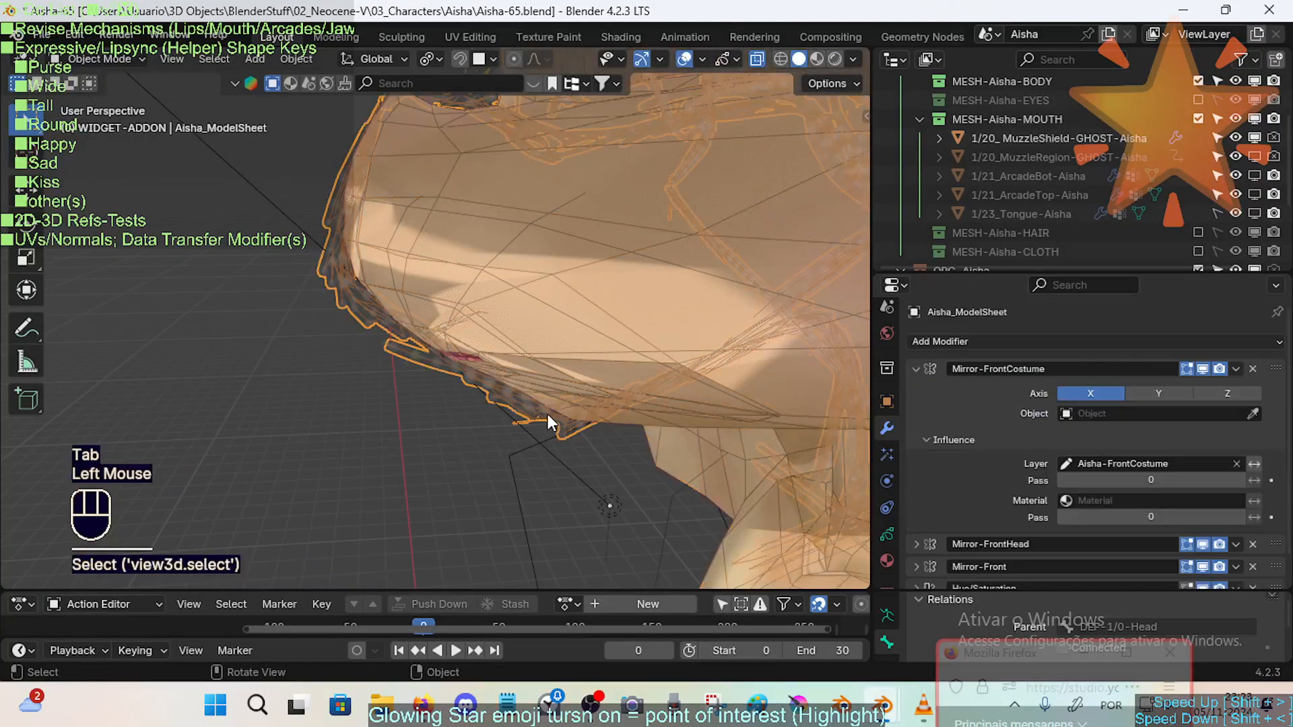
left_click(1129, 121)
left_click(1072, 139)
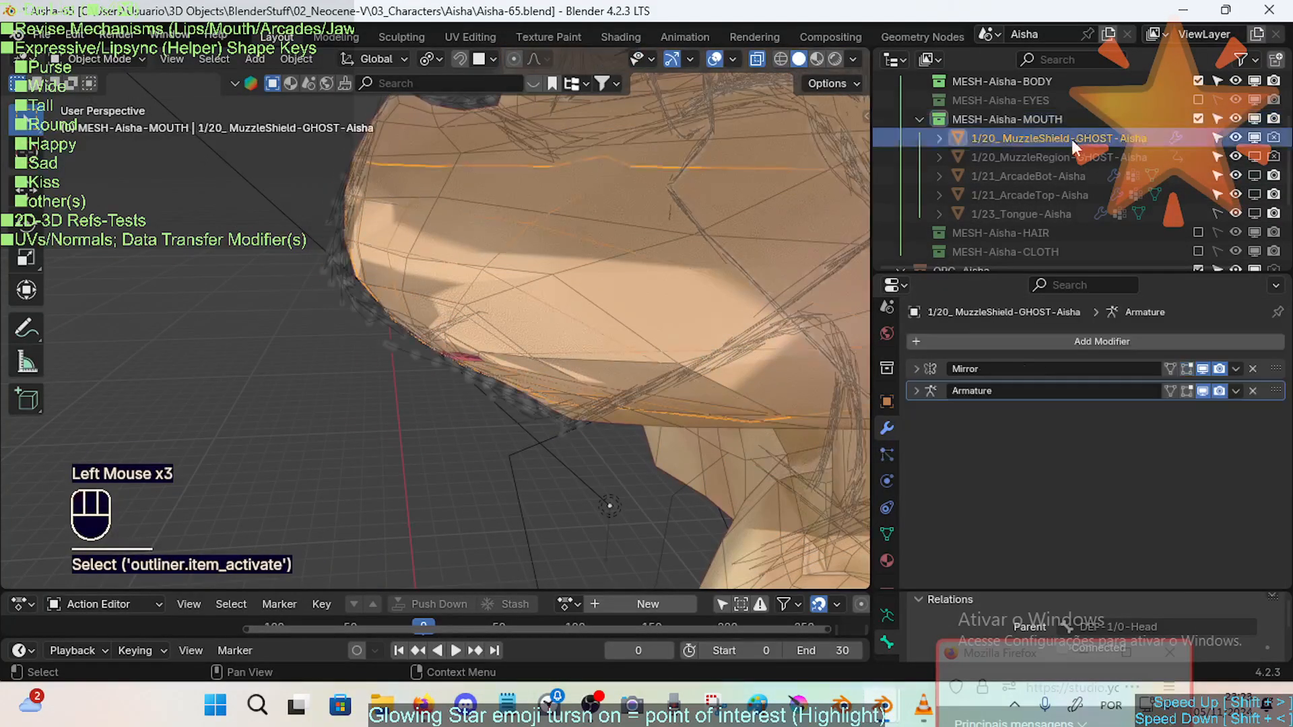
key("Tab")
middle_click_drag(450, 390, 494, 366)
key("Tab")
key("Tab")
key("Tab")
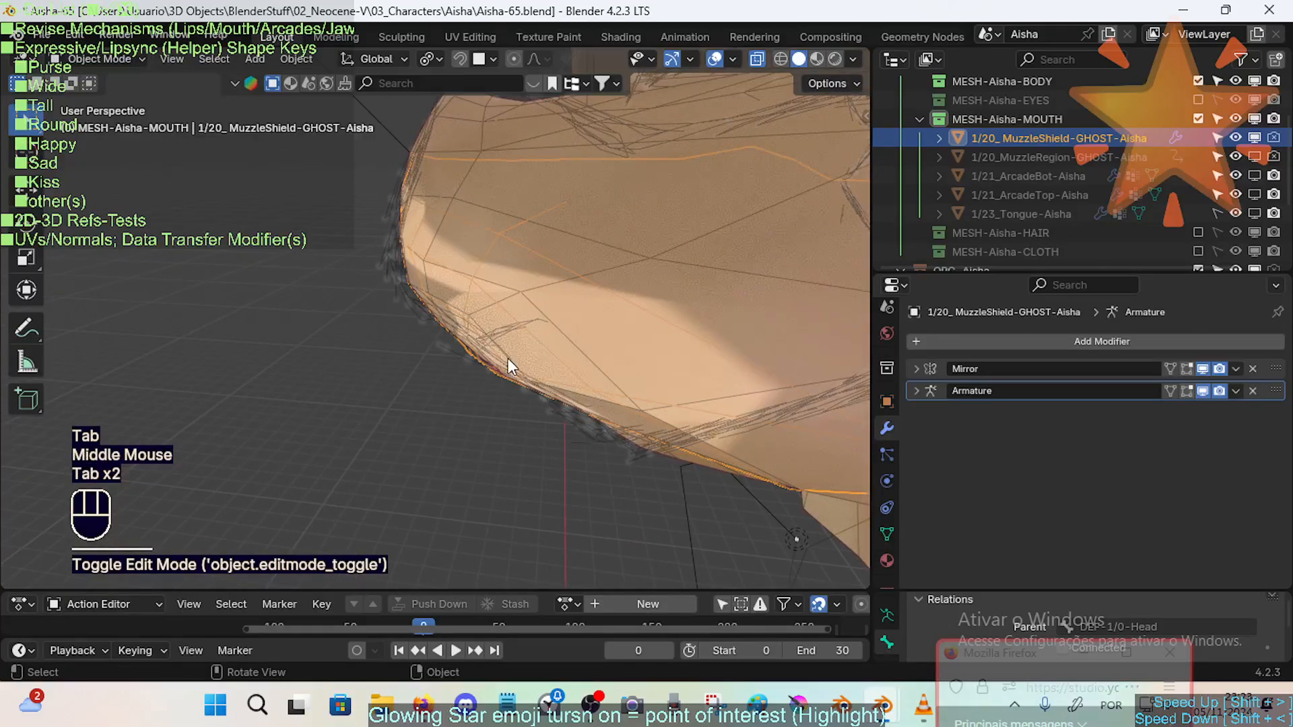
Add the body to the ghost shield selection and compare both meshes in Edit Mode and Object Mode around the jaw.
left_click(514, 263, "shift")
key("Tab")
middle_click_drag(514, 268, 579, 381)
key("Tab")
scroll(536, 400, "down", 1)
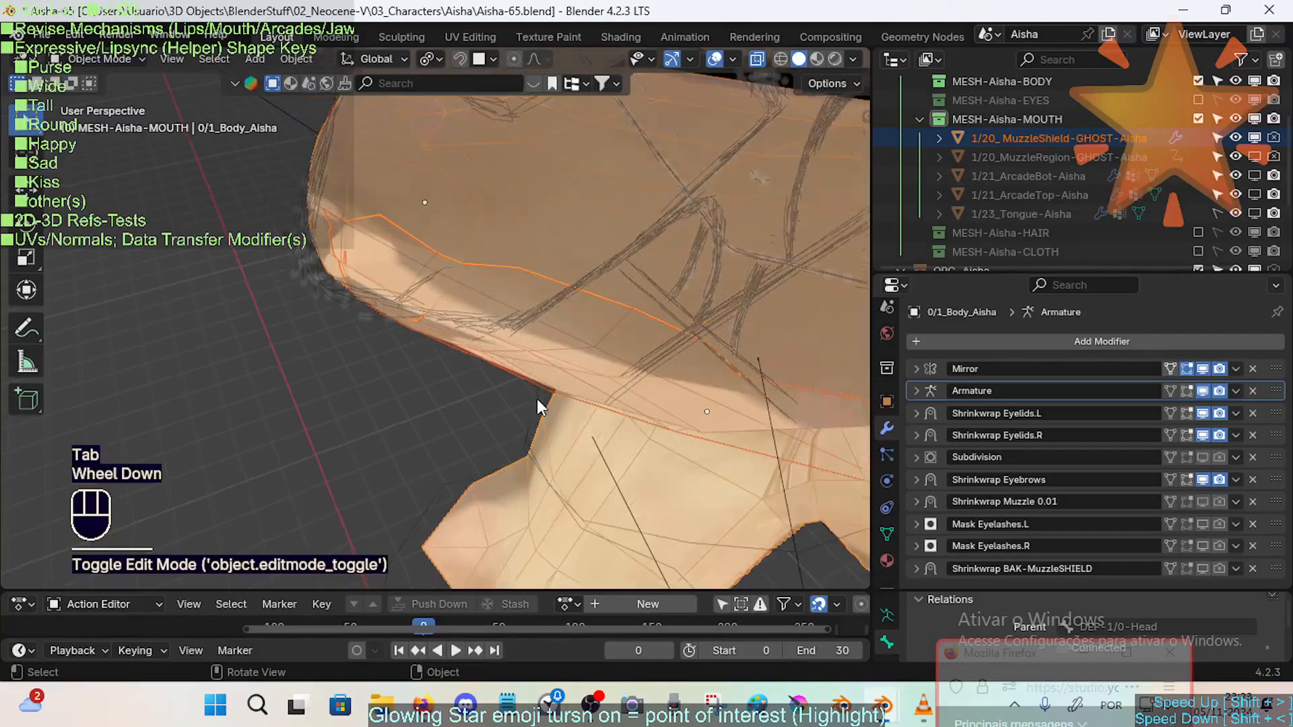
middle_click_drag(522, 413, 511, 458, "shift")
middle_click_drag(511, 458, 493, 493)
middle_click_drag(493, 492, 491, 491)
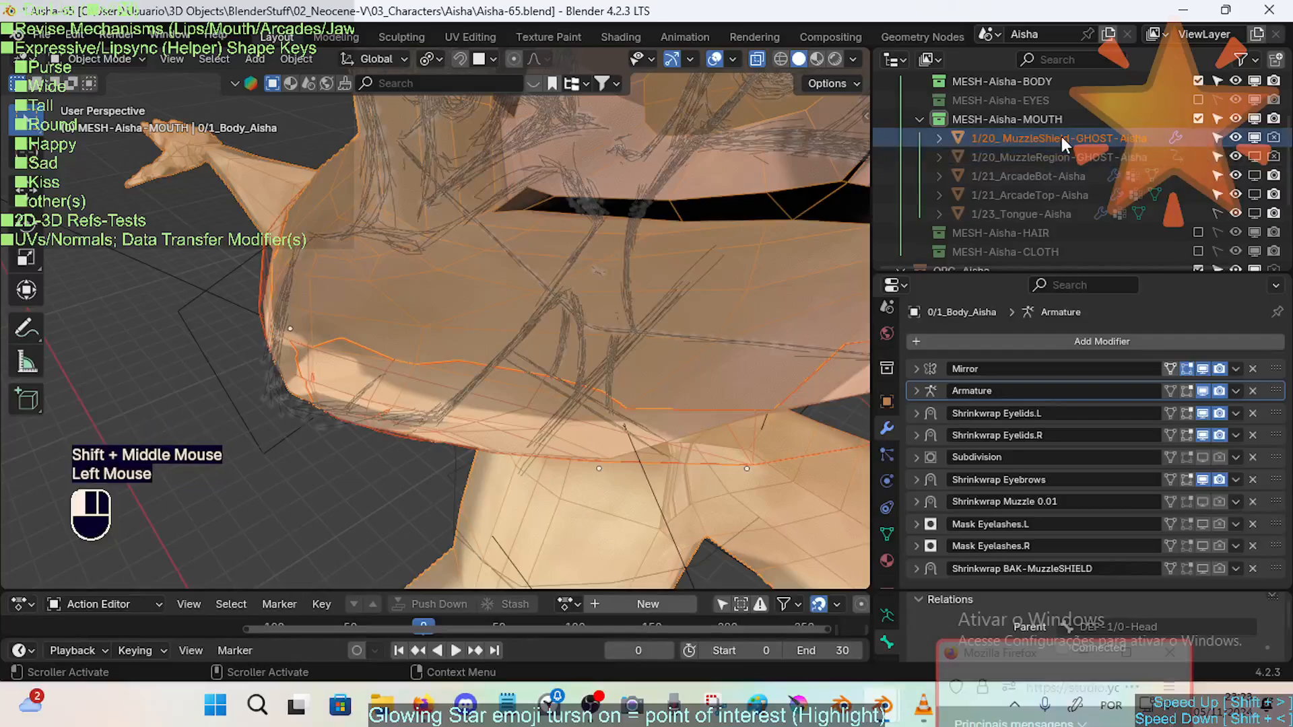
Hide the MuzzleShield-GHOST-Aisha object in the viewport and keep the body as the selected object.
double_click(1003, 161)
left_click(1011, 161)
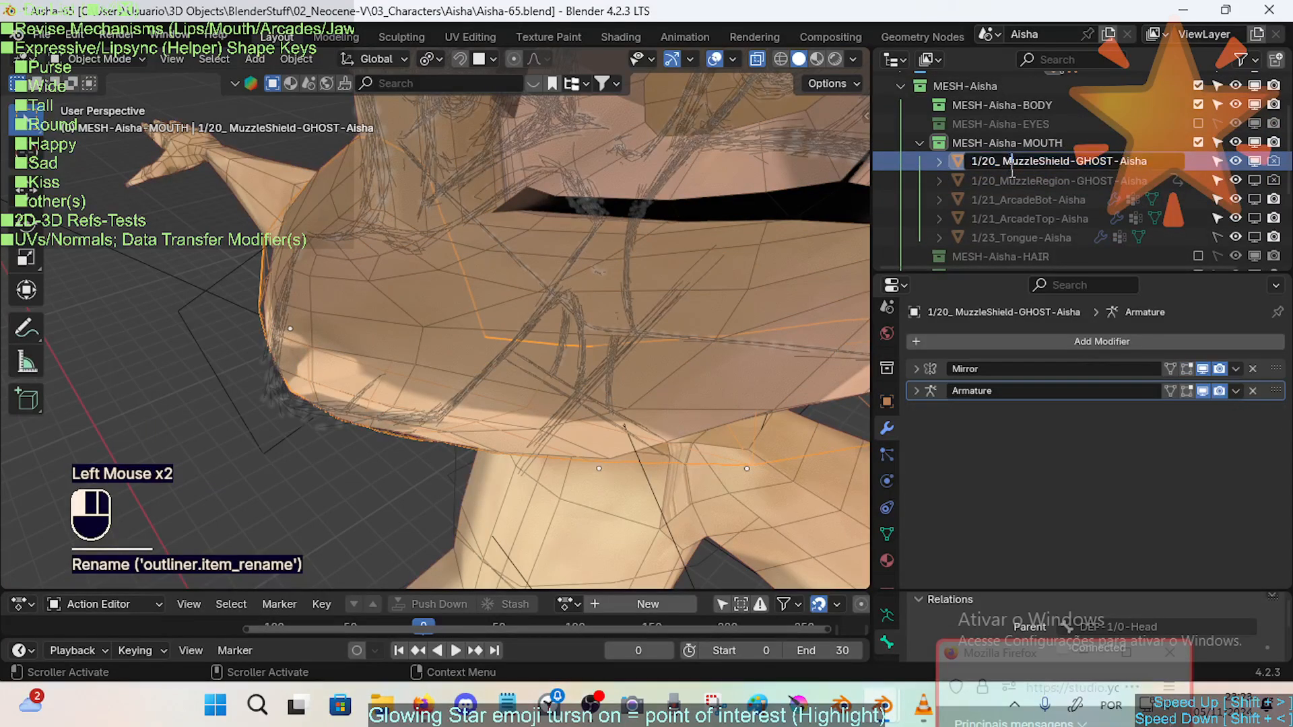
left_click(705, 214)
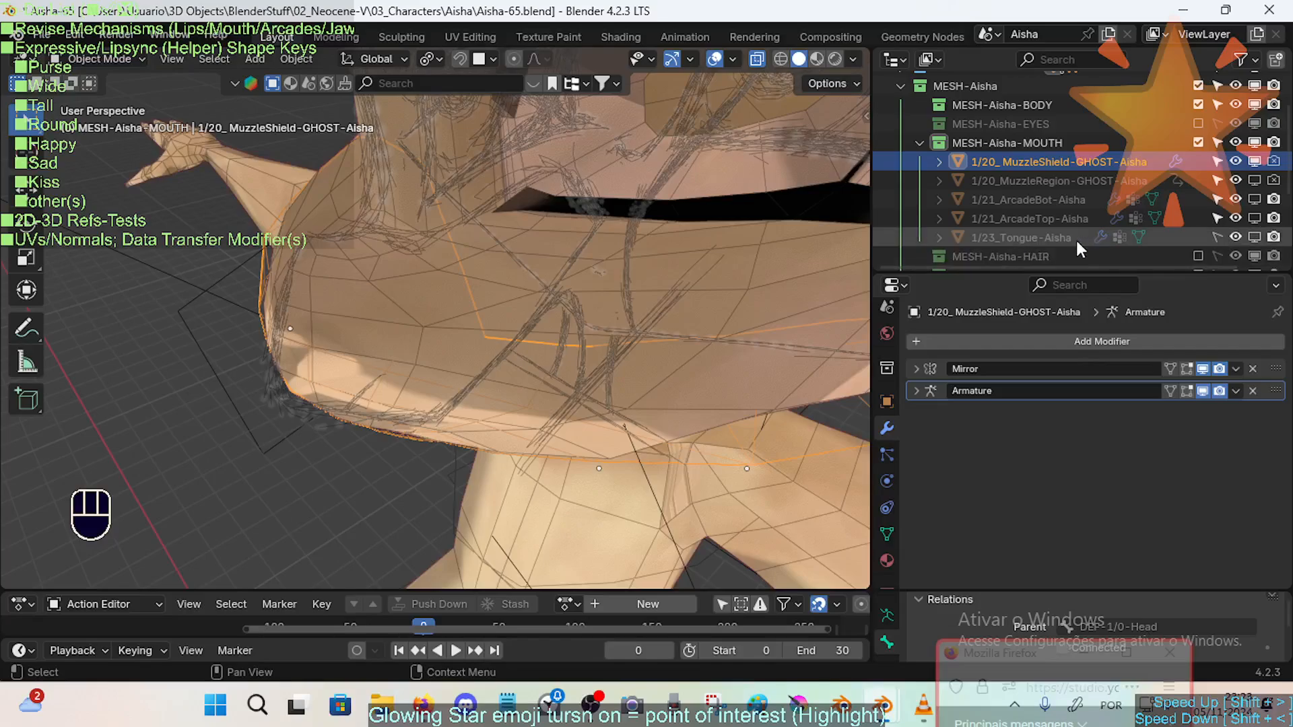
left_click(678, 317)
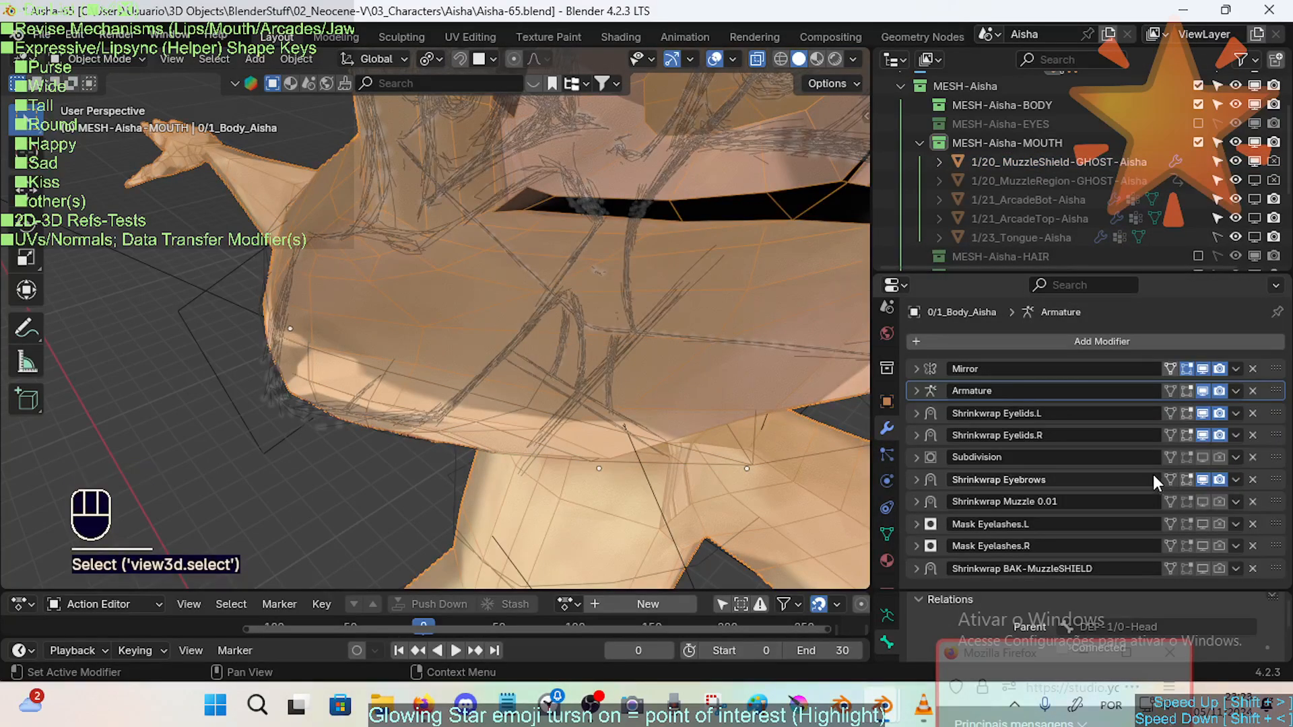
scroll(1133, 548, "down", 2)
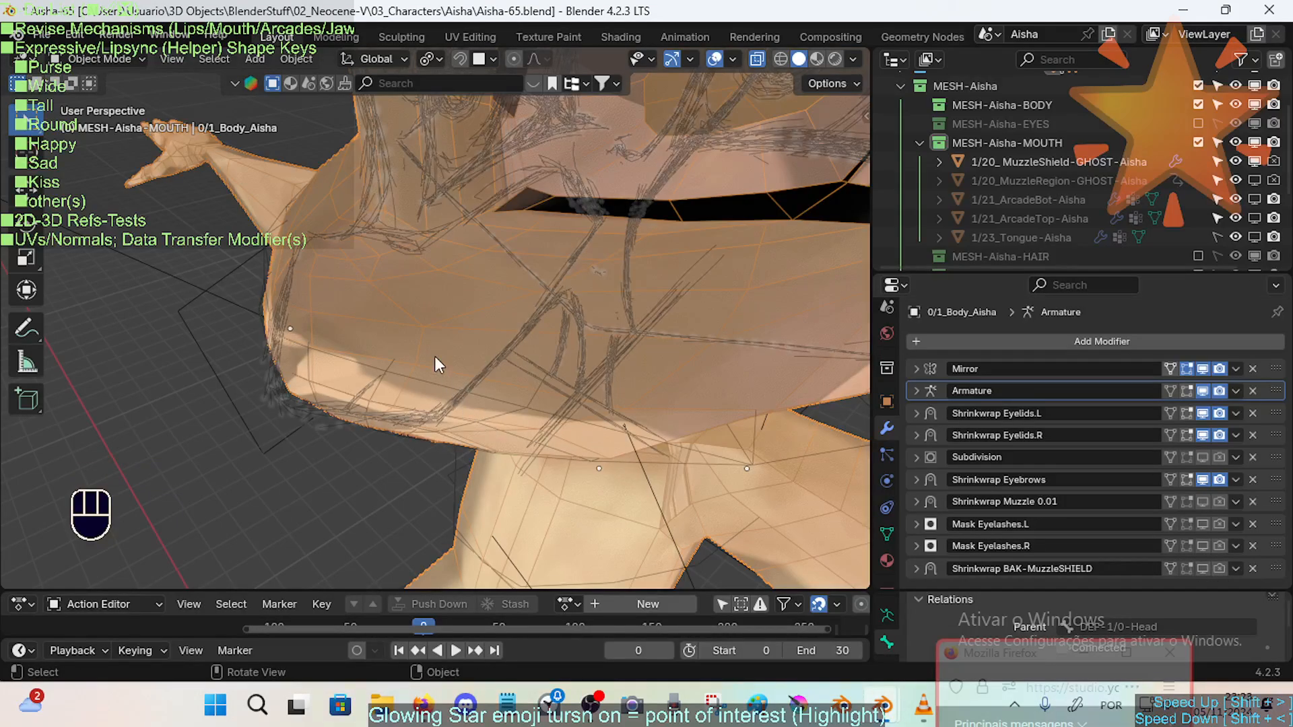
left_click(1254, 163)
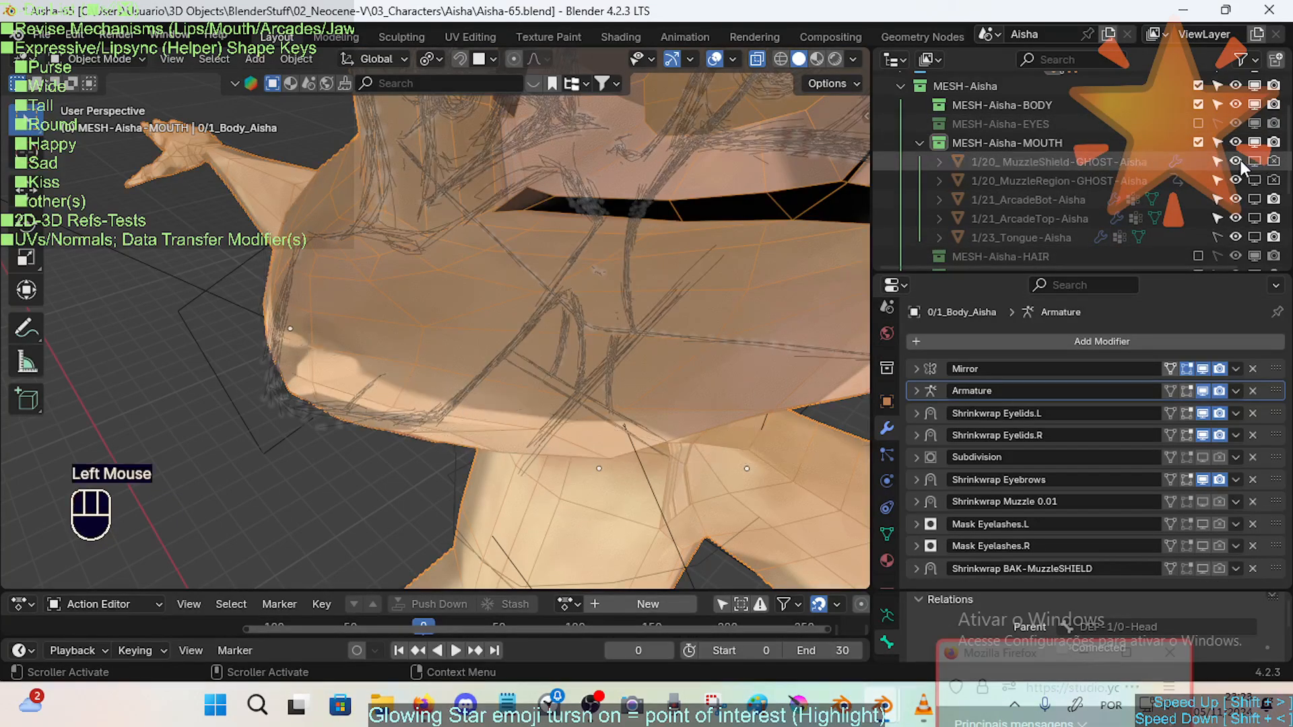
left_click(1220, 163)
left_click(499, 387)
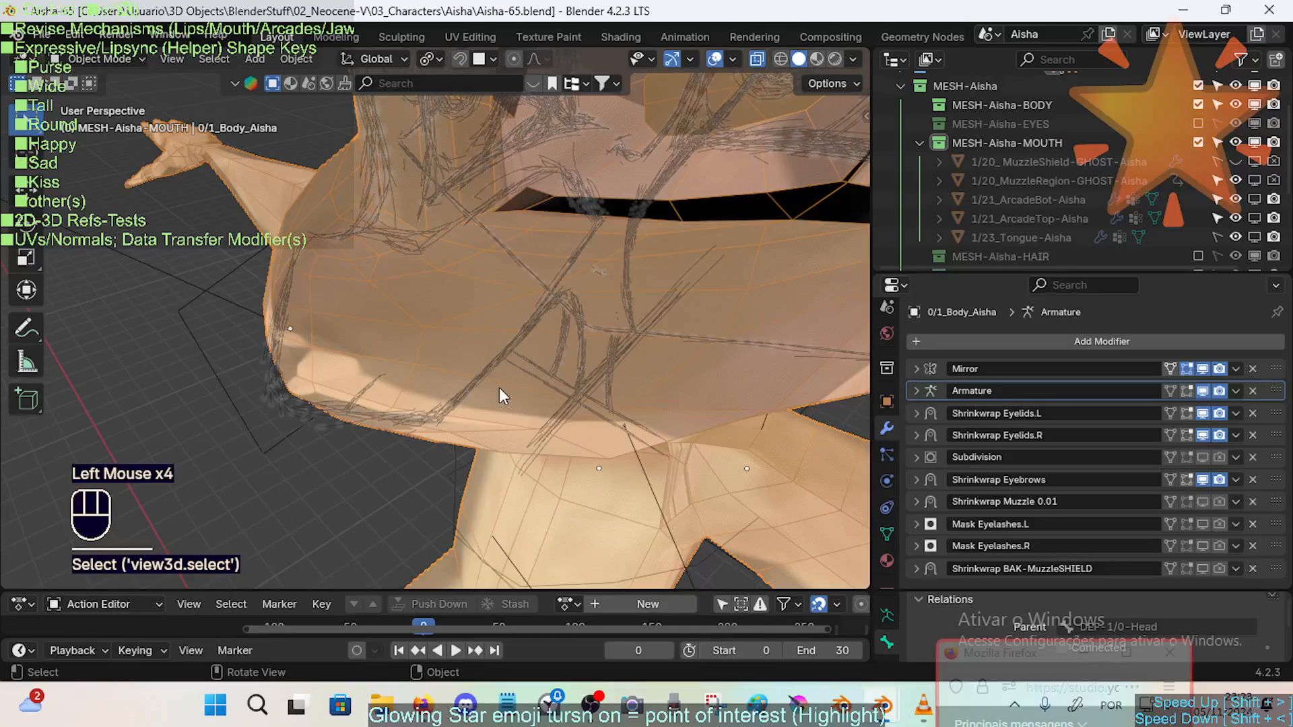
Enter Edit Mode on the body and select a vertex along the lower edge of the muzzle.
key("Tab")
middle_click_drag(418, 351, 623, 347)
middle_click_drag(622, 347, 629, 382)
left_click(627, 342)
middle_click_drag(629, 381, 492, 431)
left_click(465, 411)
middle_click_drag(472, 422, 477, 420)
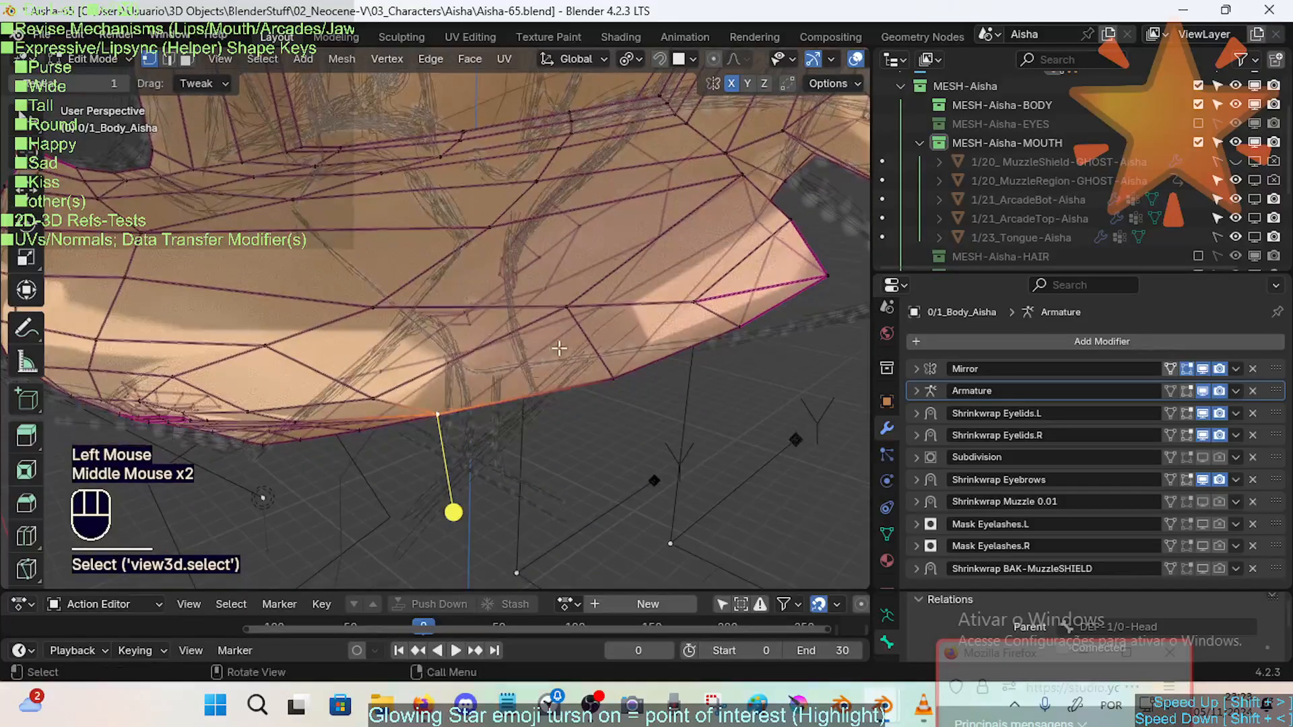
Try to move the side vertex just above the muzzle's lower edge.
left_click(569, 310)
middle_click_drag(575, 315, 614, 360)
key("g")
left_click(629, 352)
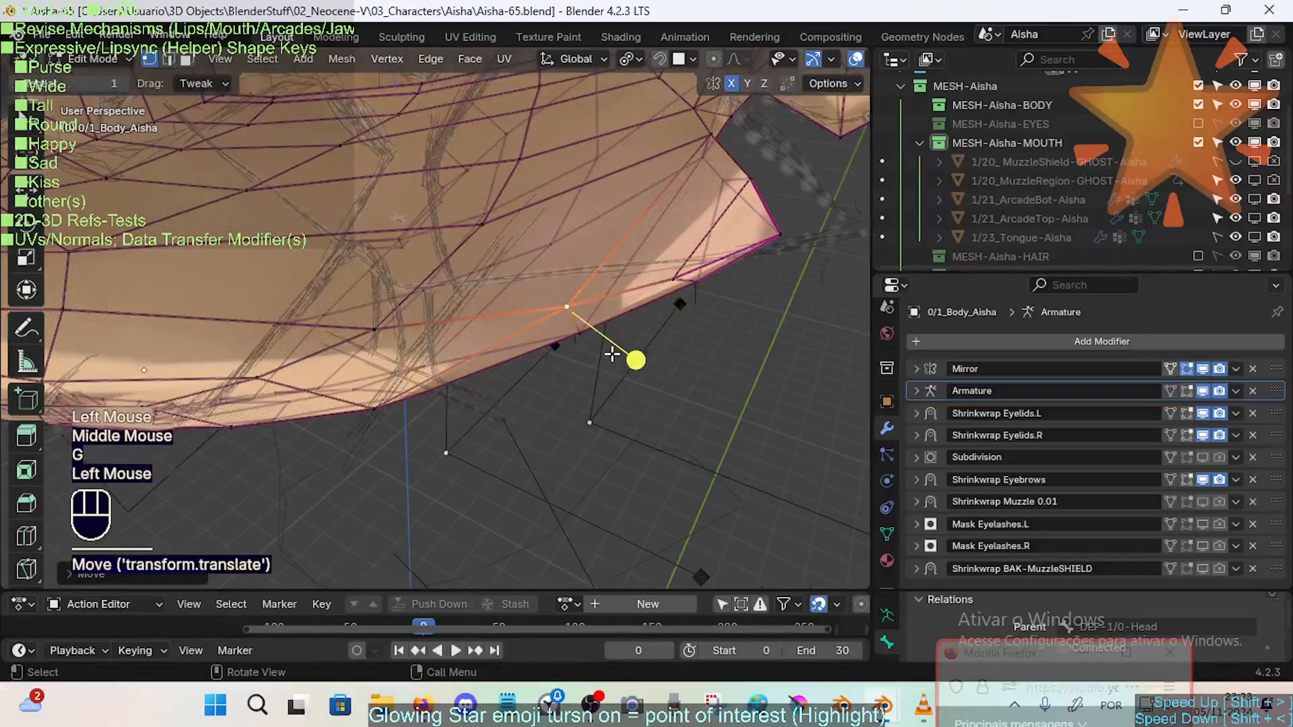
key("ctrl+z")
key("g")
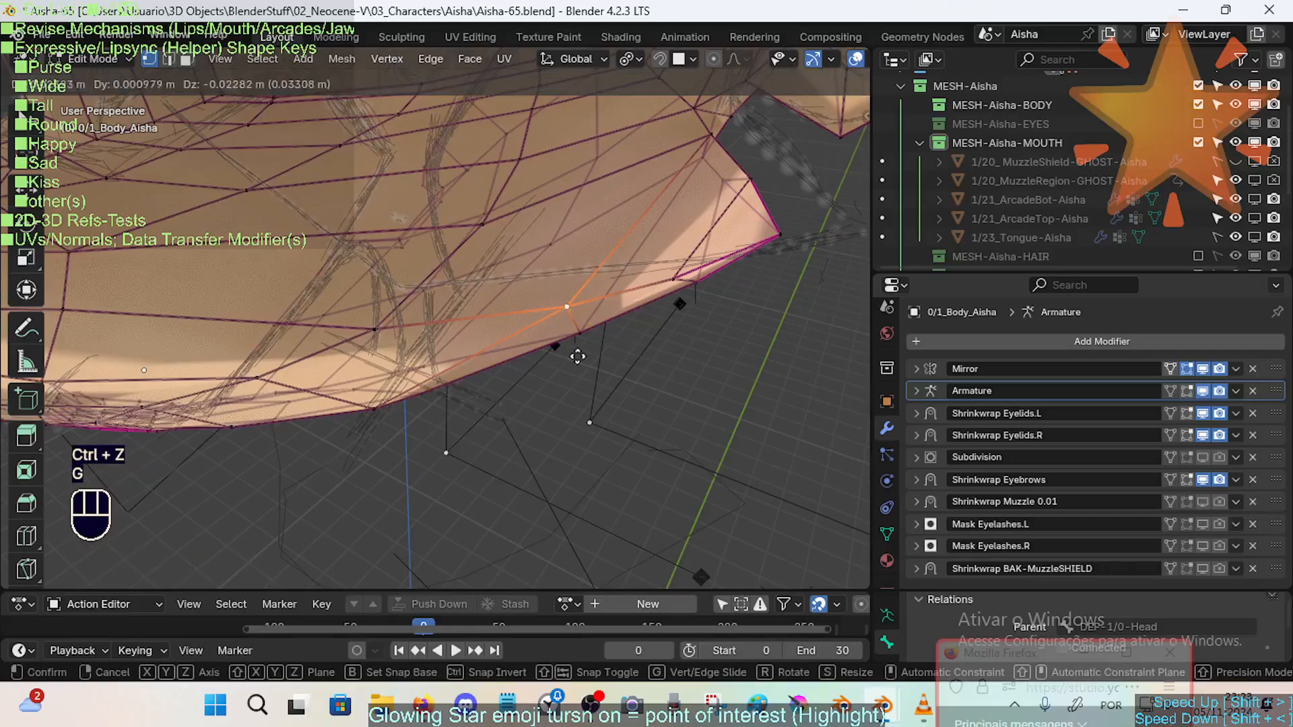
key("Escape")
middle_click_drag(619, 347, 546, 335)
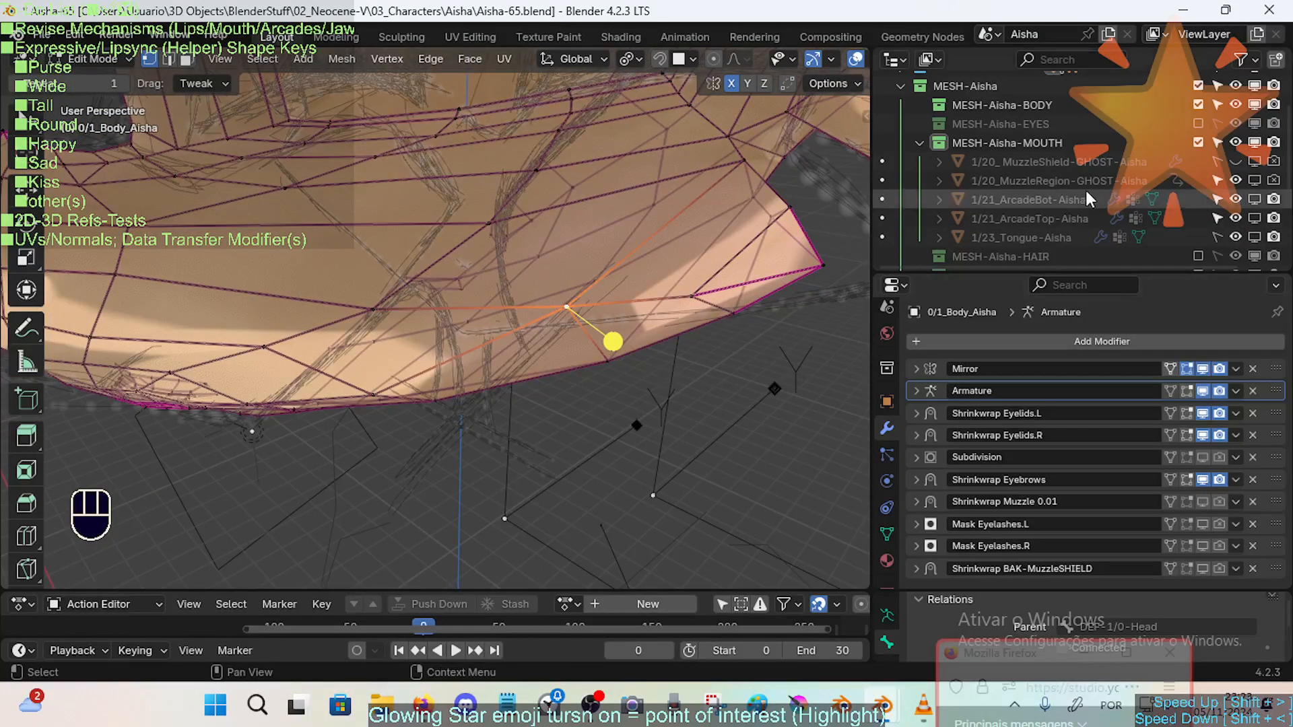
Turn the Mirror modifier's Edit Mode display off and back on to compare the body mesh.
scroll(1061, 147, "up", 2)
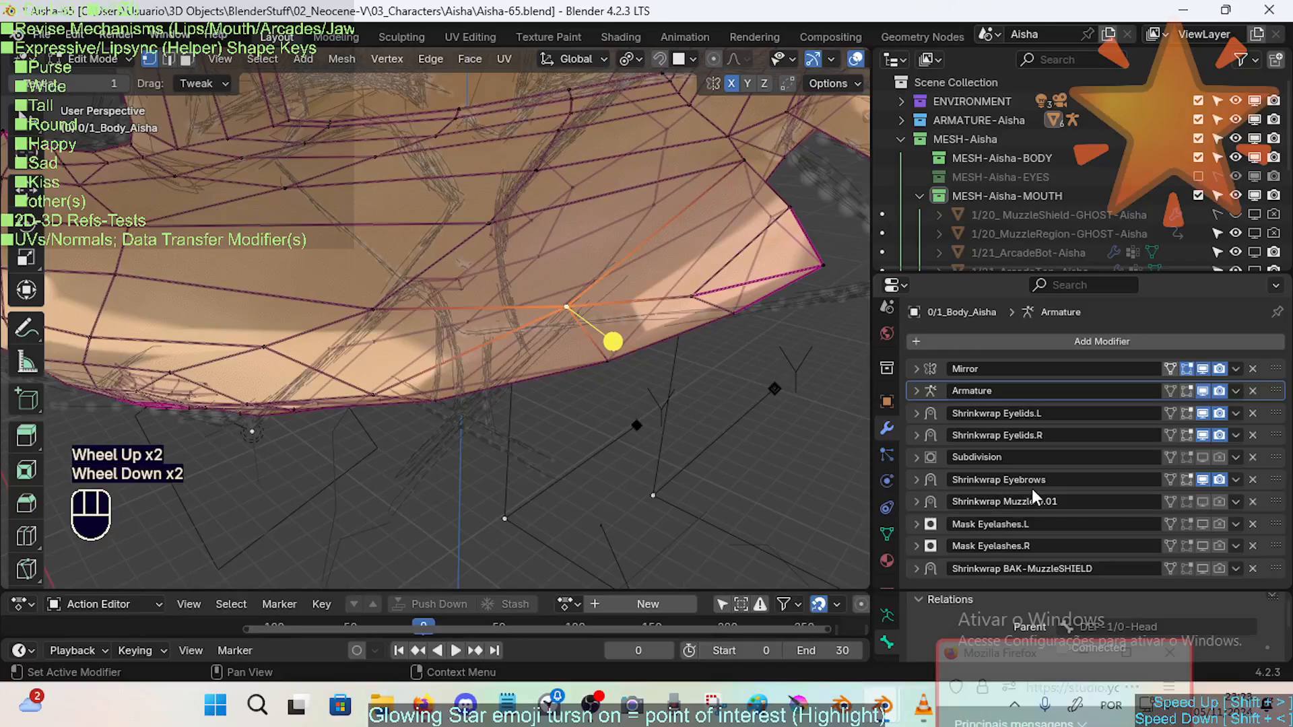
left_click(1190, 370)
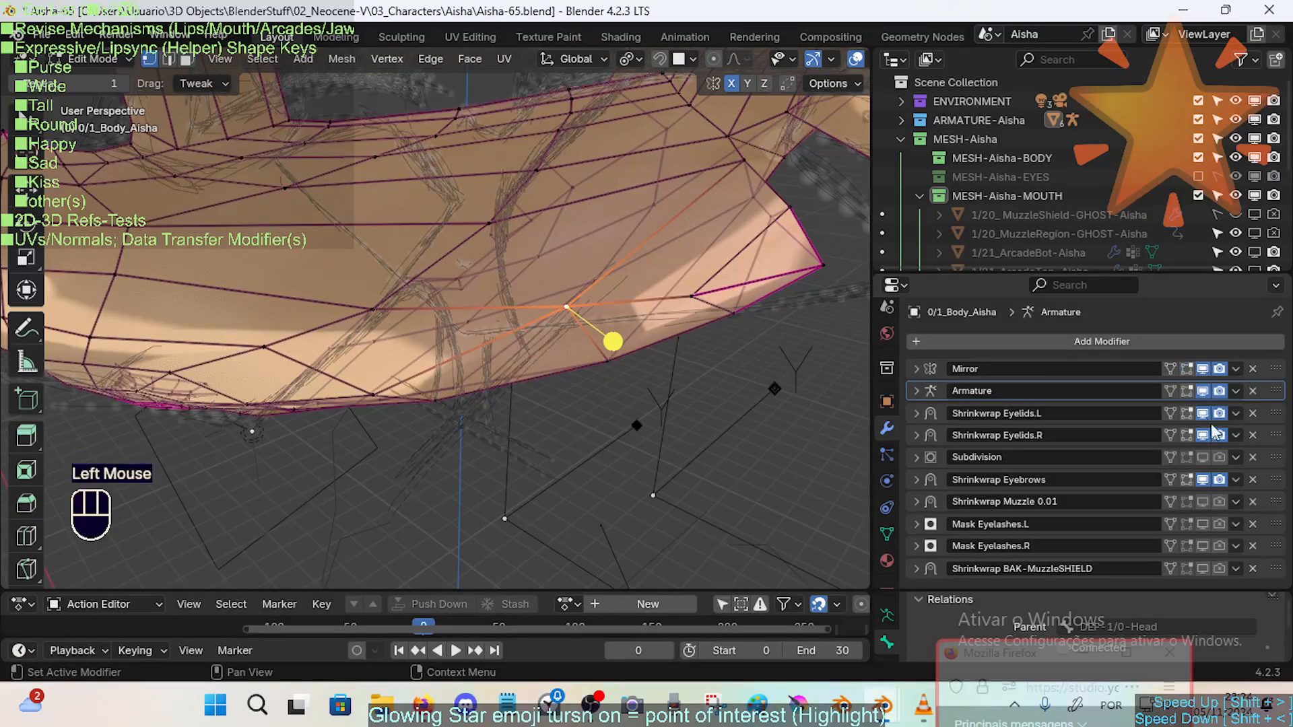
scroll(1216, 431, "down", 2)
left_click(1188, 369)
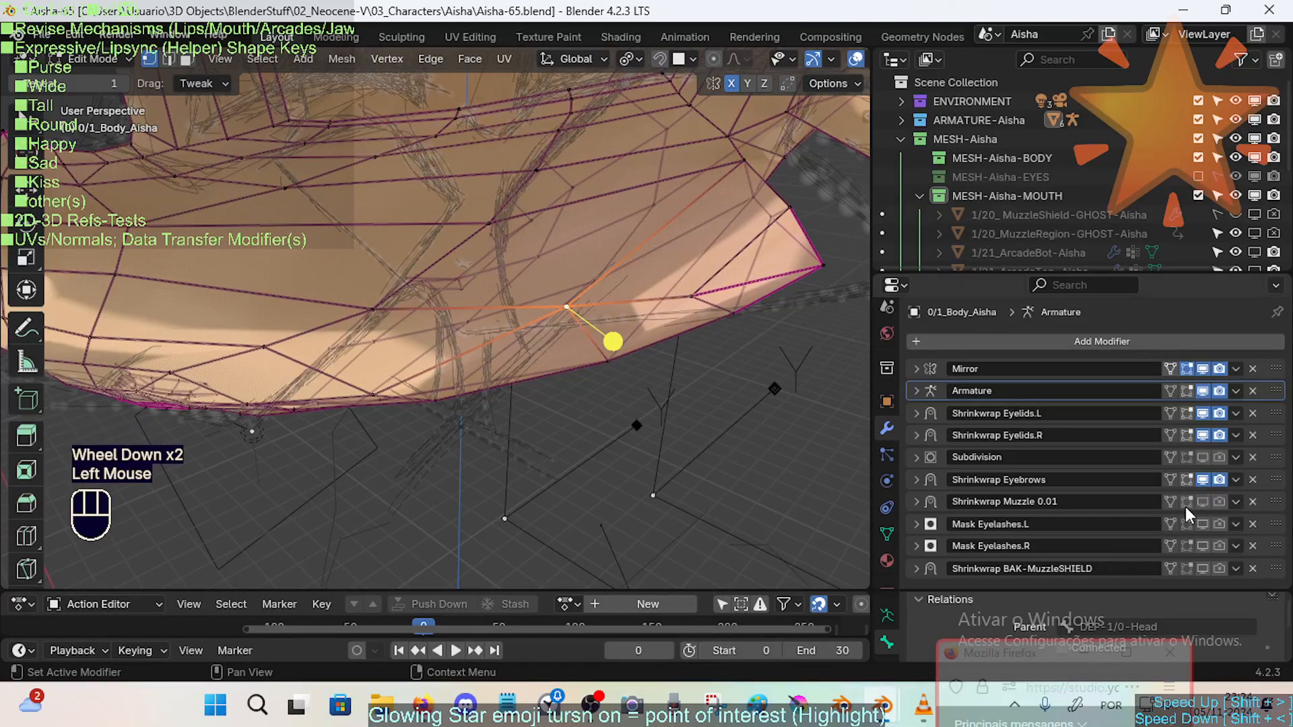
Lock the AnatomicLips shape key and make Basis the active shape key of the body.
left_click(887, 507)
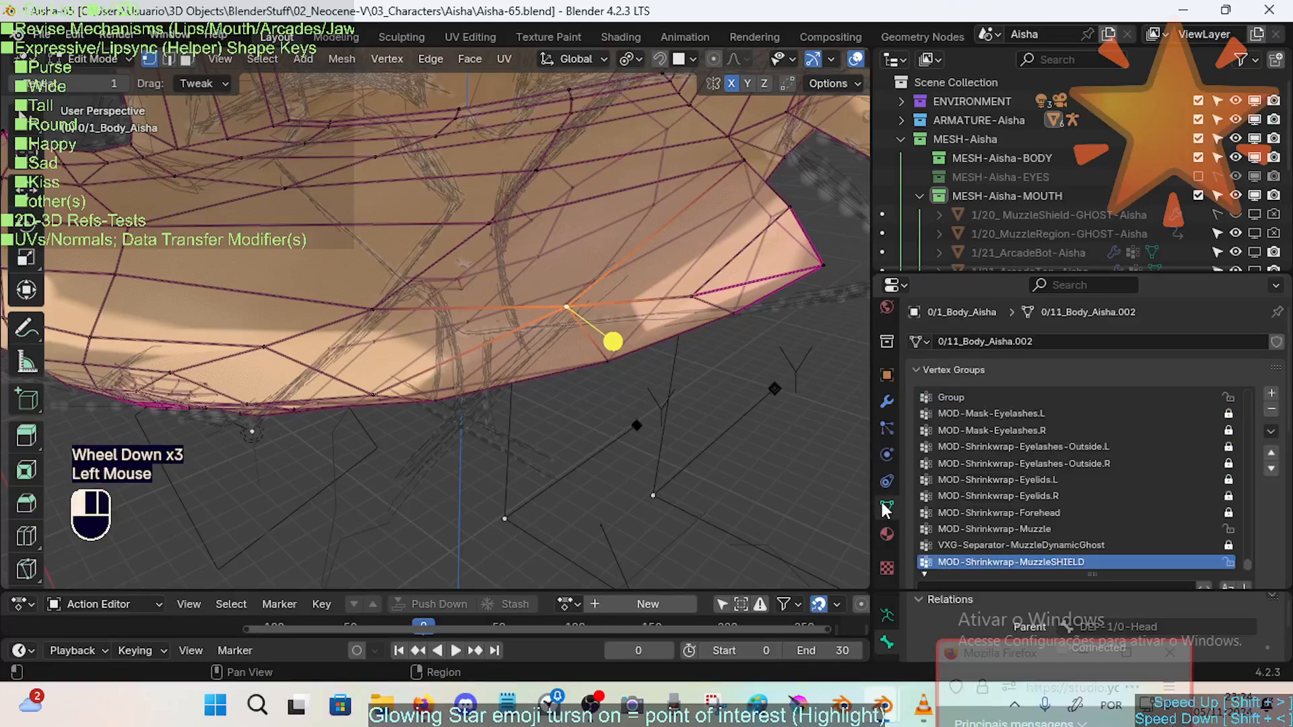
scroll(1140, 526, "down", 6)
scroll(1285, 501, "down", 1)
scroll(1145, 485, "up", 2)
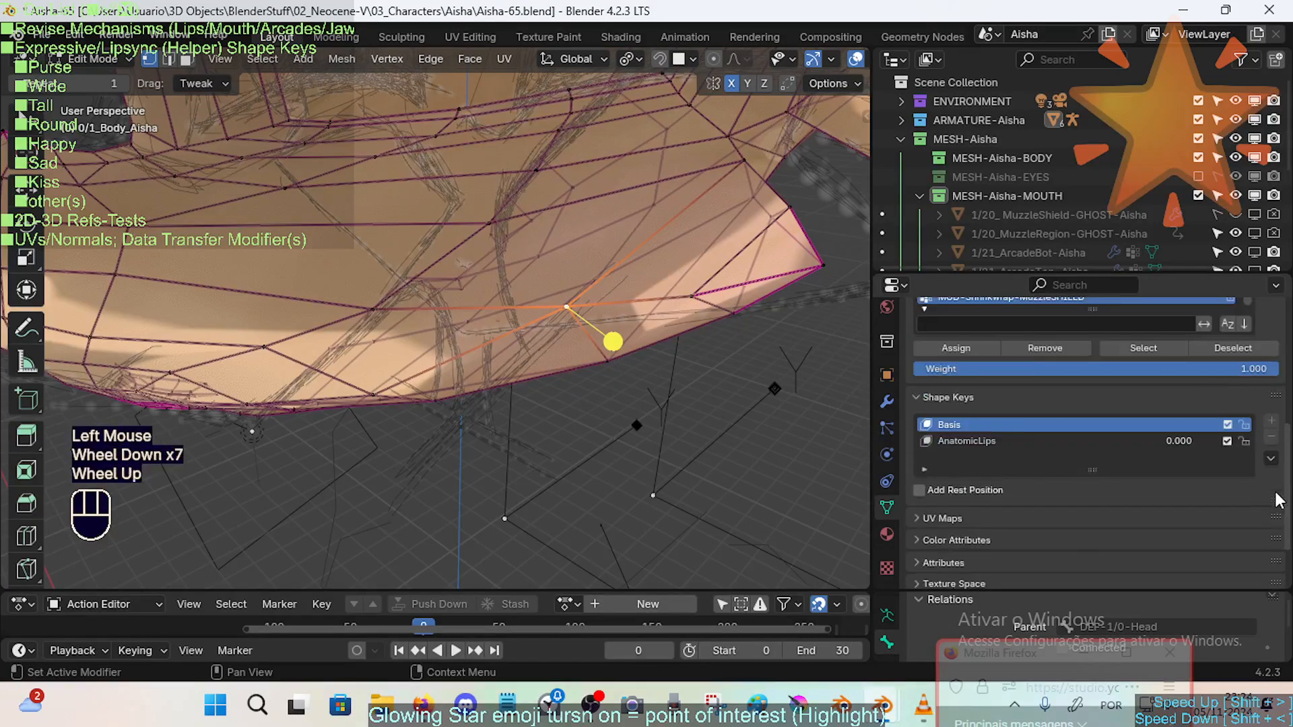
left_click(1015, 478)
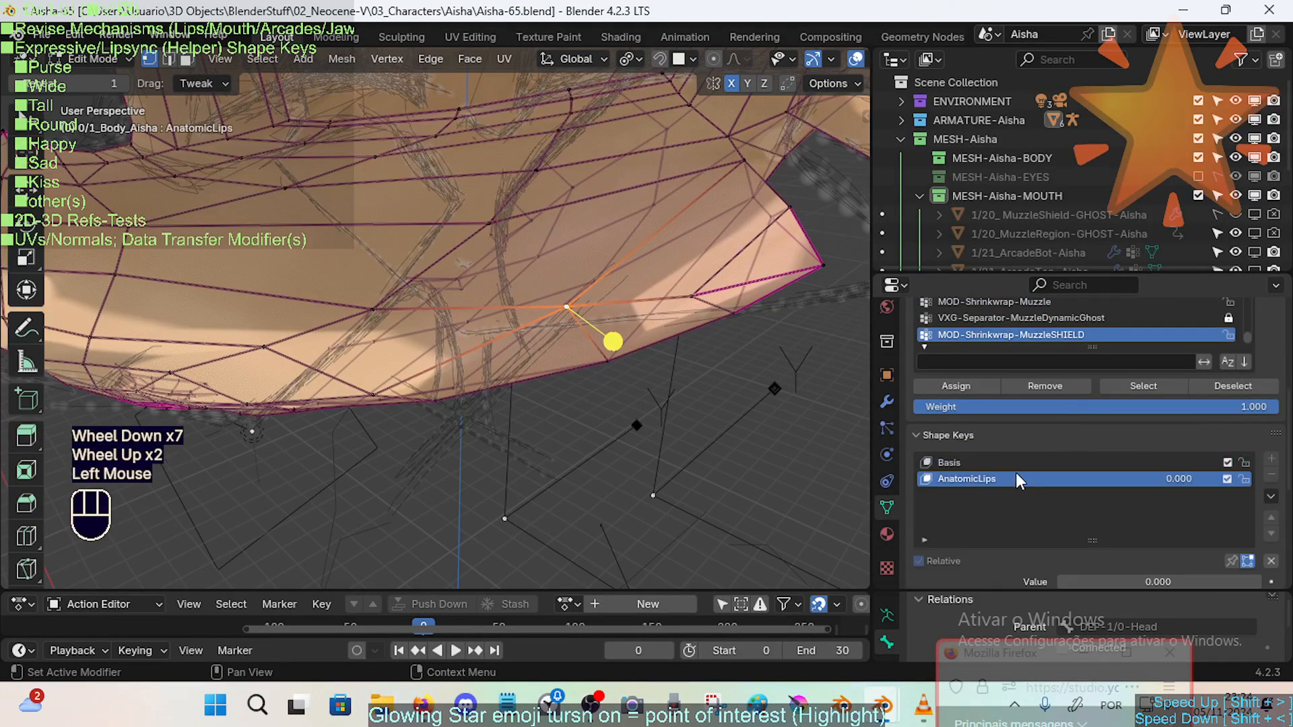
left_click(1244, 479)
left_click(1111, 465)
Reposition the selected vertex near the muzzle's lower edge on the Basis shape key, checking it from several angles.
mouse_move(511, 364)
middle_mouse_down("shift")
mouse_move(534, 350)
mouse_move(504, 353)
middle_mouse_up("shift")
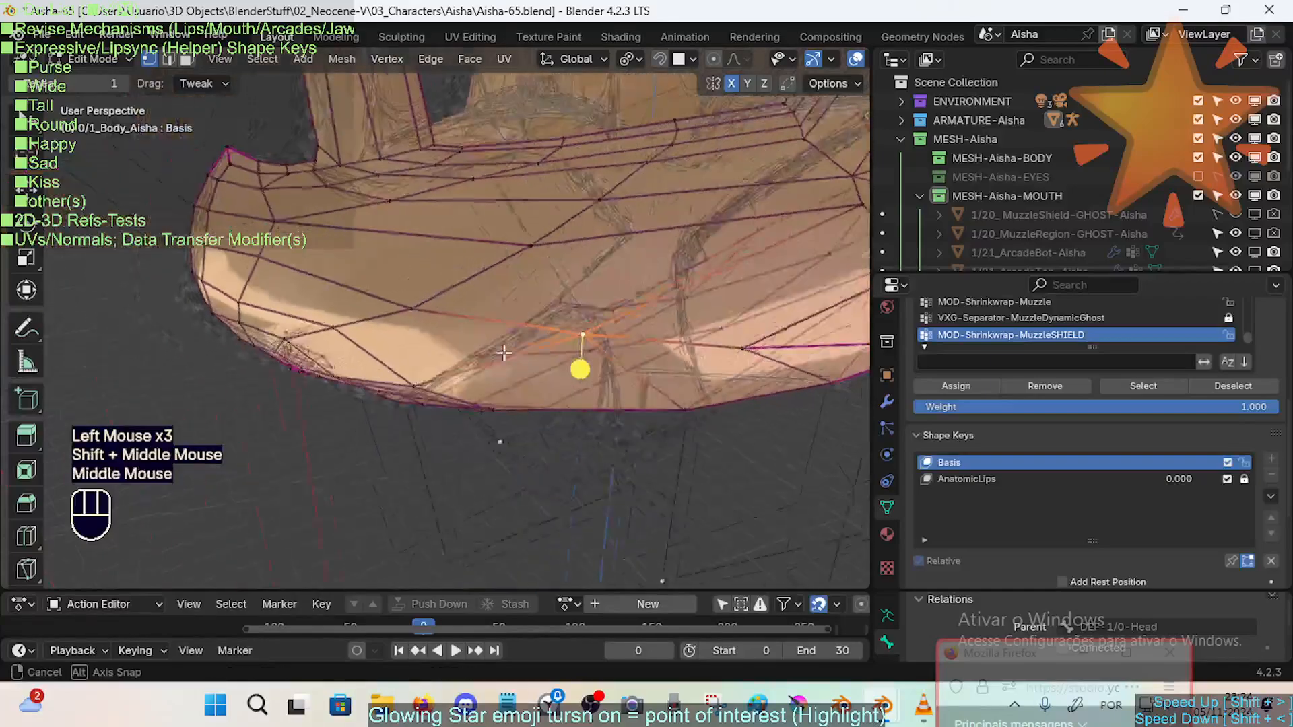
key("g")
key("Escape")
key("g")
key("Escape")
middle_click_drag(528, 395, 664, 415)
key("g")
left_click(620, 381)
key("g")
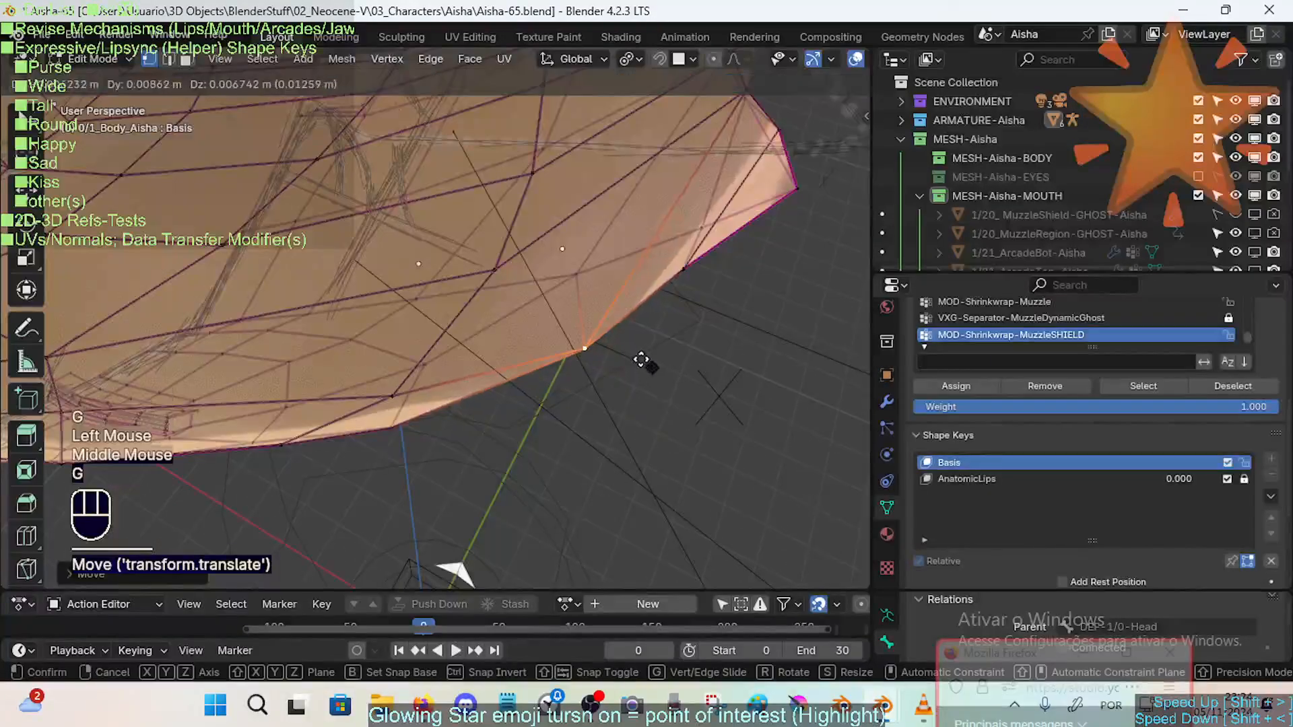
left_click(629, 362)
Fine-tune one vertex at the underside of the muzzle and one on its side to smooth the lower contour.
middle_click_drag(614, 361, 438, 427)
left_click(434, 427)
key("g")
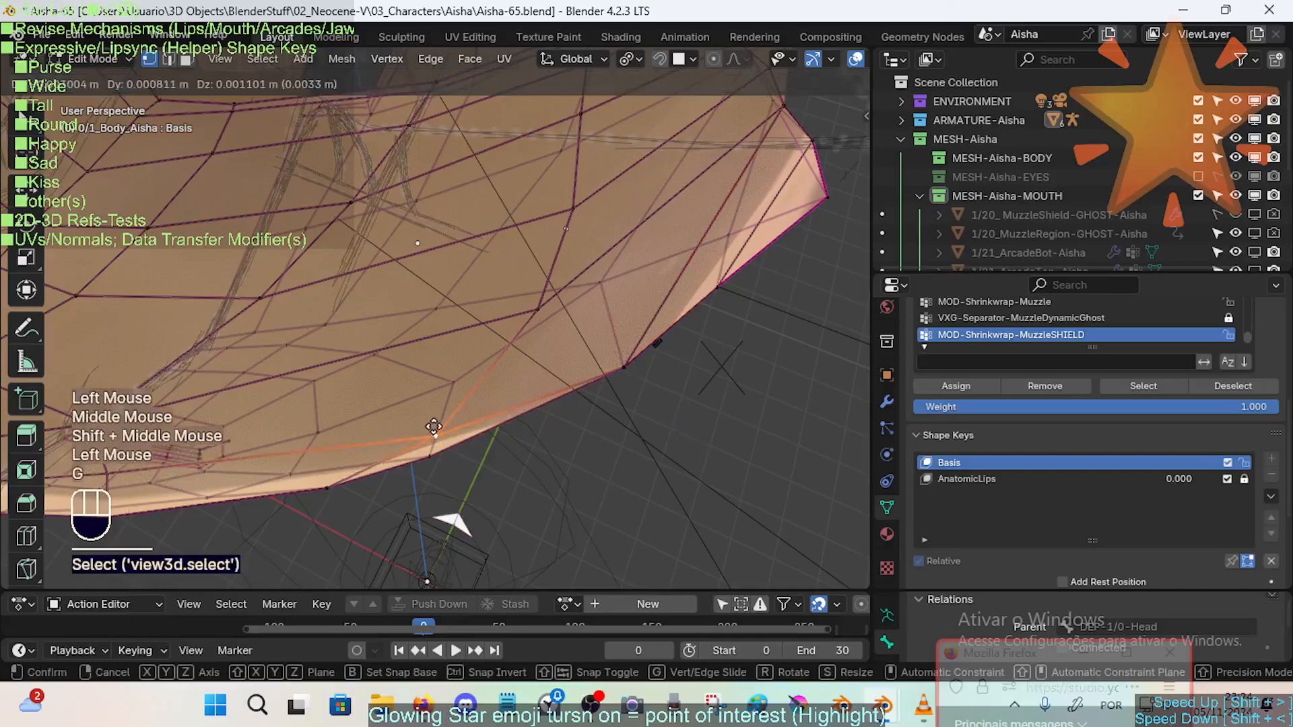
left_click(437, 425, "shift")
left_click(538, 306)
key("g")
left_click(570, 345, "shift")
middle_click_drag(569, 344, 651, 316)
key("g")
left_click(645, 310, "shift")
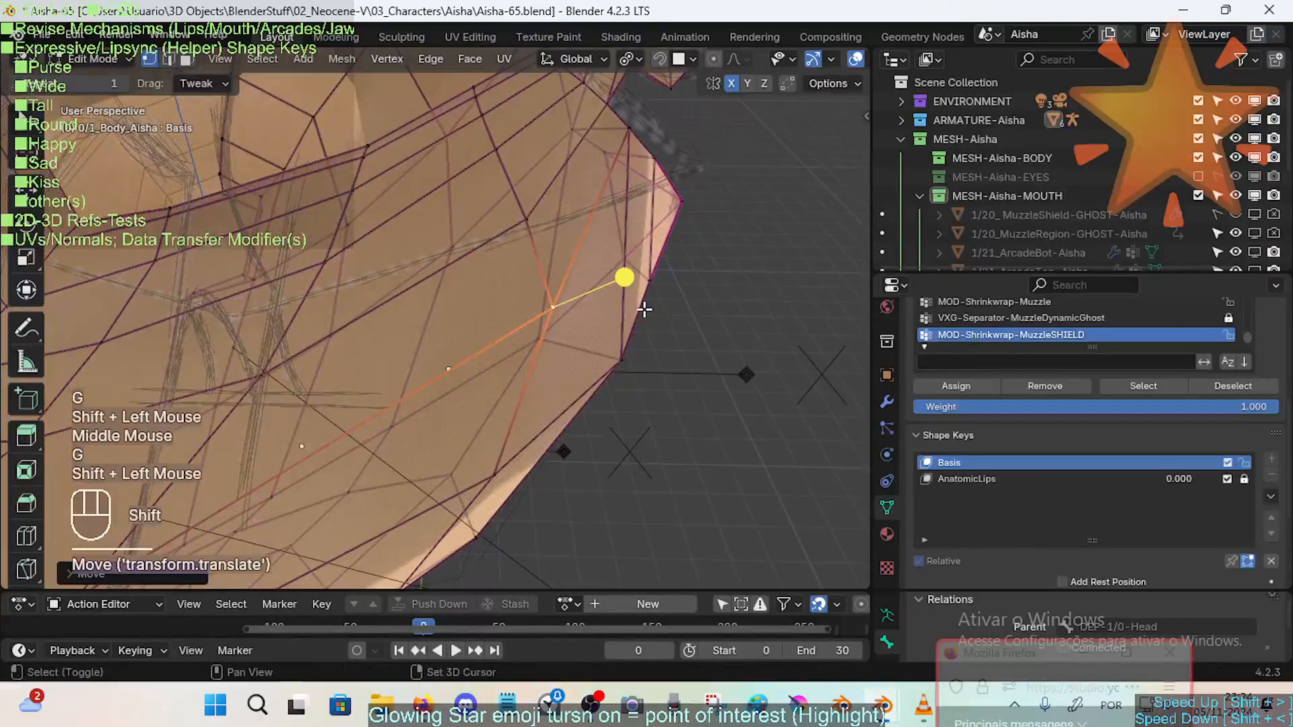
Nudge the next vertices up the side of the muzzle outward to even out its curvature.
left_click(540, 224)
key("g")
left_click(554, 256, "shift")
left_click(563, 313)
middle_click_drag(566, 317, 458, 345)
key("g")
left_click(629, 269, "shift")
key("g")
left_click(653, 317, "shift")
Adjust two more muzzle vertices in small moves after viewing the mesh from another angle.
scroll(653, 318, "down", 1)
scroll(747, 313, "down", 2)
middle_click_drag(457, 345, 408, 393)
middle_click_drag(317, 379, 300, 352)
left_click(353, 392)
middle_click_drag(352, 392, 464, 424)
key("g")
left_click(420, 390, "shift")
left_click(358, 376)
key("g")
left_click(360, 378, "shift")
Check the muzzle in Object Mode and try to move an upper muzzle vertex back in Edit Mode.
scroll(482, 431, "up", 1)
key("Tab")
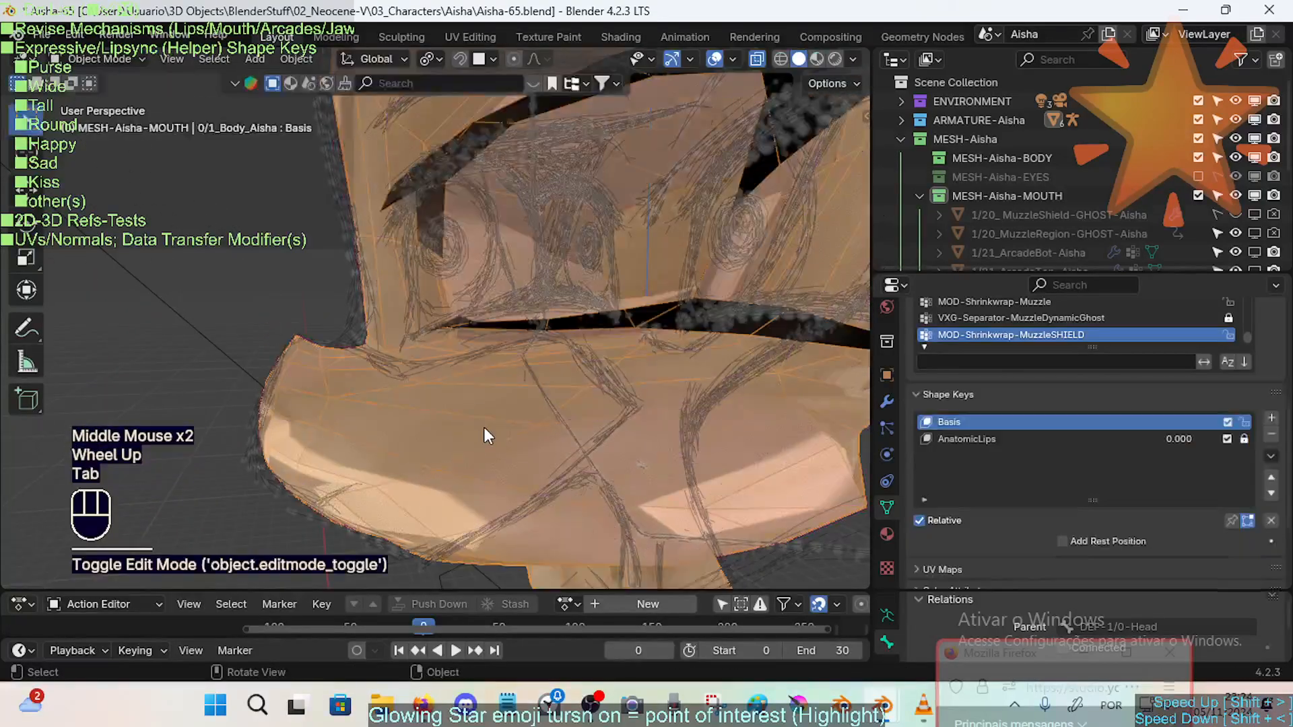
key("Tab")
key("1")
left_click(520, 405)
key("g")
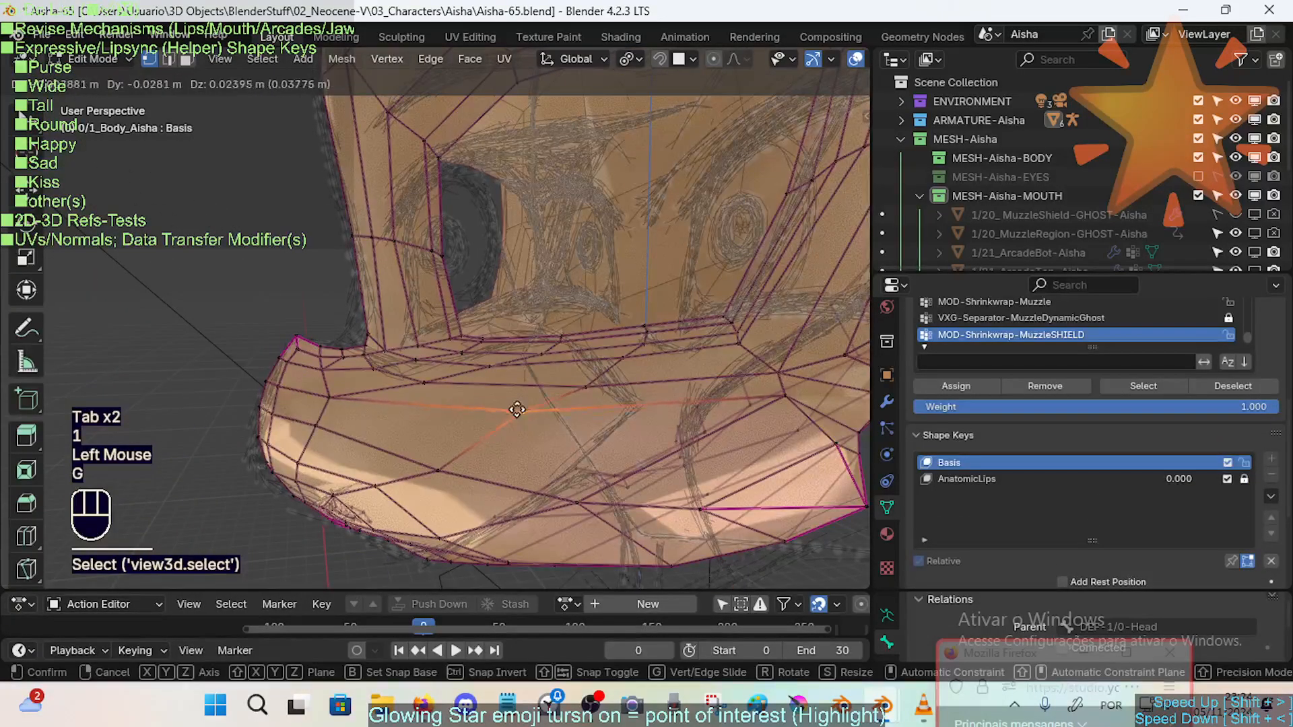
key("Escape")
left_click(544, 395)
Switch to face selection and hide the long face on the upper side of the muzzle.
key("3")
left_click(569, 428)
left_click(509, 399)
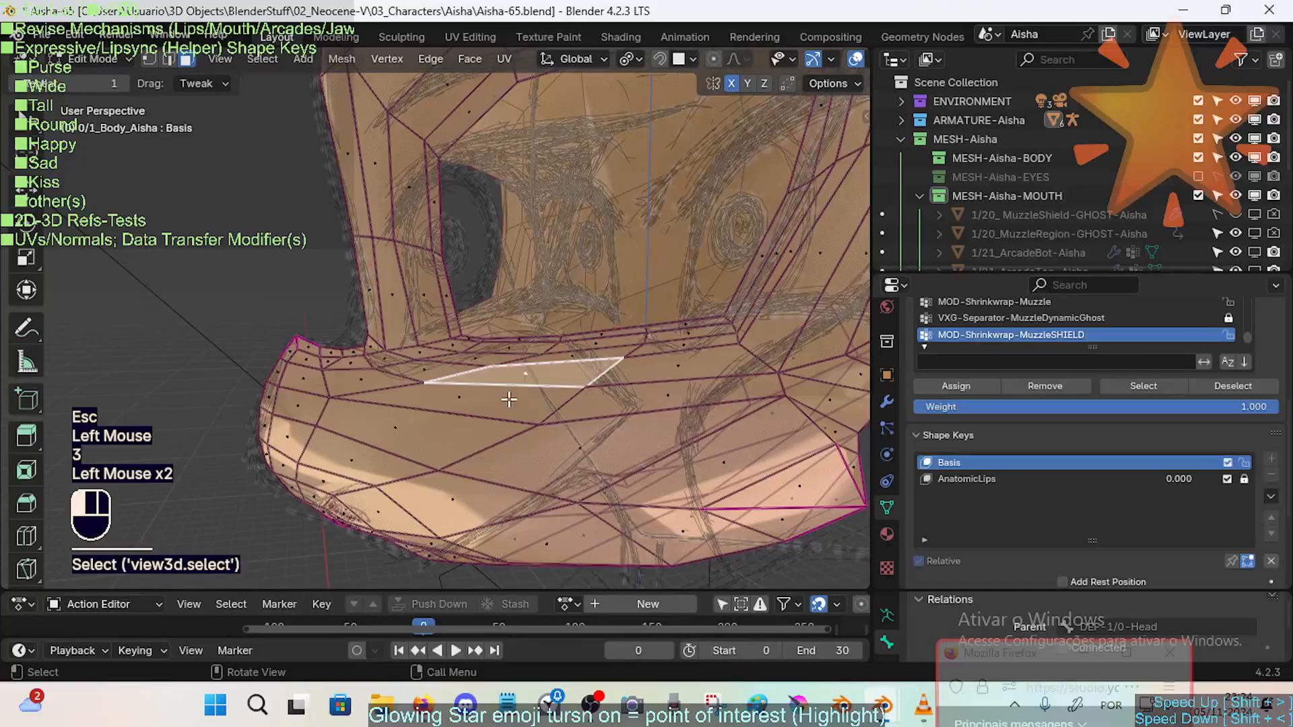
left_click(509, 399)
key("g")
right_click(471, 398)
key("h")
middle_click(475, 368)
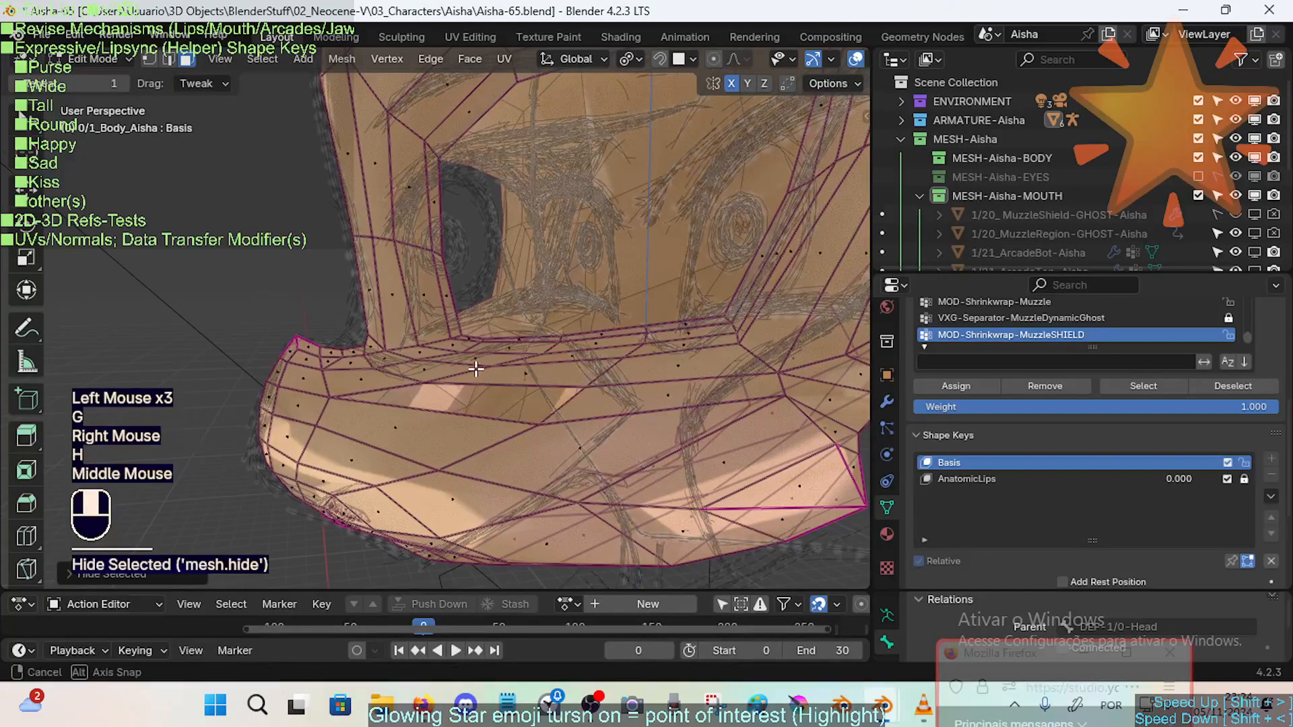
middle_click_drag(475, 368, 498, 400)
Hide the neighbouring faces on the side of the muzzle one after another.
left_click(457, 424)
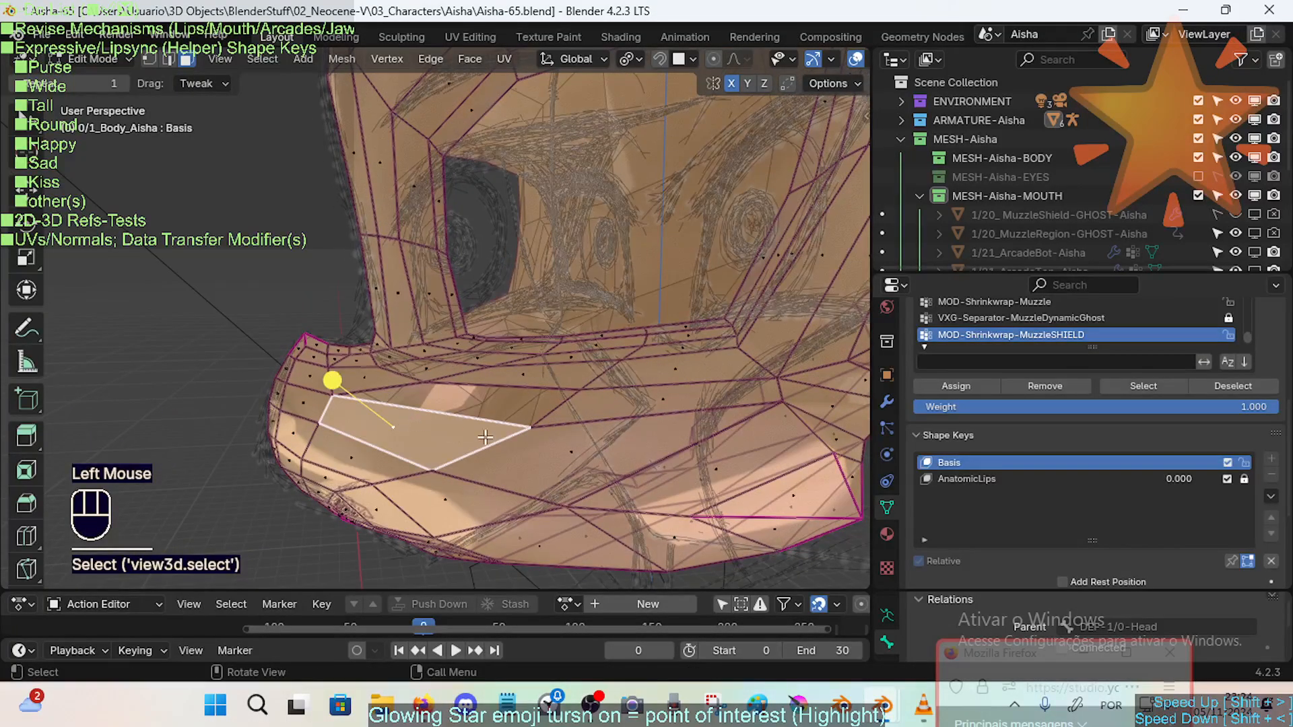
key("h")
left_click(579, 428)
key("h")
left_click(606, 412)
left_click(638, 398)
key("h")
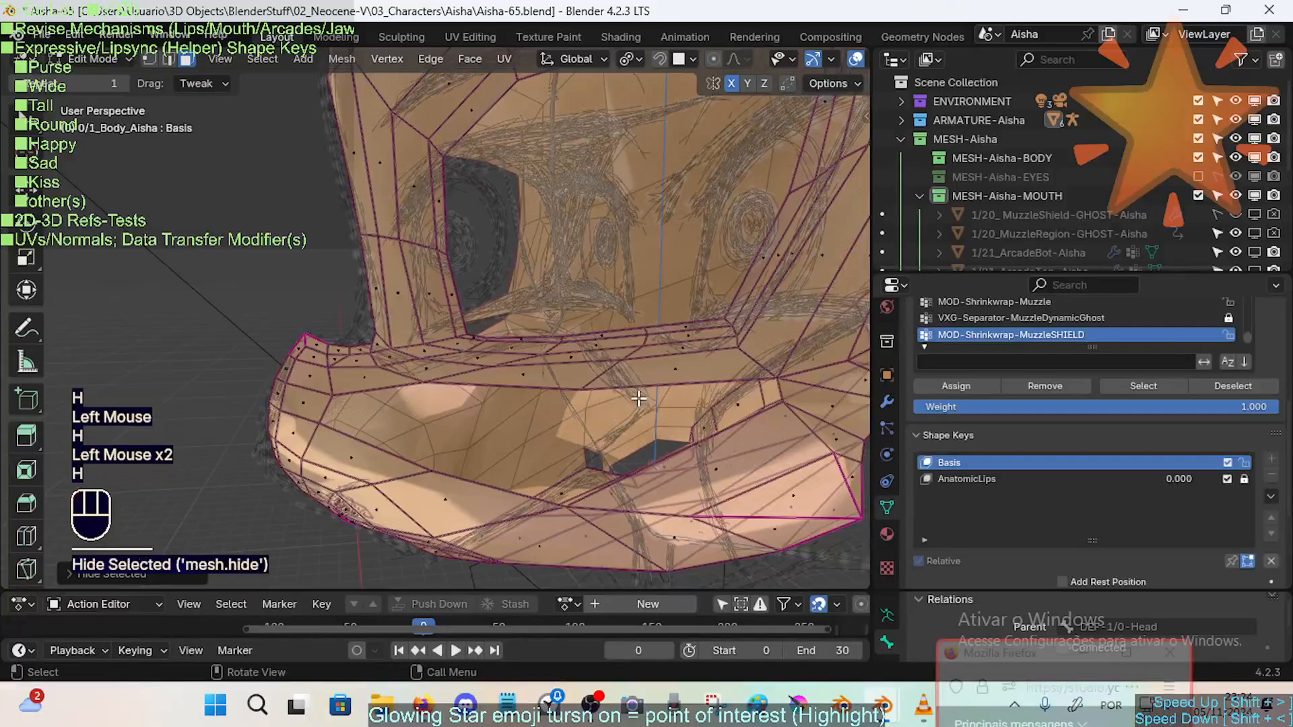
Reveal all hidden geometry of the body and clear the selection.
key("alt+h")
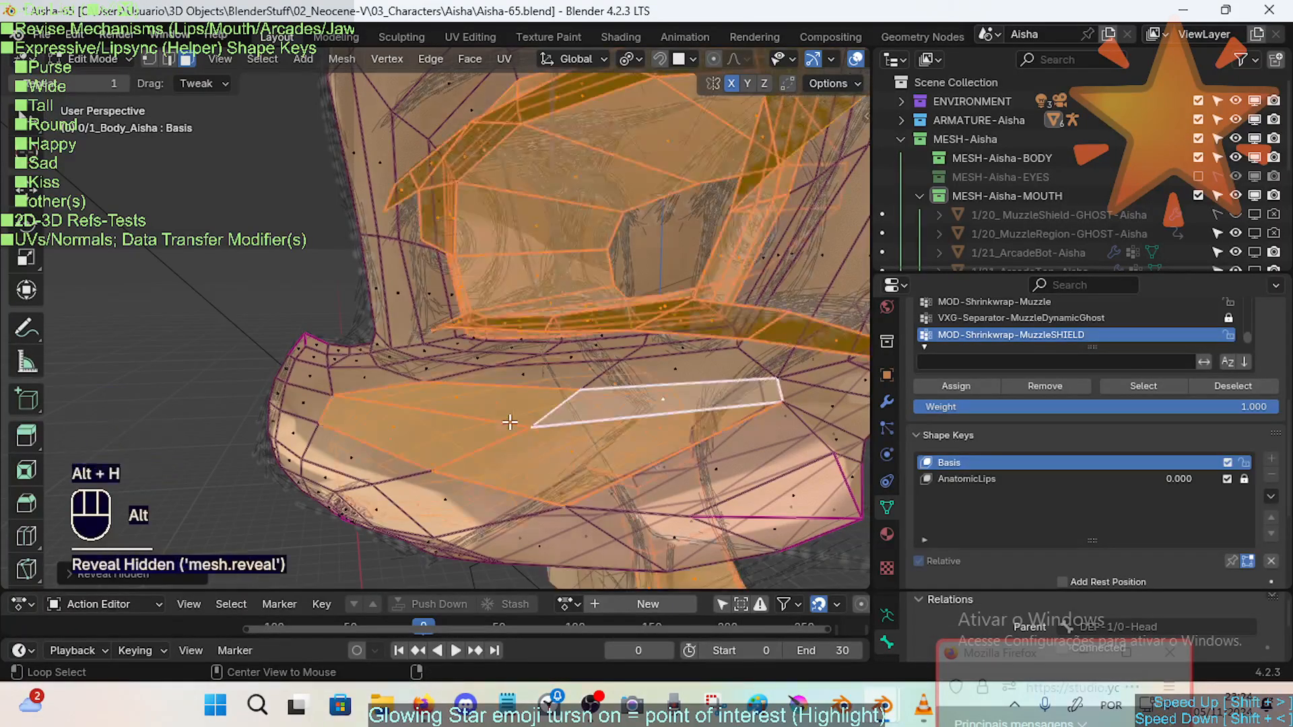
middle_click_drag(510, 422, 518, 419)
key("alt+a")
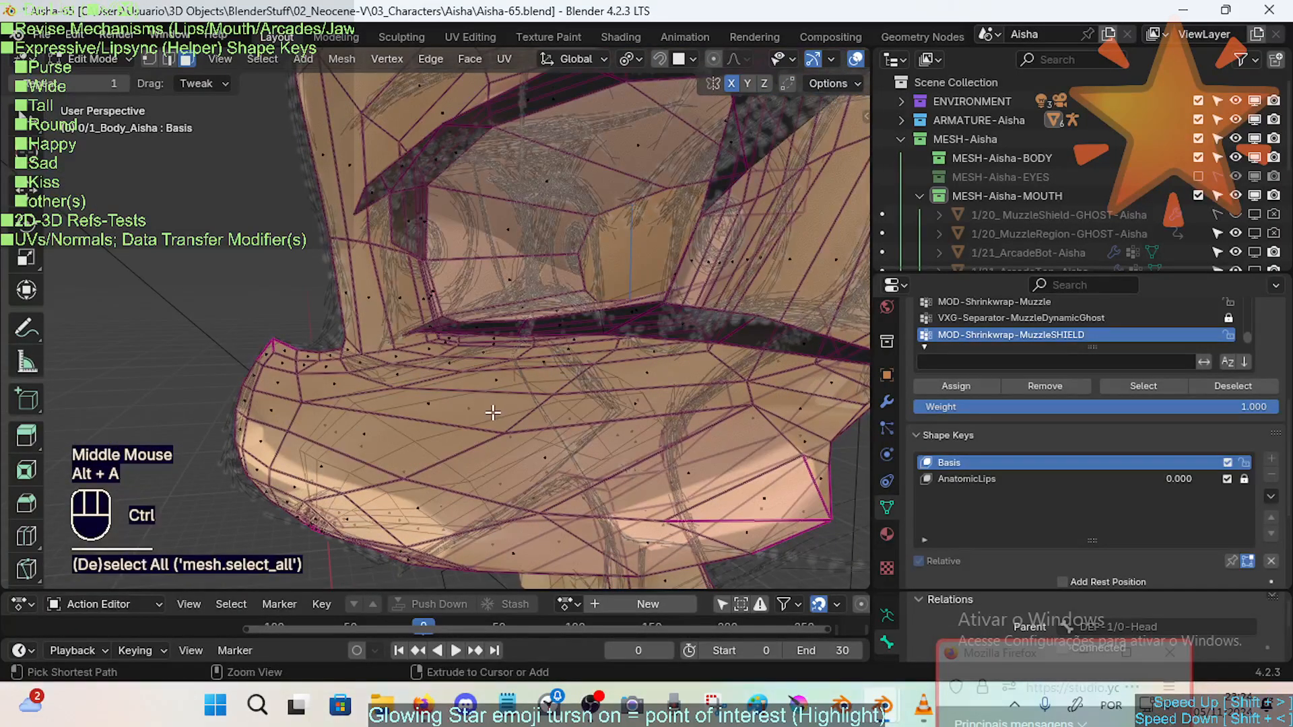
Undo the reveal and the hiding of the neighbouring muzzle faces.
key("ctrl+z")
key("ctrl+z")
key("ctrl+z")
key("ctrl+z")
key("ctrl+z")
key("ctrl+z")
key("ctrl+z")
key("ctrl+z")
key("ctrl+z")
key("ctrl+z")
key("ctrl+z")
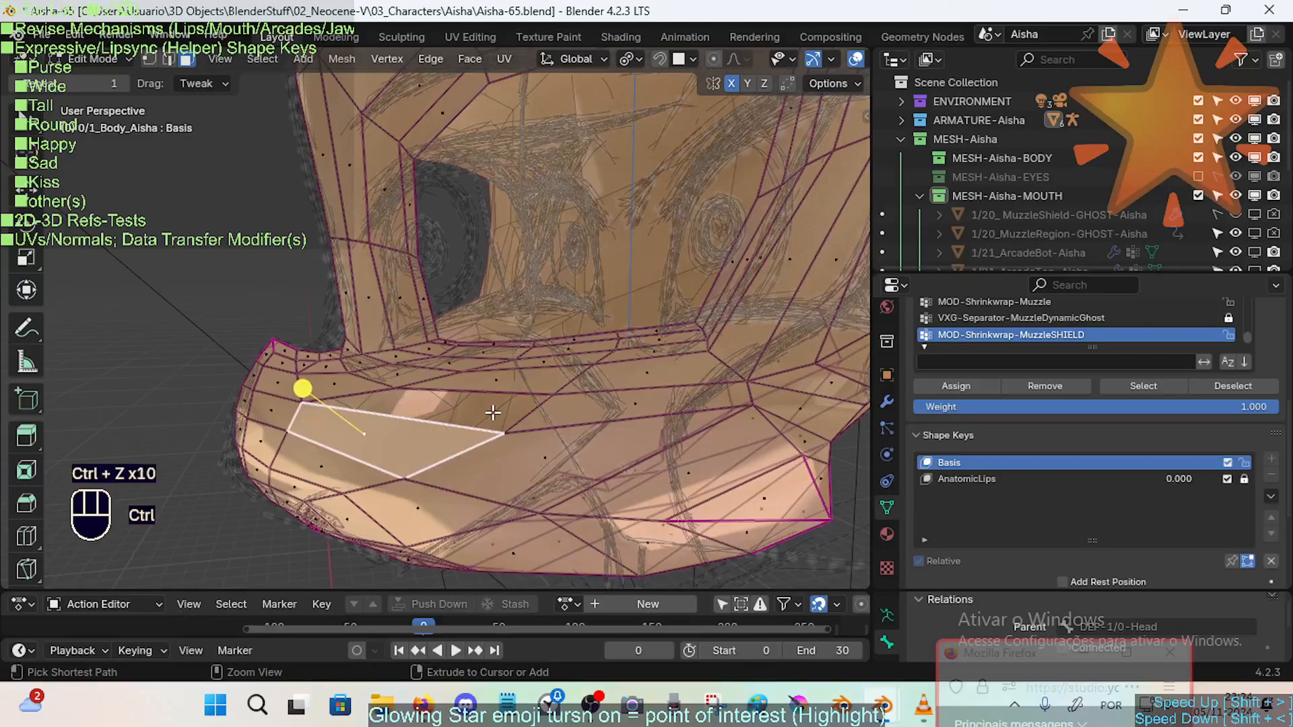
Save the Aisha-65.blend file with nothing selected in the mesh and return to Object Mode.
key("alt+a")
middle_click_drag(471, 416, 446, 382)
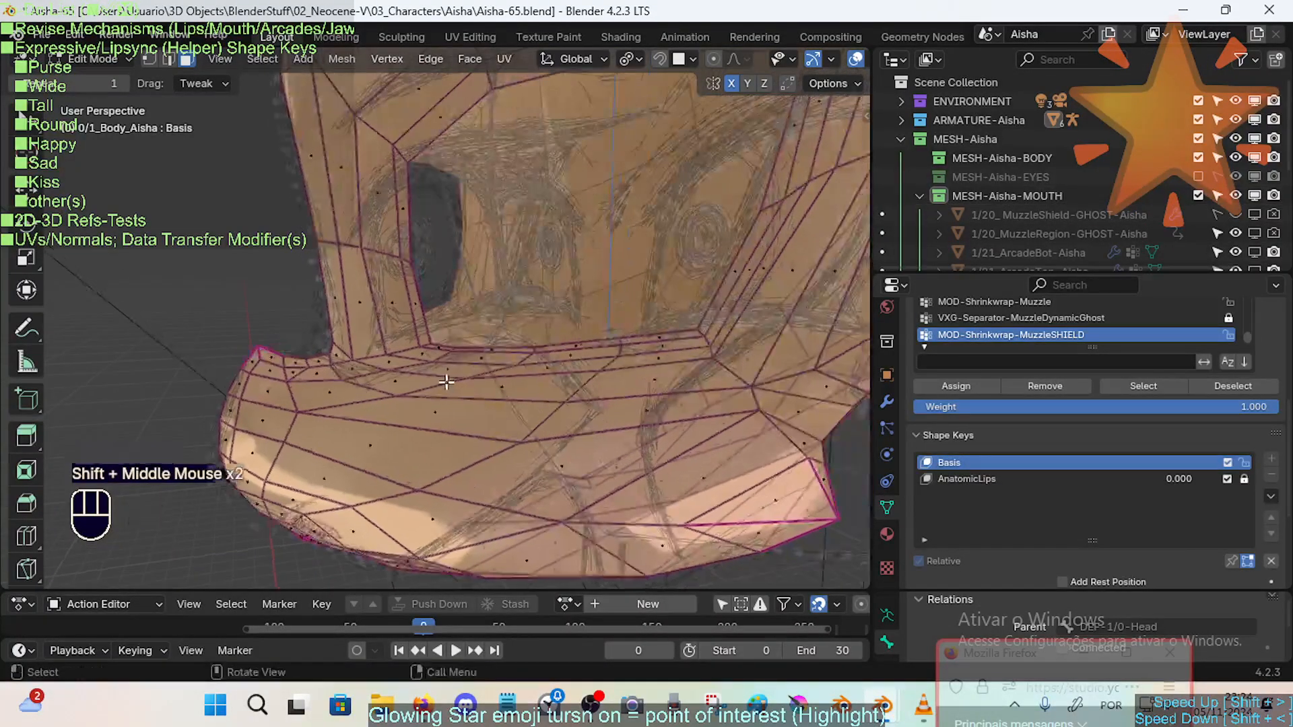
key("ctrl+s")
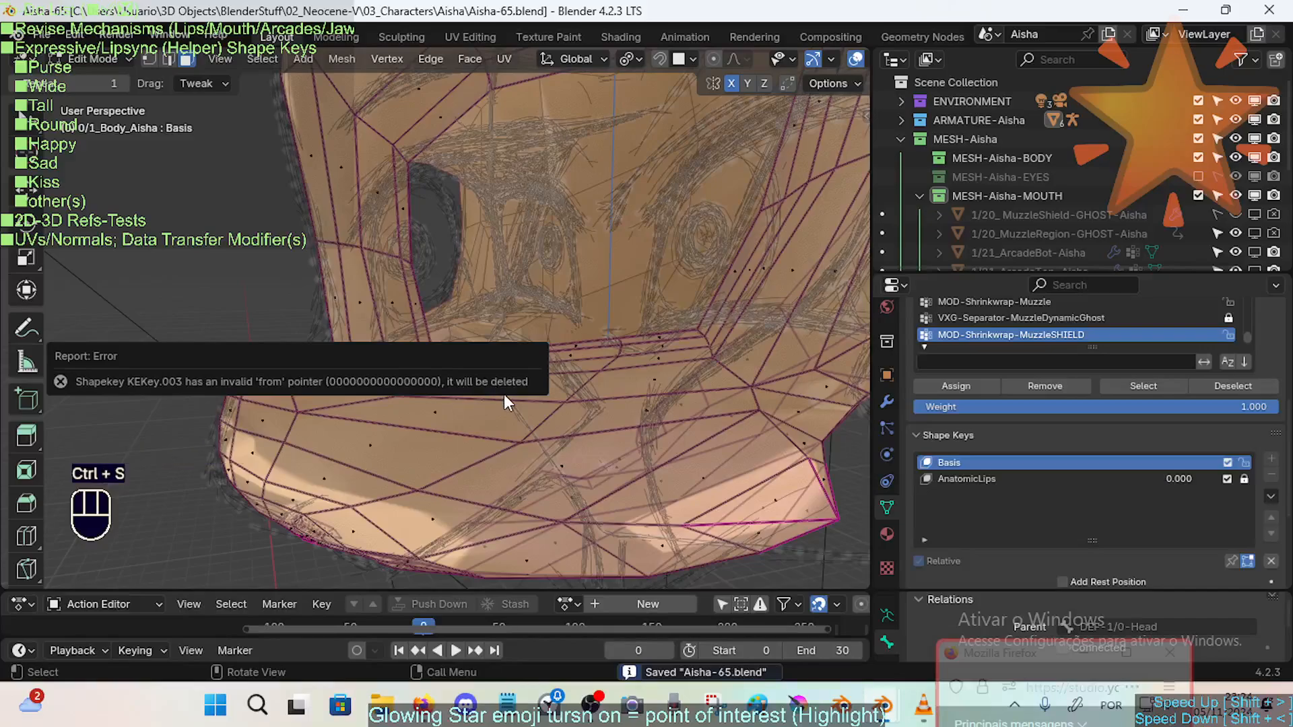
key("ctrl+Tab")
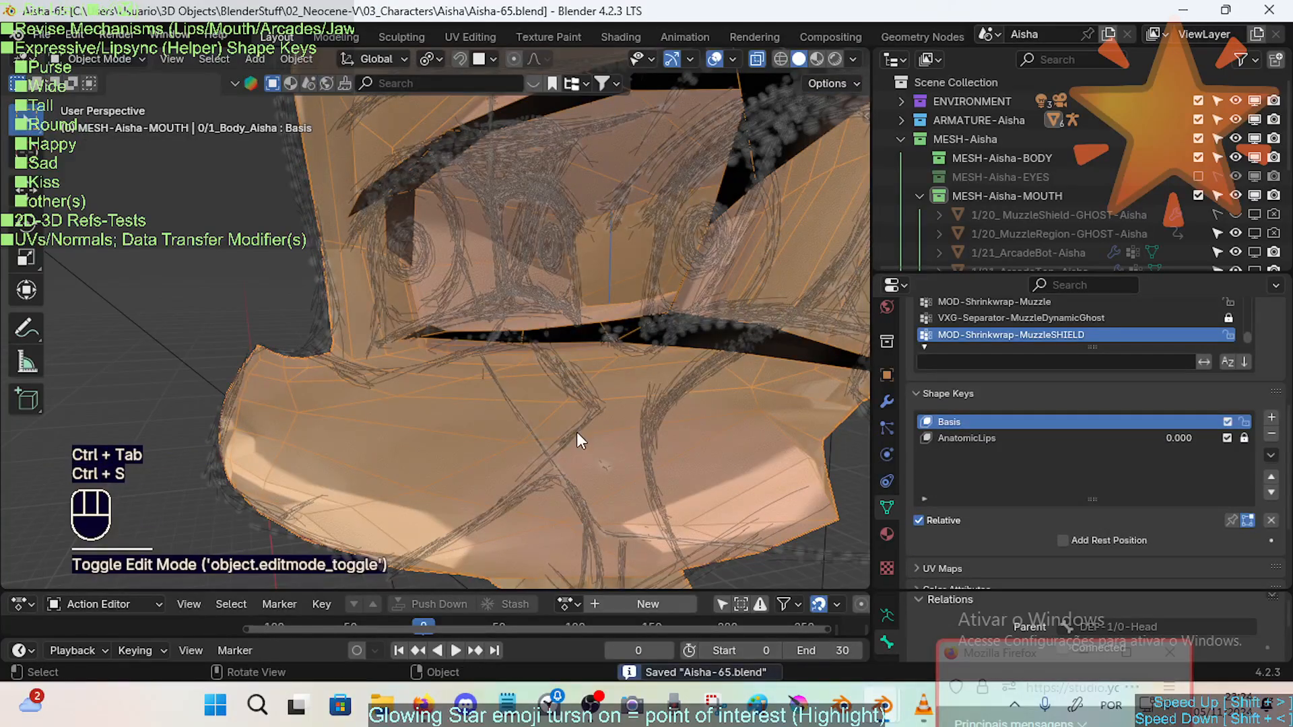